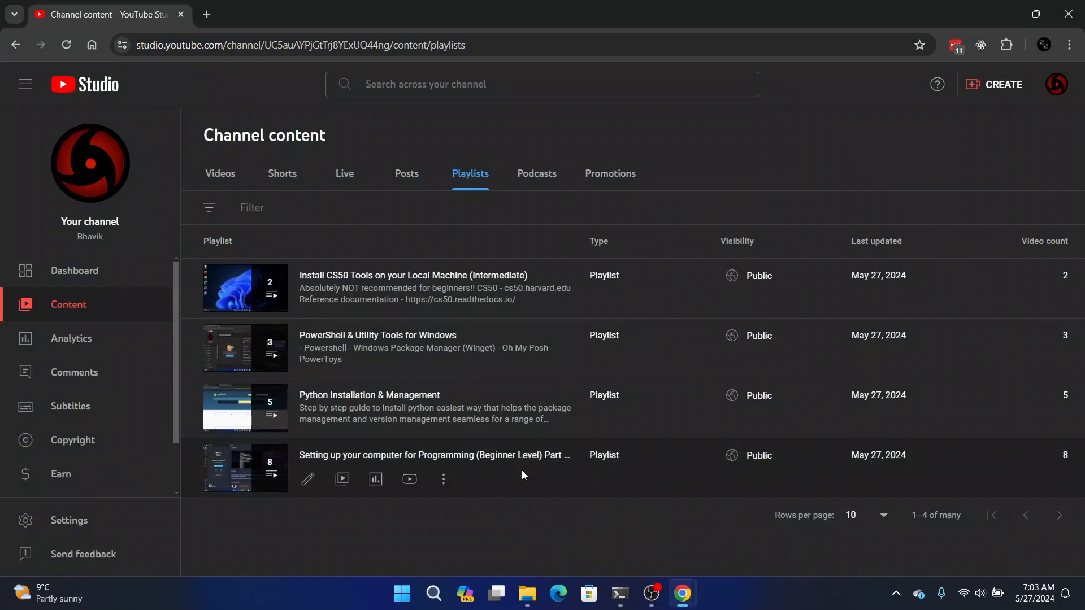
- Switch to the incognito Chrome window and run a web search for "create sym links" in the Snap Store page's tab
{"action": "left_click", "coordinate": [534, 596]}
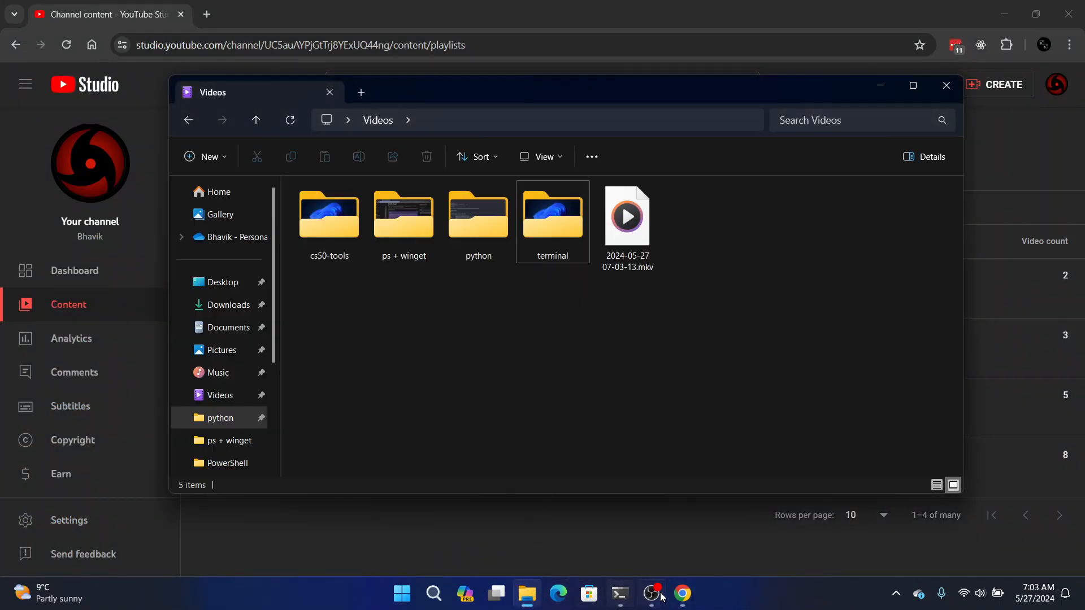
{"action": "left_click", "coordinate": [683, 594]}
{"action": "left_click", "coordinate": [742, 542]}
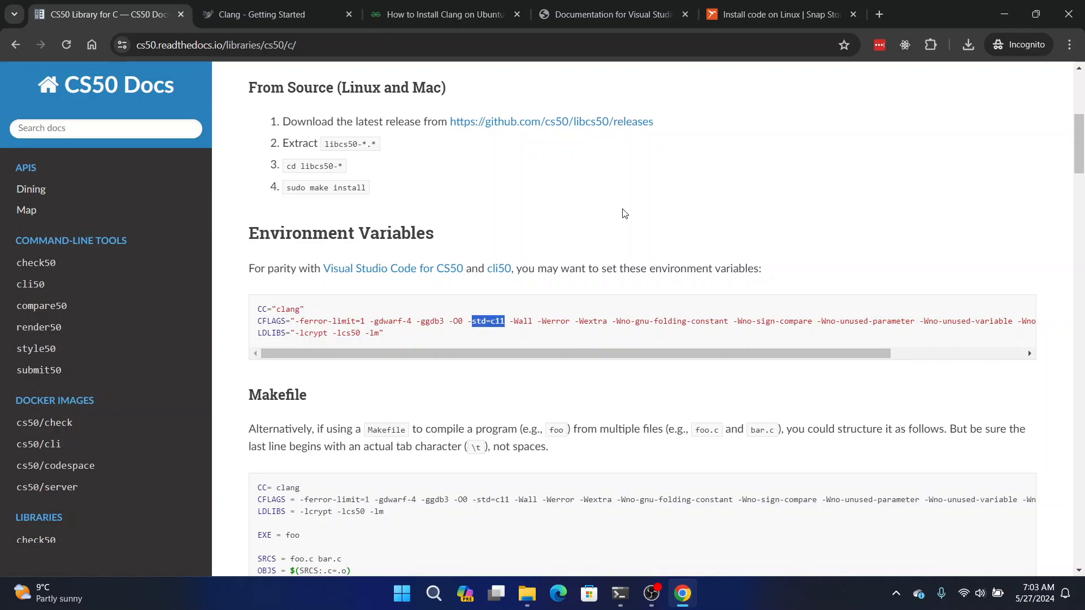
{"action": "left_click", "coordinate": [754, 13]}
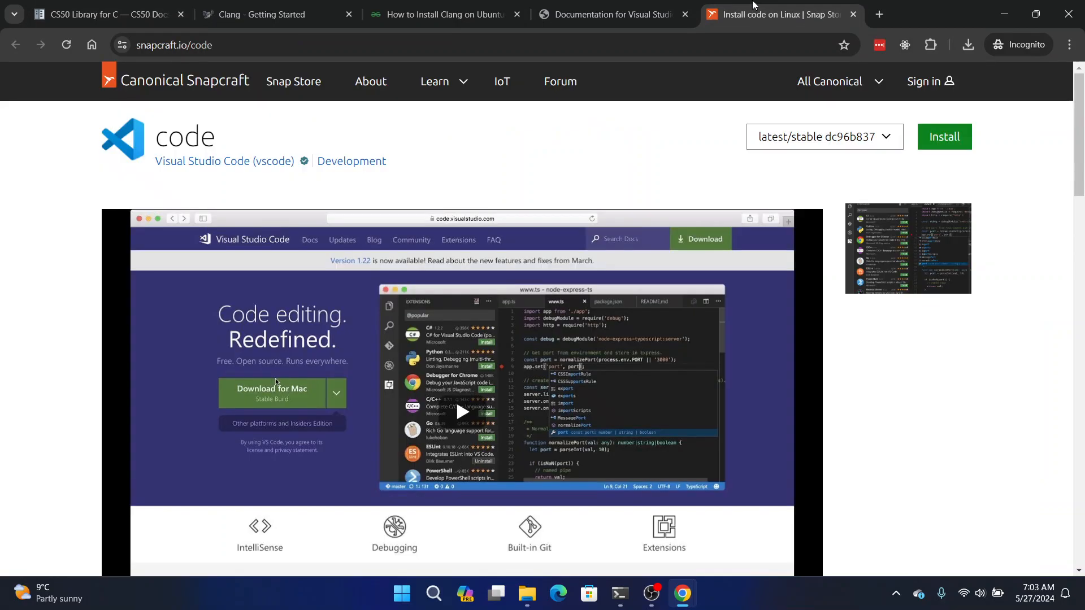
{"action": "left_click", "coordinate": [341, 51]}
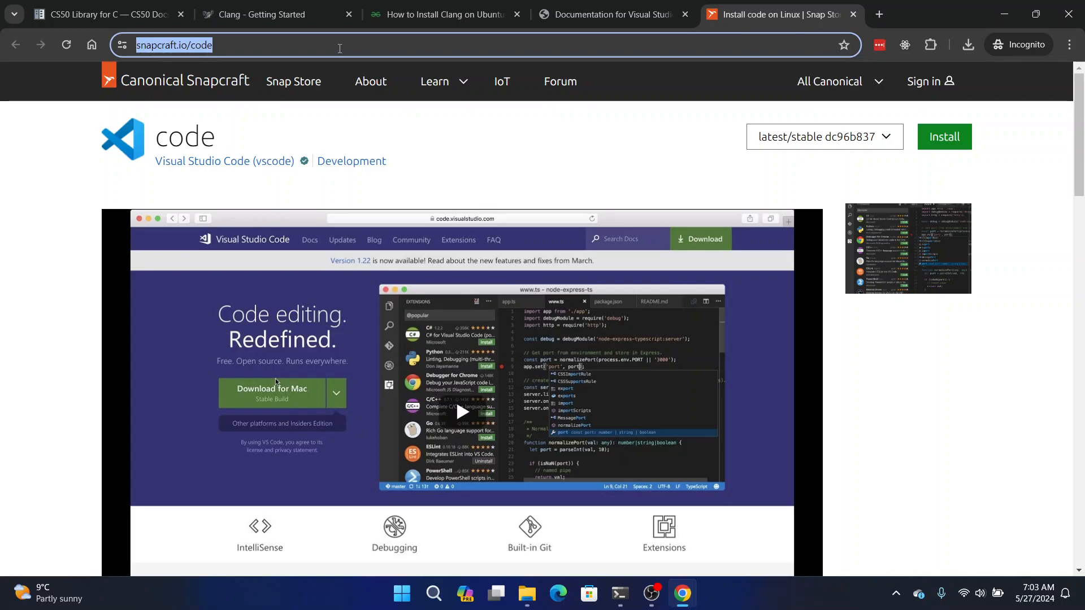
{"action": "type", "text": "creat"}
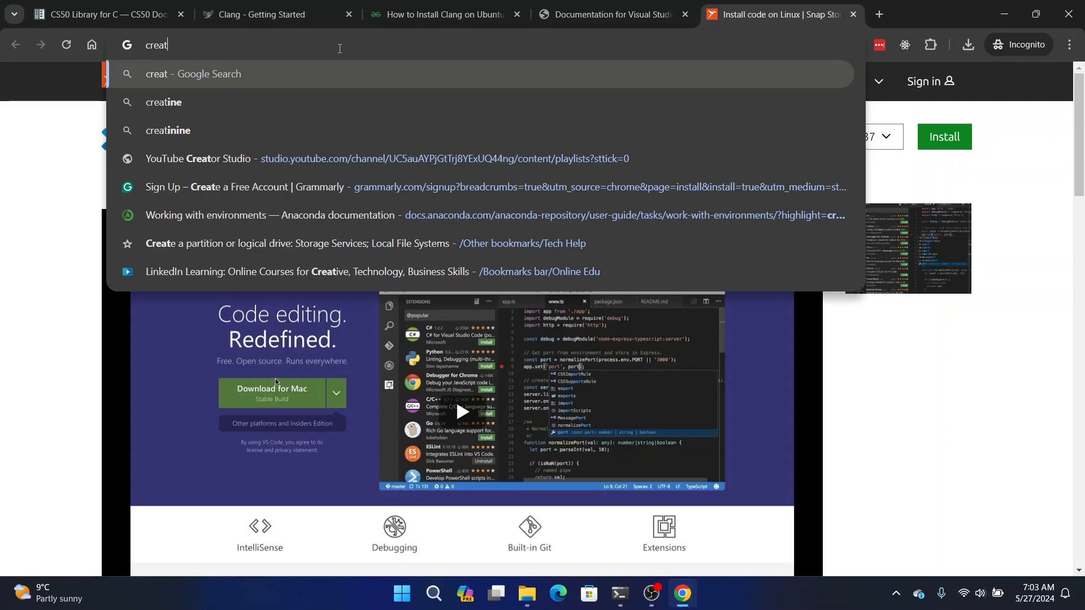
{"action": "type", "text": "e sym l"}
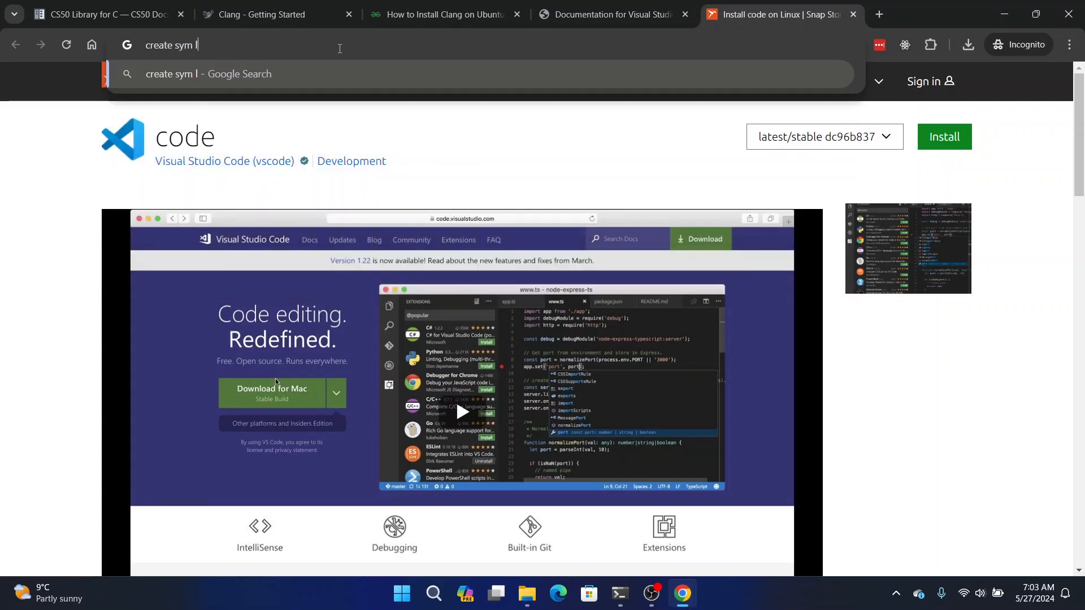
{"action": "type", "text": "inks"}
{"action": "key", "text": "Return"}
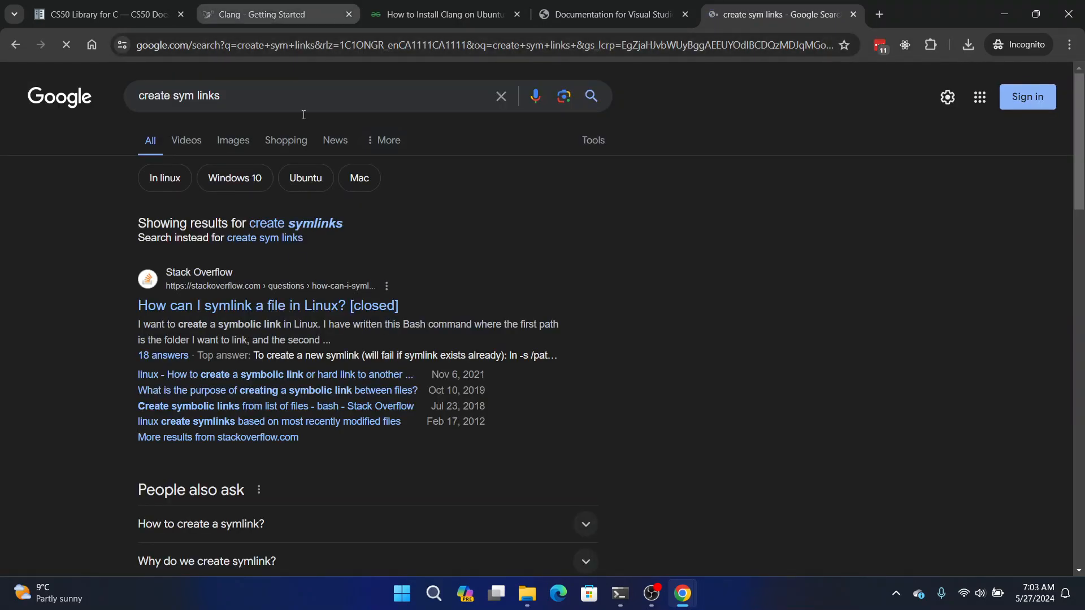
- Read the ln -s syntax in the Stack Overflow question on symlinking a file in Linux and switch to the Ubuntu terminal
{"action": "left_click", "coordinate": [300, 308]}
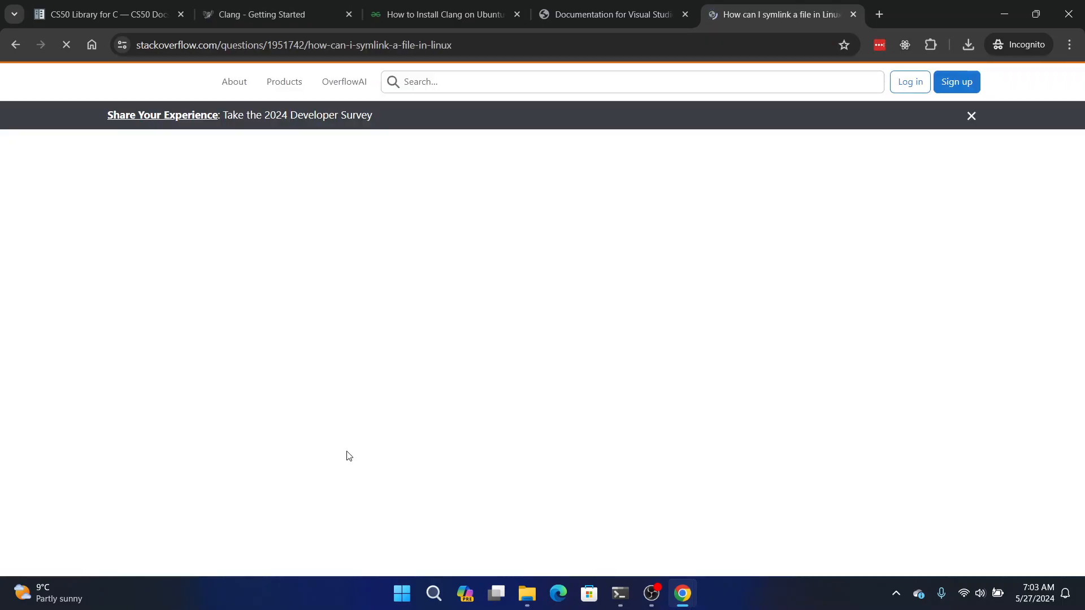
{"action": "scroll", "coordinate": [347, 450], "scroll_direction": "down", "scroll_amount": 7}
{"action": "scroll", "coordinate": [346, 395], "scroll_direction": "up", "scroll_amount": 5}
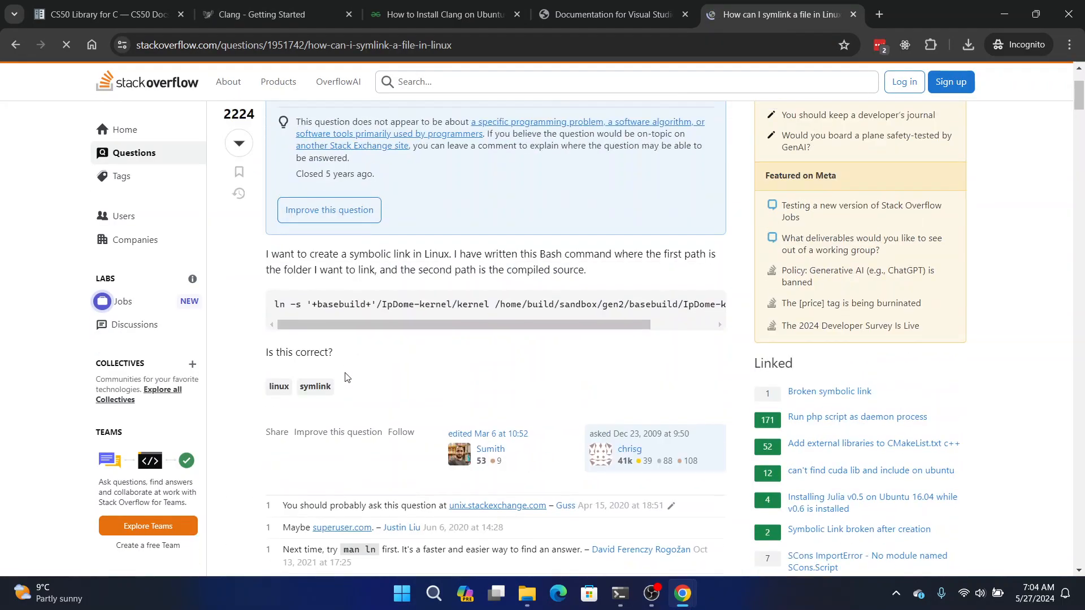
{"action": "scroll", "coordinate": [344, 373], "scroll_direction": "down", "scroll_amount": 10}
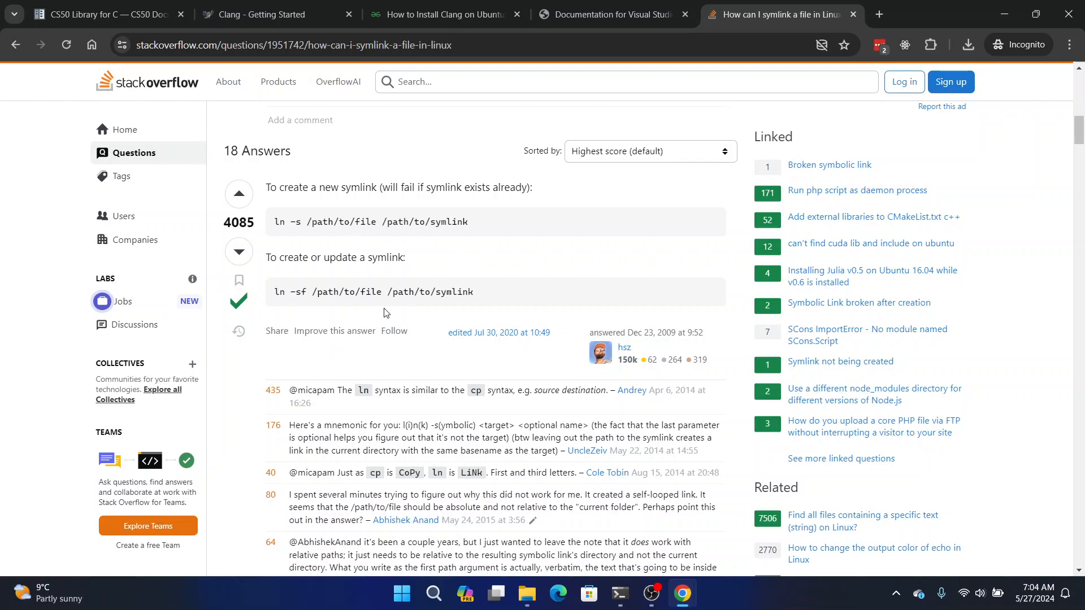
{"action": "scroll", "coordinate": [386, 312], "scroll_direction": "down", "scroll_amount": 6}
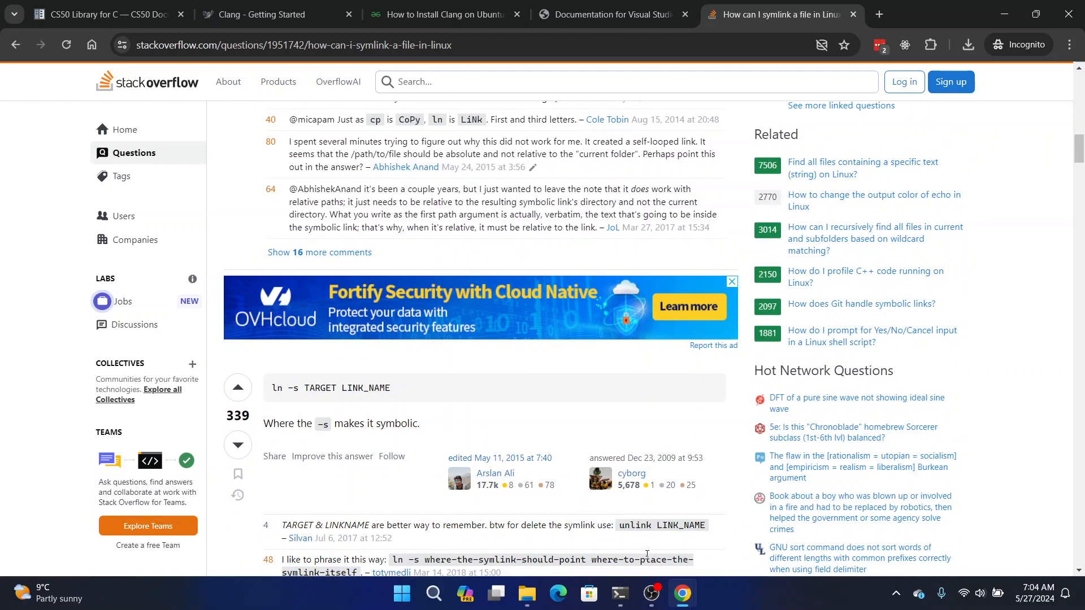
{"action": "mouse_move", "coordinate": [625, 598]}
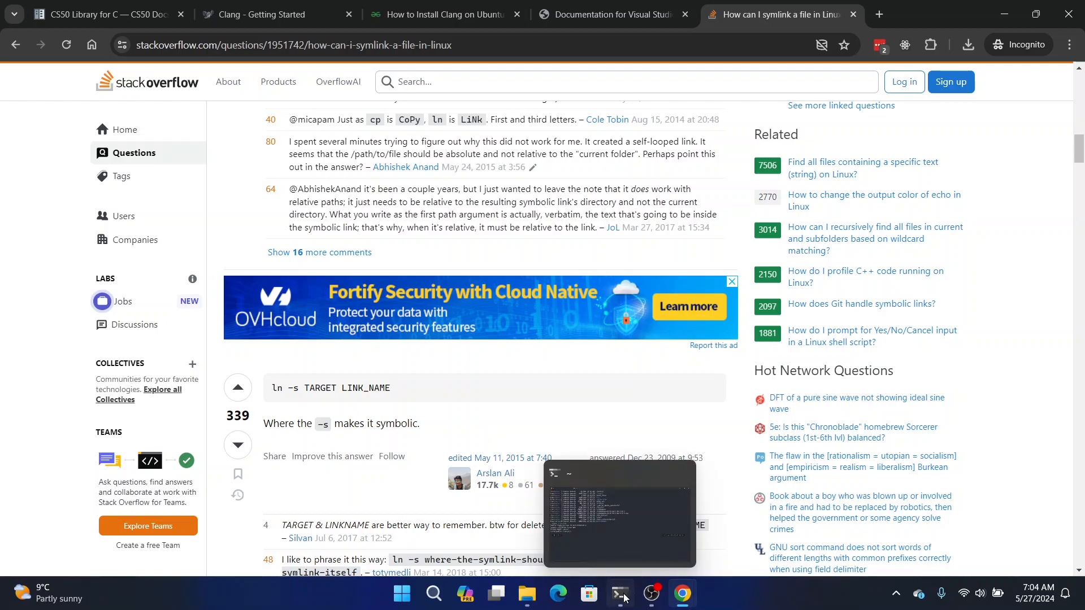
{"action": "left_click", "coordinate": [626, 602]}
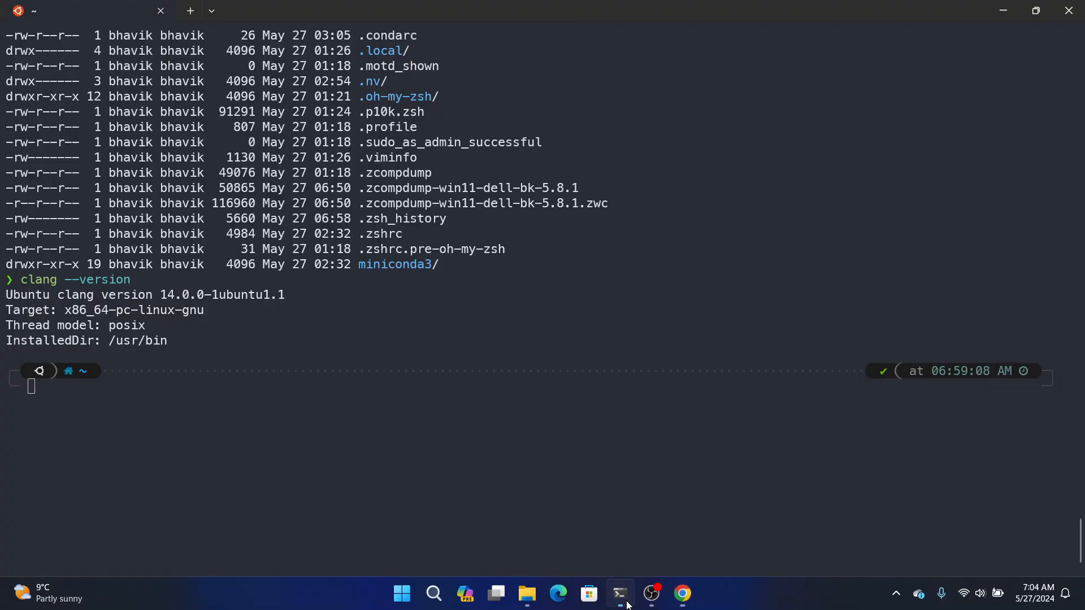
{"action": "type", "text": "ls ~/"}
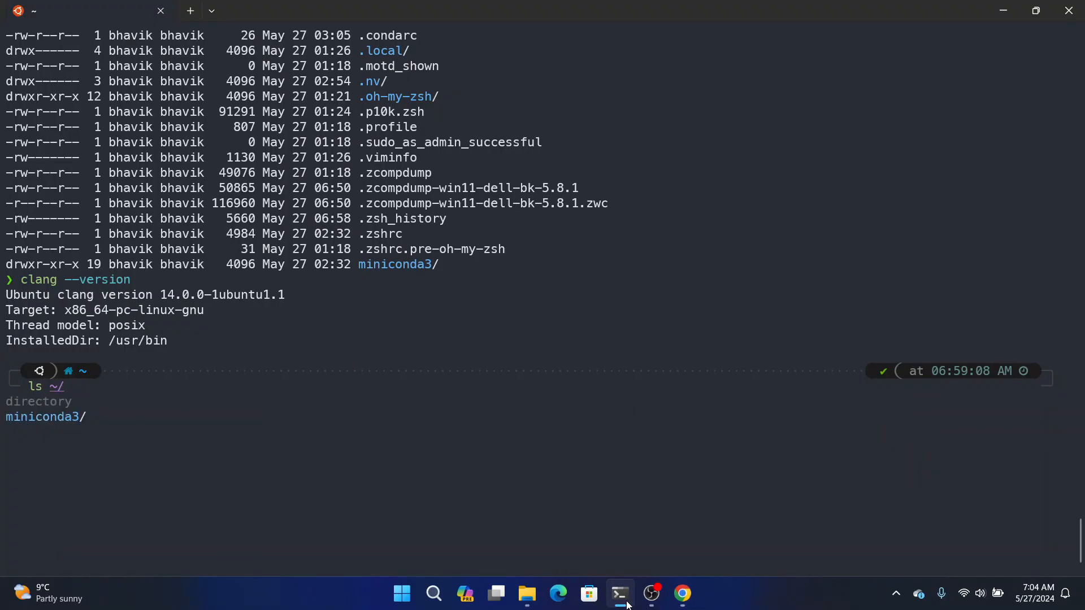
{"action": "type", "text": "mn"}
{"action": "key", "text": "BackSpace"}
{"action": "key", "text": "BackSpace"}
{"action": "key", "text": "BackSpace"}
{"action": "key", "text": "BackSpace"}
{"action": "key", "text": "alt+Tab"}
{"action": "left_click", "coordinate": [620, 593]}
{"action": "key", "text": "BackSpace"}
{"action": "key", "text": "BackSpace"}
{"action": "key", "text": "BackSpace"}
- Enter cs at the prompt, followed by the path to the Windows user's home folder under /mnt/c/Users/
{"action": "type", "text": "cs"}
{"action": "key", "text": "Tab"}
{"action": "type", "text": "/"}
{"action": "key", "text": "Tab"}
{"action": "type", "text": "mnt/"}
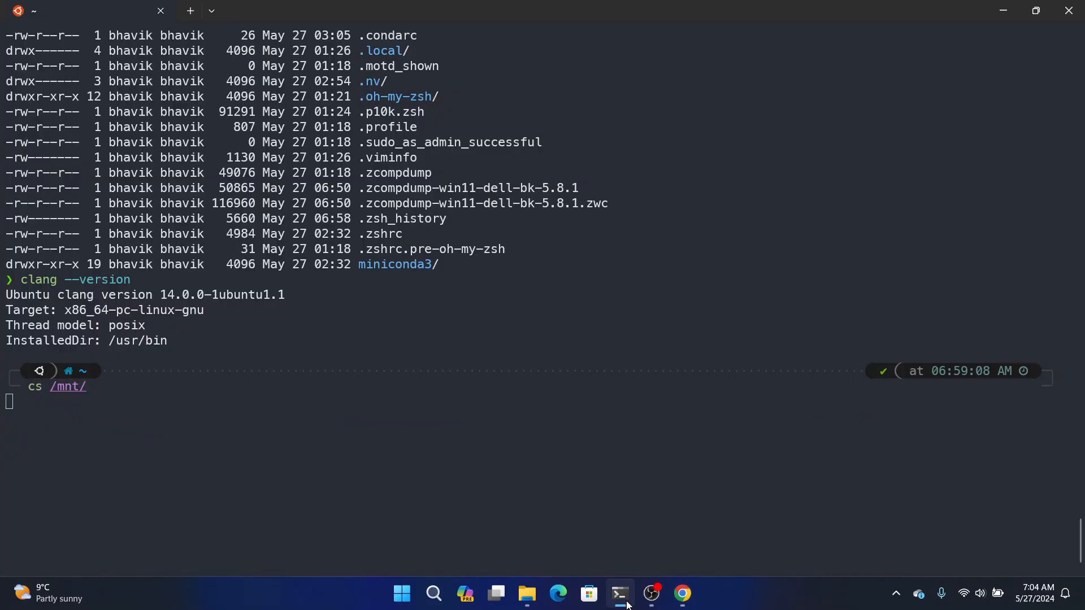
{"action": "type", "text": "c/U"}
{"action": "key", "text": "Tab"}
{"action": "key", "text": "Tab"}
{"action": "type", "text": "b"}
{"action": "key", "text": "Tab"}
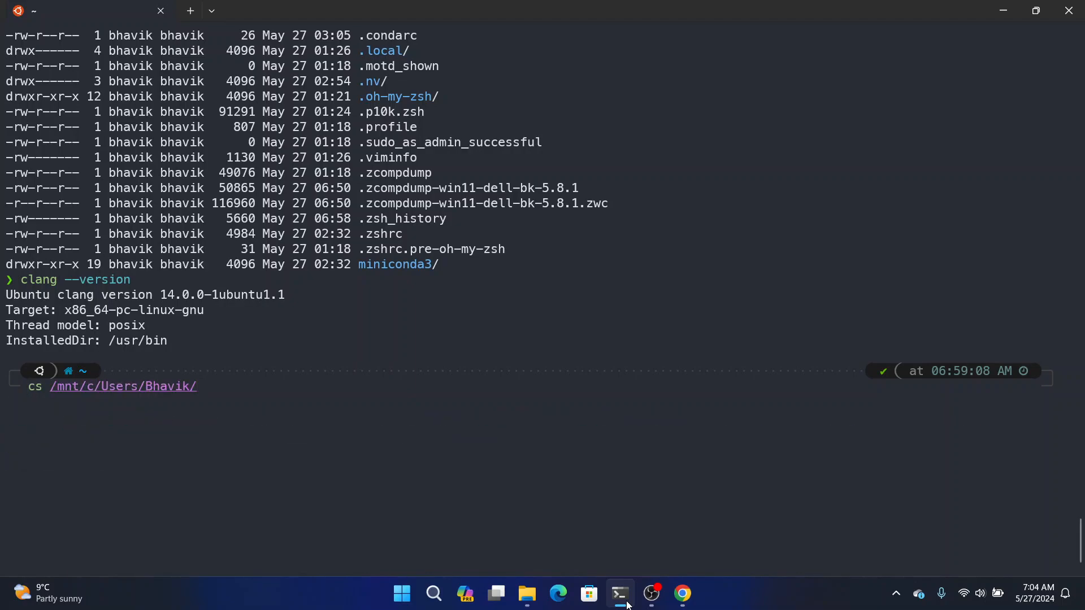
{"action": "type", "text": "O"}
{"action": "key", "text": "Tab"}
{"action": "key", "text": "Tab"}
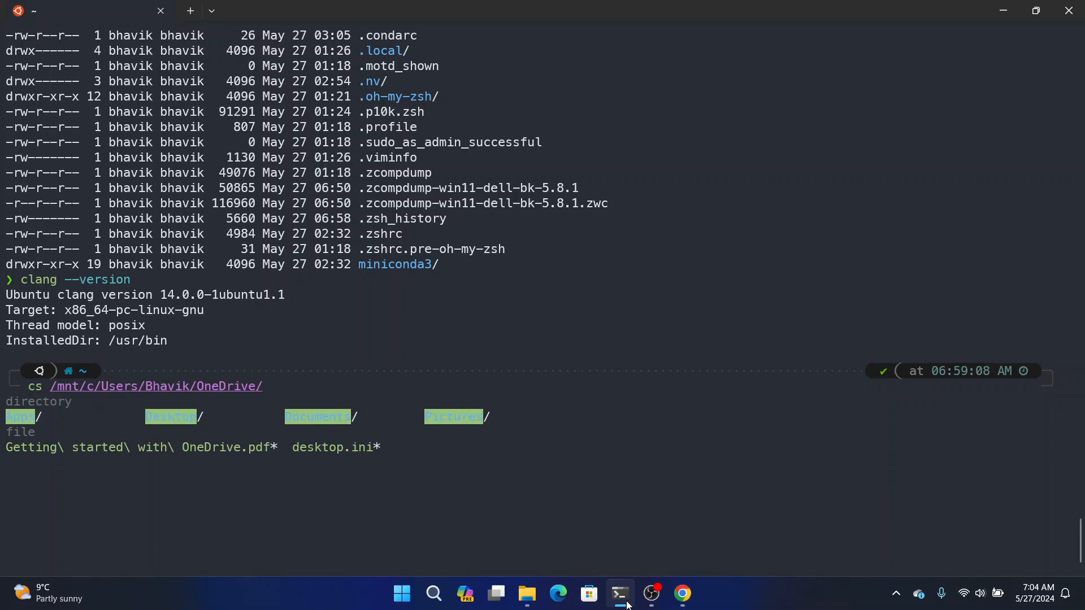
- Open the appearance settings of the terminal's Ubuntu profile
{"action": "left_click", "coordinate": [212, 11]}
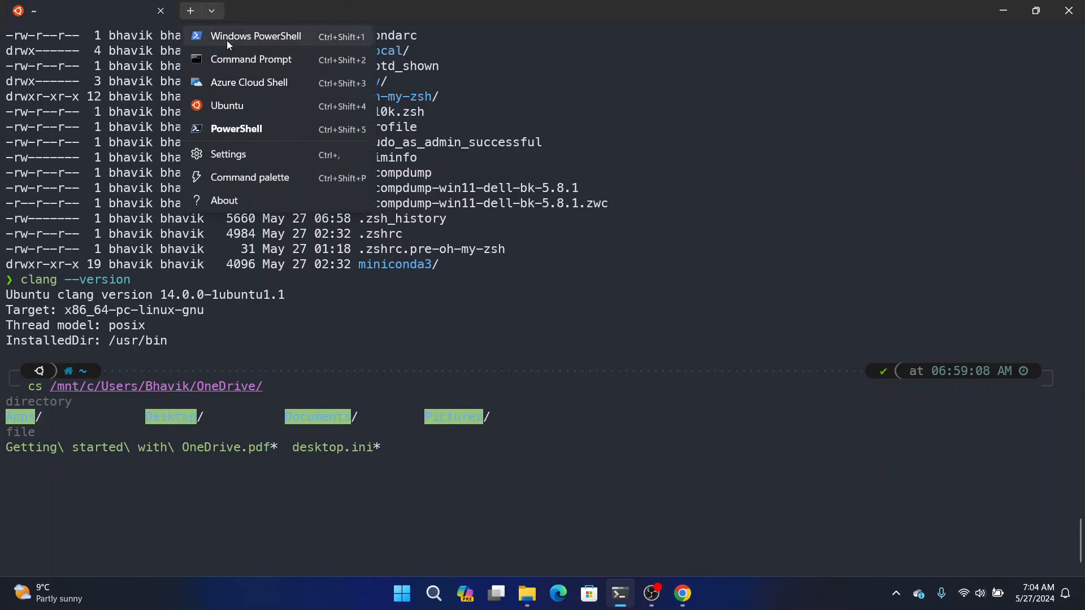
{"action": "left_click", "coordinate": [238, 158]}
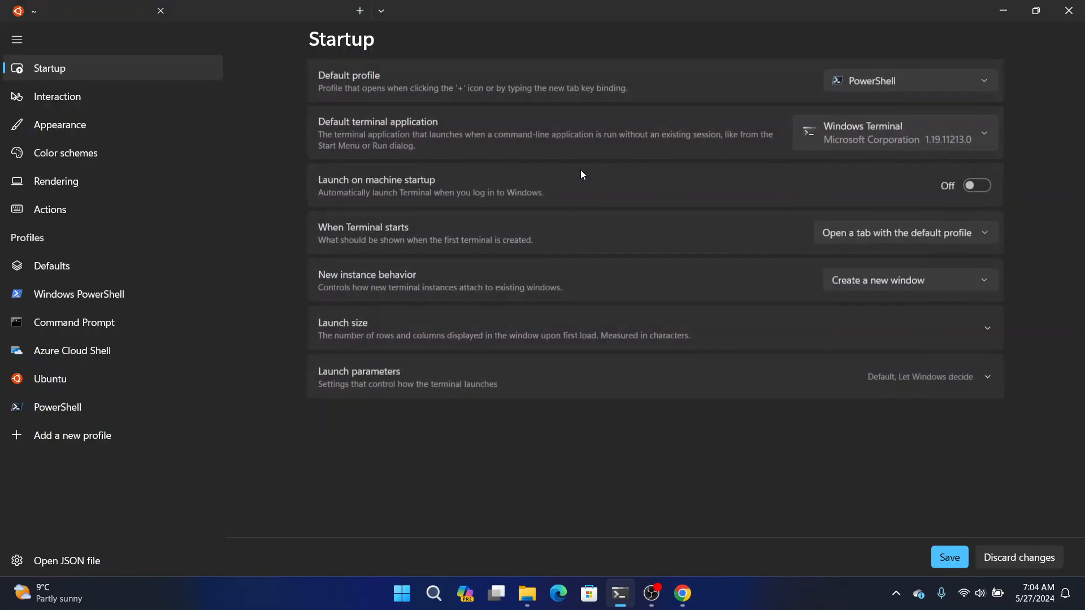
{"action": "left_click", "coordinate": [50, 379]}
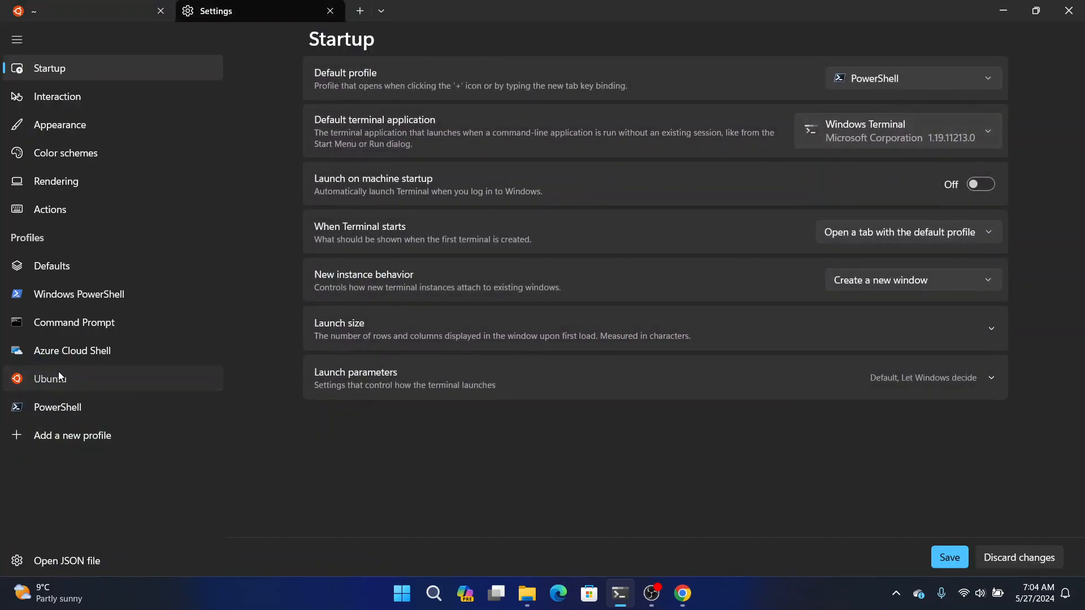
{"action": "scroll", "coordinate": [909, 444], "scroll_direction": "down", "scroll_amount": 3}
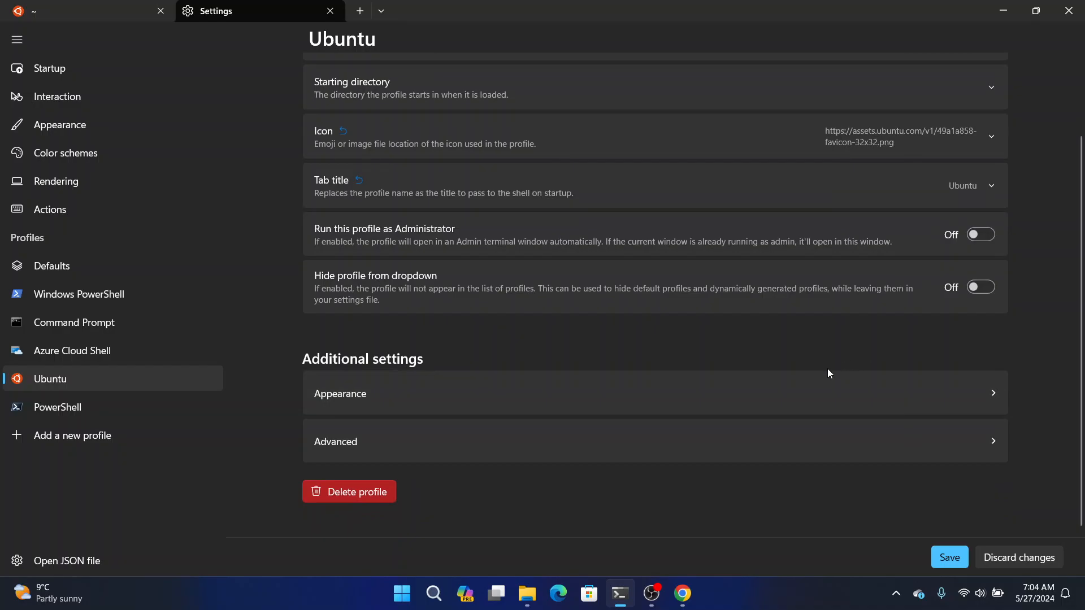
{"action": "left_click", "coordinate": [972, 381]}
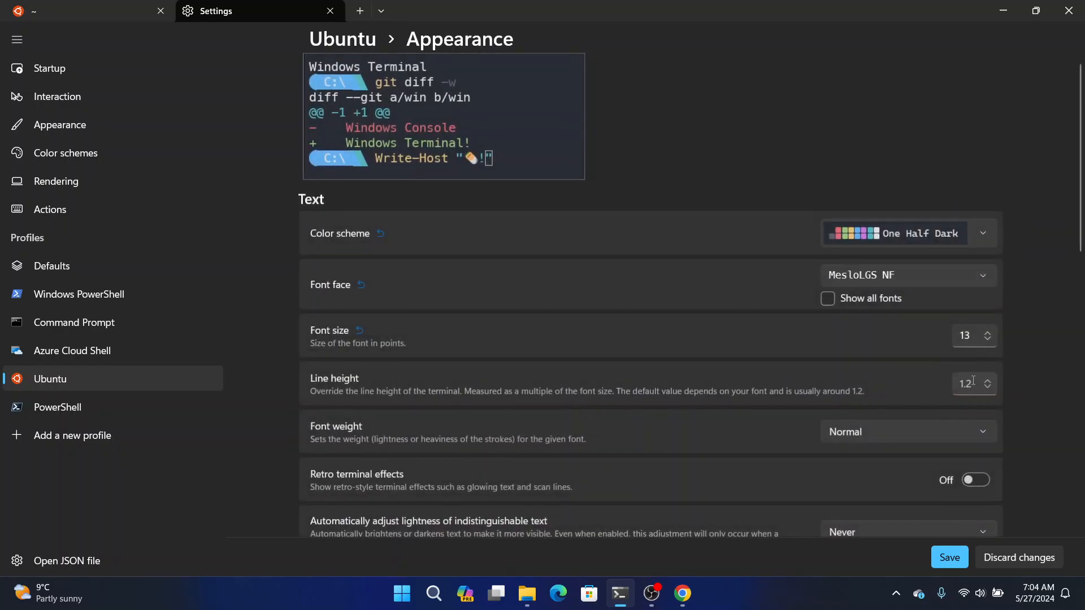
- Set the Ubuntu profile's color scheme to Campbell, save the change, and return to the Ubuntu session
{"action": "left_click", "coordinate": [925, 273]}
{"action": "left_click", "coordinate": [738, 289]}
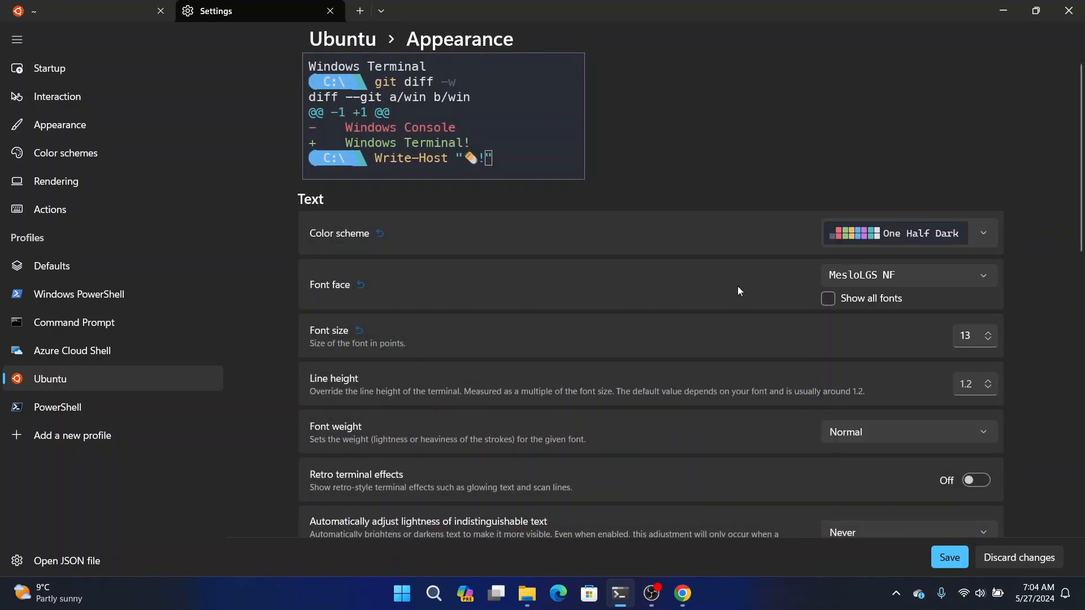
{"action": "left_click", "coordinate": [907, 223]}
{"action": "scroll", "coordinate": [920, 345], "scroll_direction": "down", "scroll_amount": 1}
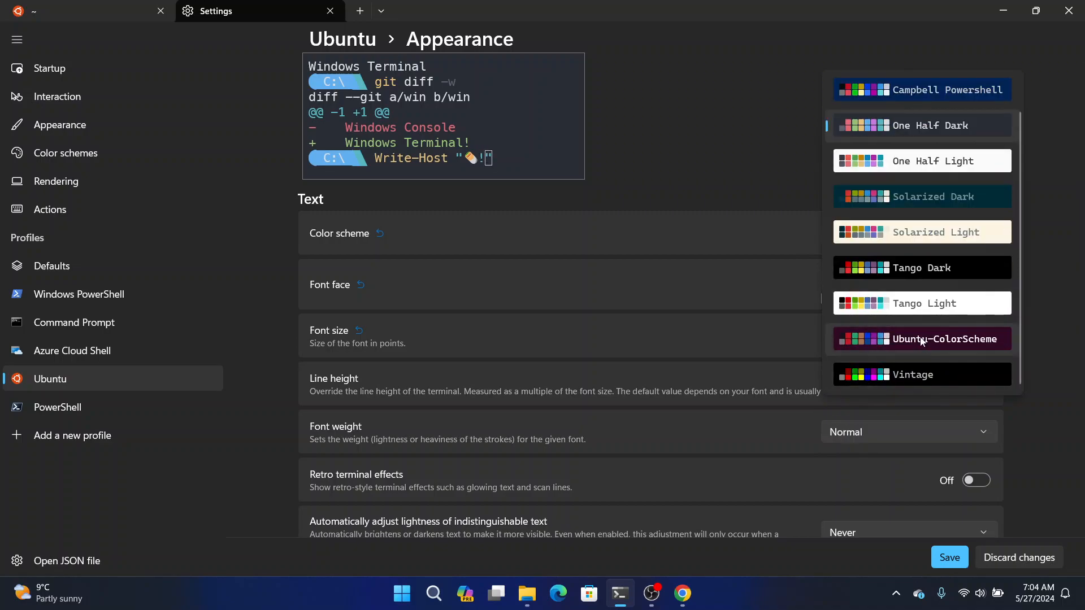
{"action": "scroll", "coordinate": [914, 234], "scroll_direction": "up", "scroll_amount": 1}
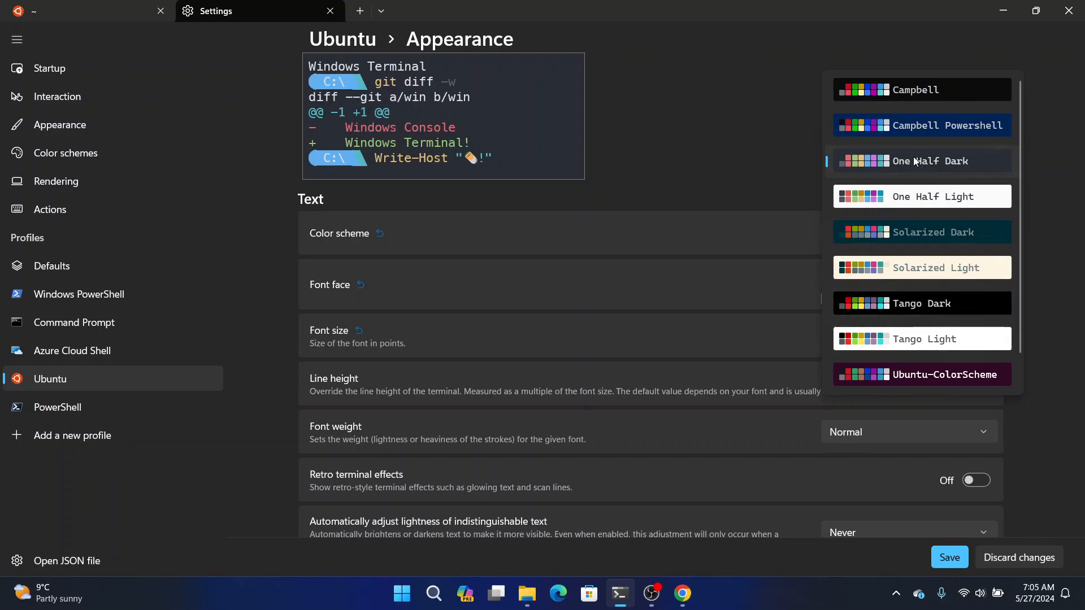
{"action": "left_click", "coordinate": [908, 94]}
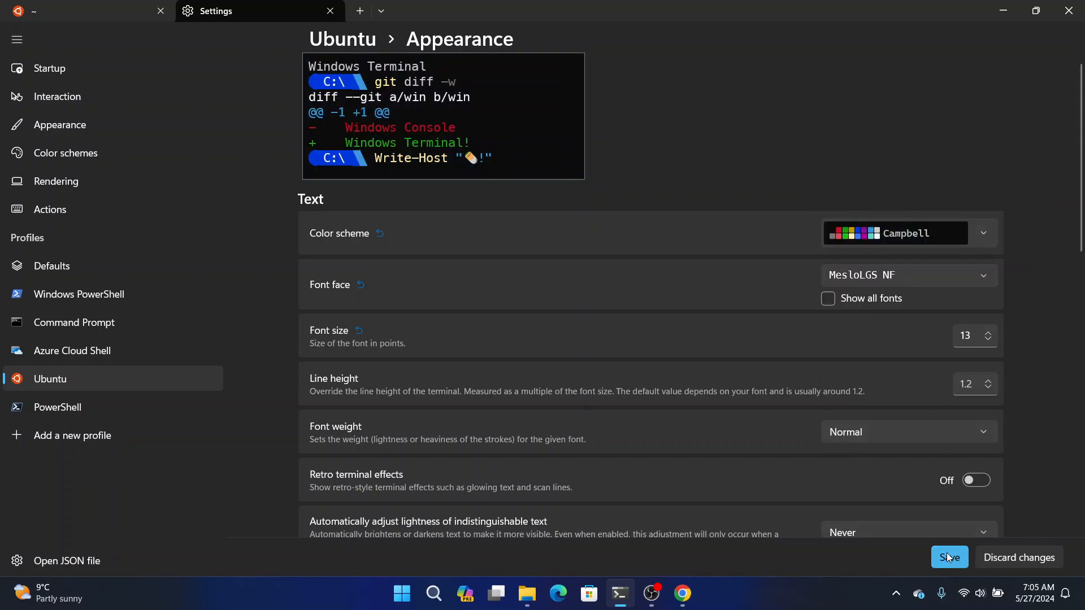
{"action": "left_click", "coordinate": [626, 594]}
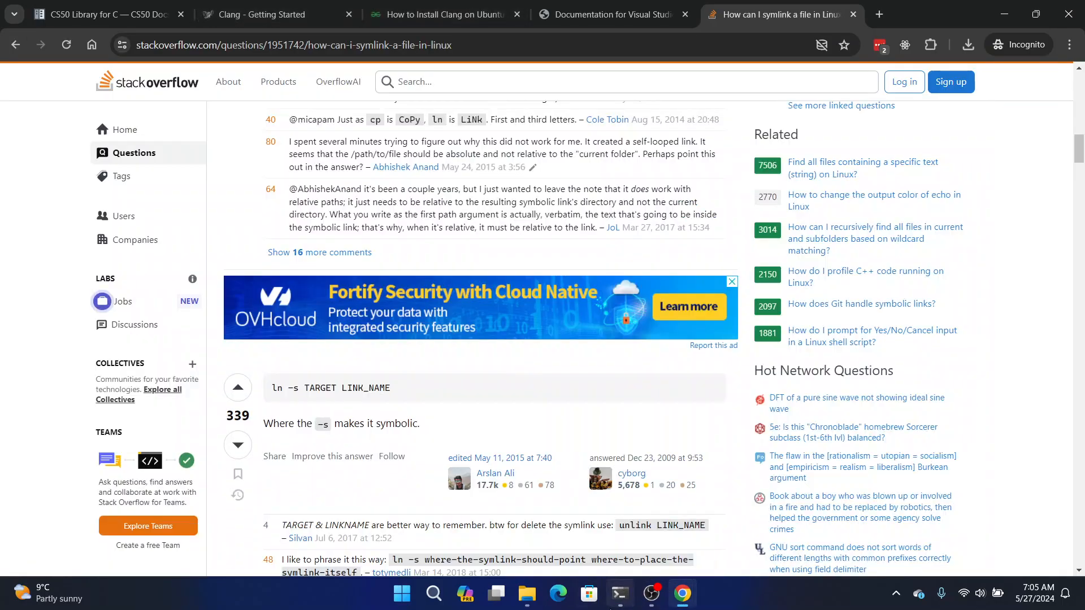
{"action": "left_click", "coordinate": [620, 593]}
{"action": "left_click", "coordinate": [96, 6]}
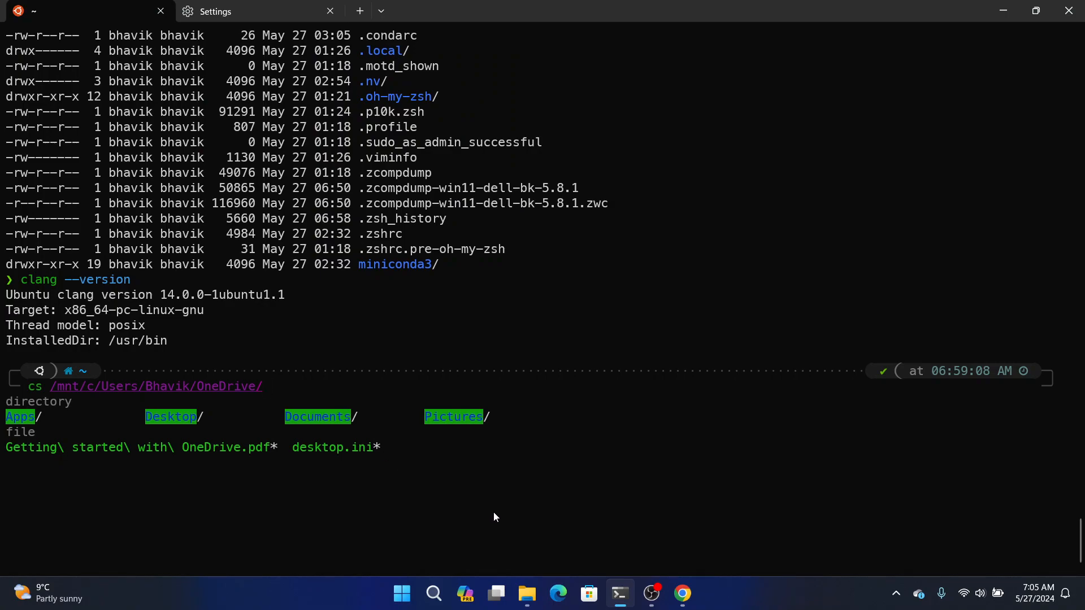
- Replace OneDrive with Downloads at the end of the path on the command line
{"action": "key", "text": "BackSpace"}
{"action": "key", "text": "BackSpace"}
{"action": "key", "text": "BackSpace"}
{"action": "key", "text": "BackSpace"}
{"action": "key", "text": "BackSpace"}
{"action": "key", "text": "BackSpace"}
{"action": "key", "text": "BackSpace"}
{"action": "key", "text": "BackSpace"}
{"action": "key", "text": "BackSpace"}
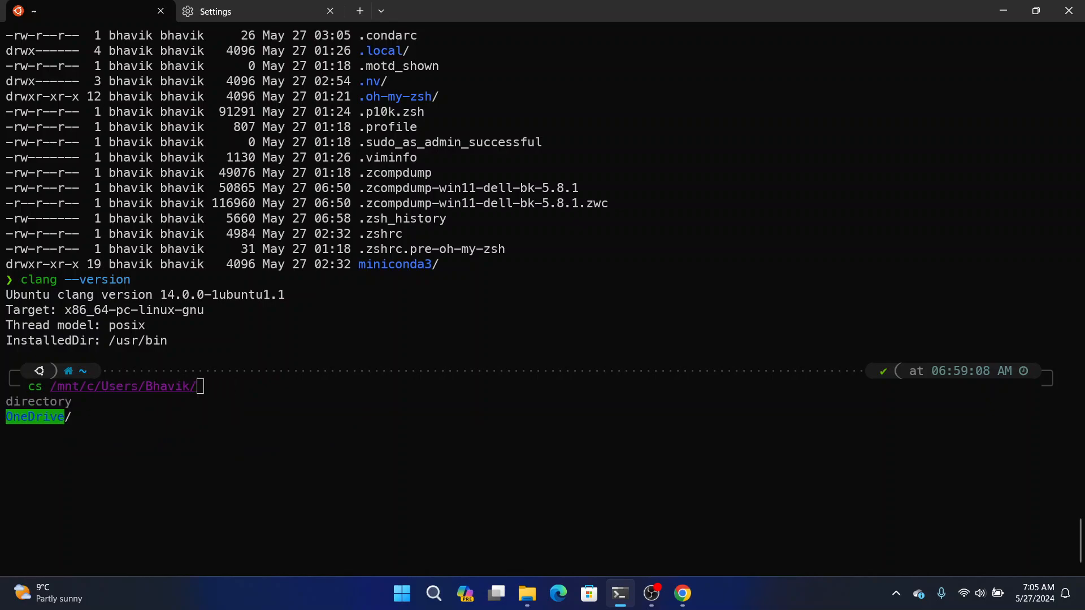
{"action": "type", "text": "dow"}
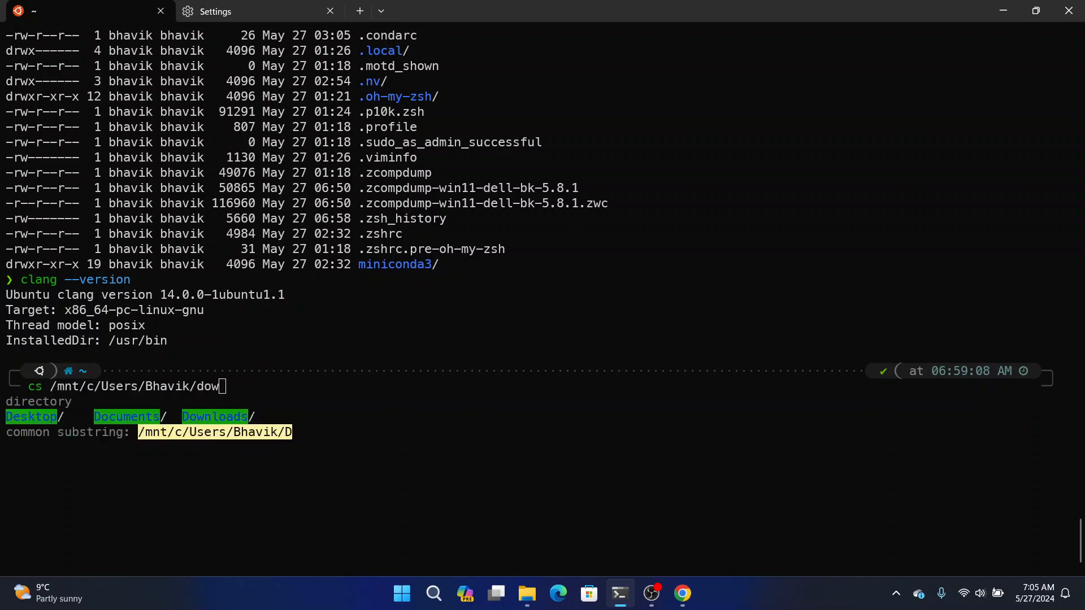
{"action": "key", "text": "Tab"}
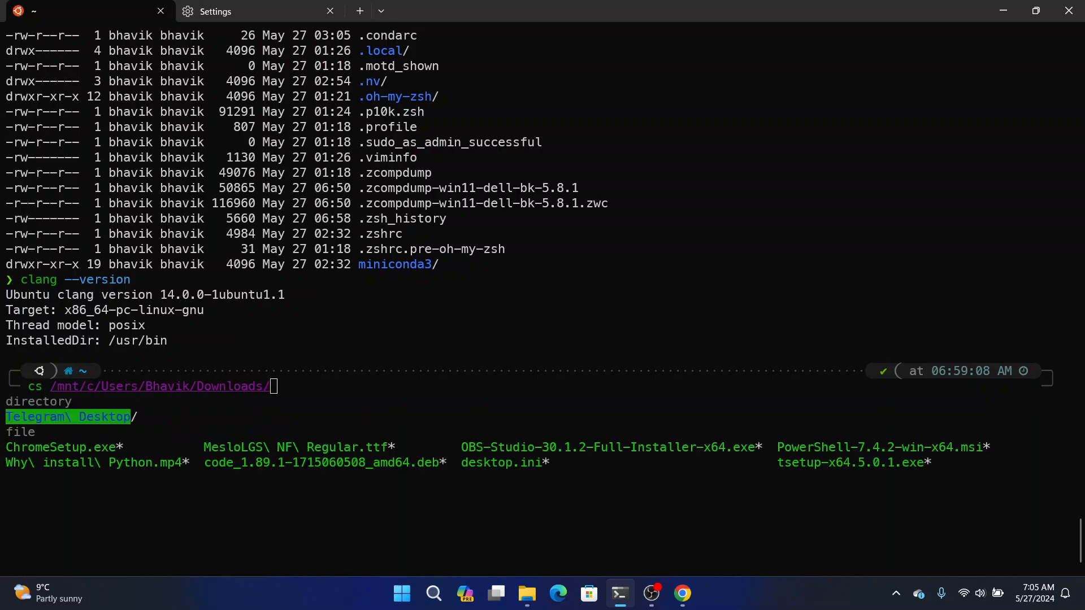
- Replace cs at the start of the line with ln -s so that the Downloads path becomes the link target
{"action": "key", "text": "Home"}
{"action": "key", "text": "Delete"}
{"action": "key", "text": "Delete"}
{"action": "type", "text": "ln -s"}
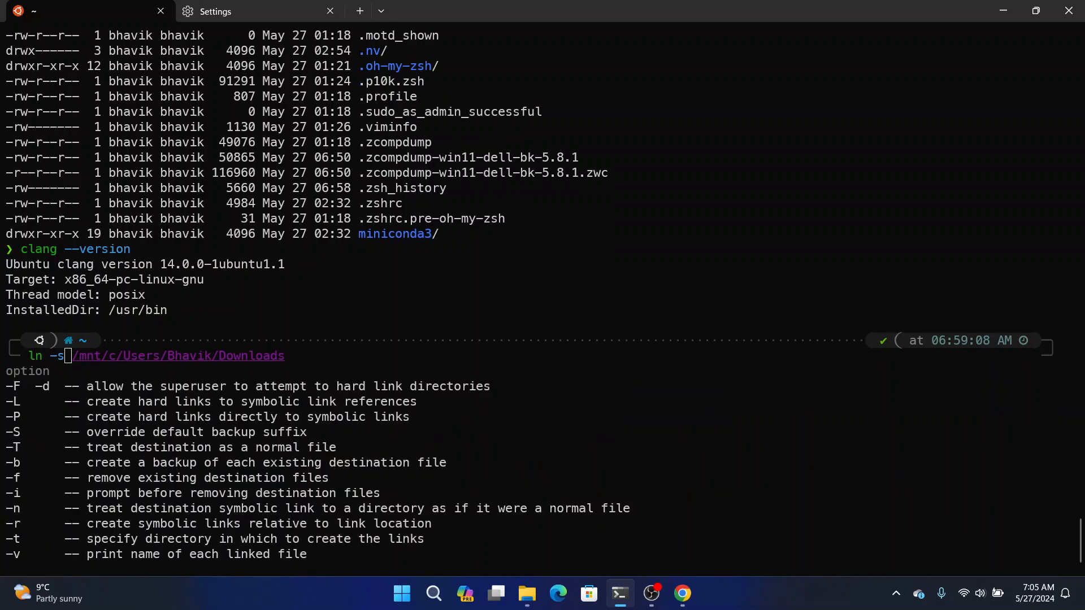
{"action": "key", "text": "End"}
- Check the ln -s argument order on Stack Overflow, then add downloads as the link name and run the command
{"action": "key", "text": "alt+Tab"}
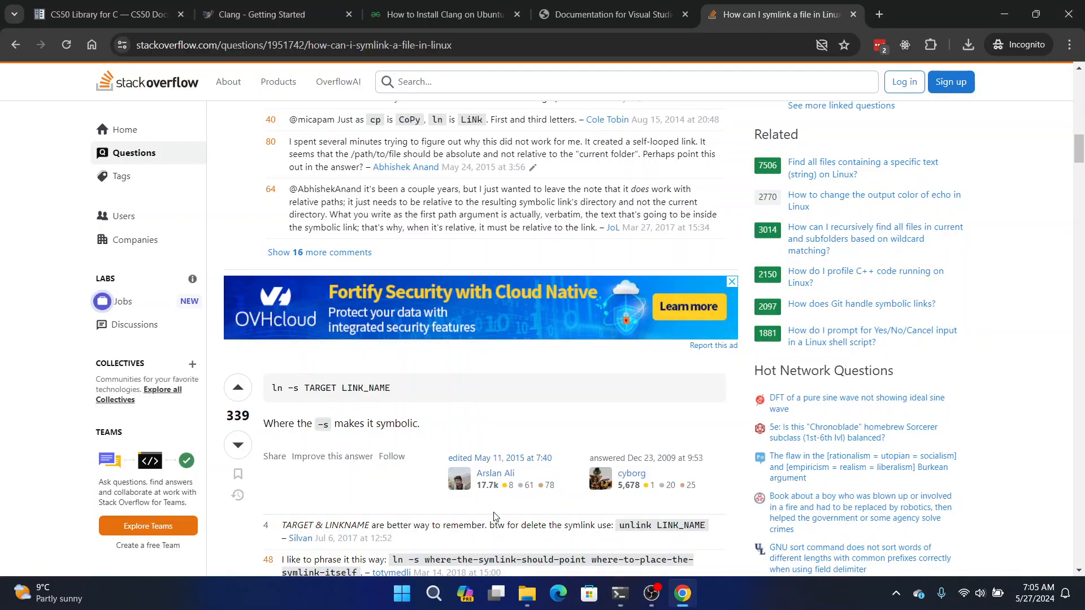
{"action": "key", "text": "alt+Tab"}
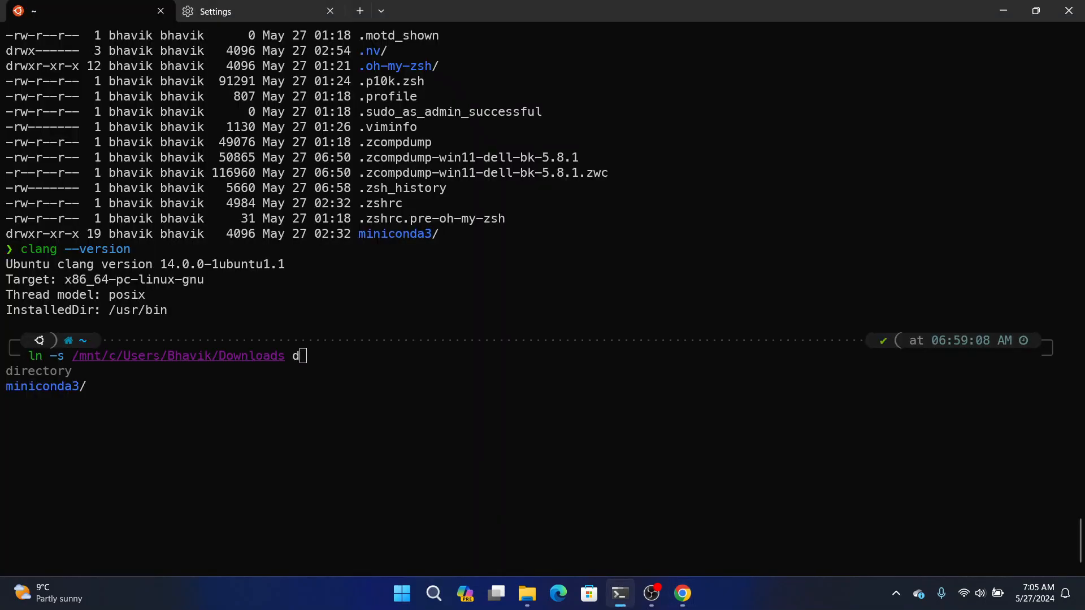
{"action": "type", "text": "download"}
{"action": "key", "text": "Tab"}
{"action": "type", "text": "s"}
{"action": "key", "text": "Return"}
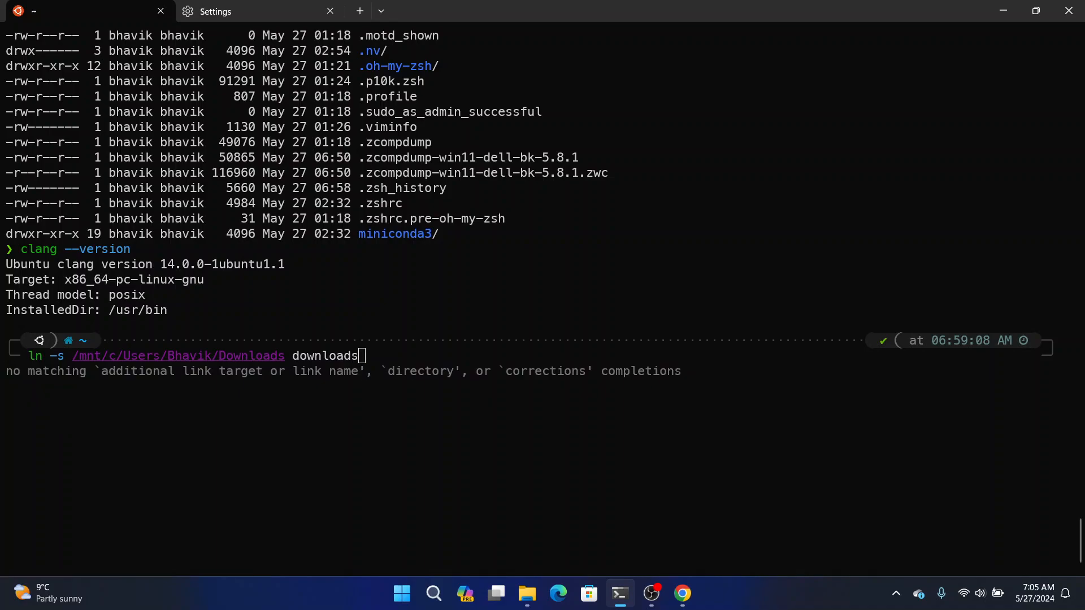
- Run the ln -s command for the downloads link and list the home folder with ls and ls -laF
{"action": "key", "text": "Return"}
{"action": "type", "text": "ls"}
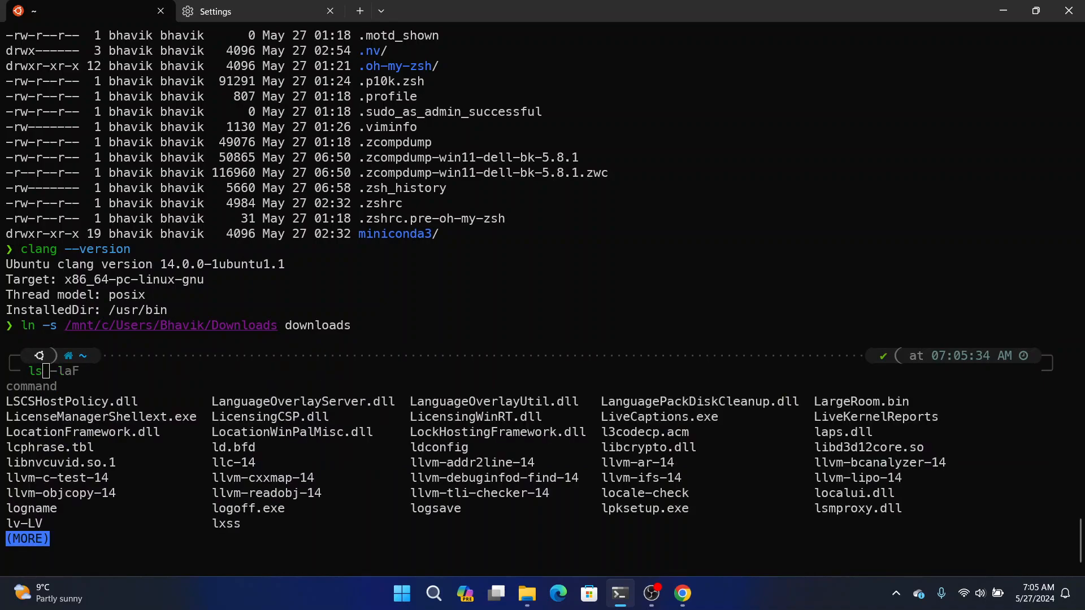
{"action": "key", "text": "Return"}
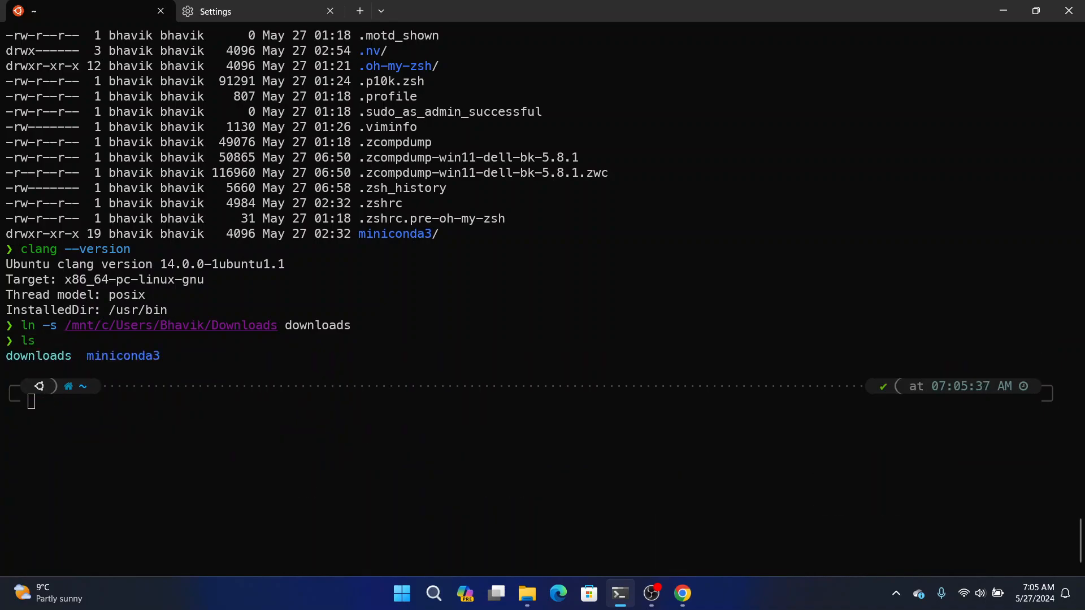
{"action": "type", "text": "ls -laf"}
{"action": "key", "text": "BackSpace"}
{"action": "type", "text": "F"}
{"action": "key", "text": "Return"}
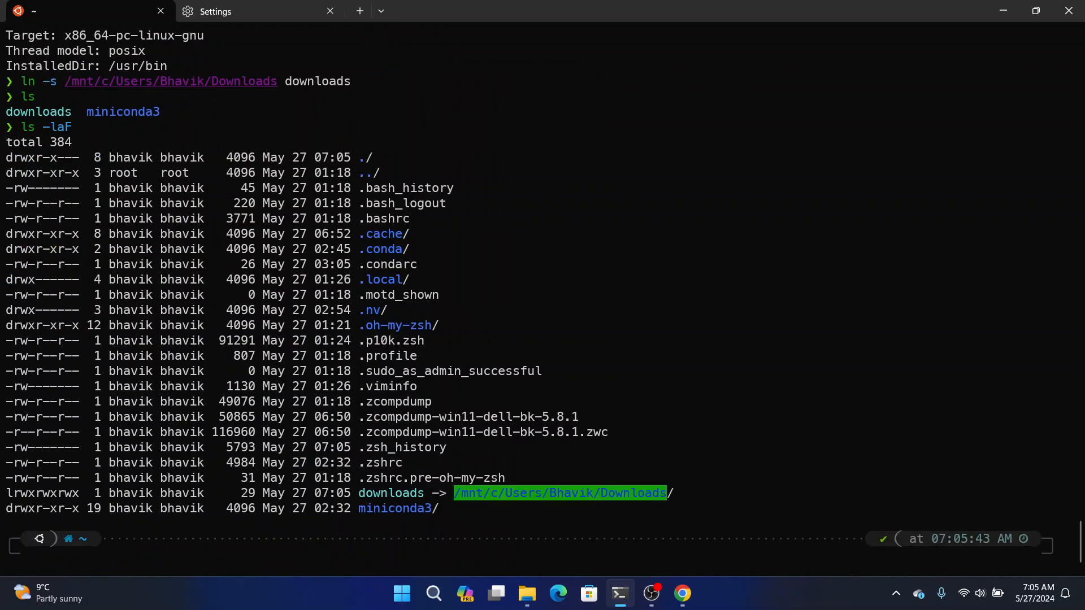
- Change into the downloads folder and list its contents with ls
{"action": "type", "text": "cd"}
{"action": "key", "text": "Tab"}
{"action": "type", "text": "d"}
{"action": "key", "text": "Tab"}
{"action": "key", "text": "Tab"}
{"action": "key", "text": "Return"}
{"action": "type", "text": "ls"}
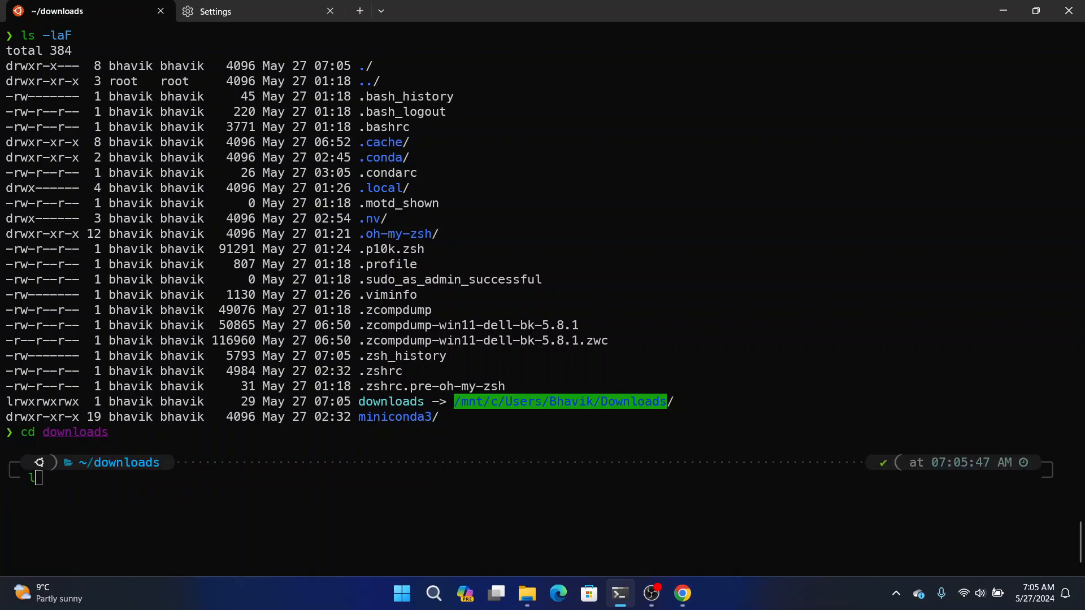
{"action": "key", "text": "Return"}
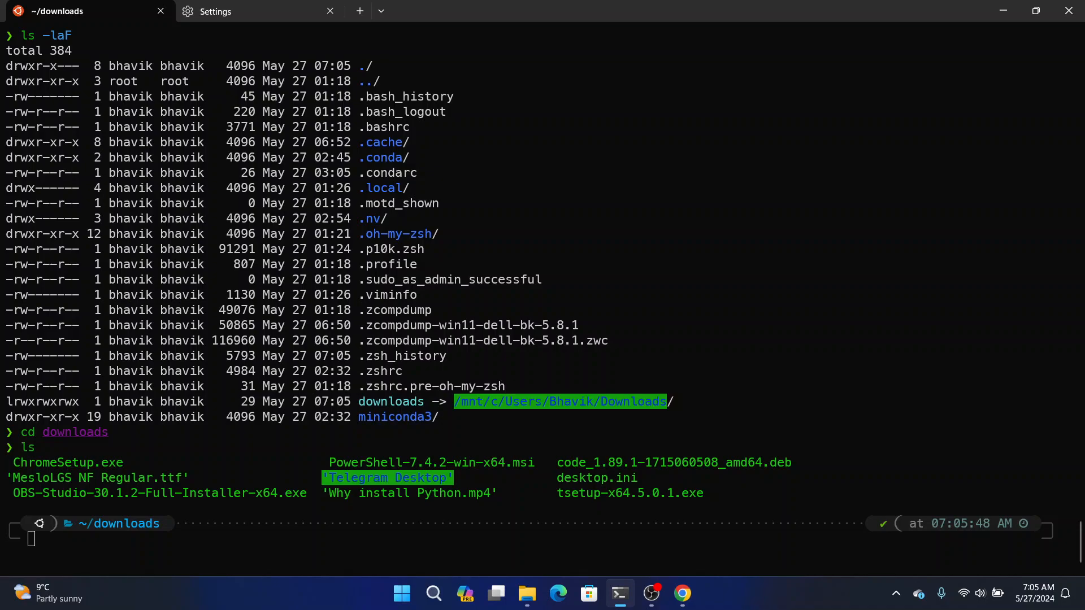
- Recheck the ln -s syntax on Stack Overflow and review the link command and downloads listing in the terminal
{"action": "key", "text": "alt+Tab"}
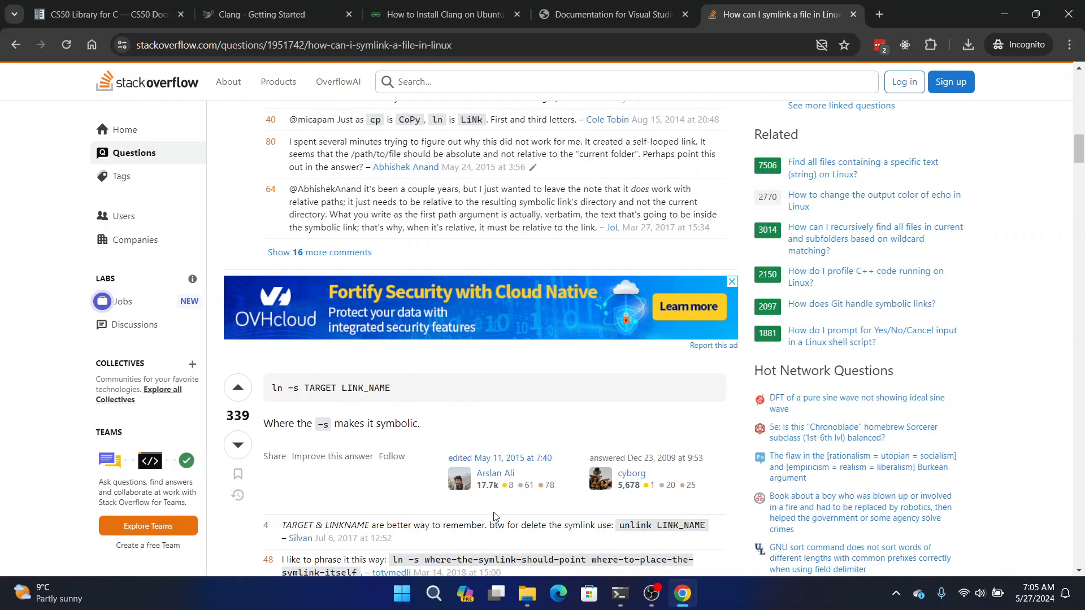
{"action": "key", "text": "alt+Tab"}
{"action": "key", "text": "alt+Tab"}
{"action": "key", "text": "alt+Tab"}
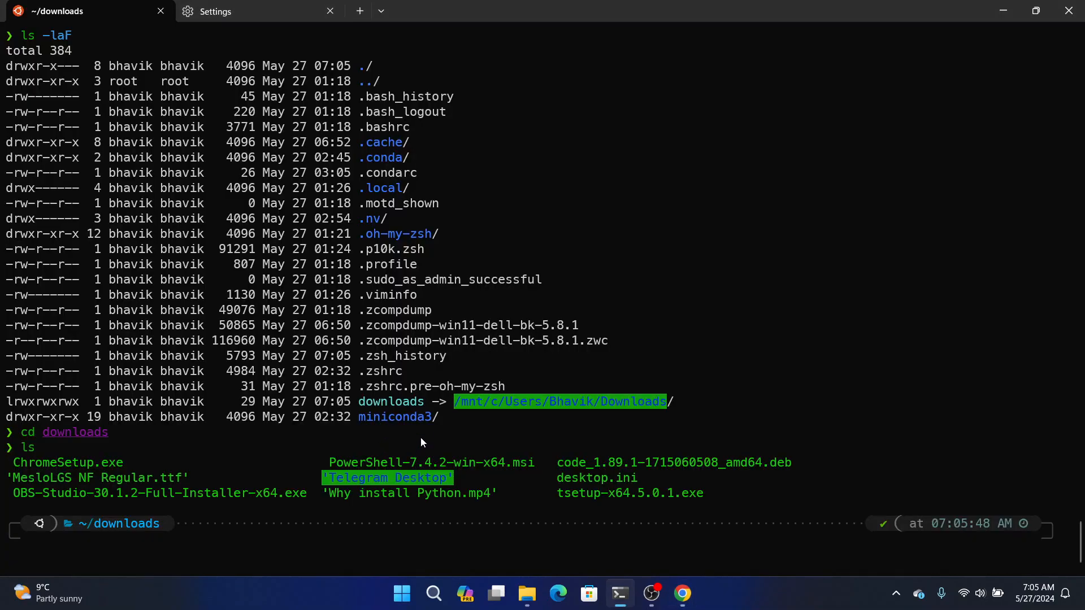
{"action": "scroll", "coordinate": [419, 445], "scroll_direction": "up", "scroll_amount": 10}
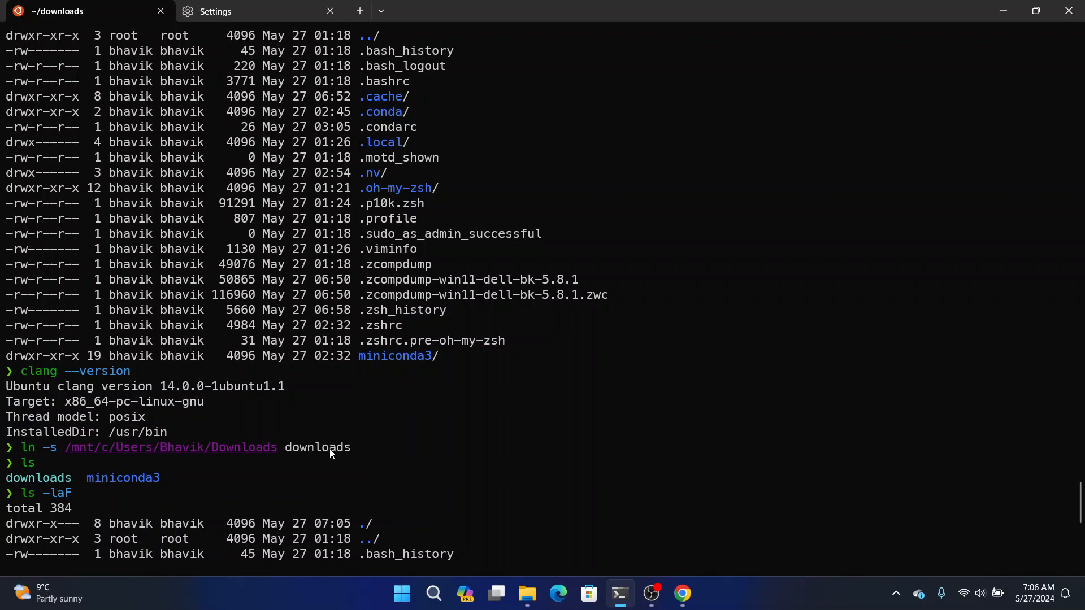
{"action": "scroll", "coordinate": [336, 452], "scroll_direction": "down", "scroll_amount": 10}
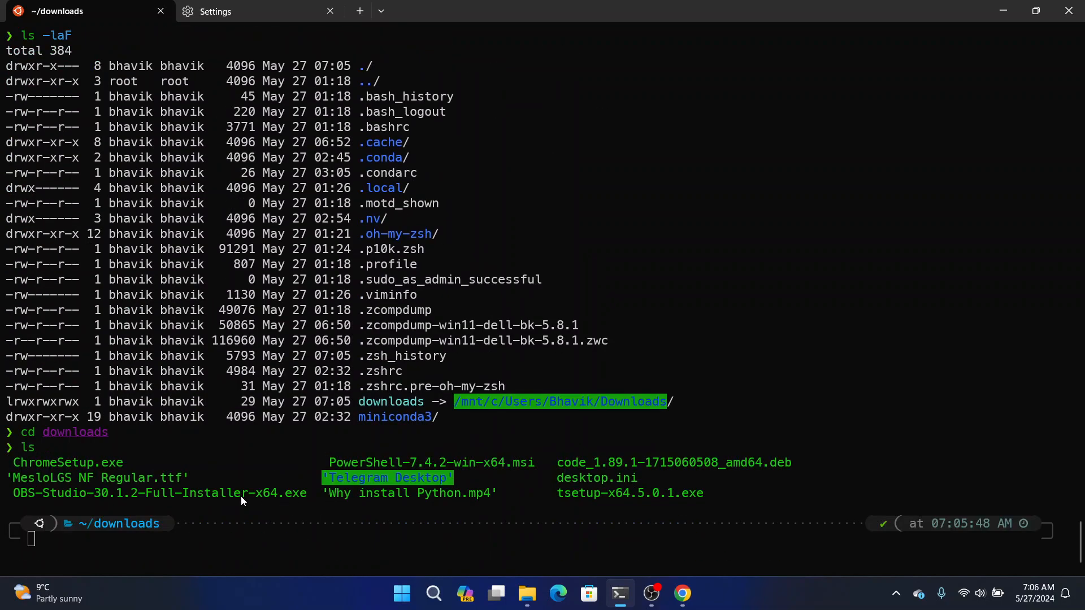
{"action": "scroll", "coordinate": [241, 496], "scroll_direction": "up", "scroll_amount": 3}
{"action": "scroll", "coordinate": [194, 340], "scroll_direction": "down", "scroll_amount": 3}
{"action": "type", "text": "sudo"}
{"action": "key", "text": "Tab"}
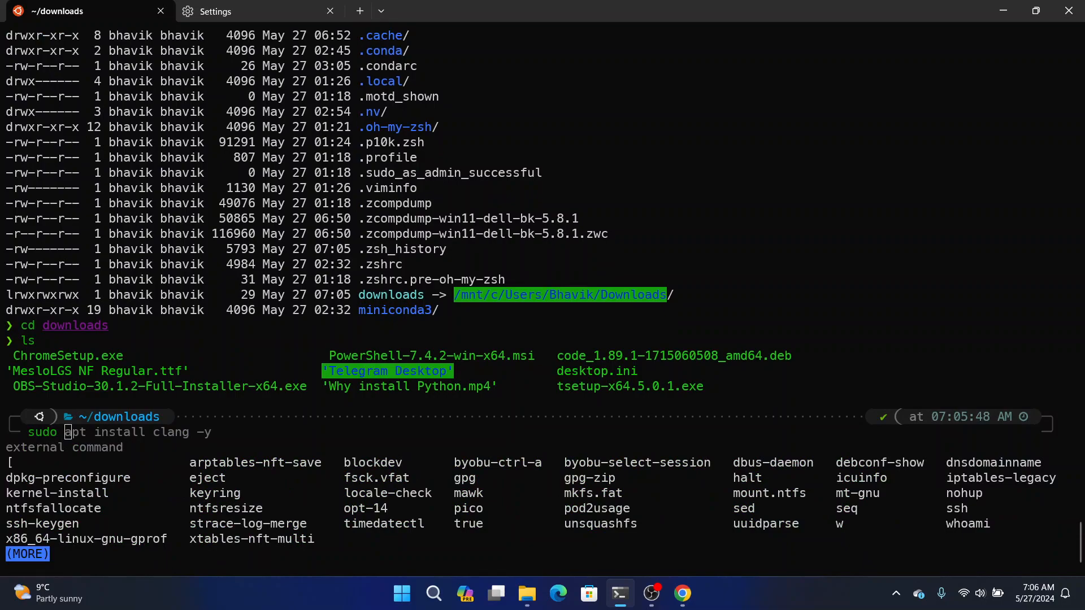
{"action": "type", "text": "dp"}
{"action": "key", "text": "BackSpace"}
{"action": "type", "text": "pk"}
{"action": "key", "text": "Tab"}
{"action": "key", "text": "Return"}
{"action": "type", "text": "-i "}
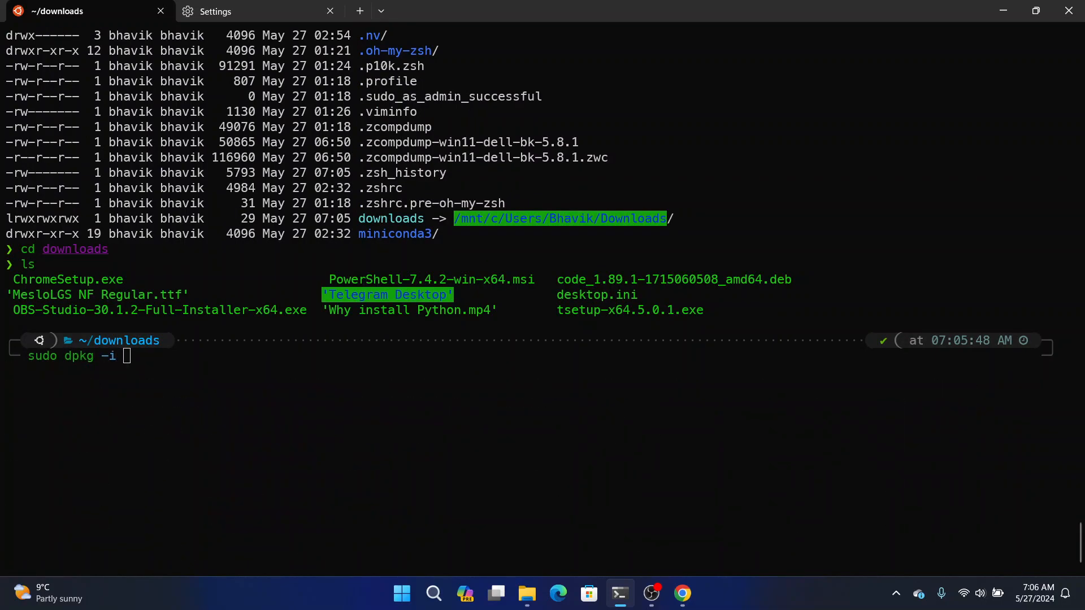
{"action": "type", "text": "code_1.89.1-1715060508_amd64.deb"}
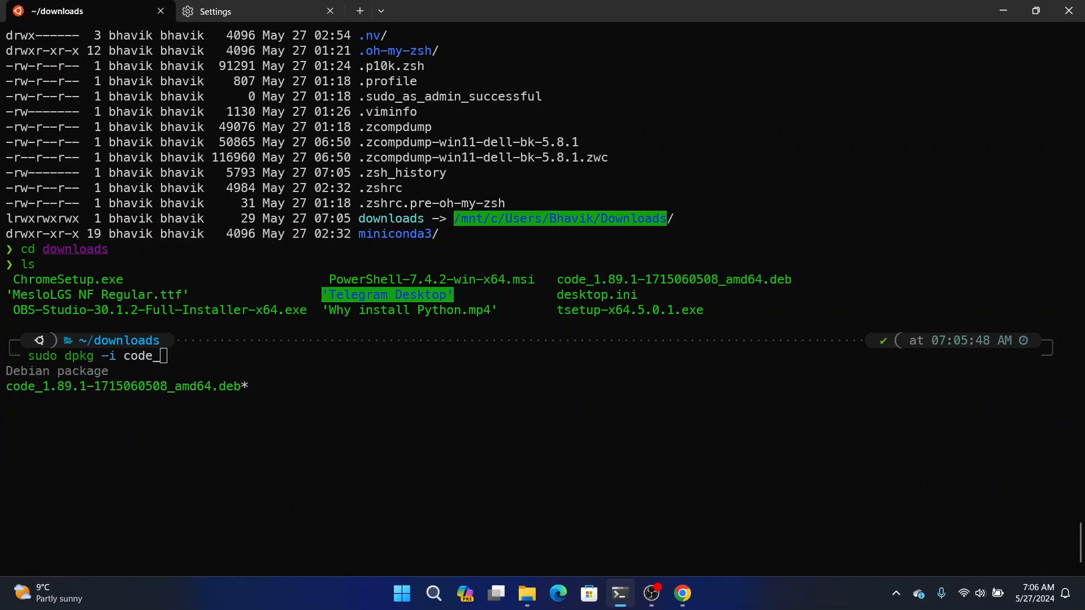
{"action": "key", "text": "Tab"}
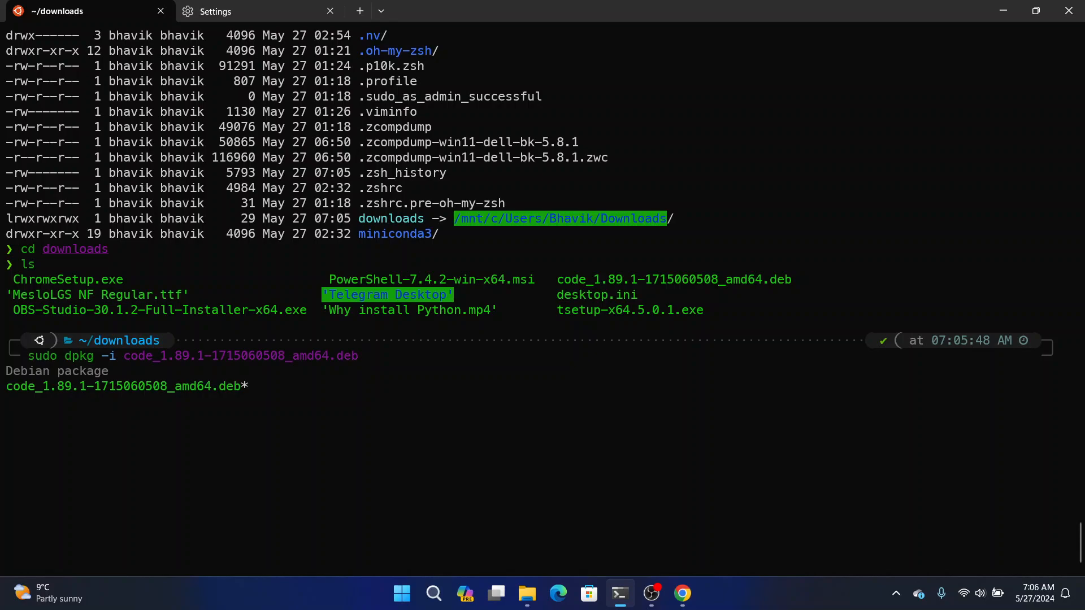
{"action": "key", "text": "Return"}
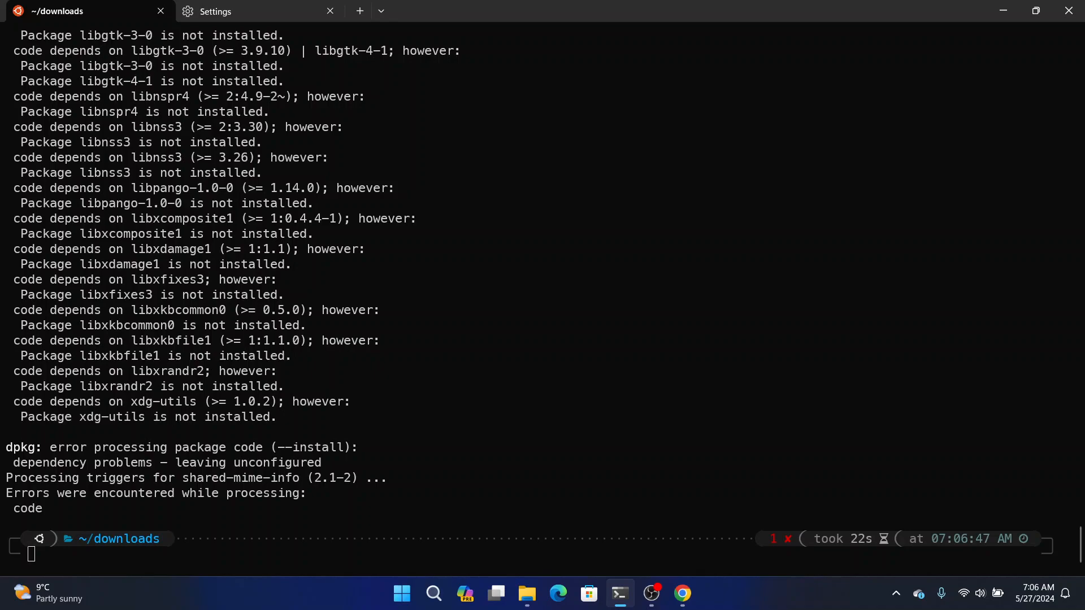
- Review the dpkg output and install the missing dependencies with sudo apt install -f, answering y to continue
{"action": "scroll", "coordinate": [230, 480], "scroll_direction": "up", "scroll_amount": 9}
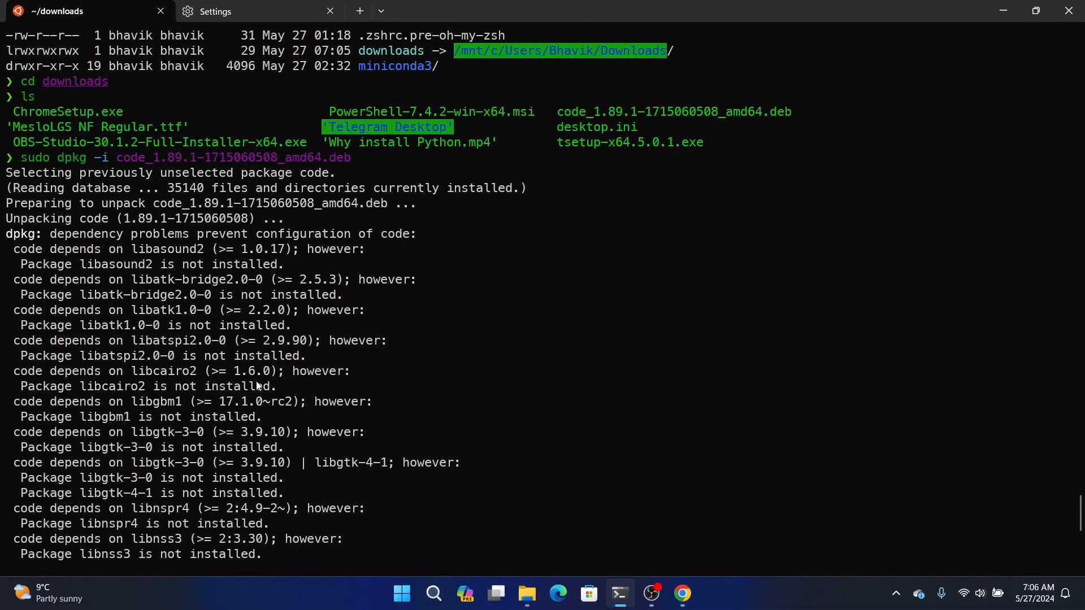
{"action": "scroll", "coordinate": [256, 386], "scroll_direction": "down", "scroll_amount": 9}
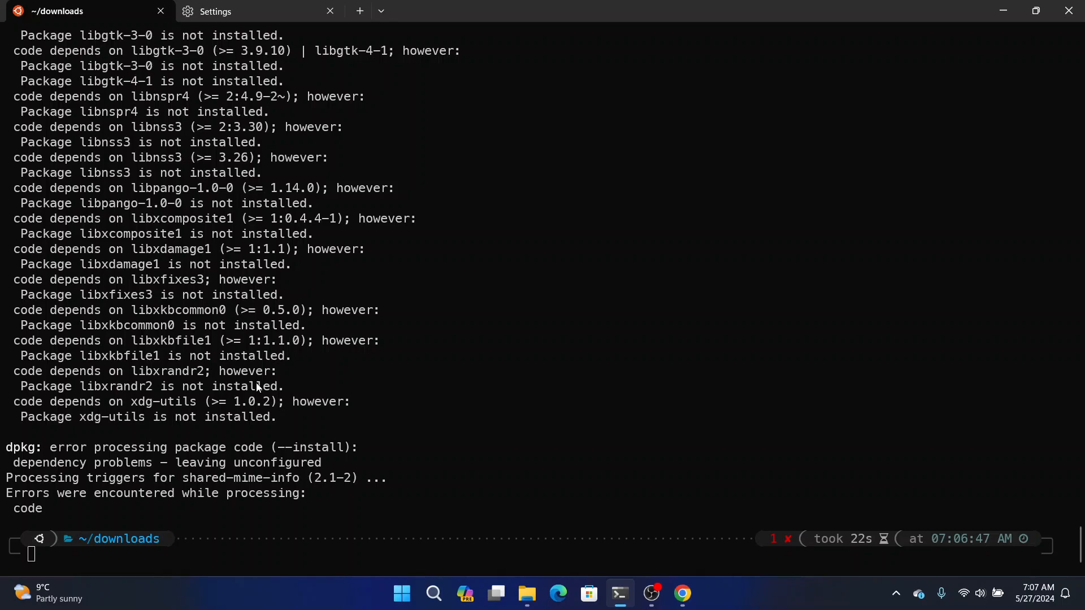
{"action": "type", "text": "sudo"}
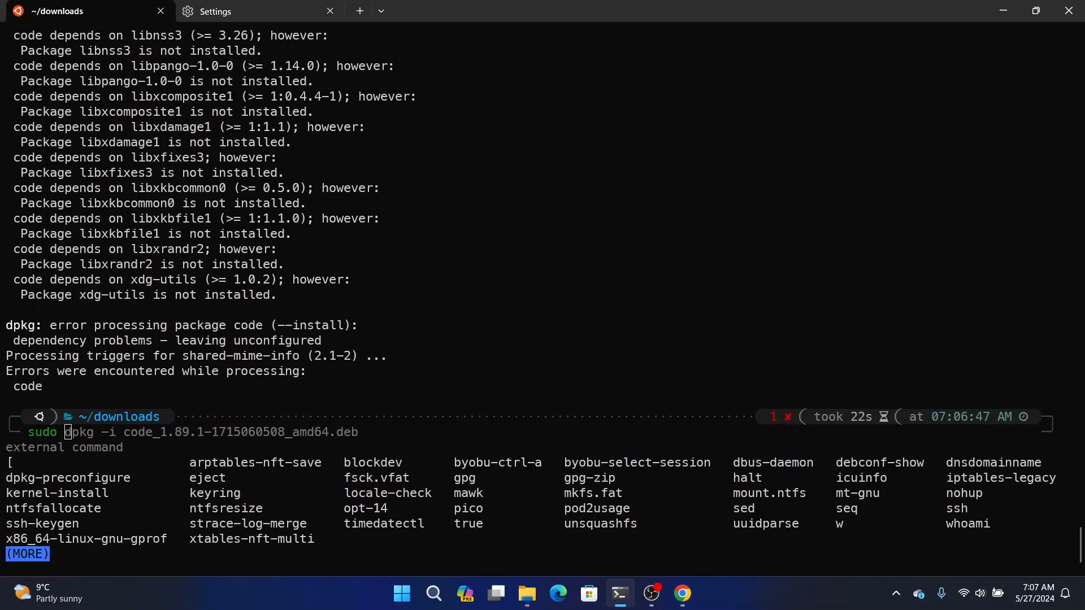
{"action": "type", "text": " apt i"}
{"action": "key", "text": "Return"}
{"action": "type", "text": "nstall -f"}
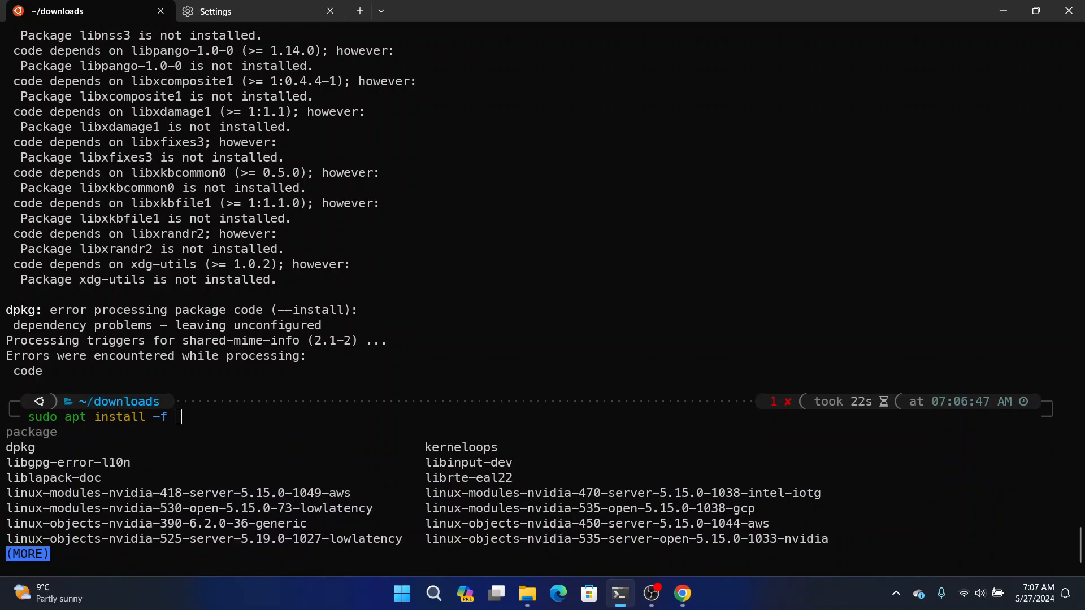
{"action": "key", "text": "Return"}
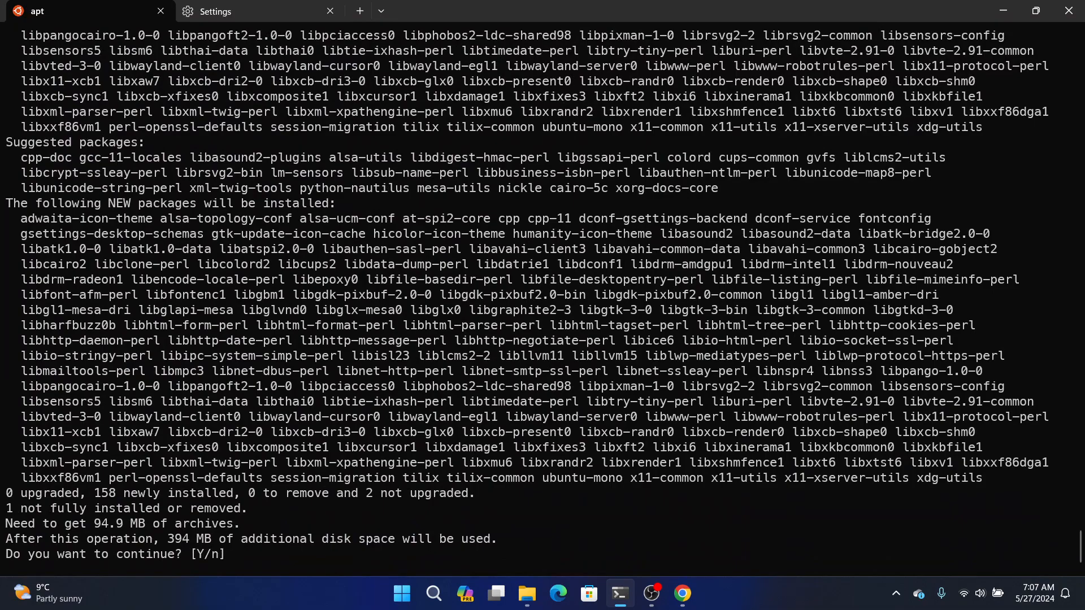
{"action": "type", "text": "y"}
{"action": "key", "text": "Return"}
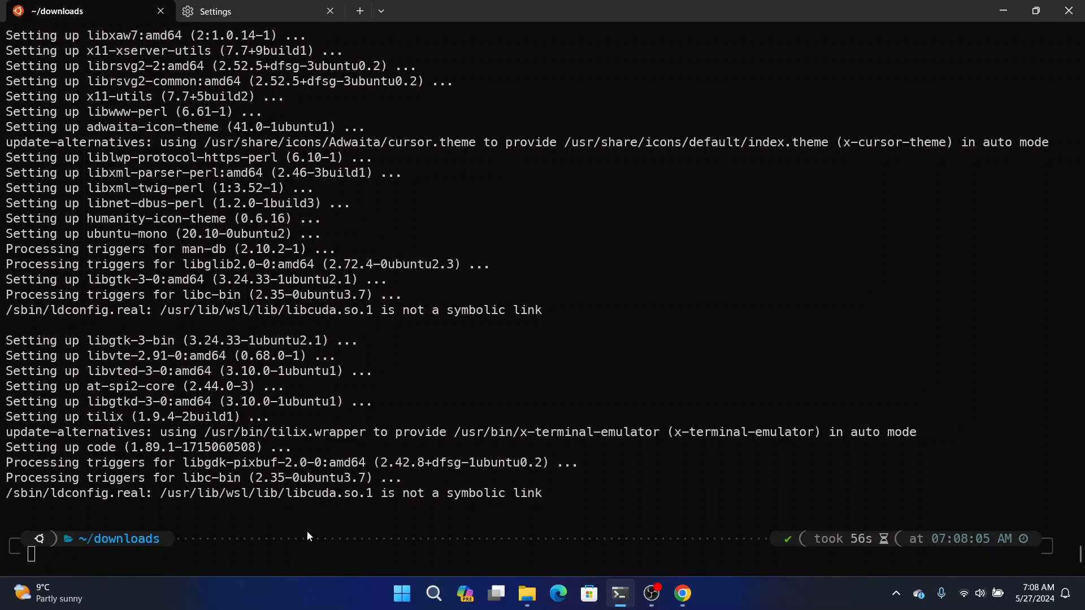
- Launch Visual Studio Code (Ubuntu) from the Ubuntu folder in the Windows list of all apps
{"action": "mouse_move", "coordinate": [536, 596]}
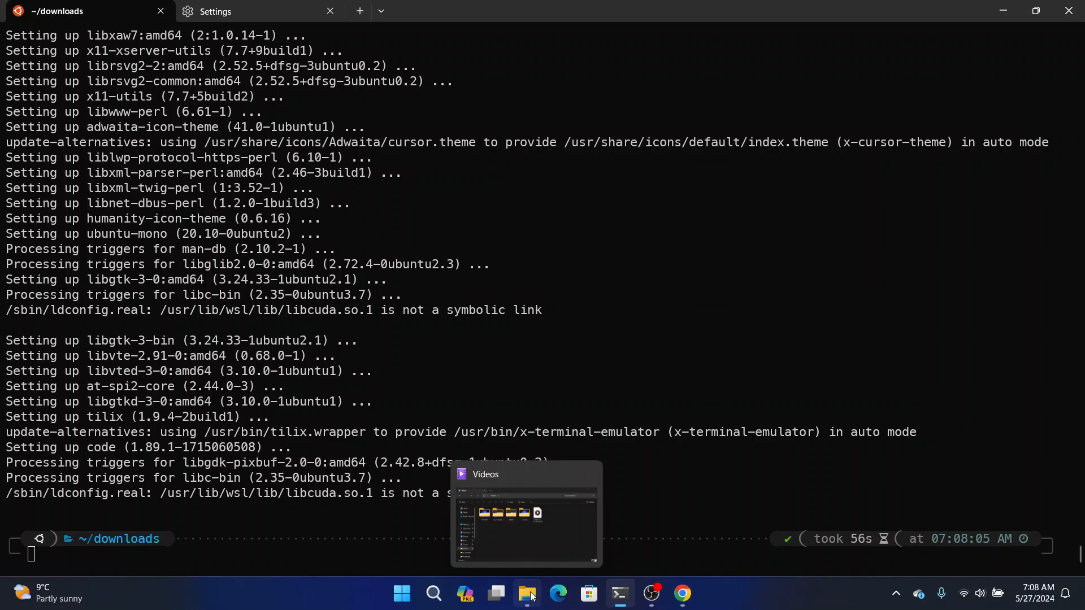
{"action": "left_click", "coordinate": [400, 594]}
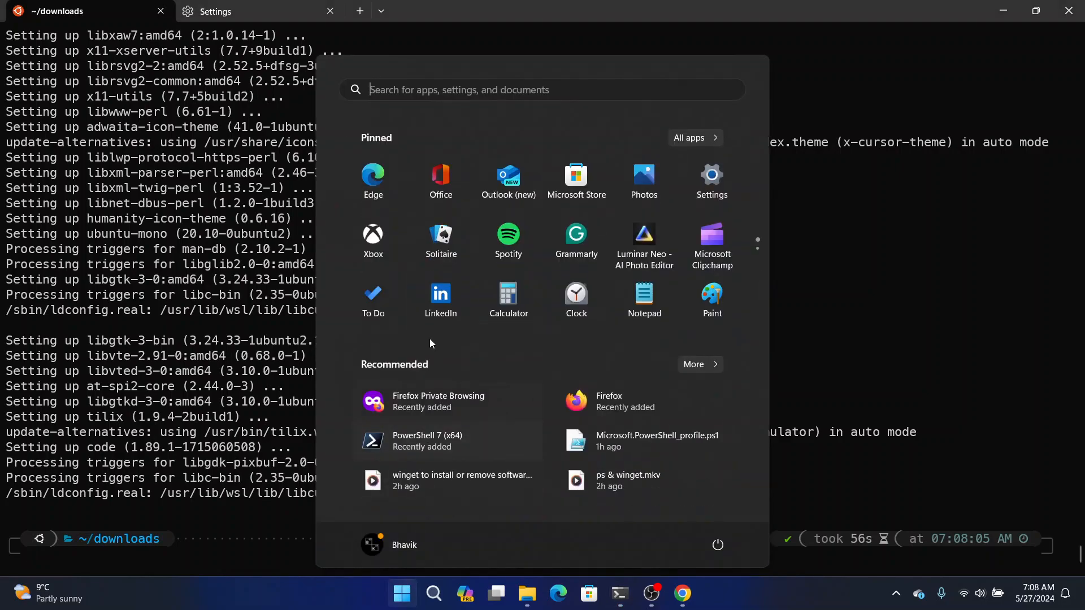
{"action": "left_click", "coordinate": [681, 143]}
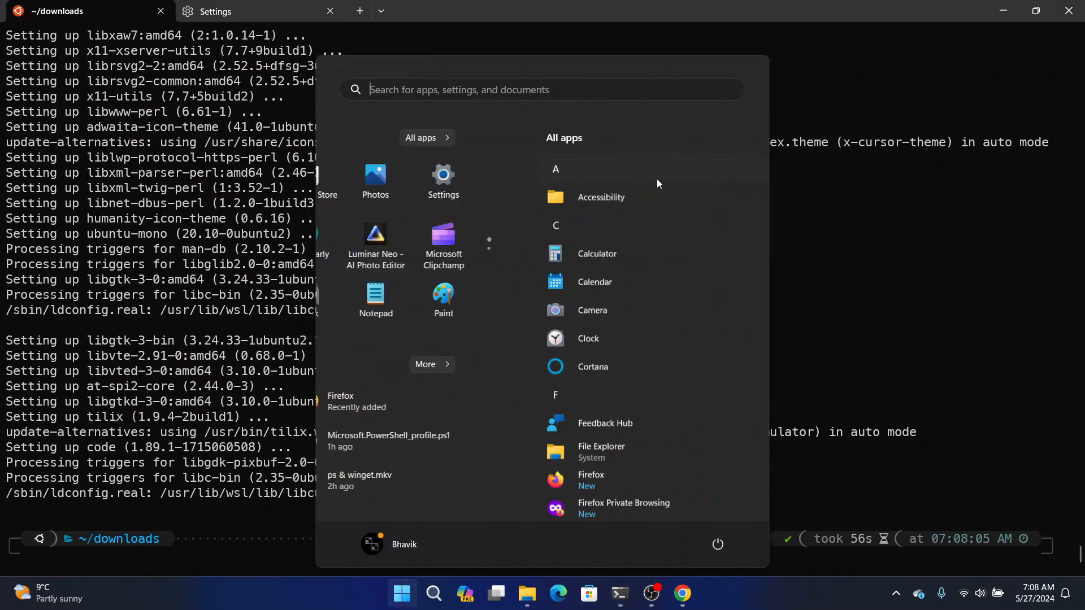
{"action": "scroll", "coordinate": [497, 282], "scroll_direction": "down", "scroll_amount": 2}
{"action": "scroll", "coordinate": [497, 289], "scroll_direction": "down", "scroll_amount": 10}
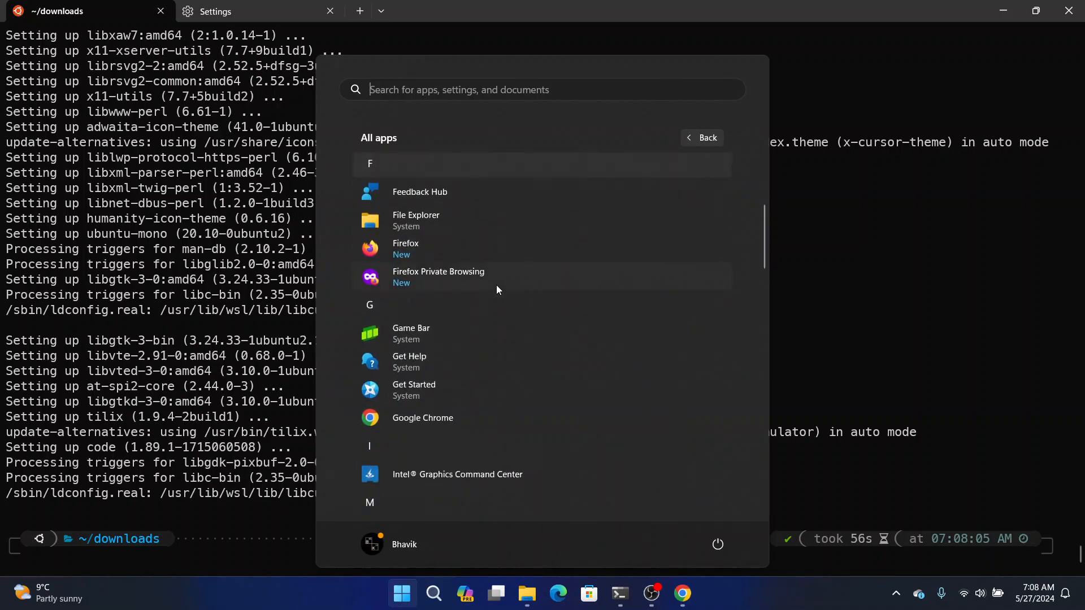
{"action": "scroll", "coordinate": [502, 291], "scroll_direction": "down", "scroll_amount": 10}
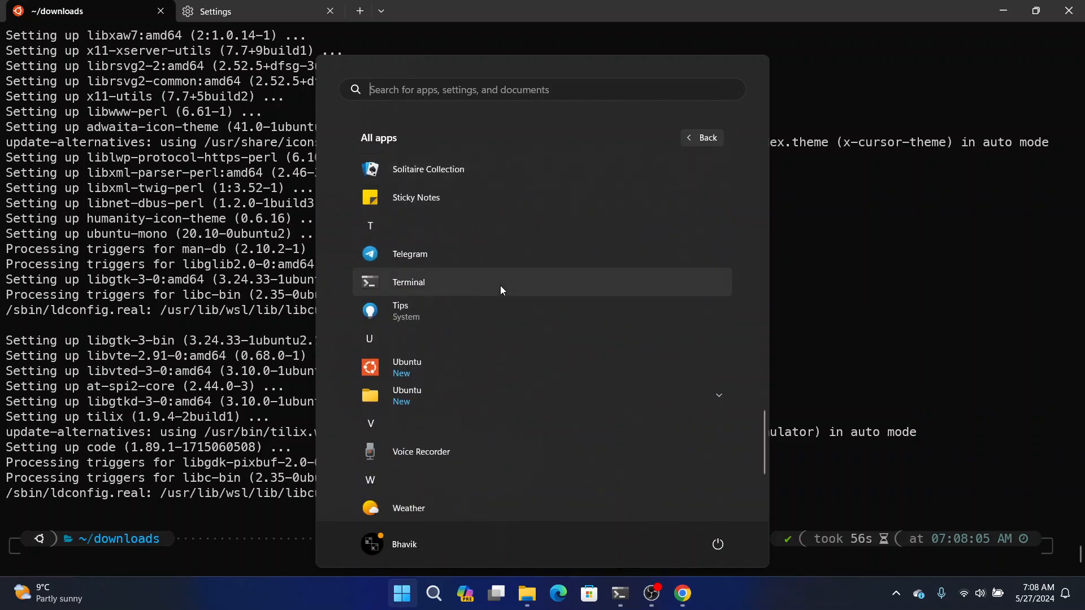
{"action": "scroll", "coordinate": [501, 288], "scroll_direction": "down", "scroll_amount": 1}
{"action": "left_click", "coordinate": [490, 343]}
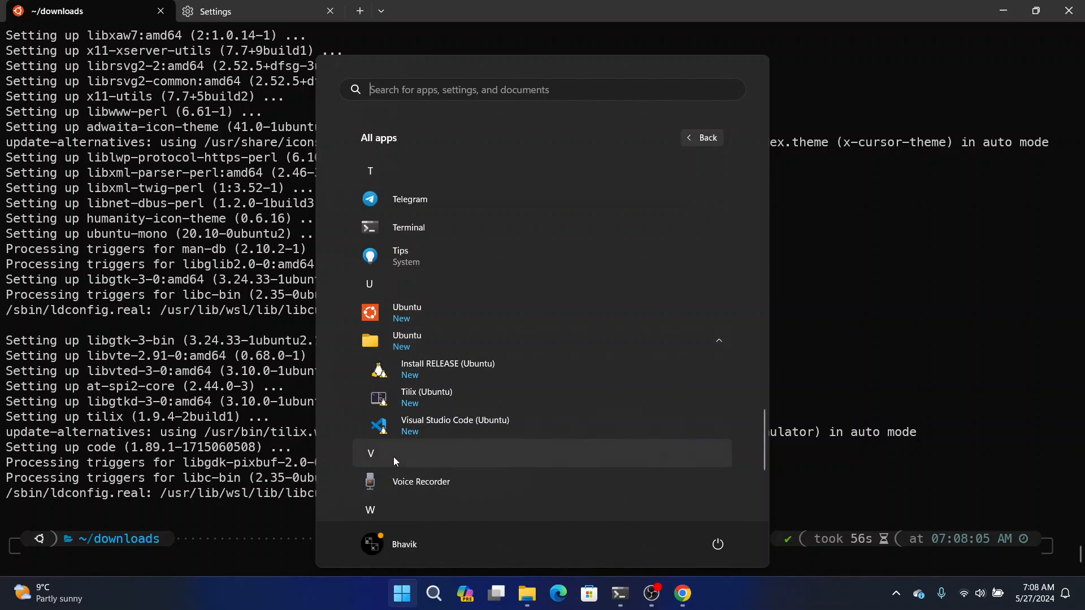
{"action": "left_click", "coordinate": [424, 431]}
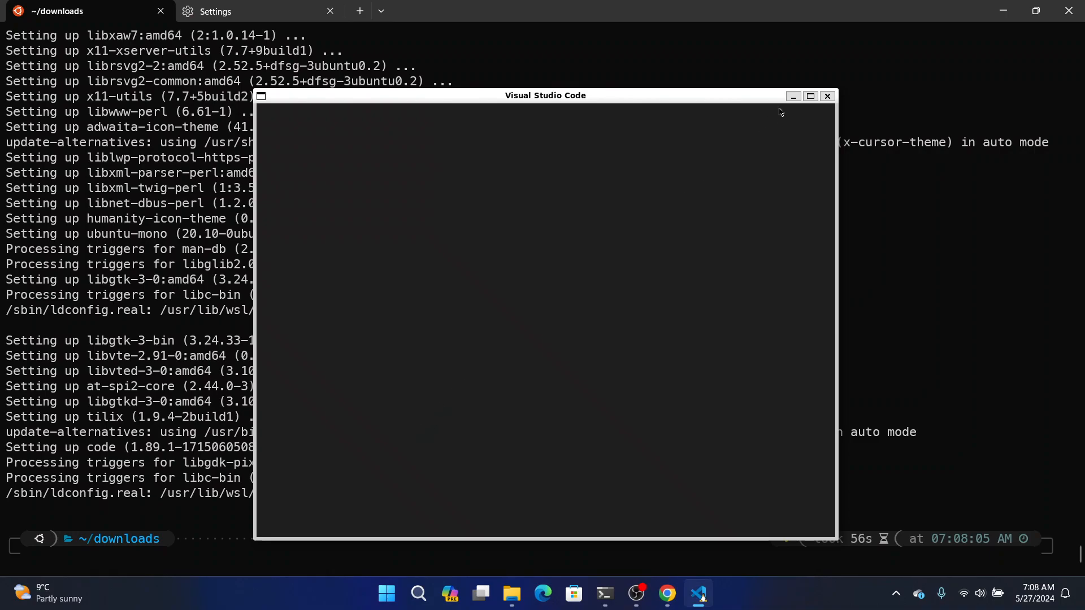
- View the Explorer in a maximized Visual Studio Code window, and close the Welcome page and the program
{"action": "left_click", "coordinate": [810, 96]}
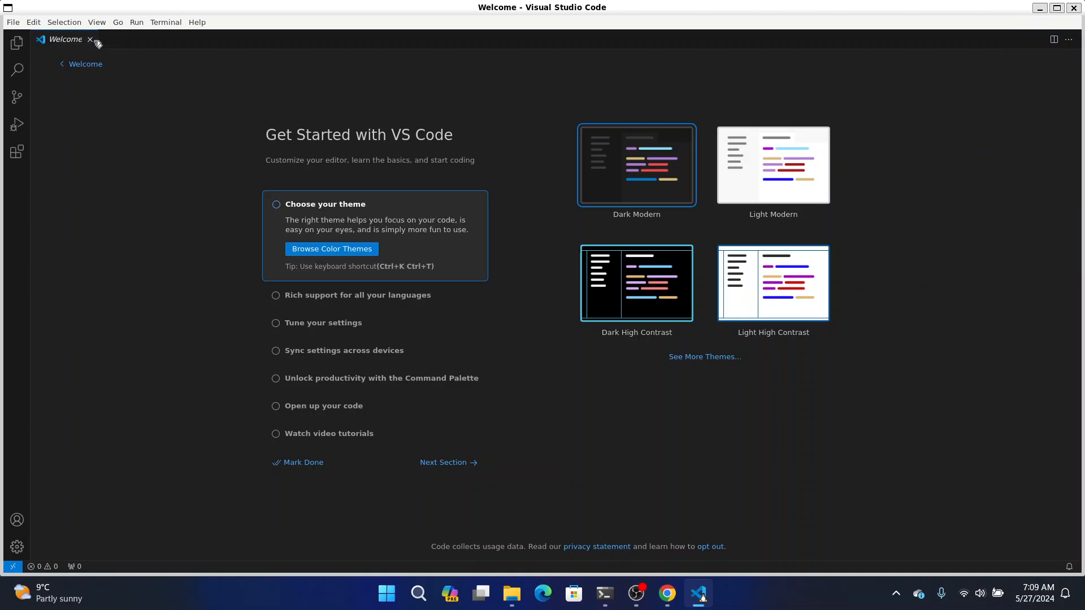
{"action": "left_click", "coordinate": [16, 45]}
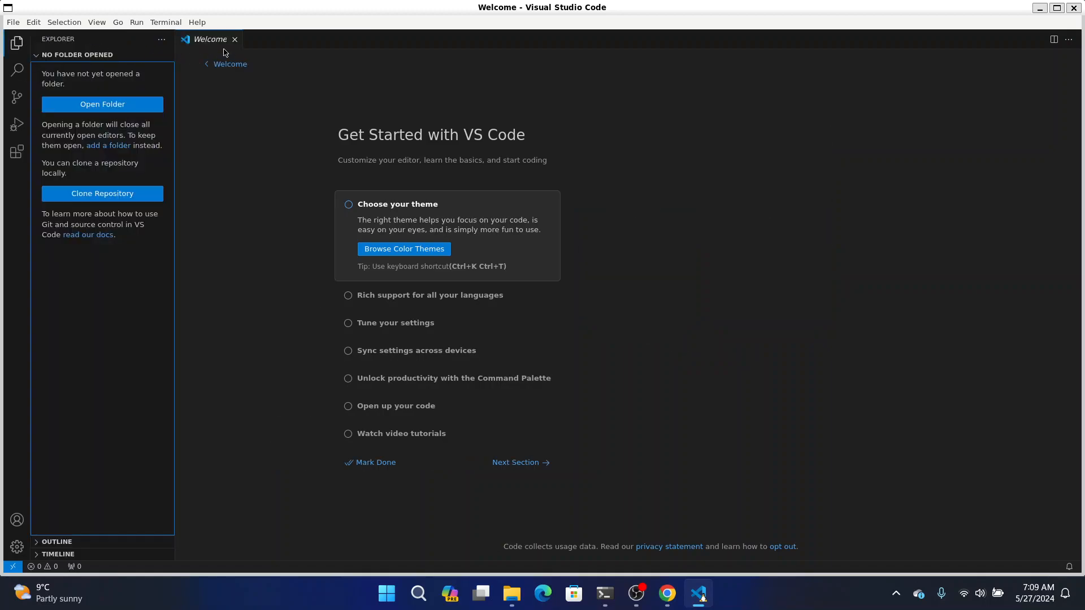
{"action": "key", "text": "ctrl+w"}
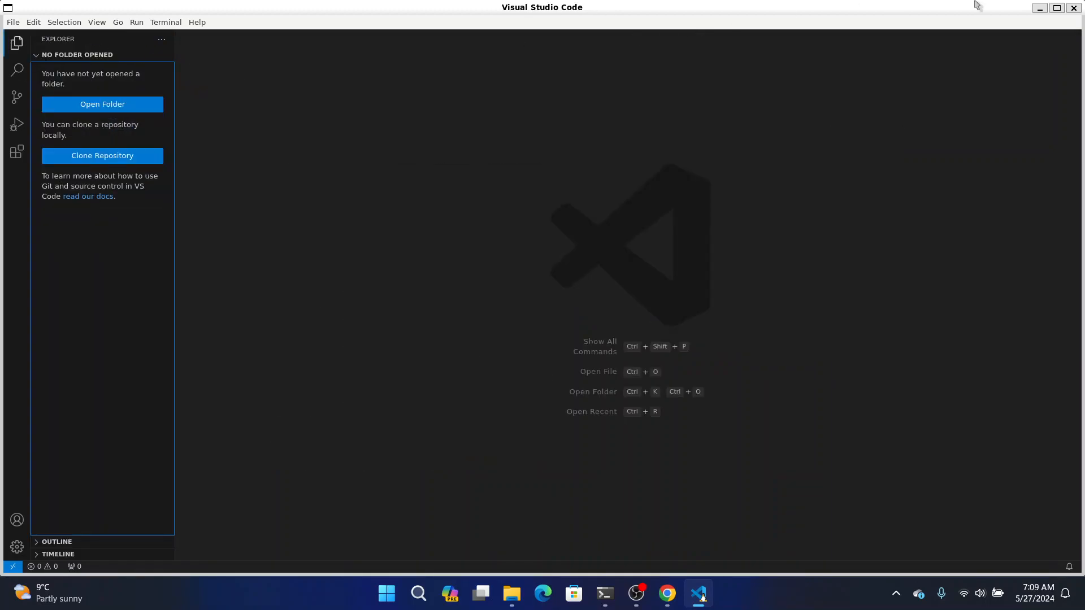
{"action": "left_click", "coordinate": [1073, 8]}
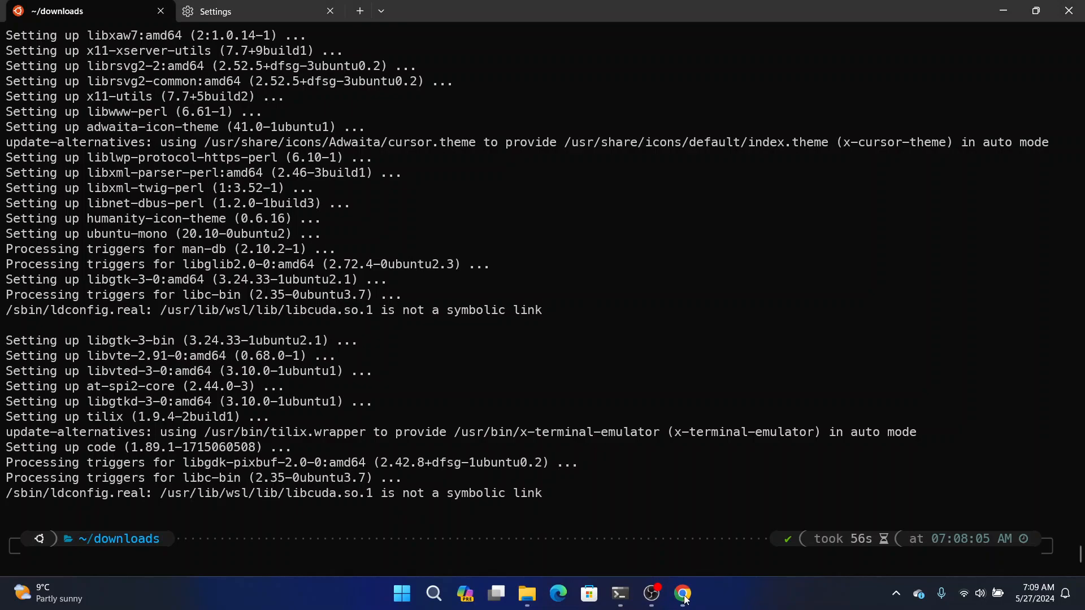
- Switch to Chrome and go from the Visual Studio Code documentation page to its Download page
{"action": "mouse_move", "coordinate": [685, 600]}
{"action": "left_click", "coordinate": [737, 537]}
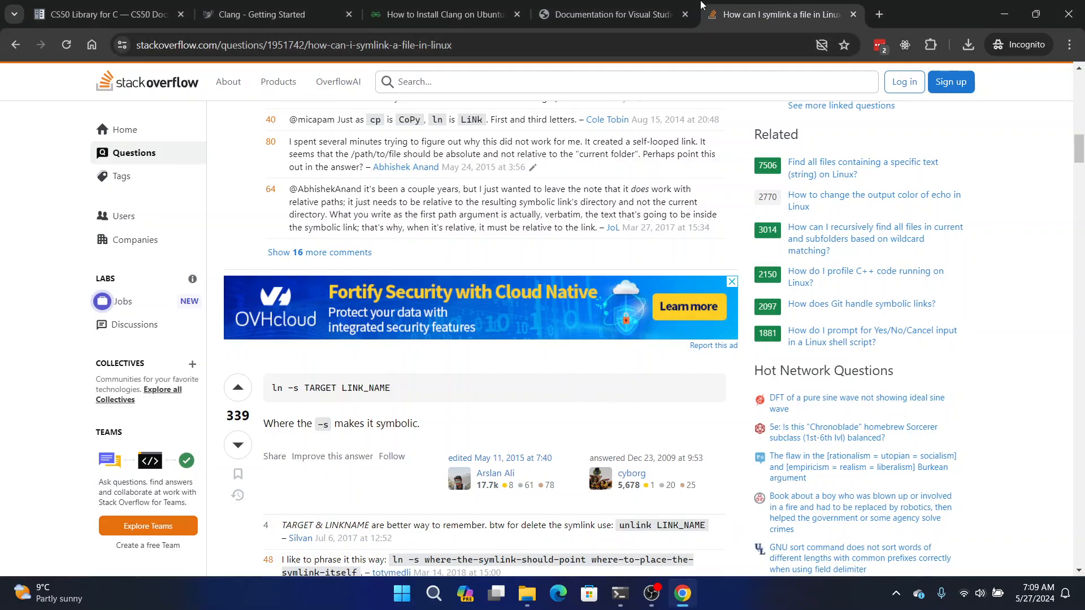
{"action": "left_click", "coordinate": [605, 3]}
{"action": "left_click", "coordinate": [463, 4]}
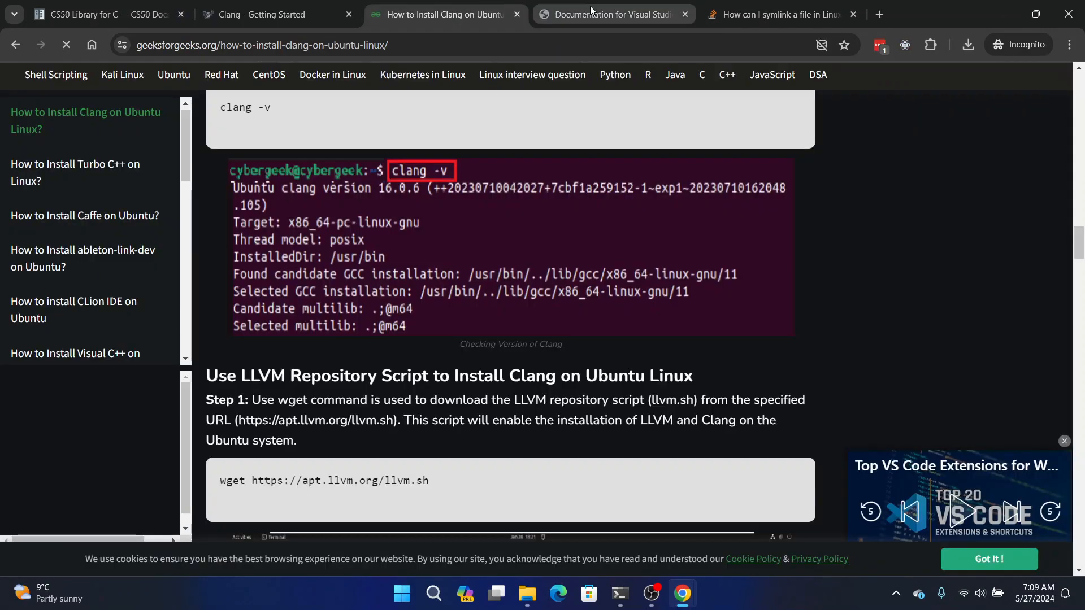
{"action": "left_click", "coordinate": [611, 9]}
{"action": "left_click", "coordinate": [587, 40]}
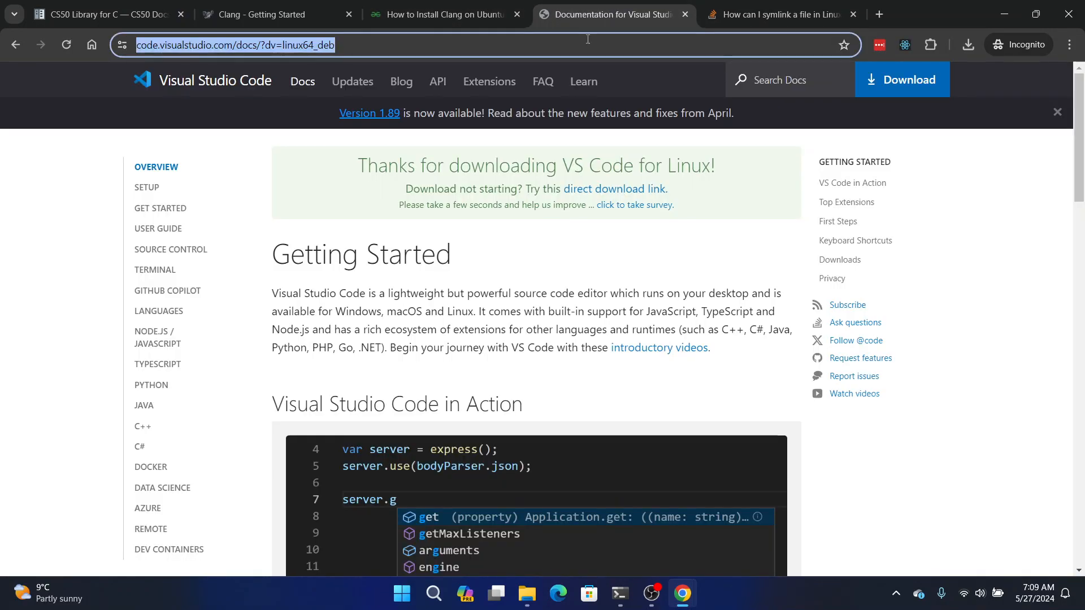
{"action": "left_click", "coordinate": [877, 80]}
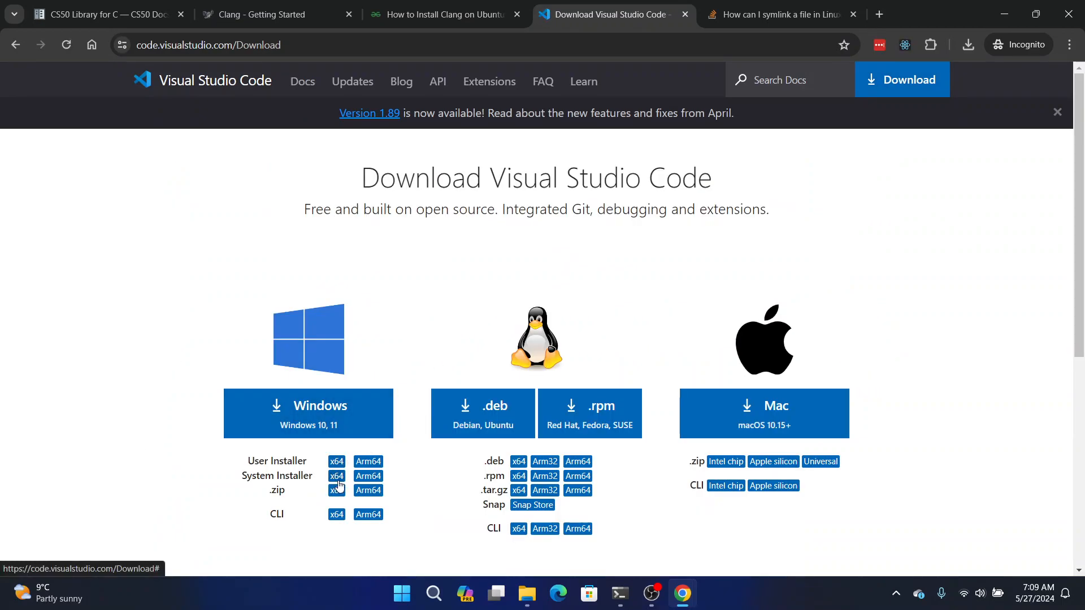
- Switch to Windows Terminal and open a new PowerShell session
{"action": "left_click", "coordinate": [621, 594]}
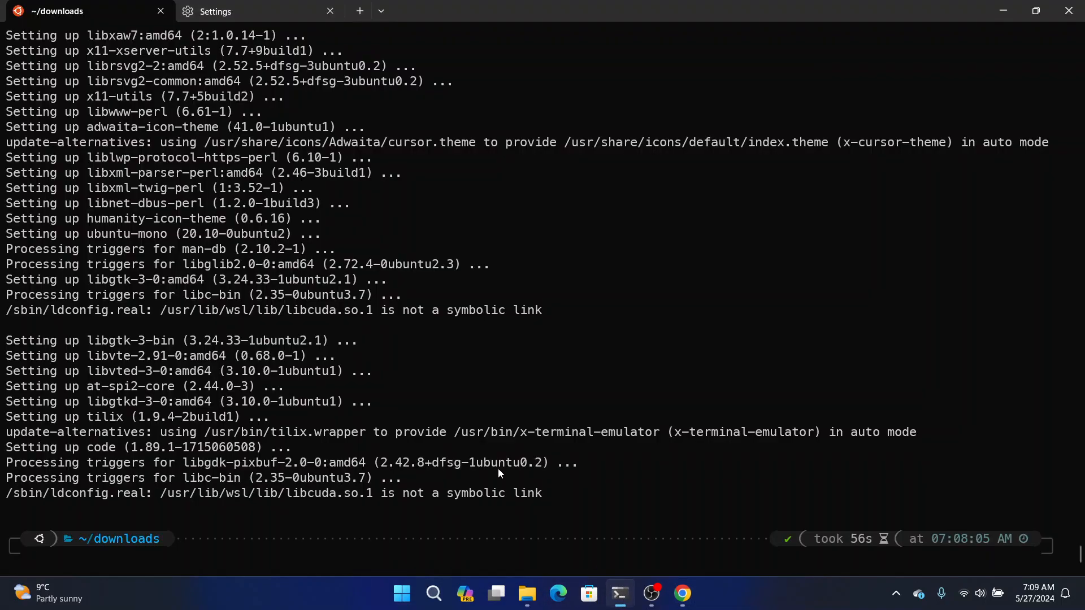
{"action": "left_click", "coordinate": [254, 5]}
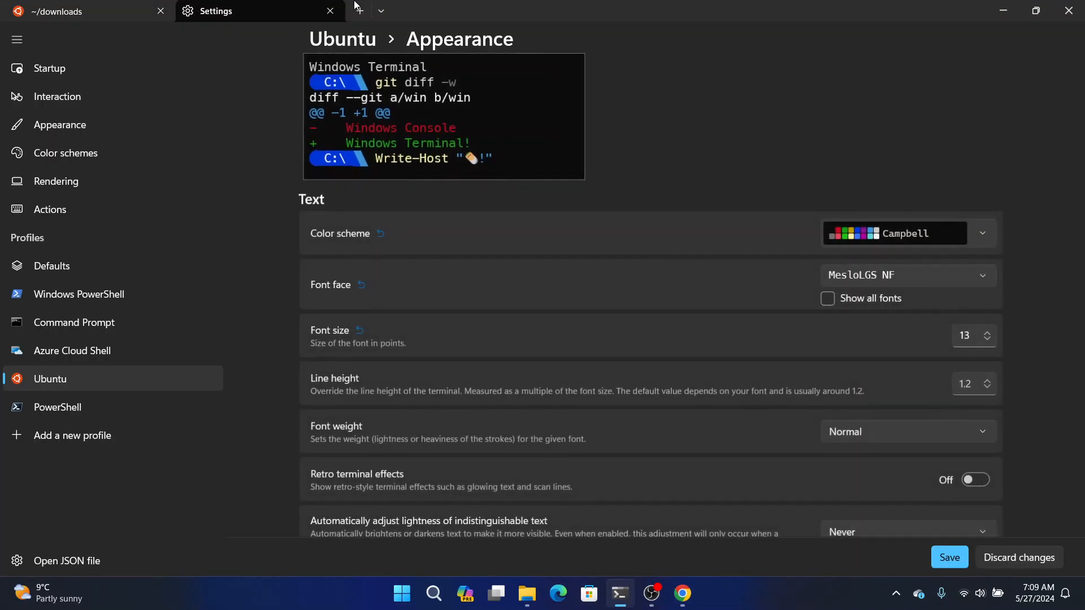
{"action": "left_click", "coordinate": [359, 11]}
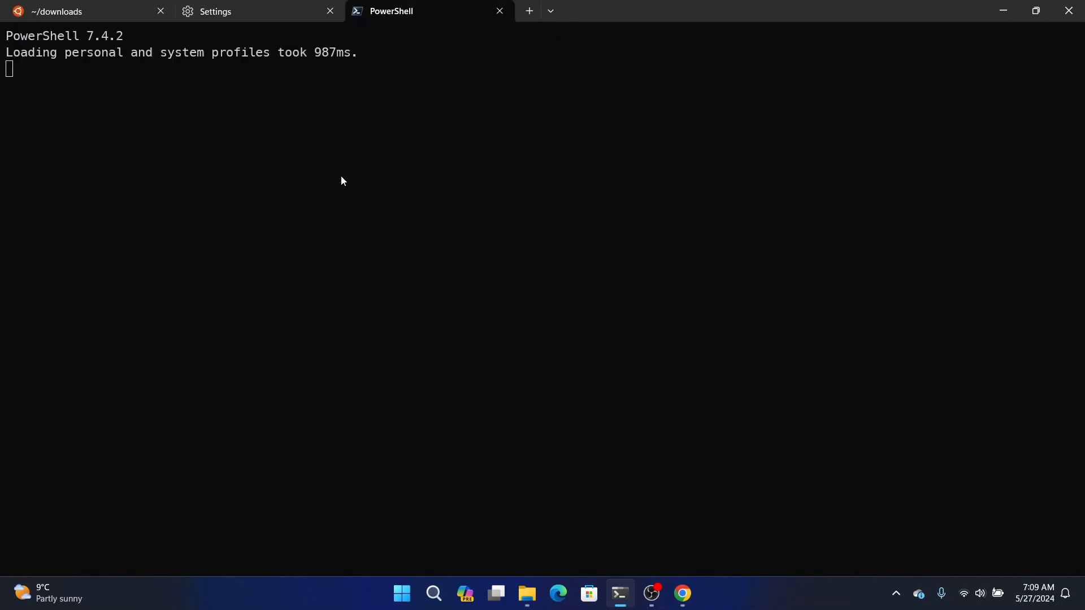
- Search winget for vscode and copy the package ID Microsoft.VisualStudioCode from the results
{"action": "type", "text": "womge"}
{"action": "key", "text": "BackSpace"}
{"action": "key", "text": "BackSpace"}
{"action": "key", "text": "BackSpace"}
{"action": "key", "text": "BackSpace"}
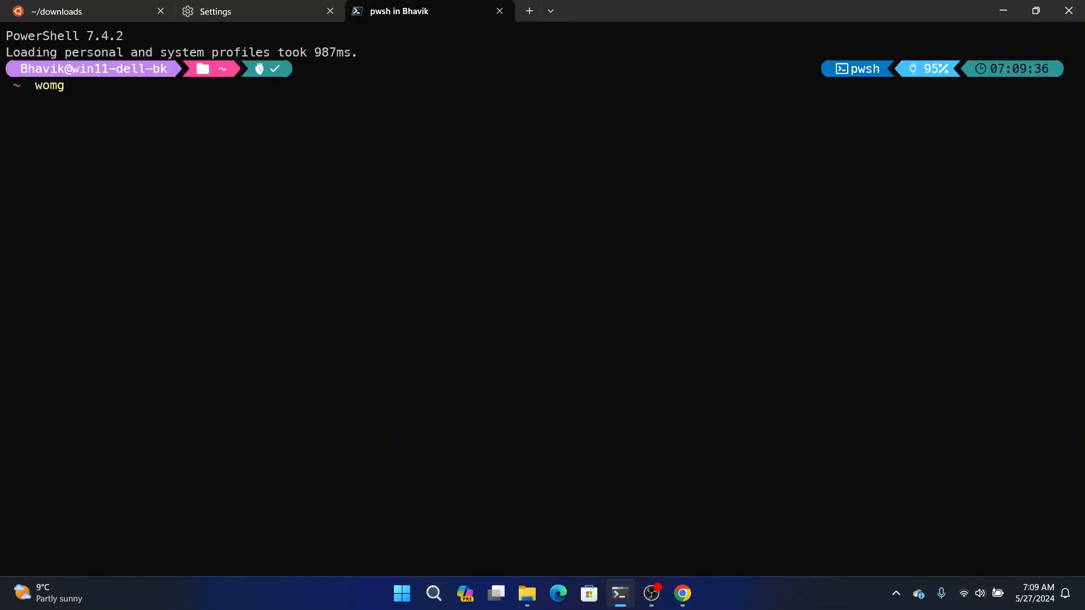
{"action": "type", "text": "inget s"}
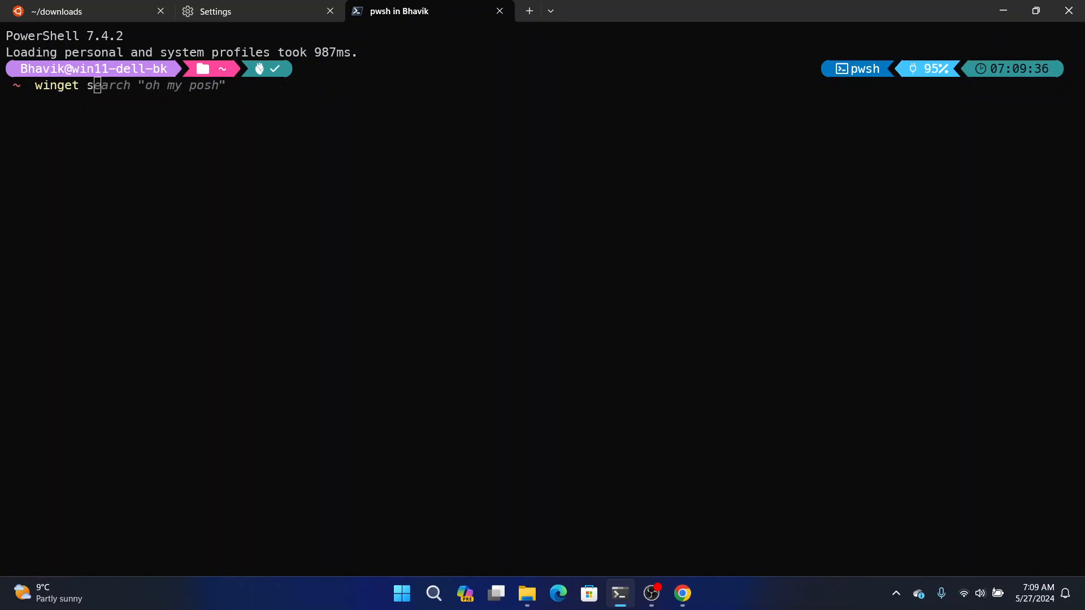
{"action": "type", "text": "earch vscode"}
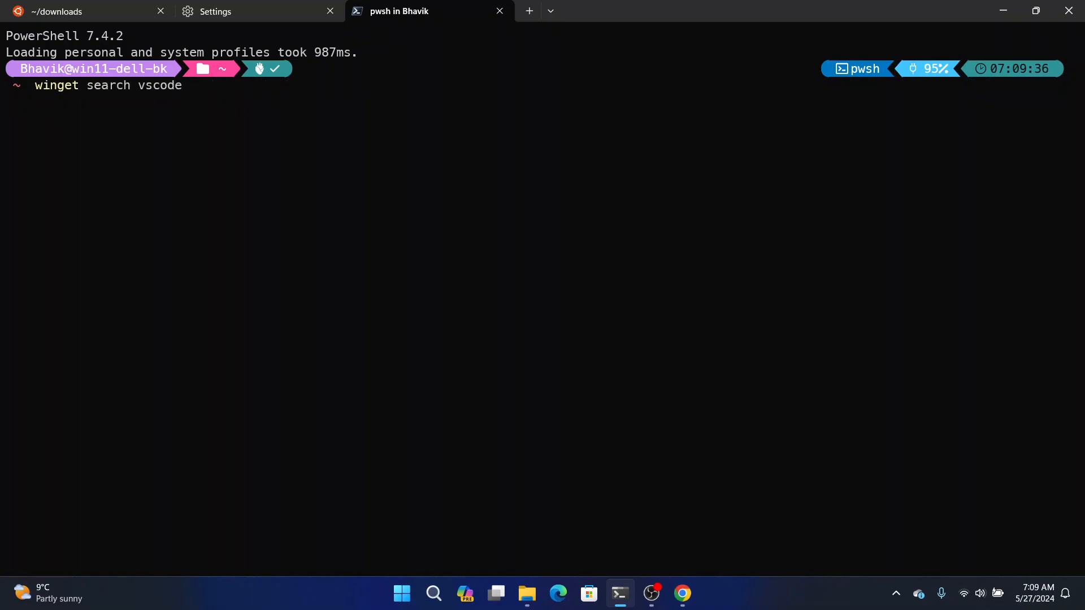
{"action": "key", "text": "Return"}
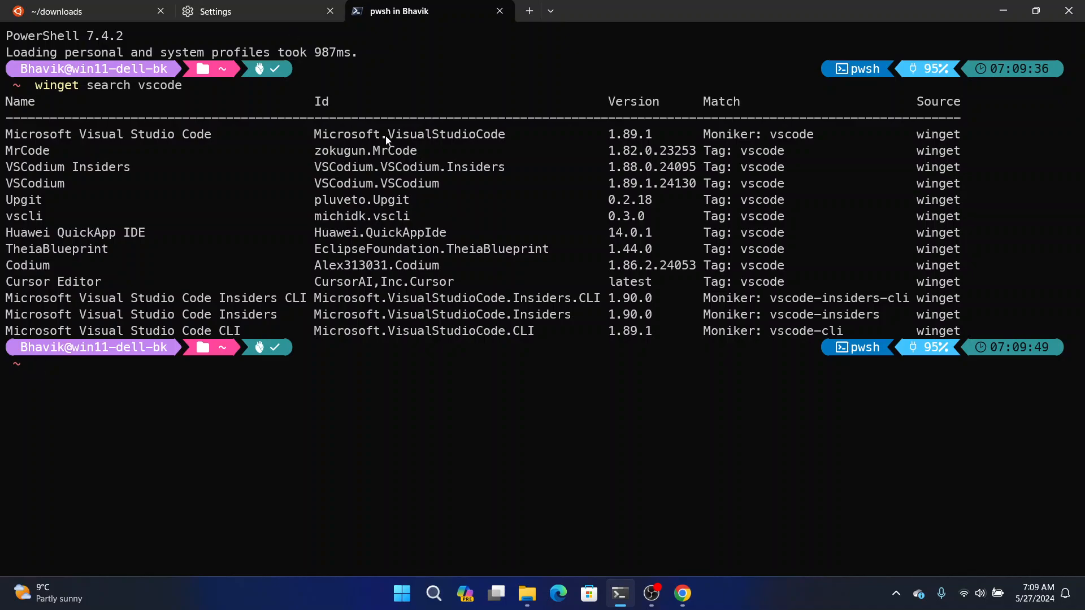
{"action": "left_click_drag", "start_coordinate": [318, 134], "coordinate": [485, 134]}
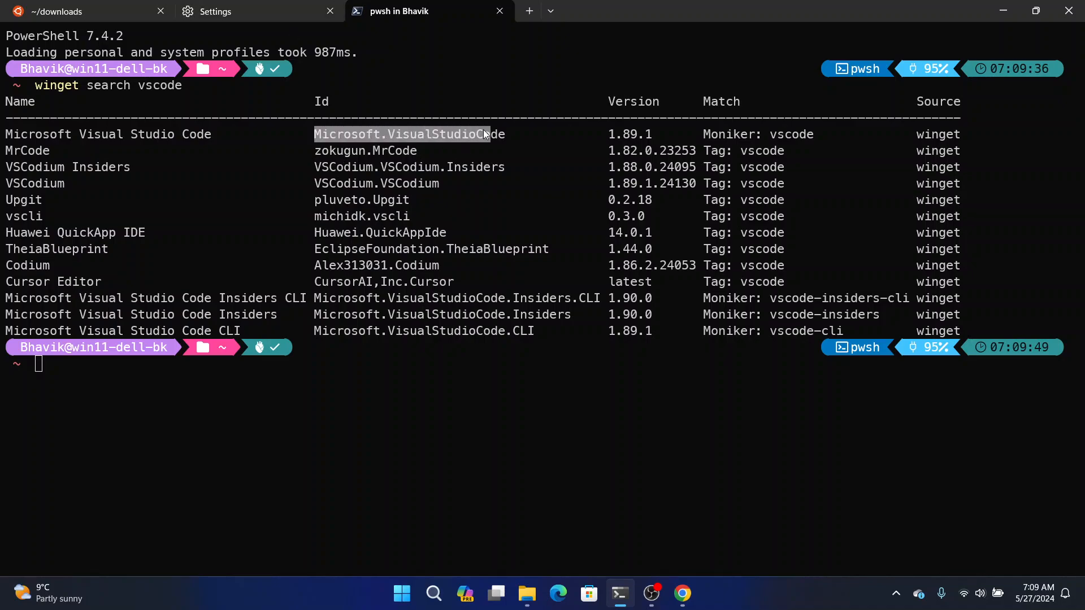
{"action": "right_click", "coordinate": [517, 185]}
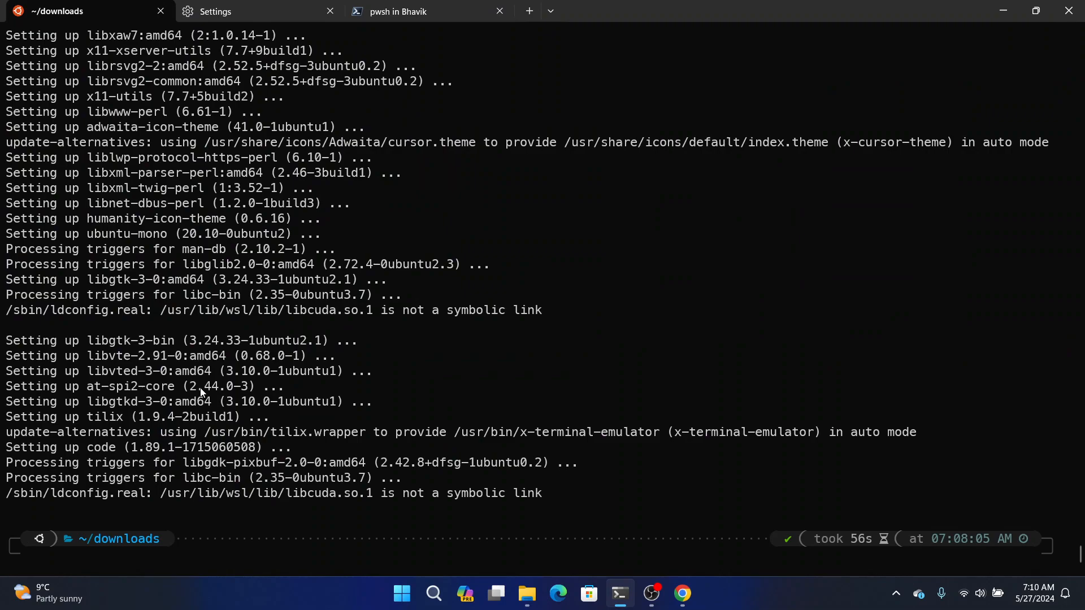
- Review the Ubuntu installation output, list the files in ~/downloads with ls, and return to the PowerShell session
{"action": "scroll", "coordinate": [225, 323], "scroll_direction": "up", "scroll_amount": 7}
{"action": "scroll", "coordinate": [232, 322], "scroll_direction": "down", "scroll_amount": 4}
{"action": "scroll", "coordinate": [232, 323], "scroll_direction": "down", "scroll_amount": 3}
{"action": "type", "text": "ls"}
{"action": "key", "text": "Return"}
{"action": "key", "text": "ctrl+Tab"}
{"action": "key", "text": "ctrl+Tab"}
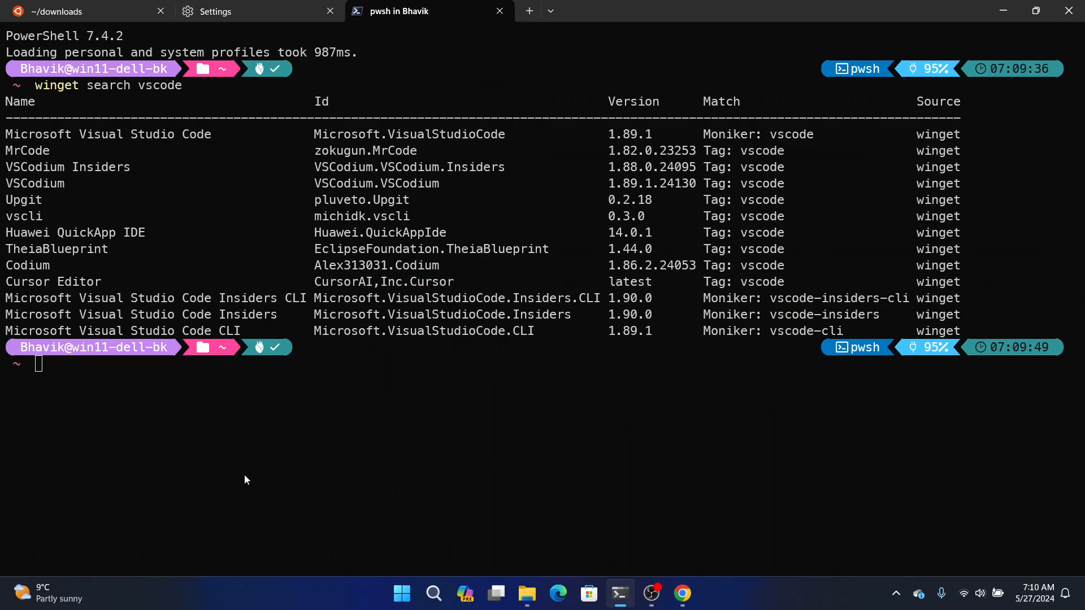
- Run winget install Microsoft.VisualStudioCode and interrupt the command
{"action": "type", "text": "wg"}
{"action": "key", "text": "BackSpace"}
{"action": "type", "text": "inget "}
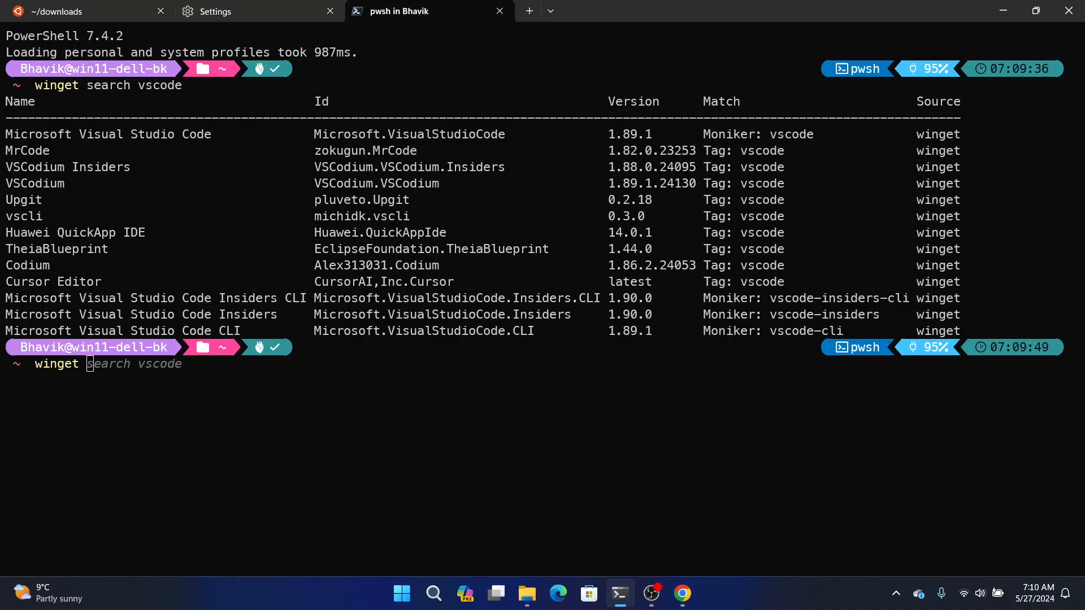
{"action": "type", "text": "install"}
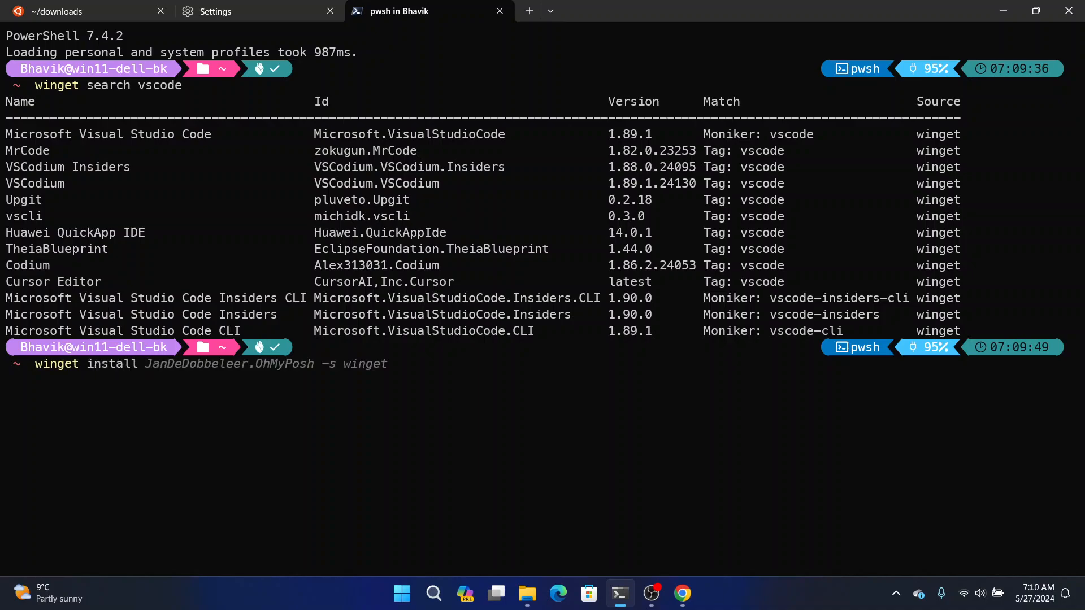
{"action": "type", "text": "Microsoft.VisualStudioCode"}
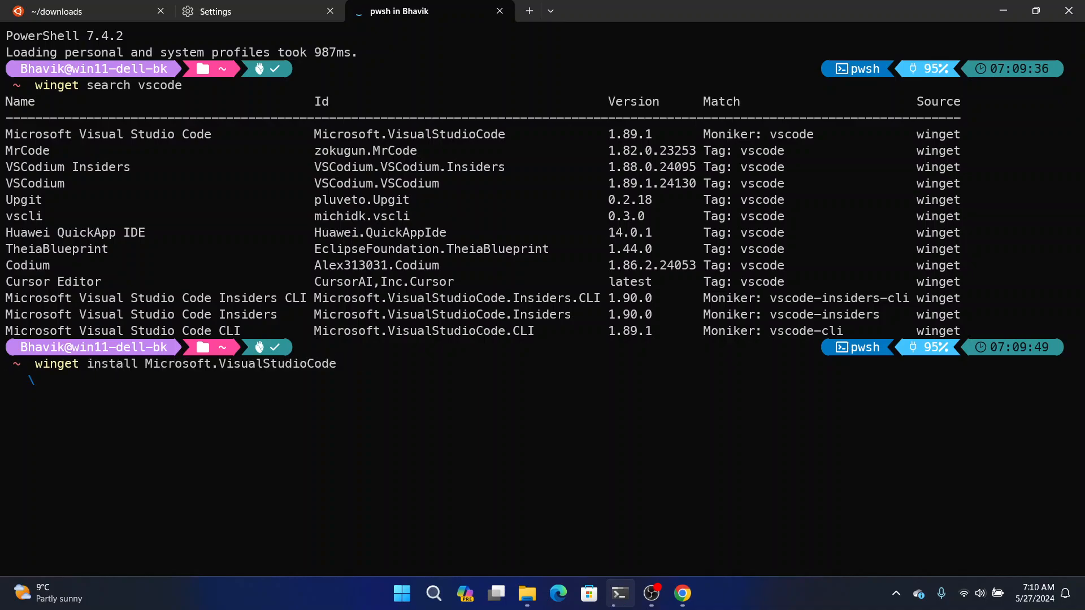
{"action": "key", "text": "ctrl+c"}
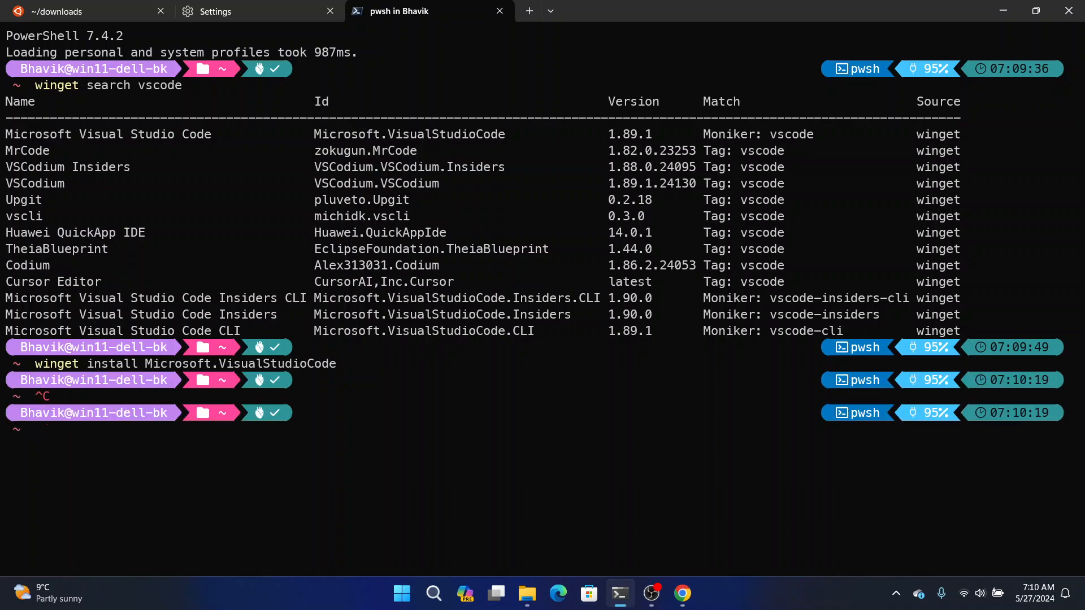
- Try to install Microsoft.VisualStudioCode with winget using the option --score=machine, and check the start of the output
{"action": "key", "text": "Up"}
{"action": "type", "text": "--score=machine"}
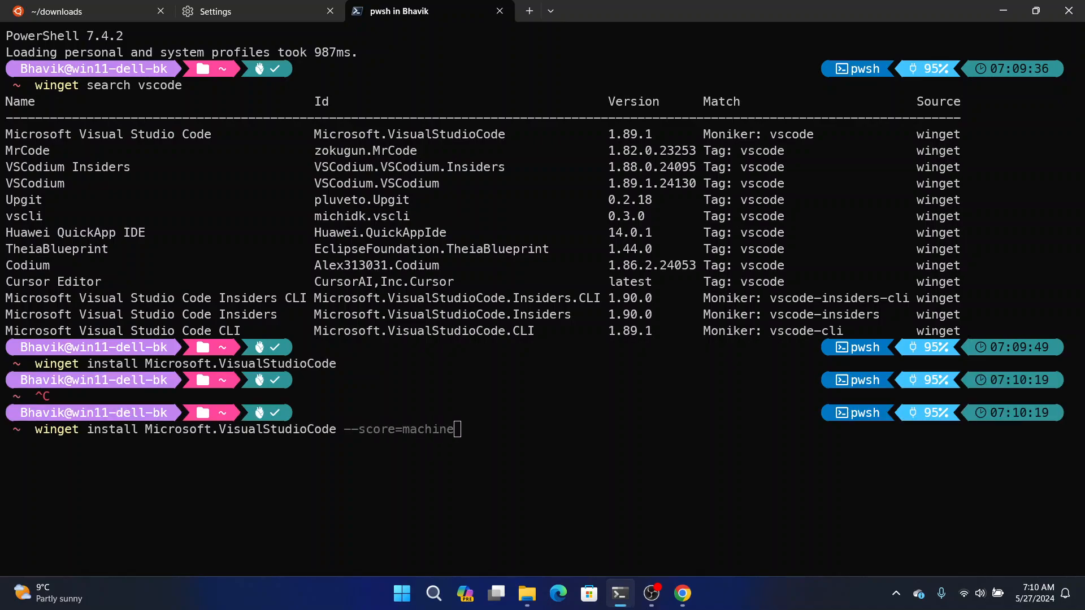
{"action": "key", "text": "Return"}
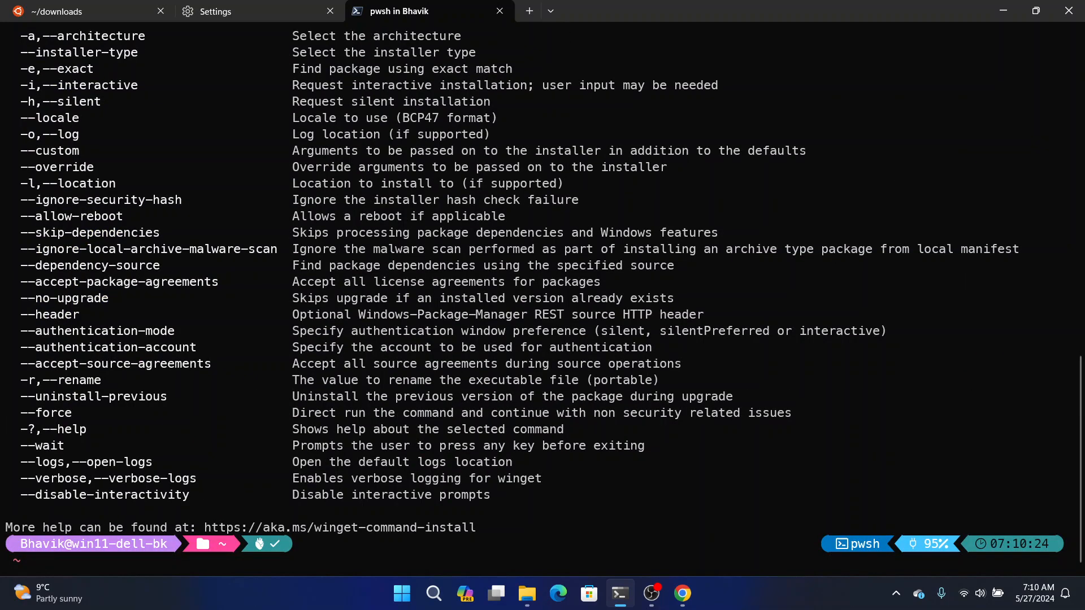
{"action": "scroll", "coordinate": [243, 475], "scroll_direction": "up", "scroll_amount": 10}
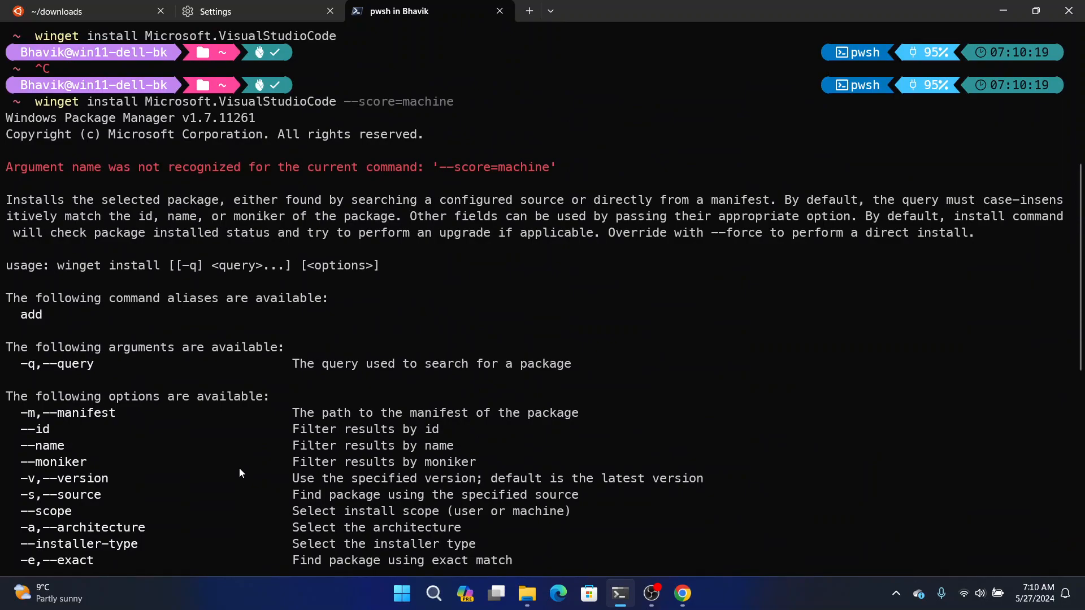
- Retry the recalled winget install command with the option written as --score machine, and interrupt it
{"action": "key", "text": "Up"}
{"action": "key", "text": "Left"}
{"action": "key", "text": "Left"}
{"action": "key", "text": "Left"}
{"action": "key", "text": "Left"}
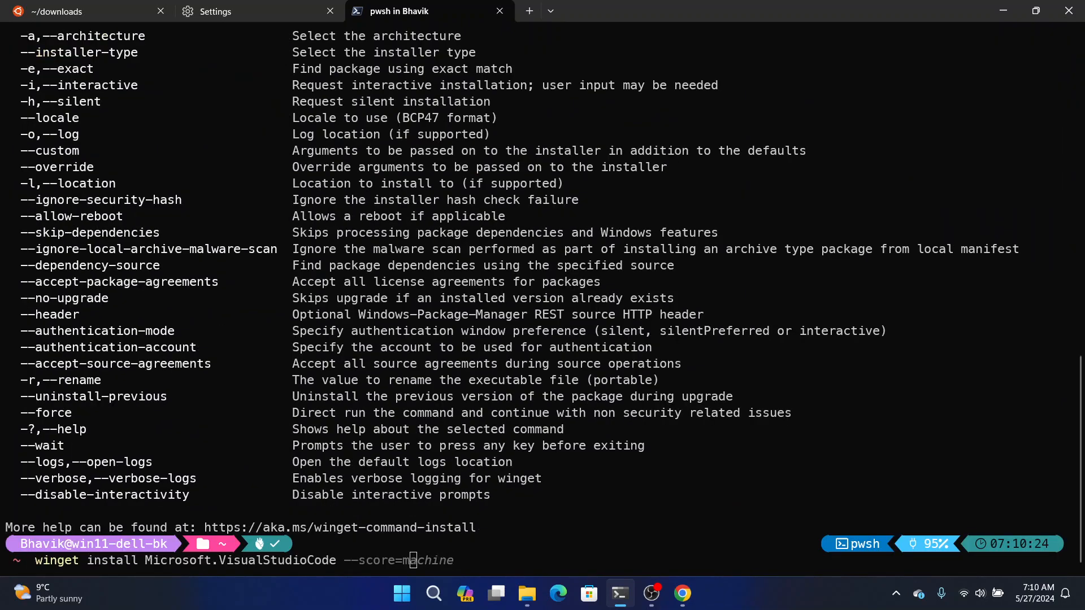
{"action": "type", "text": "m"}
{"action": "key", "text": "BackSpace"}
{"action": "key", "text": "BackSpace"}
{"action": "key", "text": "BackSpace"}
{"action": "type", "text": "machine"}
{"action": "key", "text": "ctrl+c"}
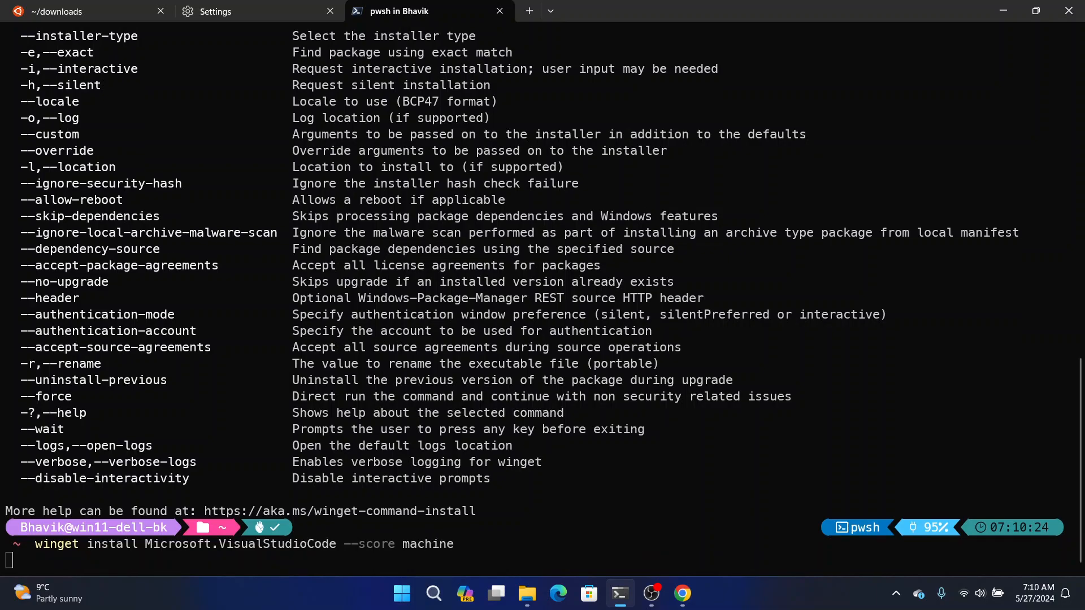
- Correct the option to --scope=machine and run the winget install of Microsoft.VisualStudioCode
{"action": "key", "text": "Up"}
{"action": "key", "text": "Left"}
{"action": "key", "text": "Left"}
{"action": "key", "text": "Left"}
{"action": "key", "text": "Left"}
{"action": "key", "text": "Left"}
{"action": "key", "text": "Left"}
{"action": "key", "text": "Left"}
{"action": "key", "text": "Left"}
{"action": "key", "text": "Left"}
{"action": "type", "text": "p"}
{"action": "key", "text": "BackSpace"}
{"action": "key", "text": "BackSpace"}
{"action": "type", "text": "pe=machine"}
{"action": "key", "text": "Return"}
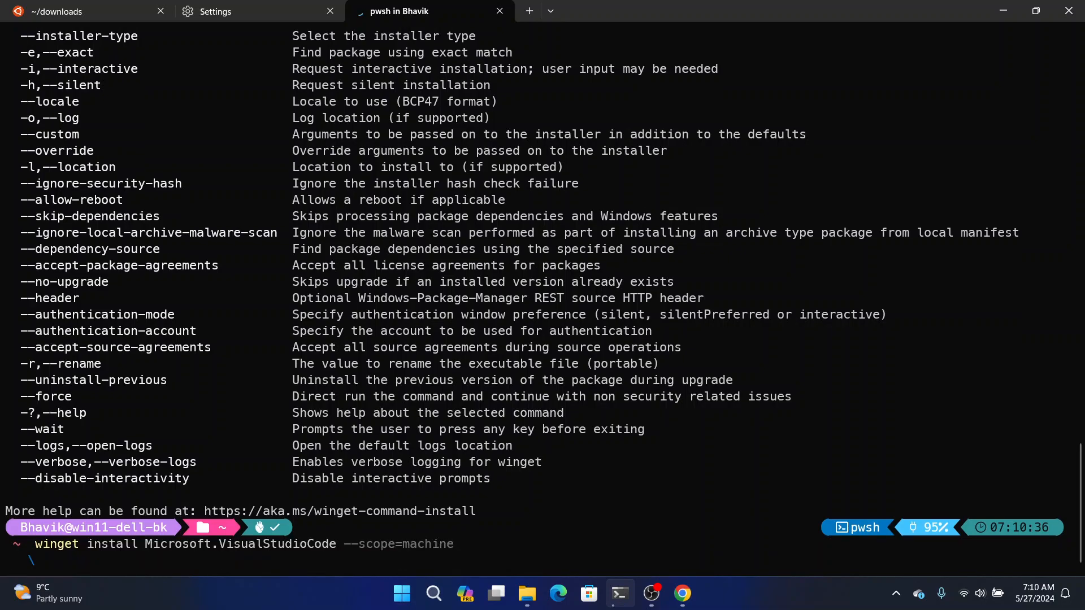
- Retry the install command with a space instead of the equals sign, as --scope machine
{"action": "key", "text": "Up"}
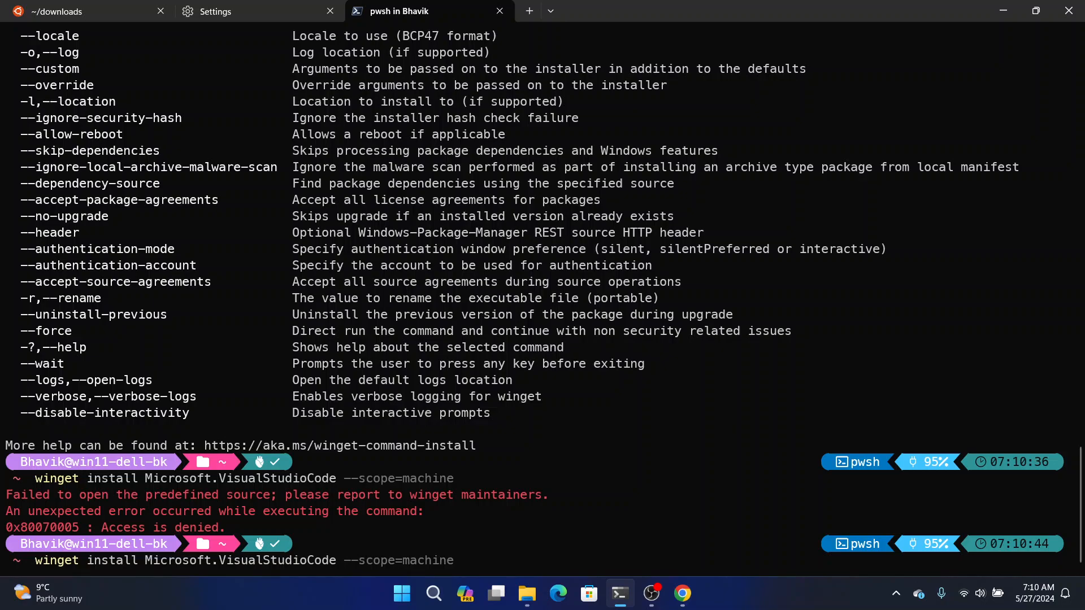
{"action": "key", "text": "Left"}
{"action": "key", "text": "Left"}
{"action": "key", "text": "Left"}
{"action": "key", "text": "Left"}
{"action": "key", "text": "Left"}
{"action": "key", "text": "Left"}
{"action": "key", "text": "BackSpace"}
{"action": "key", "text": "Return"}
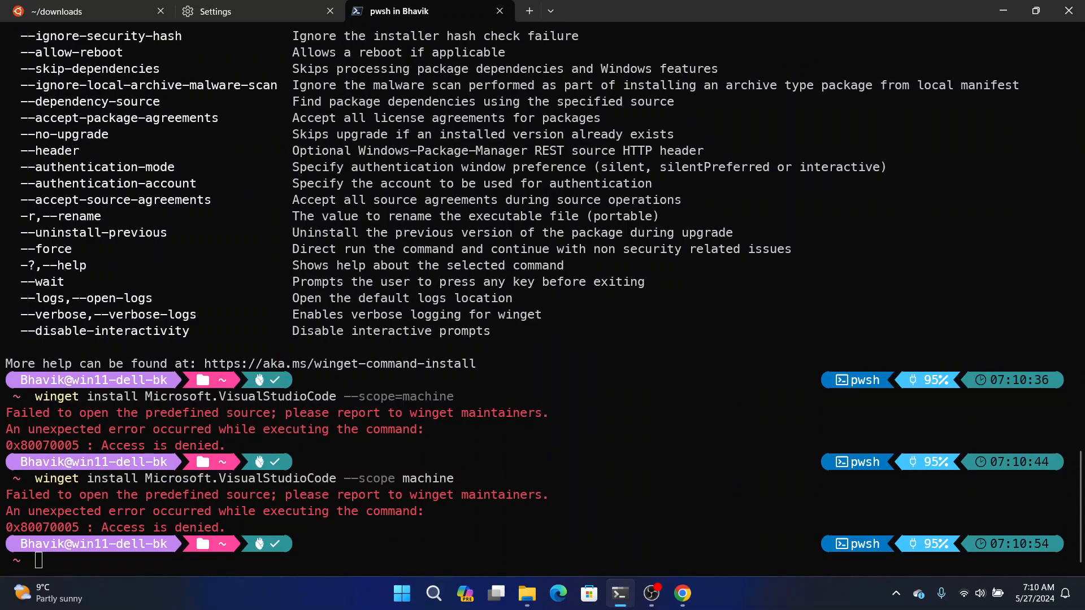
- Clear the terminal and try to install Microsoft.VisualStudioCode with winget using the option -g
{"action": "type", "text": "clear"}
{"action": "key", "text": "Return"}
{"action": "key", "text": "Up"}
{"action": "key", "text": "Up"}
{"action": "key", "text": "Left"}
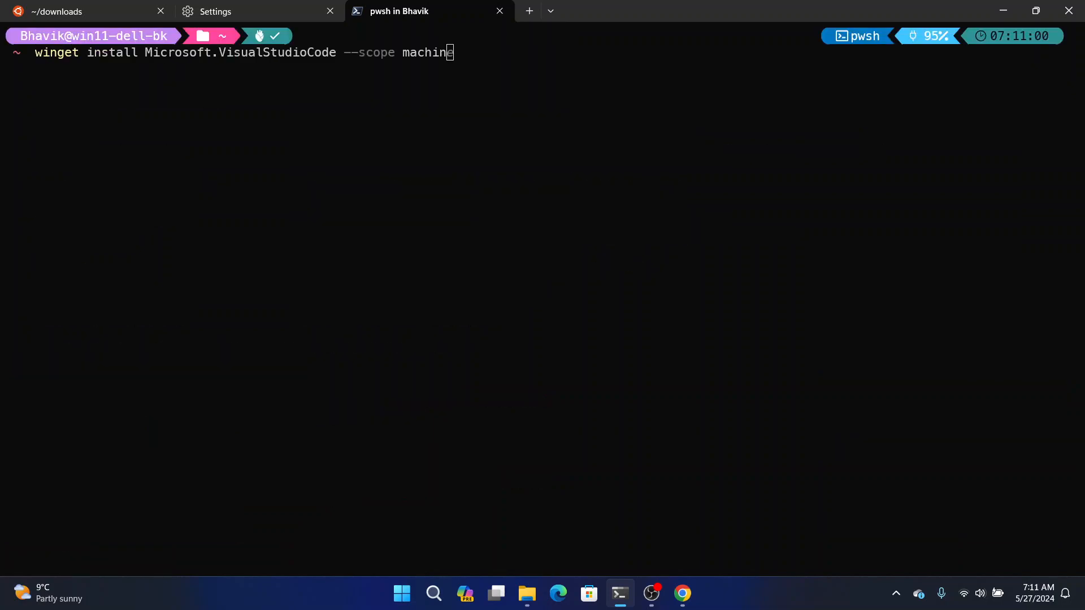
{"action": "key", "text": "BackSpace"}
{"action": "key", "text": "BackSpace"}
{"action": "key", "text": "BackSpace"}
{"action": "key", "text": "BackSpace"}
{"action": "key", "text": "BackSpace"}
{"action": "key", "text": "BackSpace"}
{"action": "type", "text": "="}
{"action": "key", "text": "BackSpace"}
{"action": "key", "text": "BackSpace"}
{"action": "type", "text": "="}
{"action": "key", "text": "BackSpace"}
{"action": "key", "text": "BackSpace"}
{"action": "key", "text": "BackSpace"}
{"action": "key", "text": "BackSpace"}
{"action": "key", "text": "BackSpace"}
{"action": "key", "text": "BackSpace"}
{"action": "key", "text": "BackSpace"}
{"action": "type", "text": "g"}
{"action": "key", "text": "Return"}
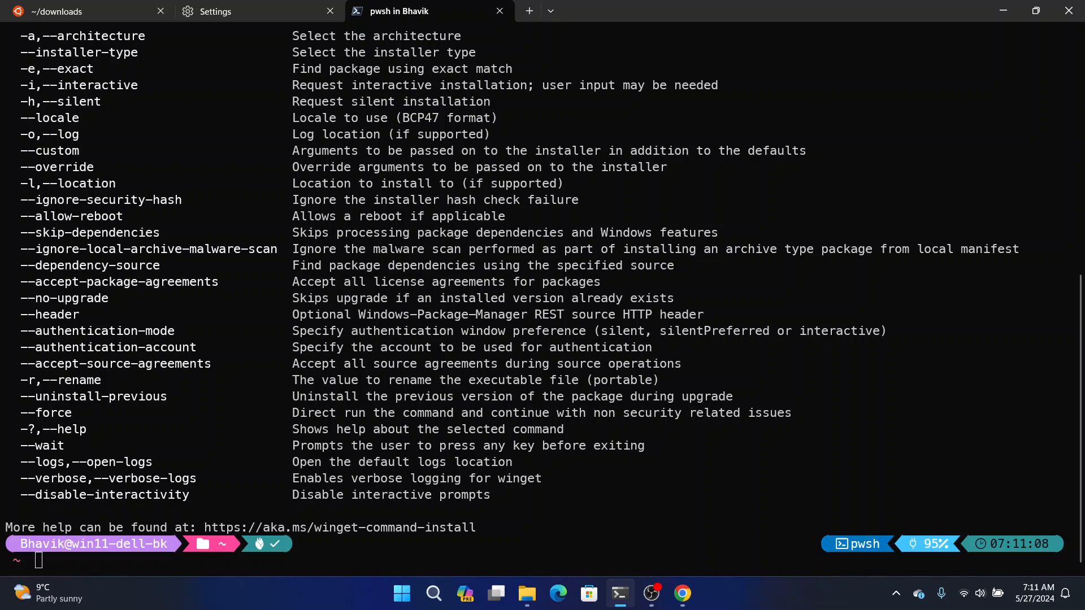
- Review the available winget install options in the printed help text
{"action": "scroll", "coordinate": [106, 338], "scroll_direction": "up", "scroll_amount": 4}
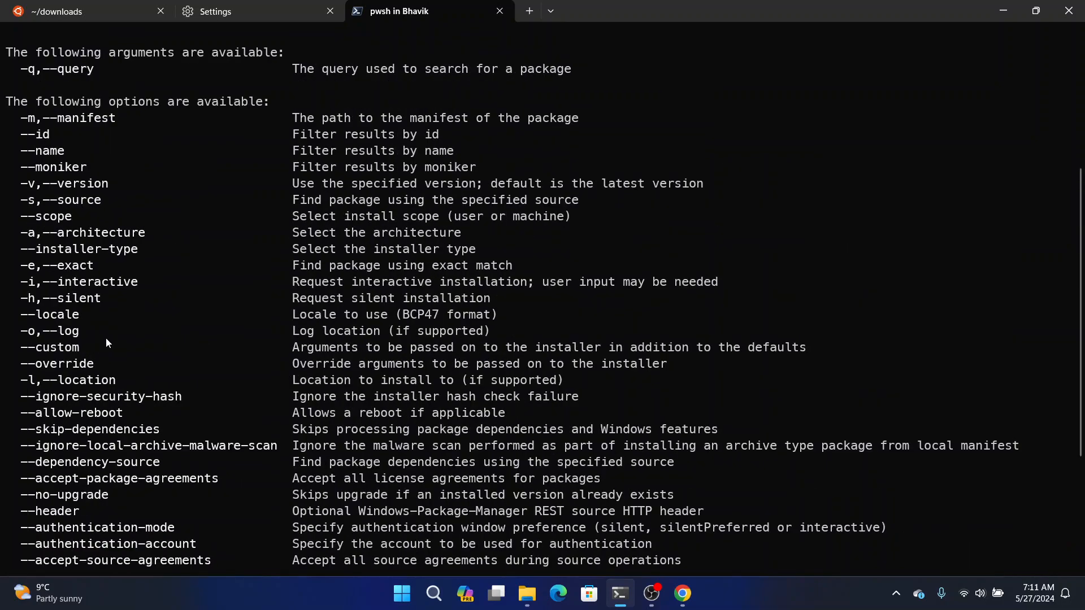
{"action": "scroll", "coordinate": [106, 339], "scroll_direction": "down", "scroll_amount": 3}
{"action": "scroll", "coordinate": [106, 339], "scroll_direction": "down", "scroll_amount": 2}
{"action": "scroll", "coordinate": [106, 338], "scroll_direction": "up", "scroll_amount": 7}
{"action": "scroll", "coordinate": [106, 339], "scroll_direction": "up", "scroll_amount": 2}
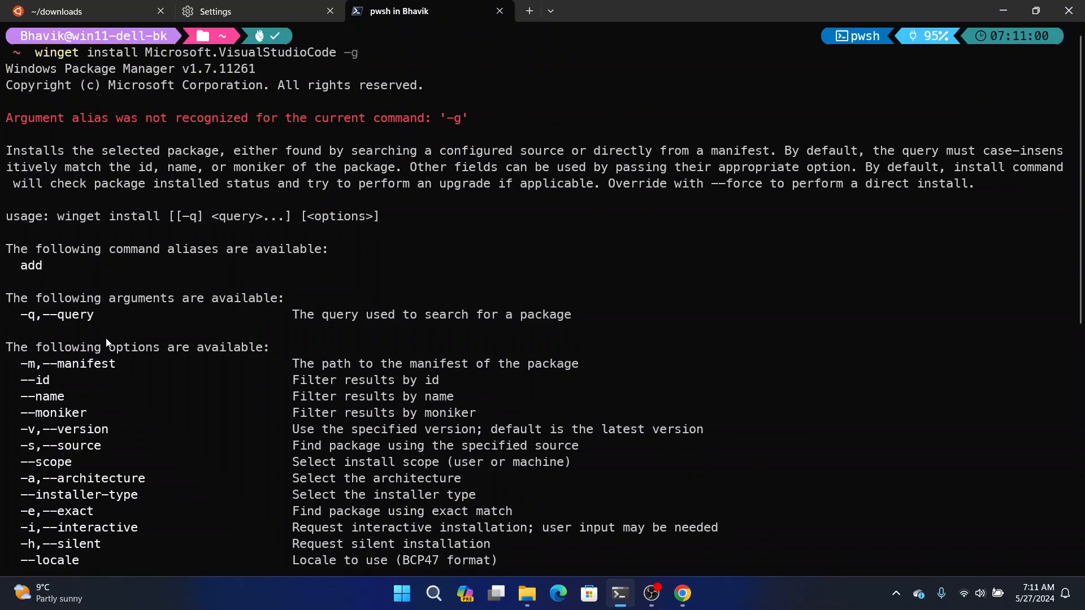
{"action": "scroll", "coordinate": [106, 339], "scroll_direction": "down", "scroll_amount": 5}
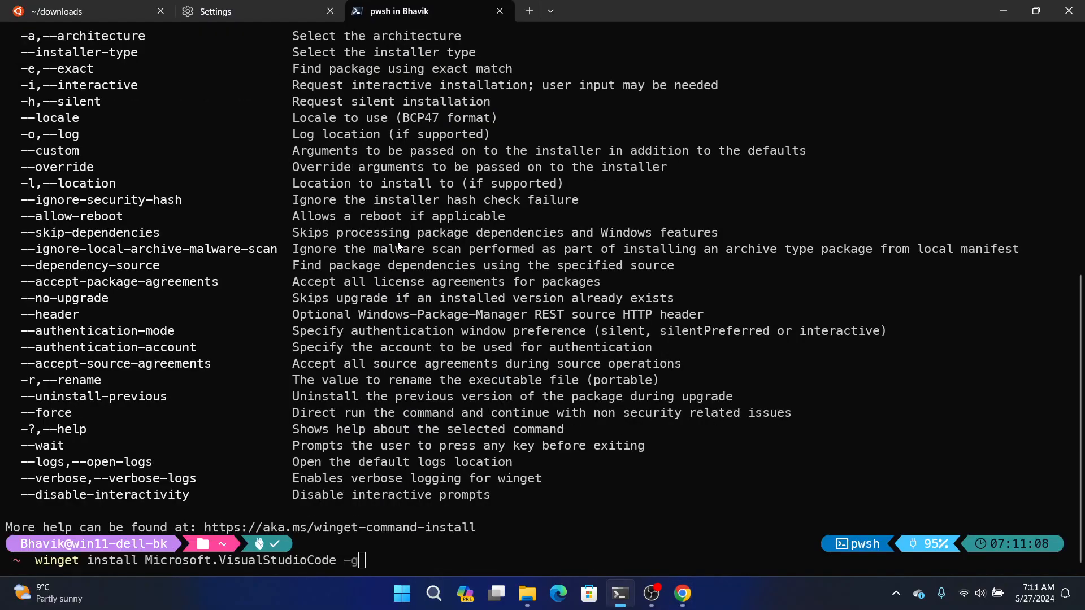
- Replace the -g option with --scope machine and run winget install Microsoft.VisualStudioCode again
{"action": "key", "text": "Left"}
{"action": "type", "text": "-scpo"}
{"action": "key", "text": "BackSpace"}
{"action": "key", "text": "BackSpace"}
{"action": "type", "text": "ope machine"}
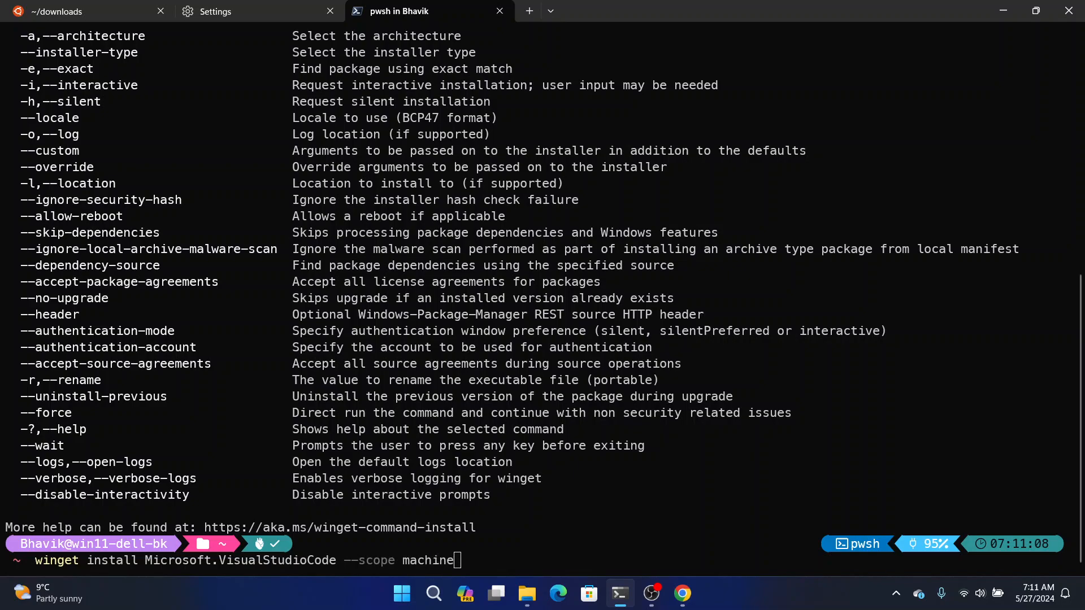
{"action": "key", "text": "Return"}
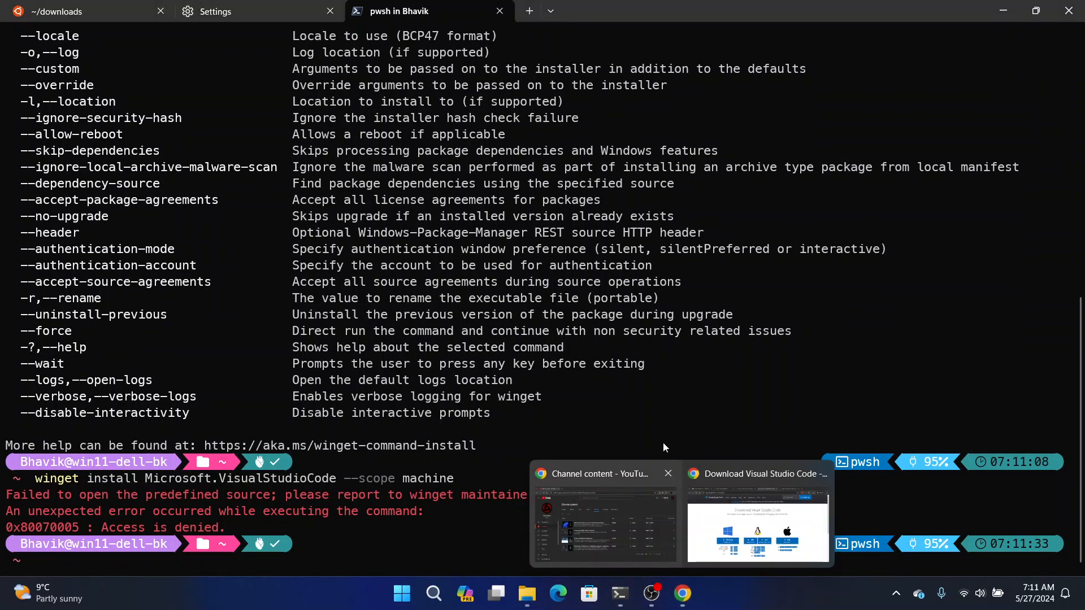
- Switch to Chrome and search Google for "winget scope machine" in place of the Stack Overflow page
{"action": "left_click", "coordinate": [757, 526]}
{"action": "left_click", "coordinate": [726, 21]}
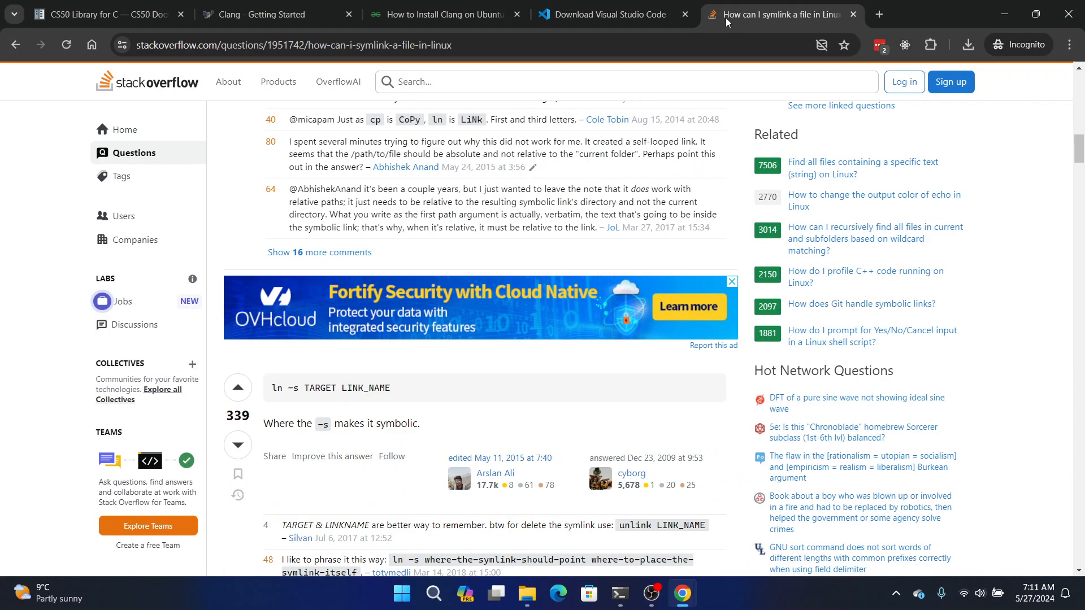
{"action": "left_click", "coordinate": [687, 53]}
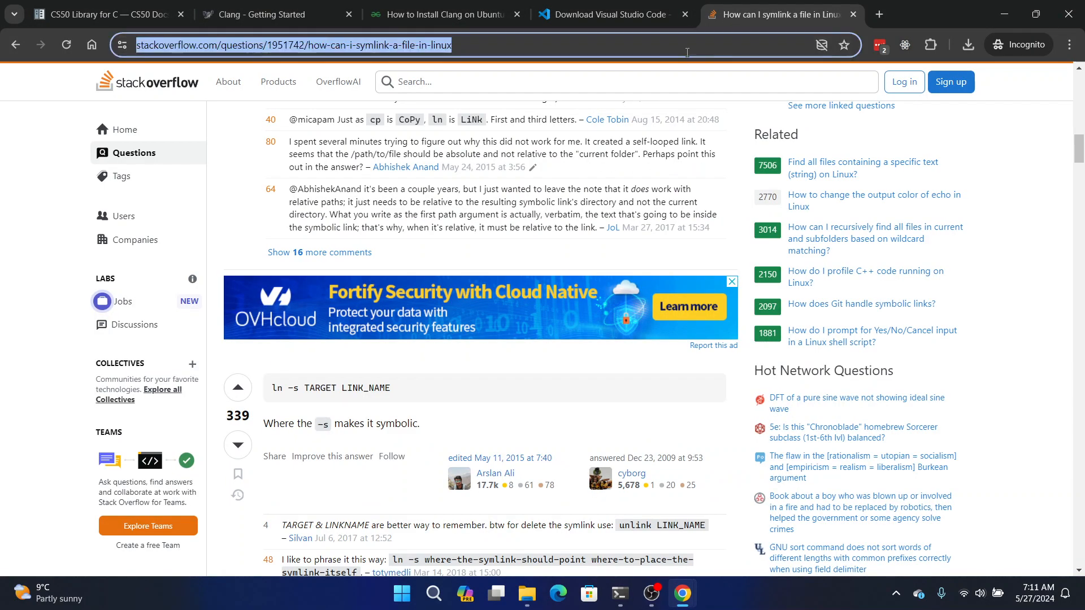
{"action": "type", "text": "winget sc"}
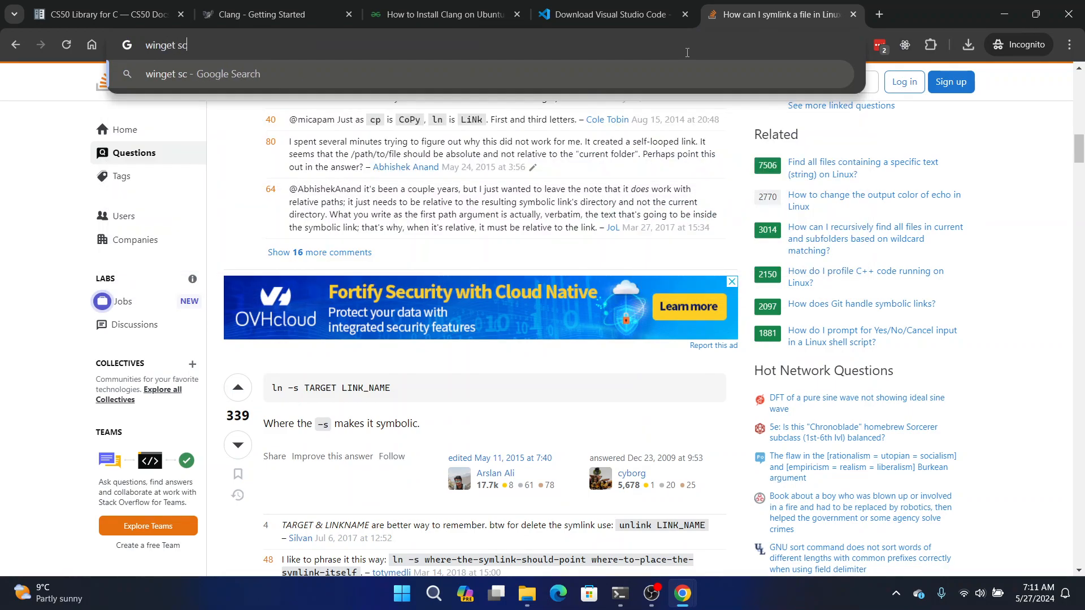
{"action": "type", "text": "ope machine"}
{"action": "key", "text": "Return"}
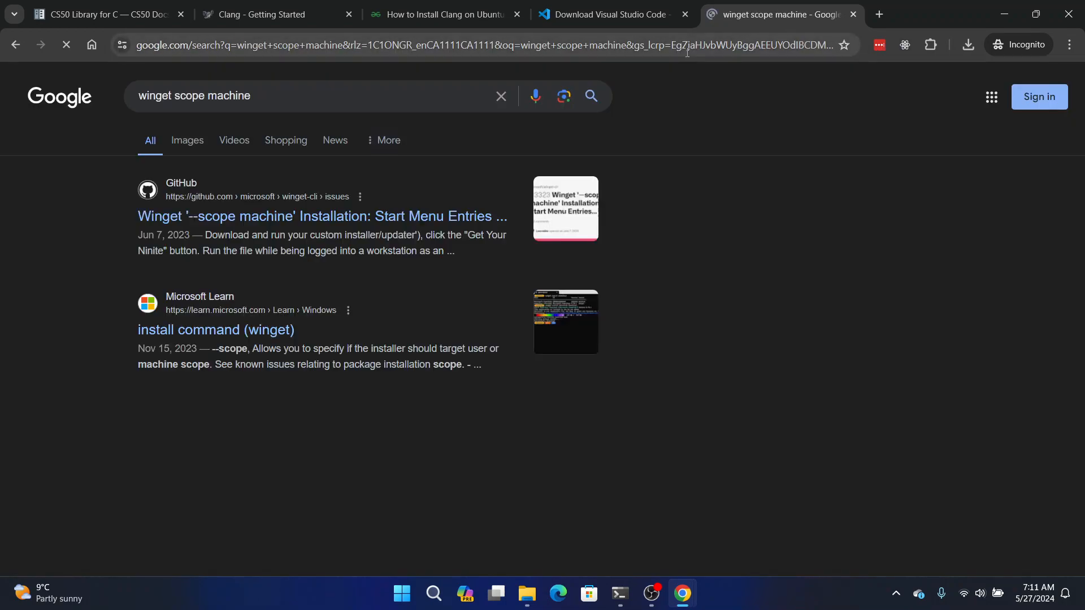
- Open the Microsoft Learn article on the winget install command and examine its options, scope description and example queries
{"action": "left_click", "coordinate": [213, 334]}
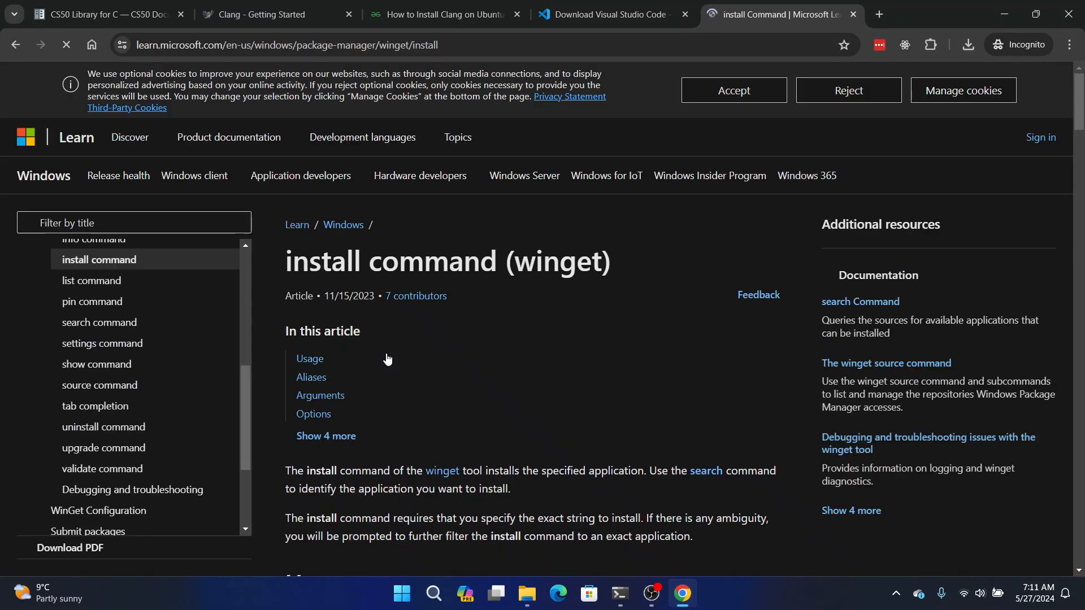
{"action": "scroll", "coordinate": [386, 357], "scroll_direction": "down", "scroll_amount": 10}
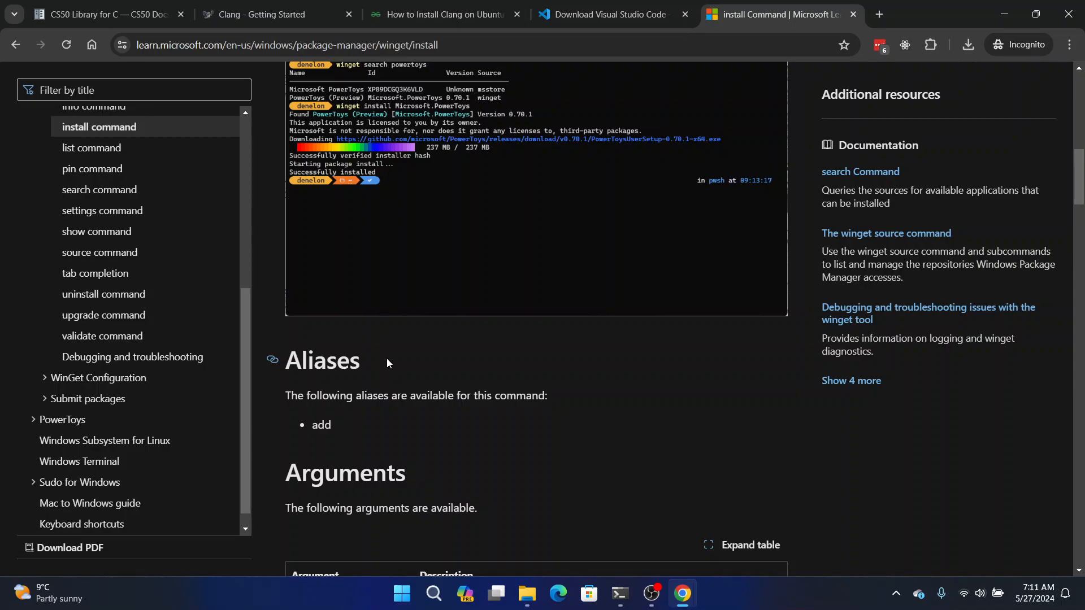
{"action": "scroll", "coordinate": [386, 362], "scroll_direction": "up", "scroll_amount": 2}
{"action": "scroll", "coordinate": [387, 362], "scroll_direction": "down", "scroll_amount": 4}
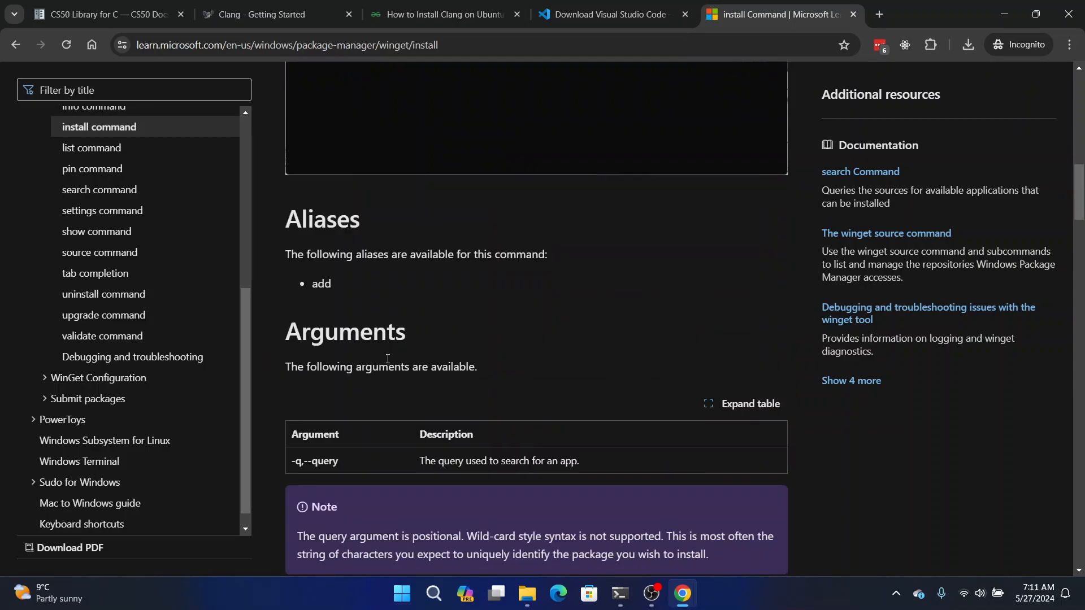
{"action": "scroll", "coordinate": [387, 359], "scroll_direction": "down", "scroll_amount": 10}
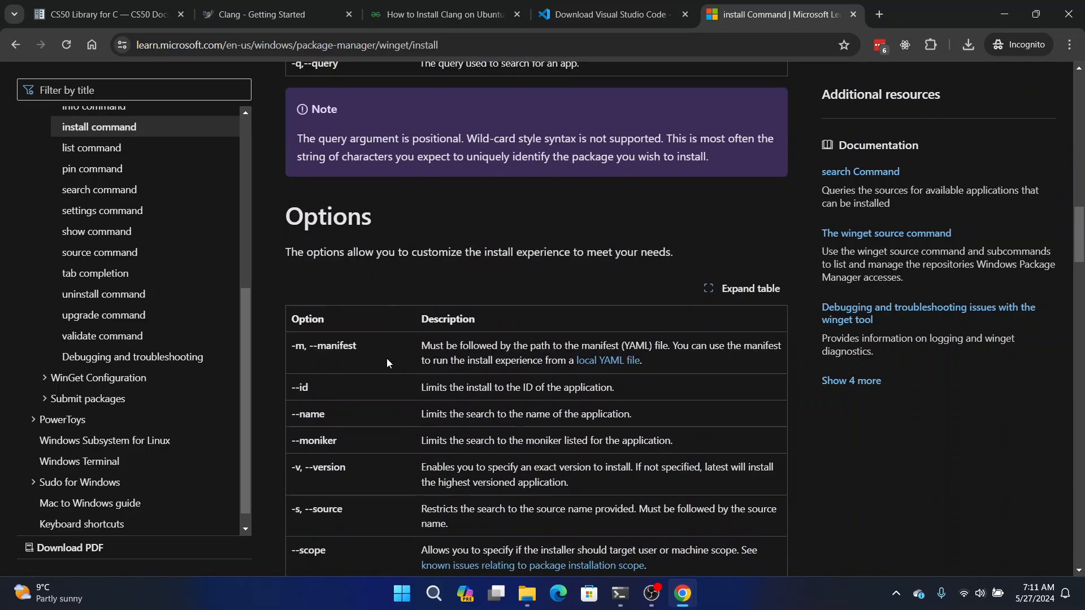
{"action": "scroll", "coordinate": [386, 361], "scroll_direction": "down", "scroll_amount": 13}
{"action": "scroll", "coordinate": [387, 361], "scroll_direction": "up", "scroll_amount": 4}
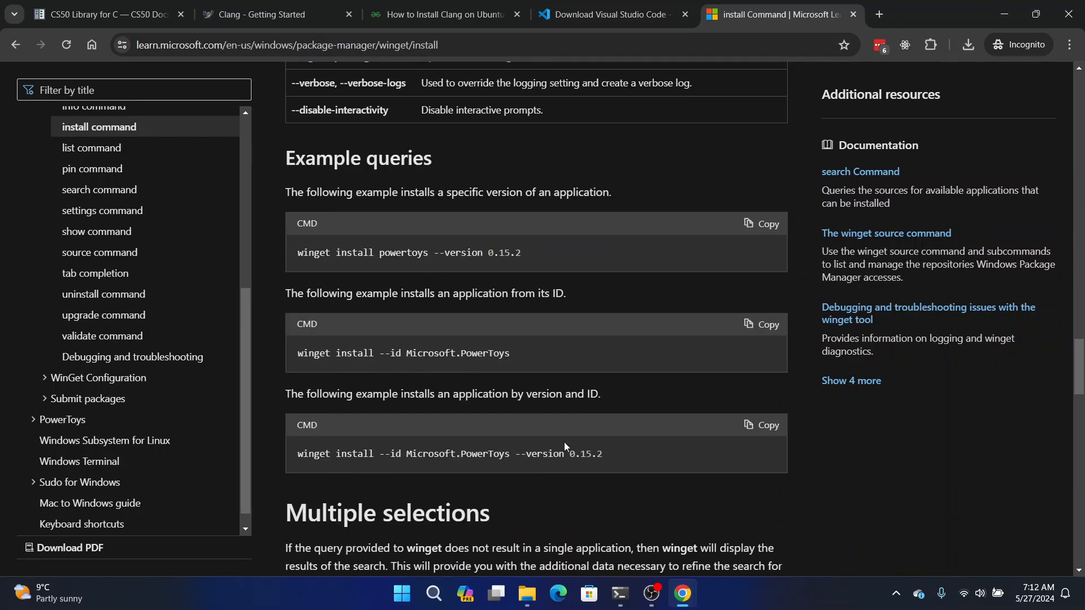
{"action": "scroll", "coordinate": [582, 470], "scroll_direction": "down", "scroll_amount": 5}
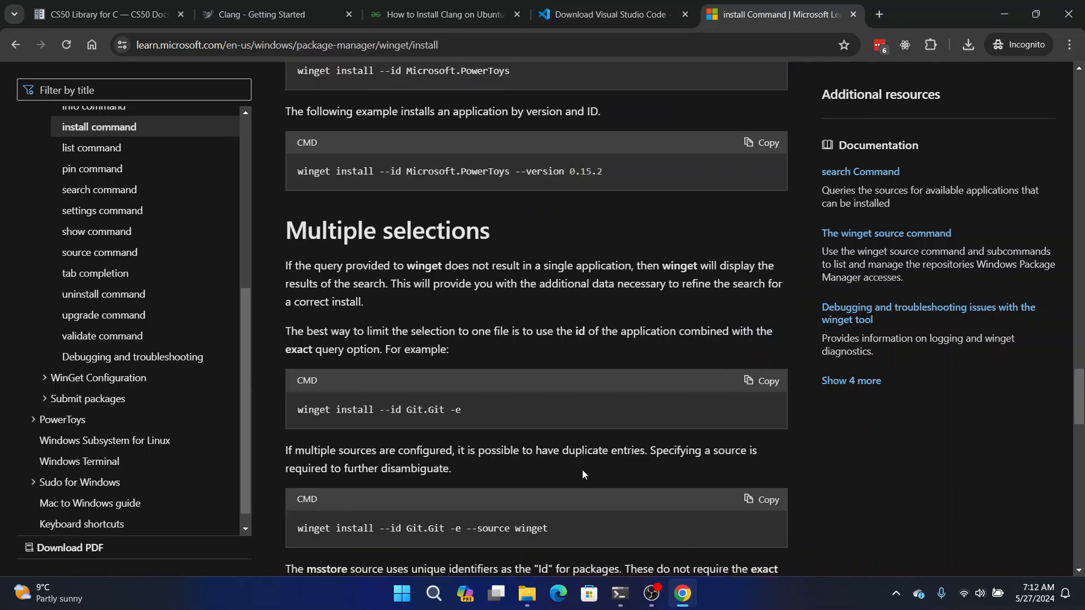
{"action": "scroll", "coordinate": [583, 474], "scroll_direction": "down", "scroll_amount": 4}
{"action": "scroll", "coordinate": [583, 474], "scroll_direction": "down", "scroll_amount": 5}
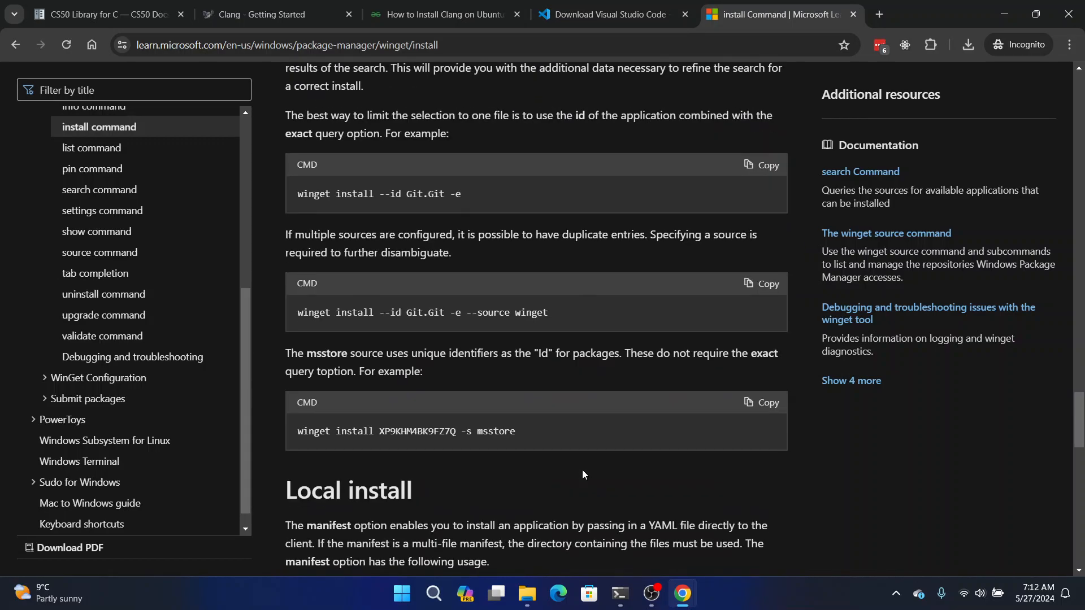
{"action": "scroll", "coordinate": [582, 469], "scroll_direction": "down", "scroll_amount": 8}
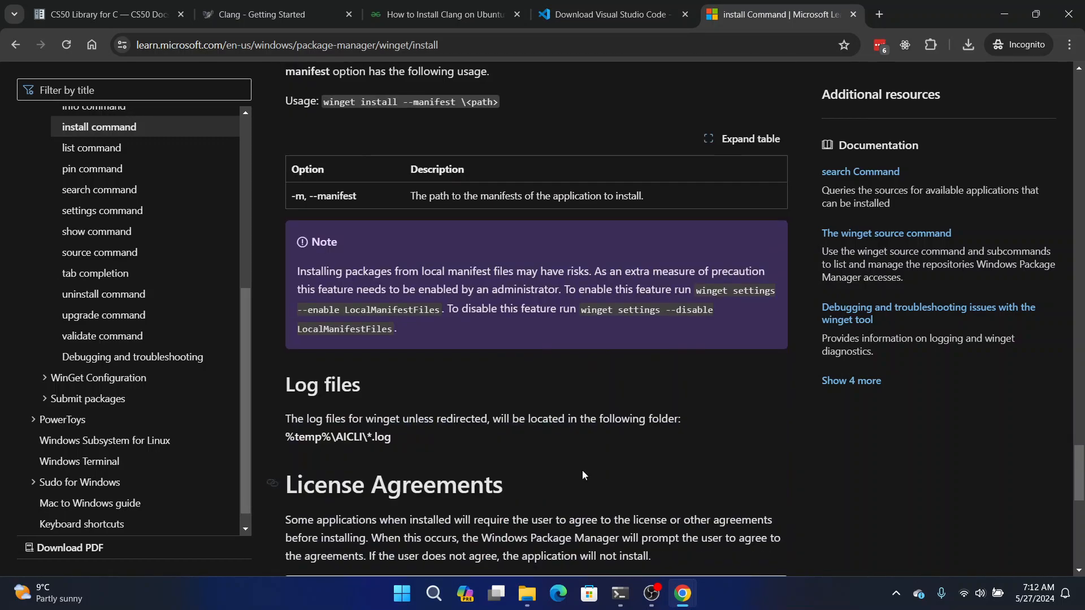
{"action": "scroll", "coordinate": [584, 477], "scroll_direction": "down", "scroll_amount": 5}
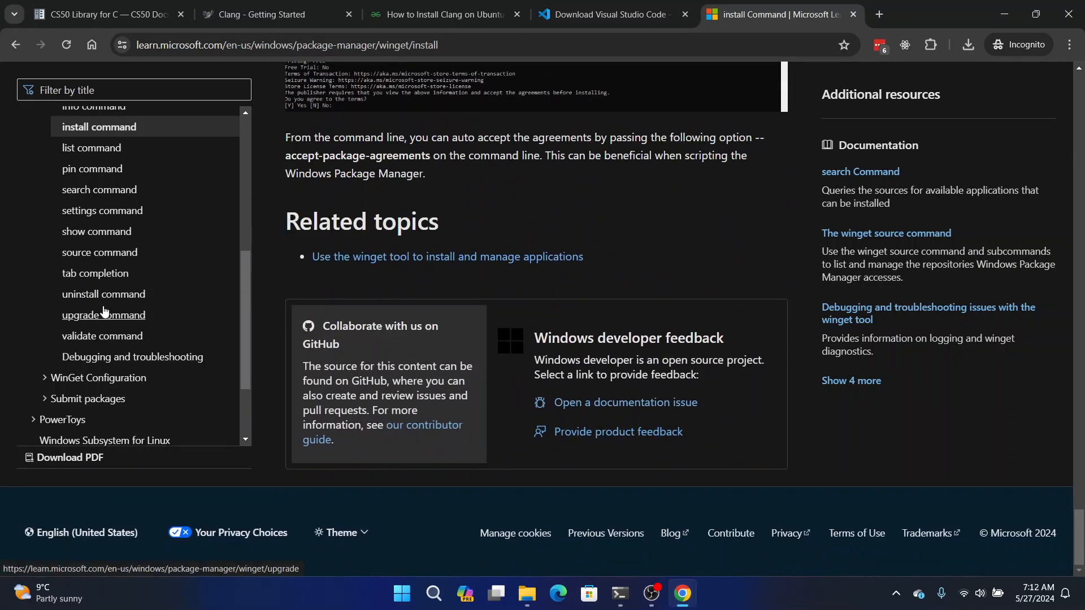
{"action": "scroll", "coordinate": [105, 308], "scroll_direction": "up", "scroll_amount": 3}
{"action": "scroll", "coordinate": [105, 290], "scroll_direction": "up", "scroll_amount": 3}
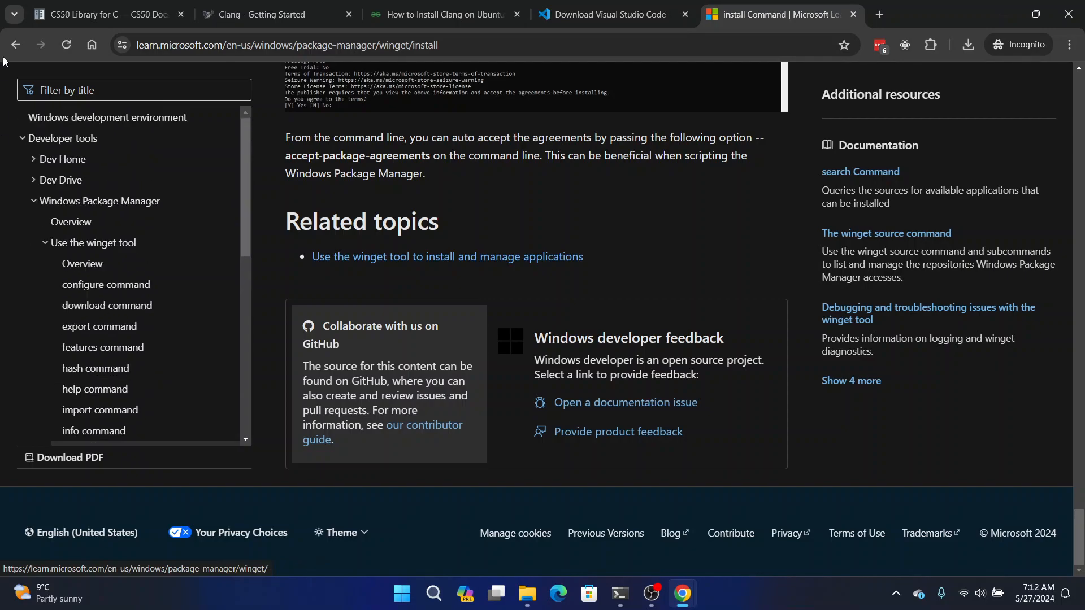
- Return to the search results and open the winget-cli GitHub issue on --scope machine to read its example install commands
{"action": "left_click", "coordinate": [15, 45]}
{"action": "left_click", "coordinate": [311, 215]}
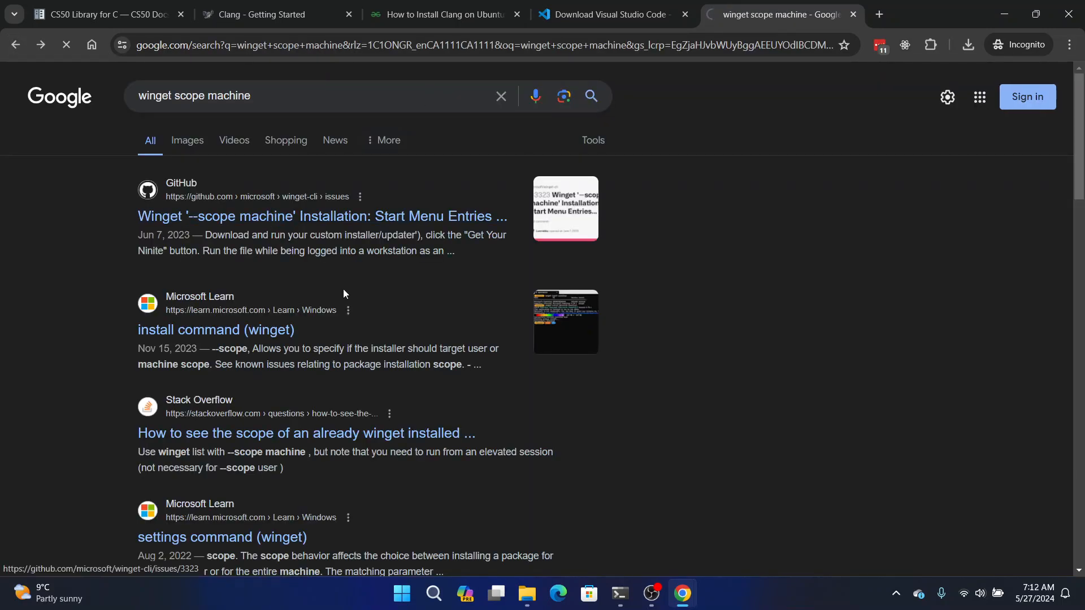
{"action": "scroll", "coordinate": [487, 363], "scroll_direction": "down", "scroll_amount": 5}
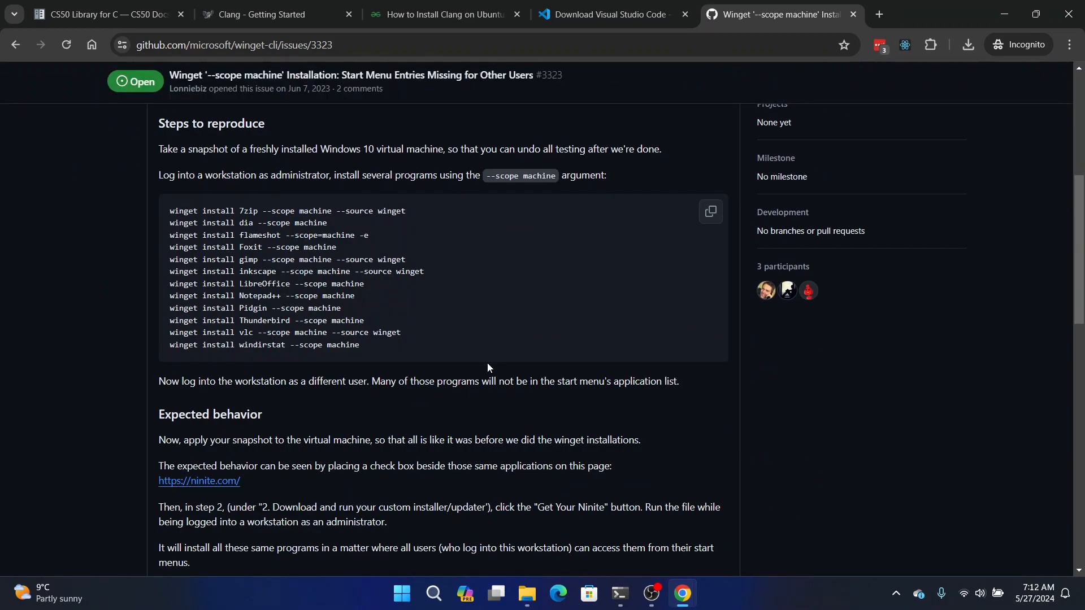
- Switch to the terminal and try running winget install Microsoft.VisualStudioCode --scope machine --source winget
{"action": "key", "text": "alt+Tab"}
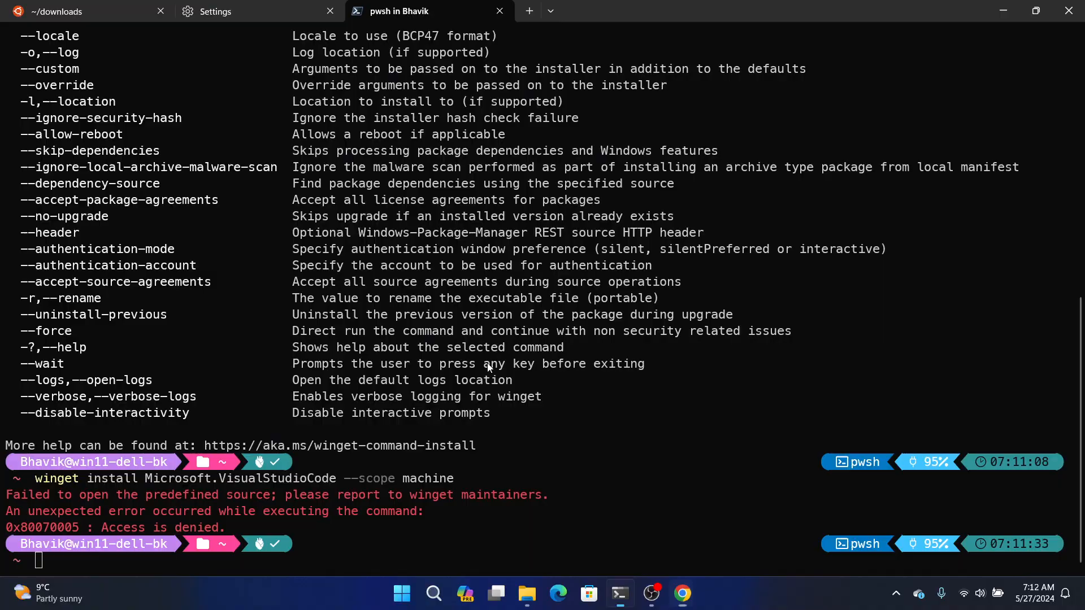
{"action": "type", "text": "win"}
{"action": "key", "text": "Right"}
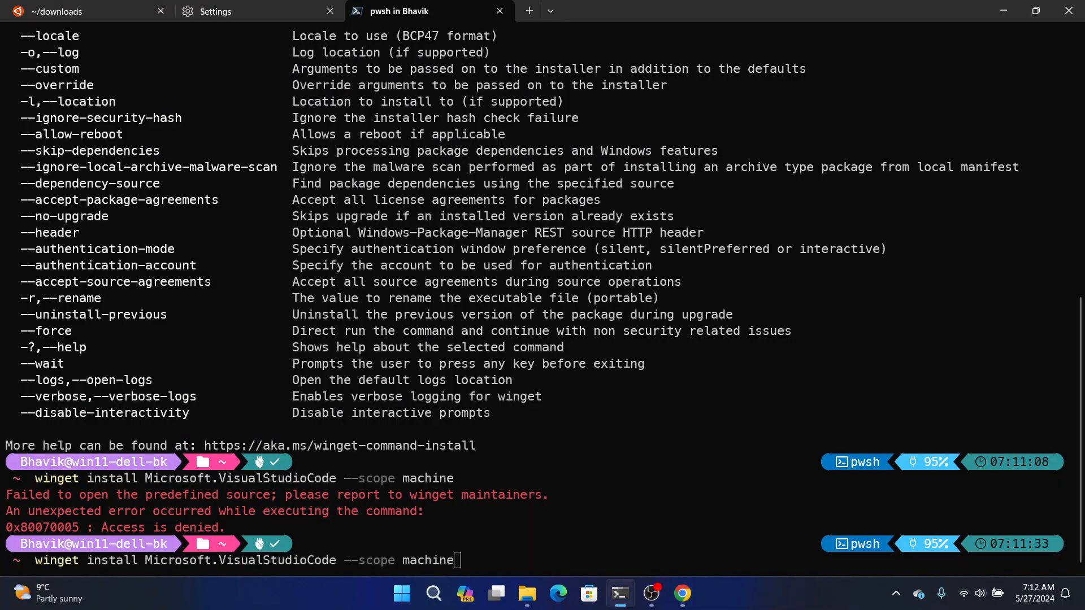
{"action": "key", "text": "alt+Tab"}
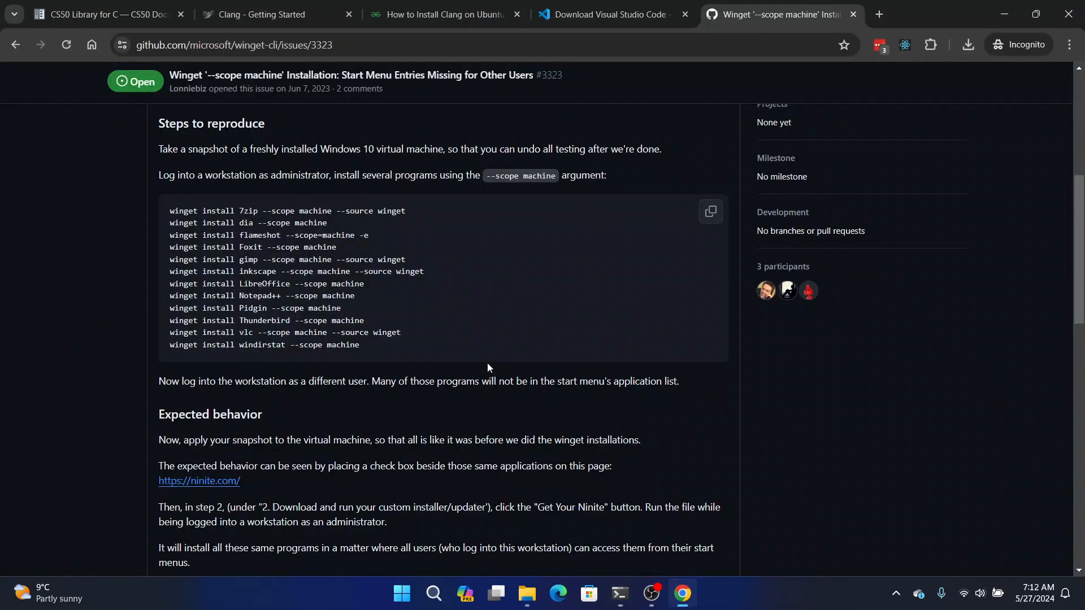
{"action": "key", "text": "alt+Tab"}
{"action": "type", "text": "--s"}
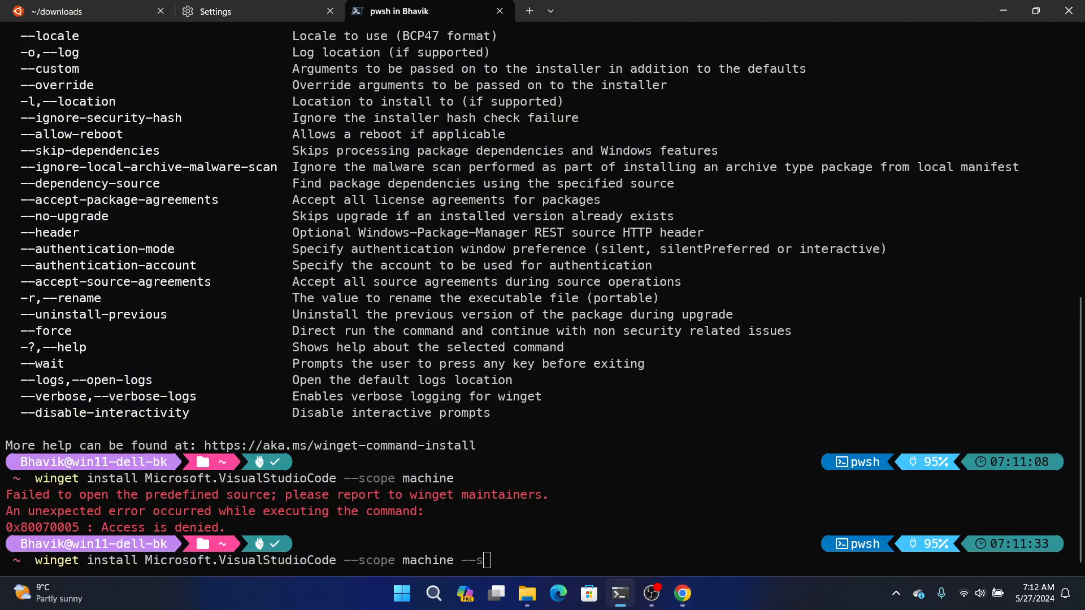
{"action": "type", "text": "ource winget"}
{"action": "key", "text": "Return"}
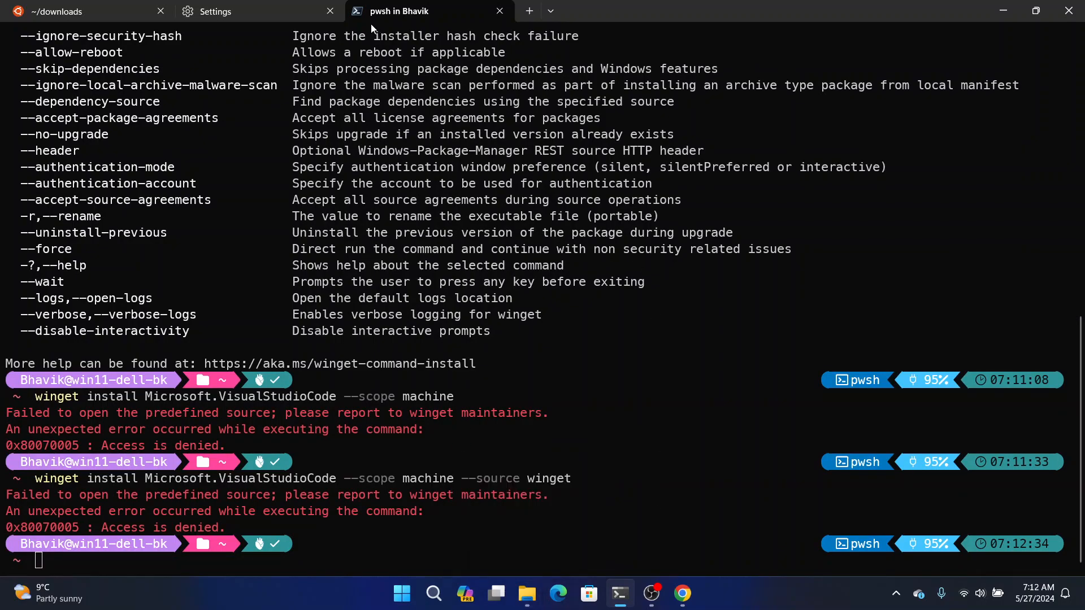
- Close the PowerShell session and open a new Terminal window with administrator rights
{"action": "left_click", "coordinate": [499, 11]}
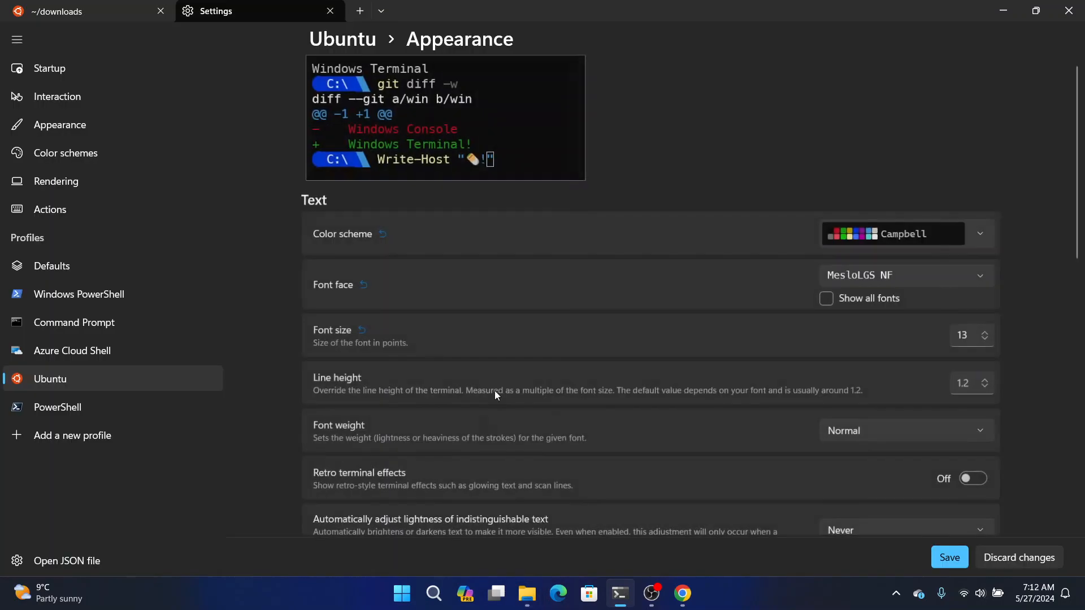
{"action": "left_click", "coordinate": [404, 600]}
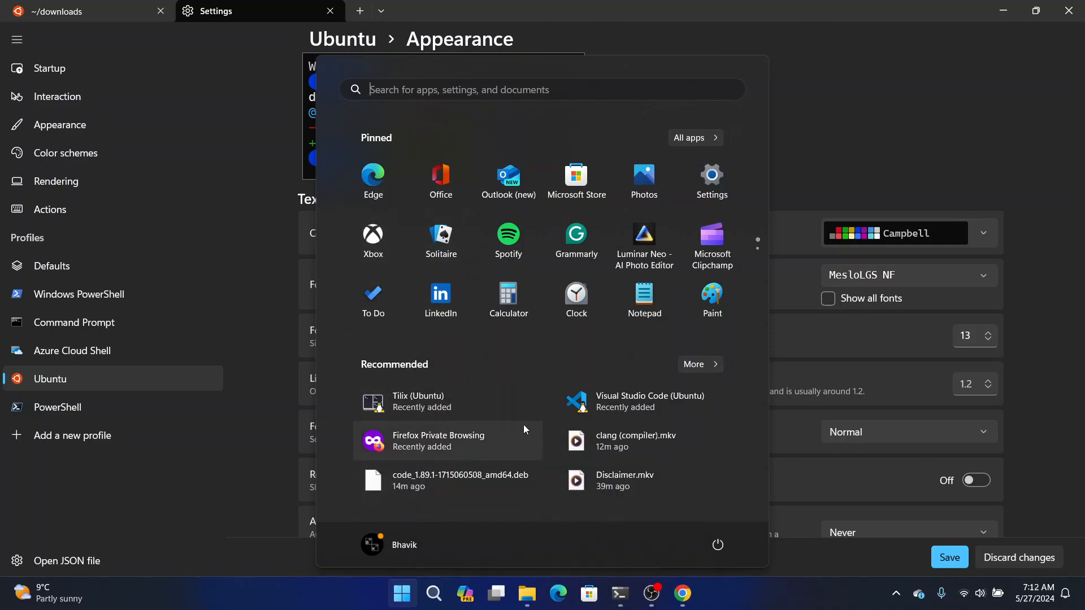
{"action": "type", "text": "terminal"}
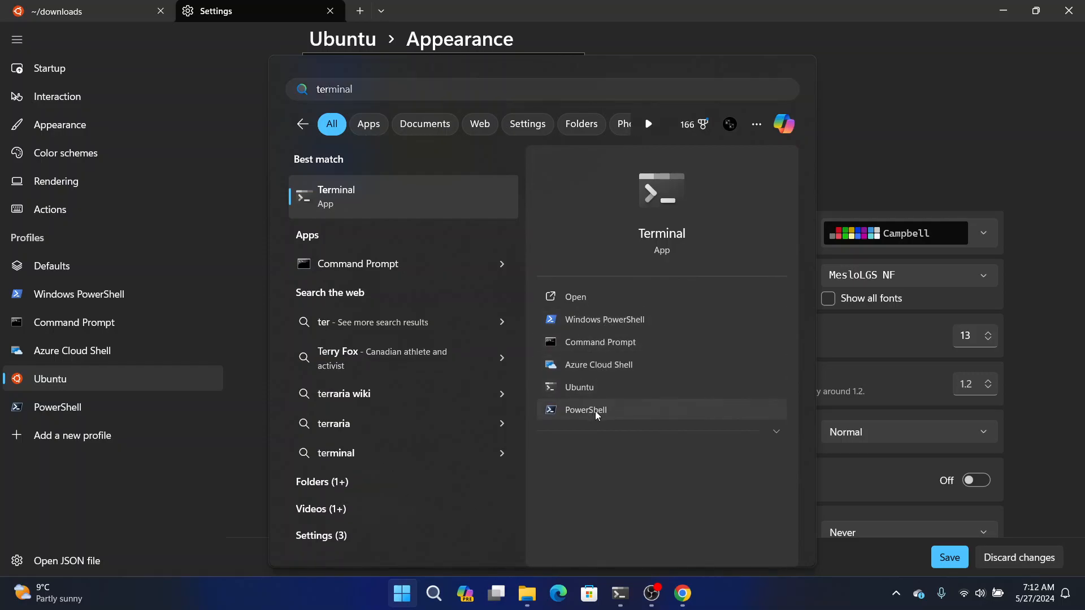
{"action": "left_click", "coordinate": [776, 431]}
{"action": "left_click", "coordinate": [645, 433]}
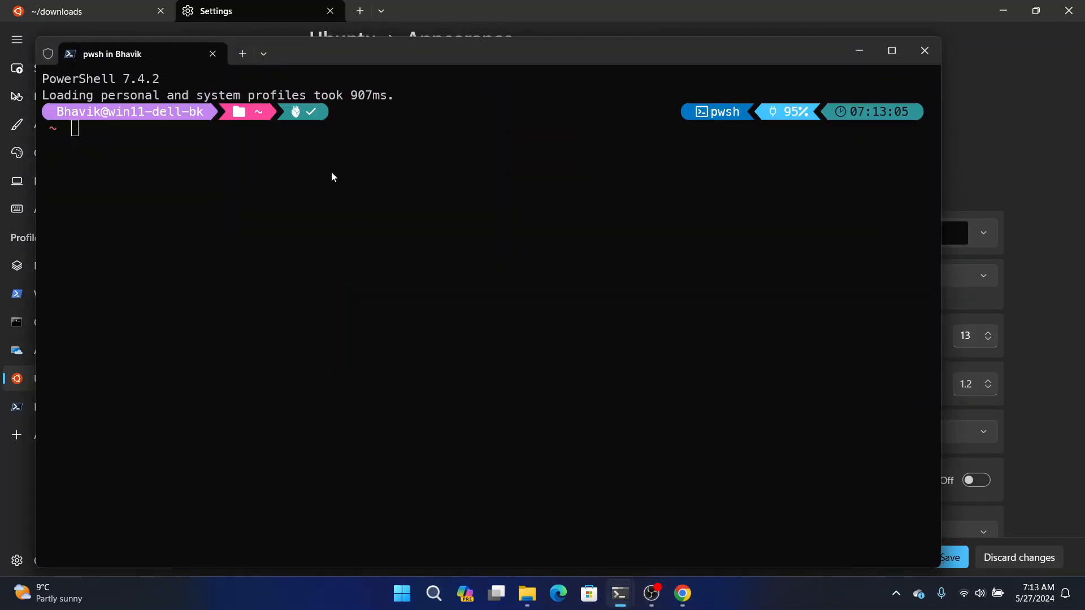
- Run winget install Microsoft.VisualStudioCode --scope machine --source winget in the elevated PowerShell session
{"action": "type", "text": "Microsoft.VisualStudioCode"}
{"action": "key", "text": "Home"}
{"action": "type", "text": "winget install"}
{"action": "key", "text": "End"}
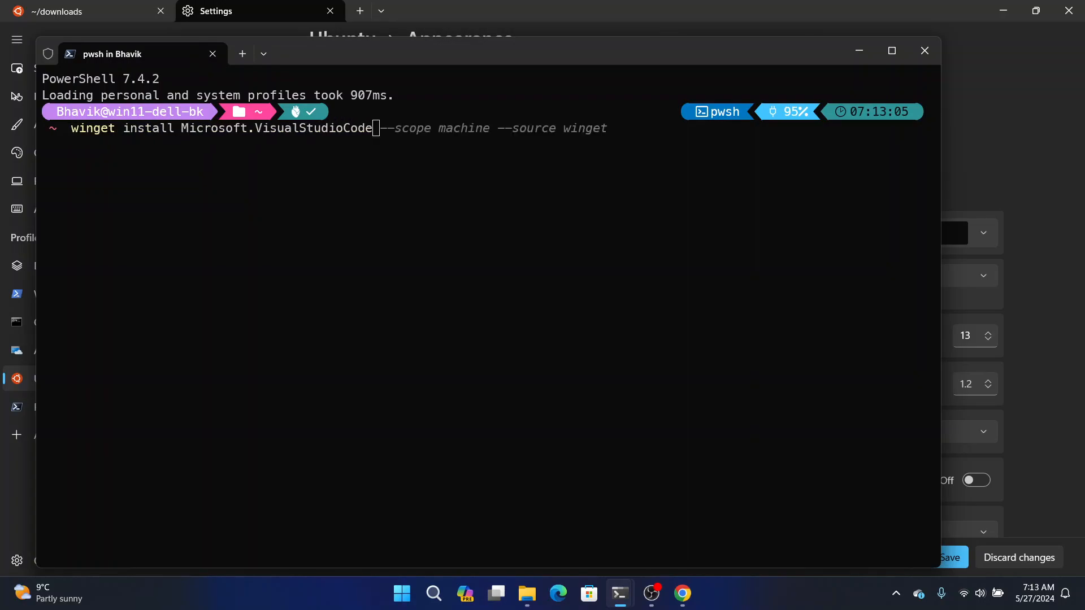
{"action": "key", "text": "Right"}
{"action": "key", "text": "Return"}
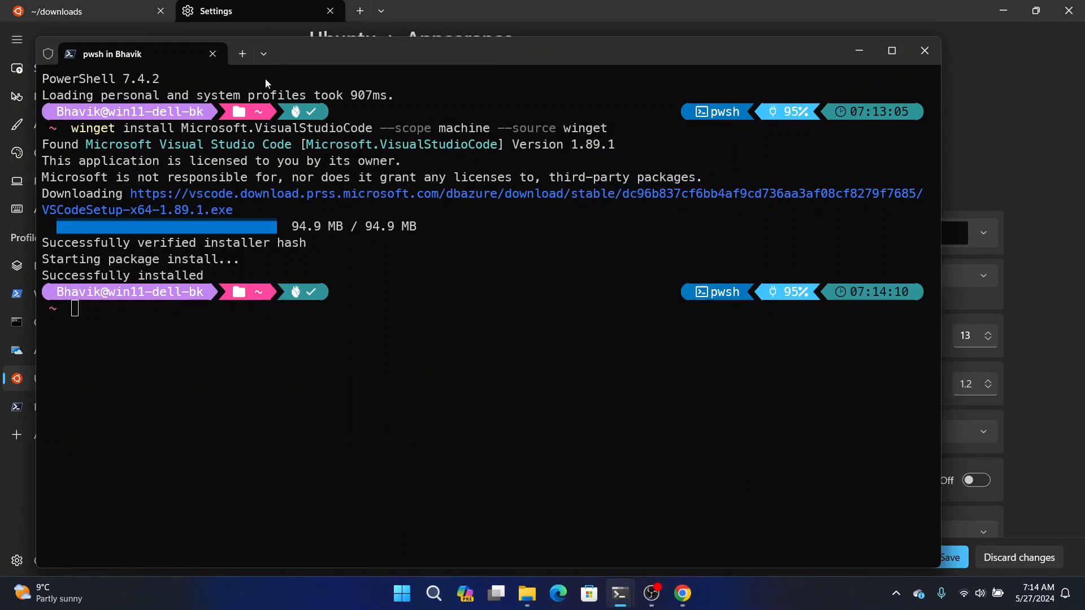
- Change to the Downloads folder and try to open it in Visual Studio Code with code
{"action": "type", "text": "cd dow"}
{"action": "key", "text": "Tab"}
{"action": "key", "text": "Return"}
{"action": "type", "text": "code ."}
{"action": "key", "text": "Return"}
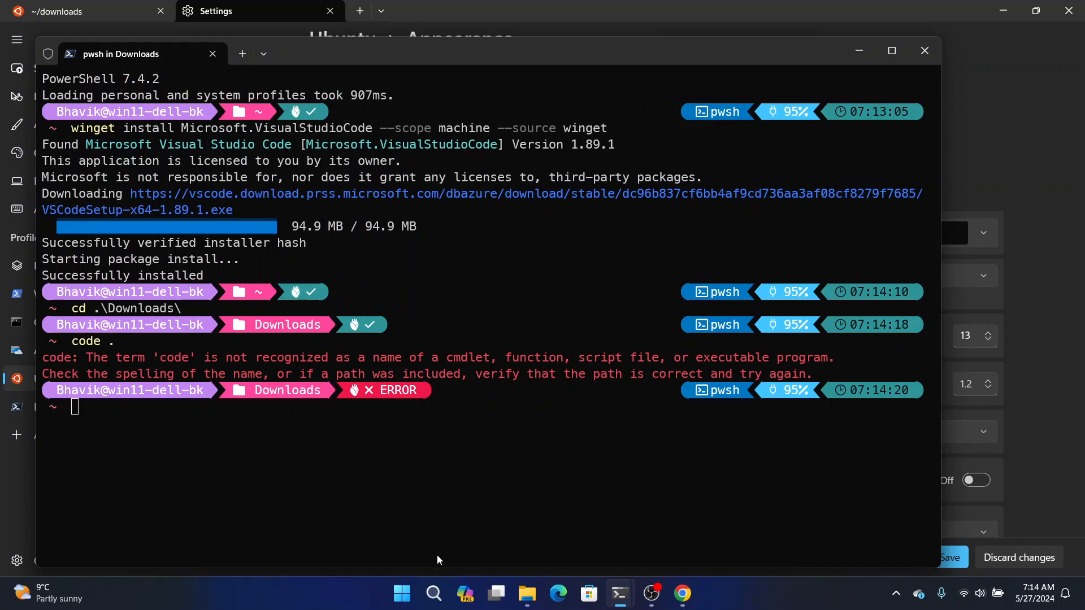
- Open the Environment Variables dialog through Control Panel's System item and the advanced system settings
{"action": "left_click", "coordinate": [401, 593]}
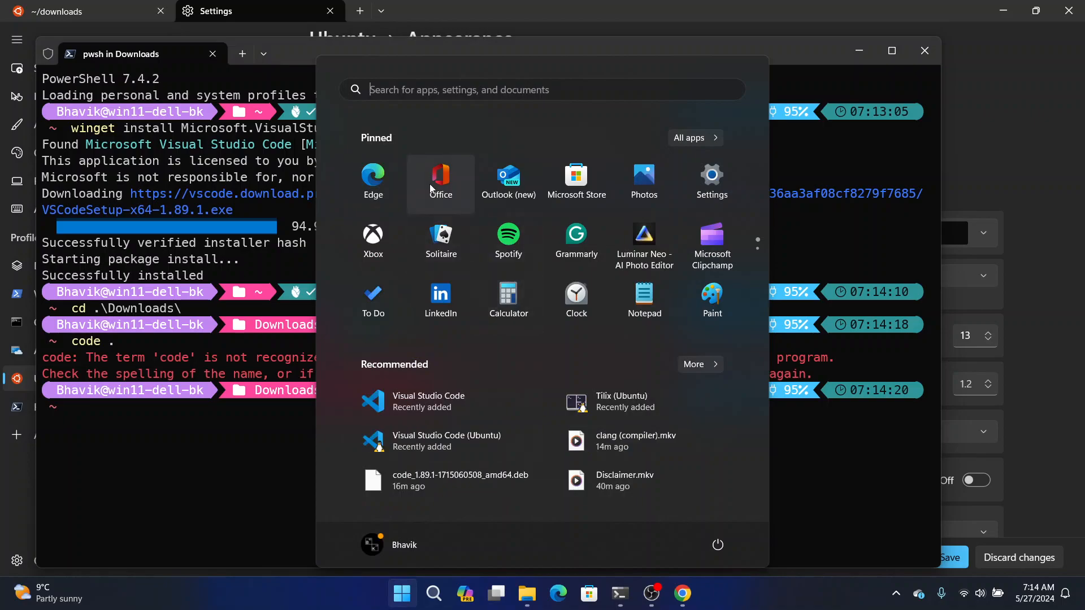
{"action": "type", "text": "cont"}
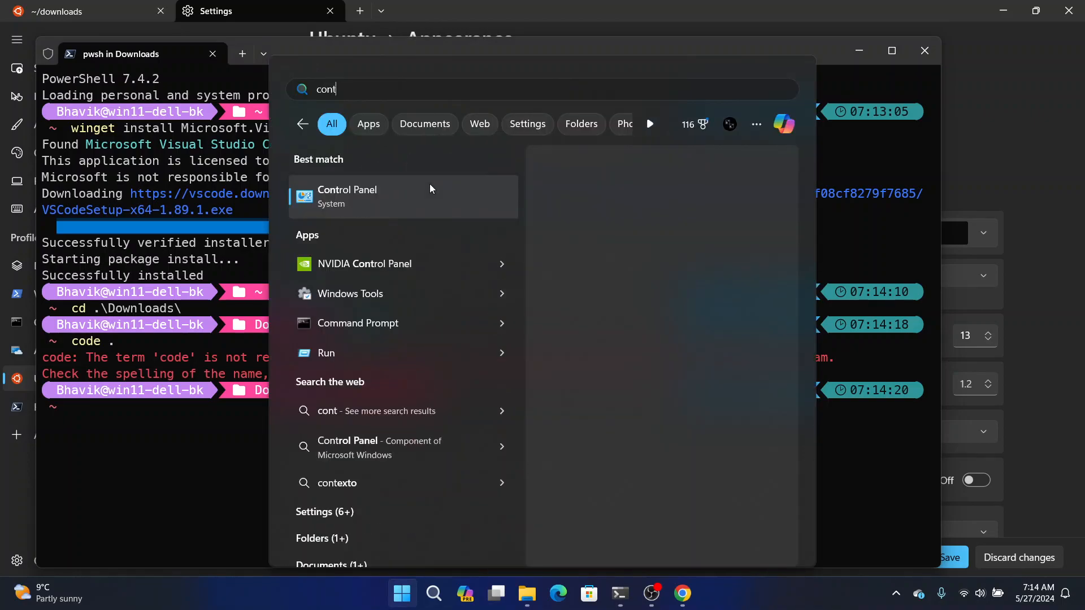
{"action": "left_click", "coordinate": [429, 189]}
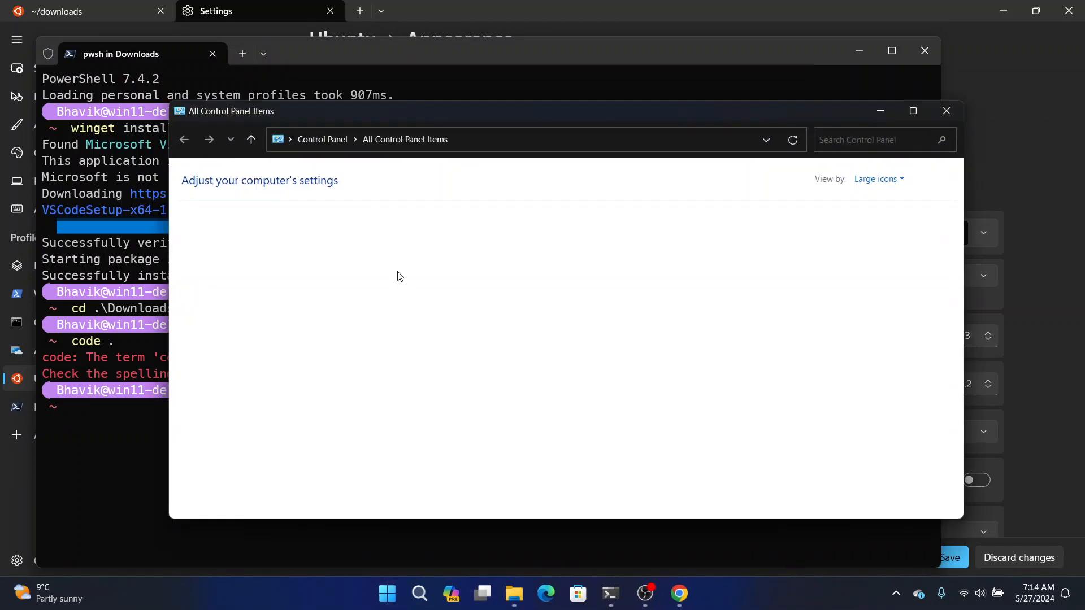
{"action": "double_click", "coordinate": [528, 120]}
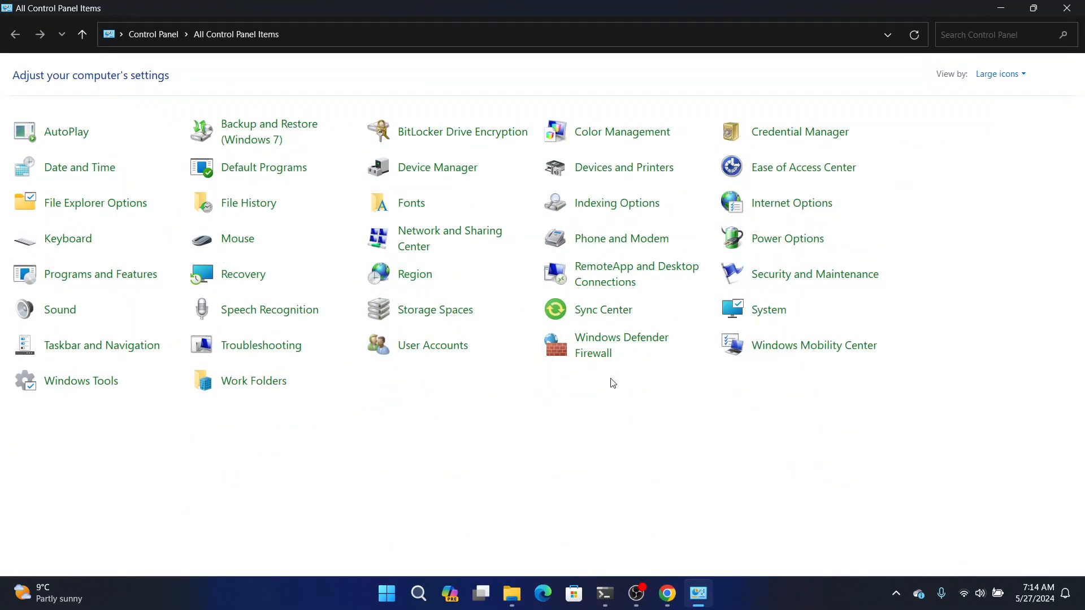
{"action": "left_click", "coordinate": [760, 310]}
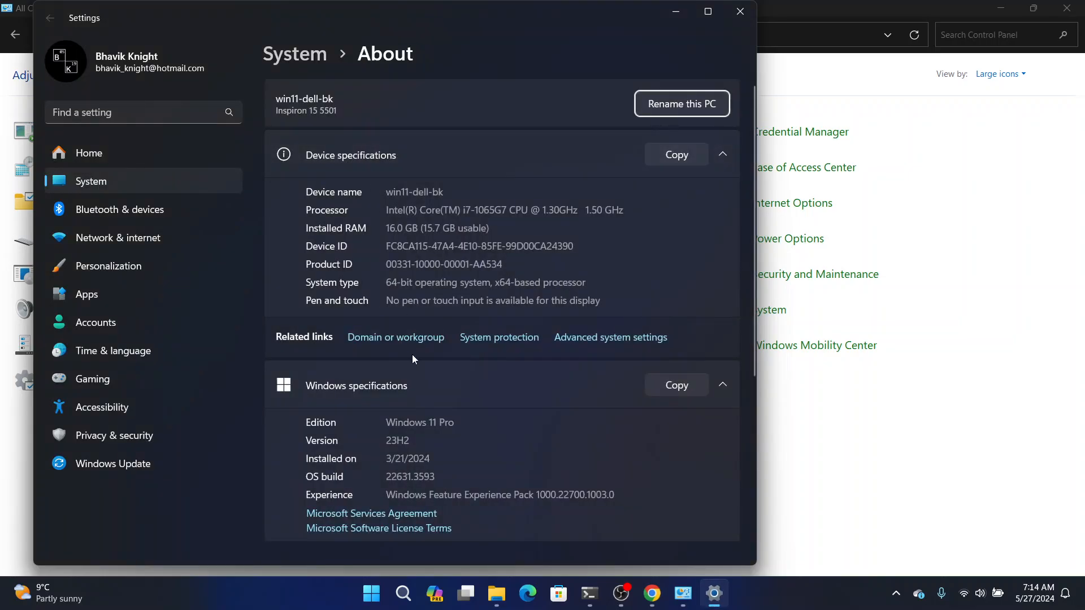
{"action": "left_click", "coordinate": [595, 338]}
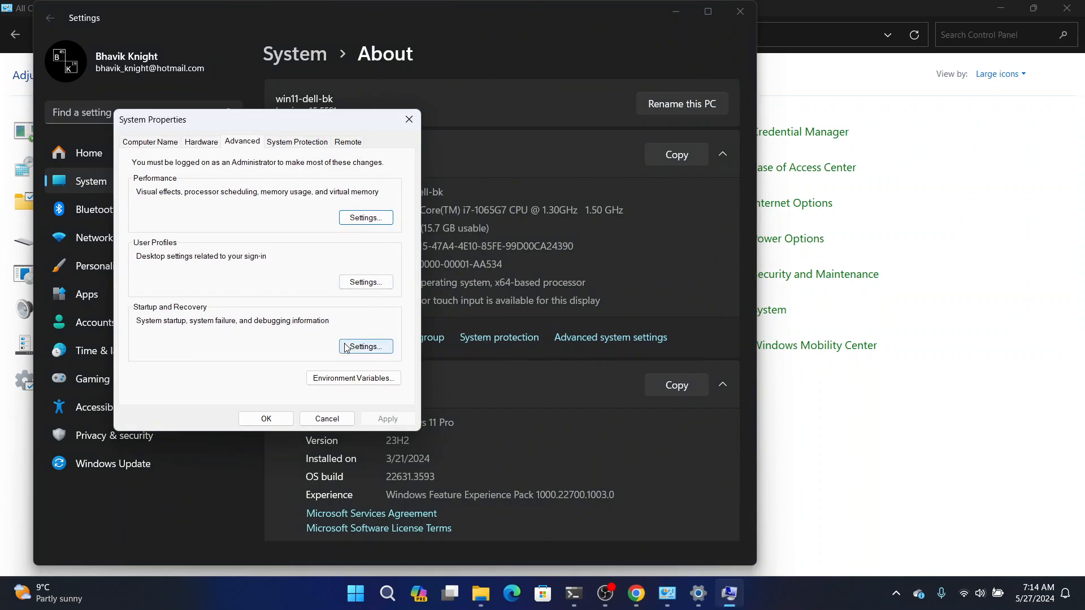
{"action": "left_click", "coordinate": [353, 378]}
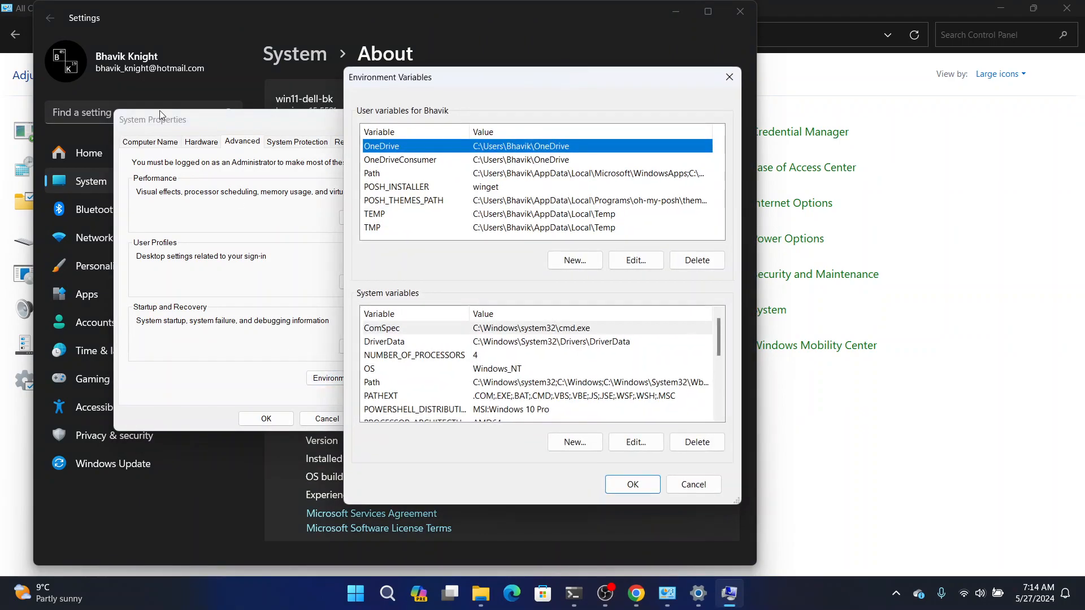
- Examine the entries of the system Path variable for a Visual Studio Code folder and leave the list without changes
{"action": "left_click", "coordinate": [429, 178]}
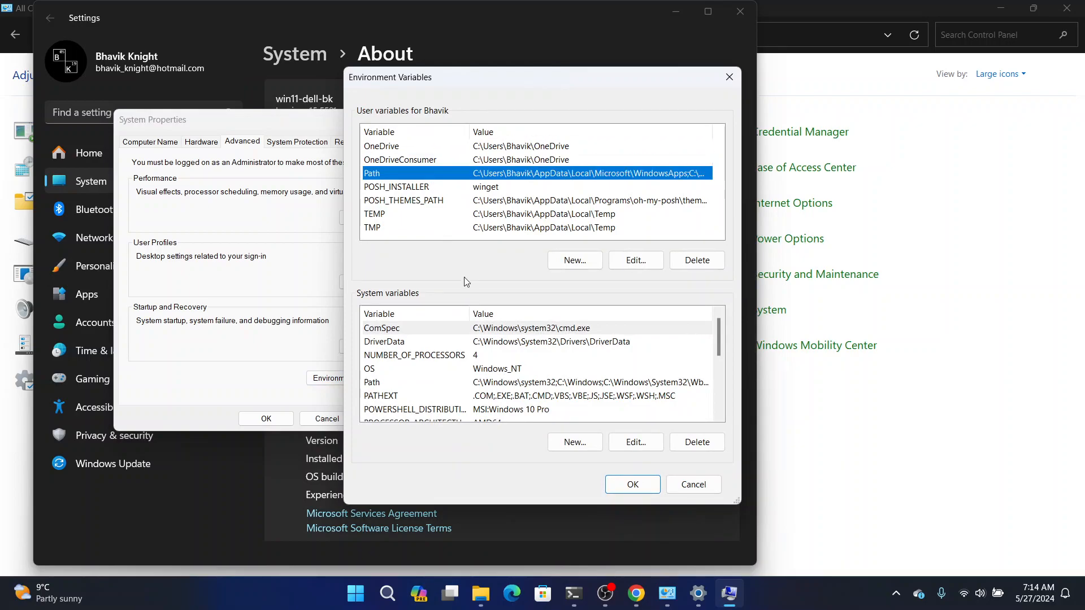
{"action": "scroll", "coordinate": [493, 378], "scroll_direction": "down", "scroll_amount": 2}
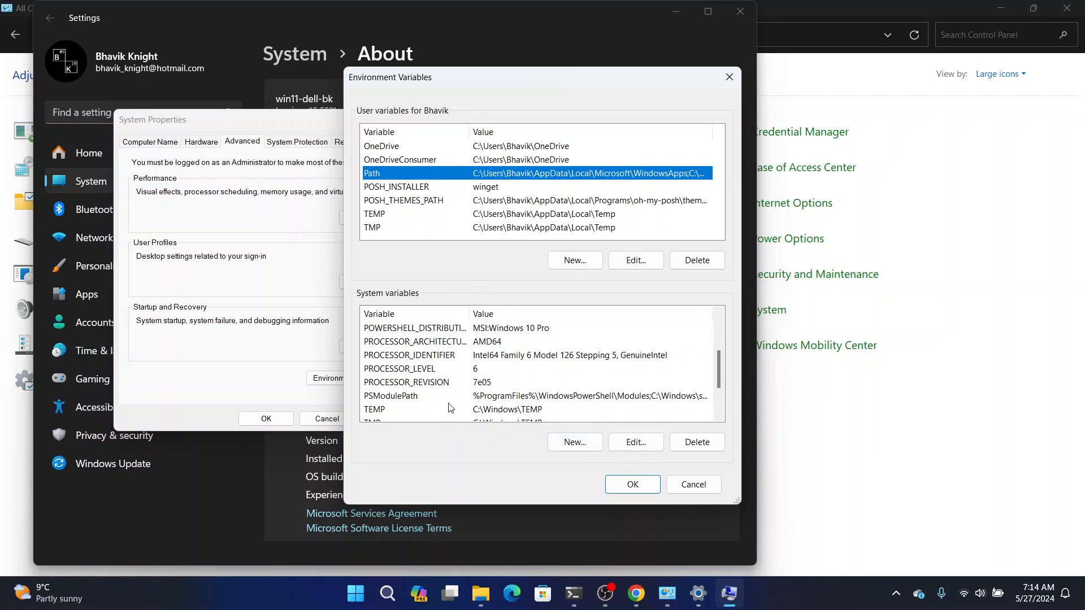
{"action": "scroll", "coordinate": [450, 363], "scroll_direction": "up", "scroll_amount": 2}
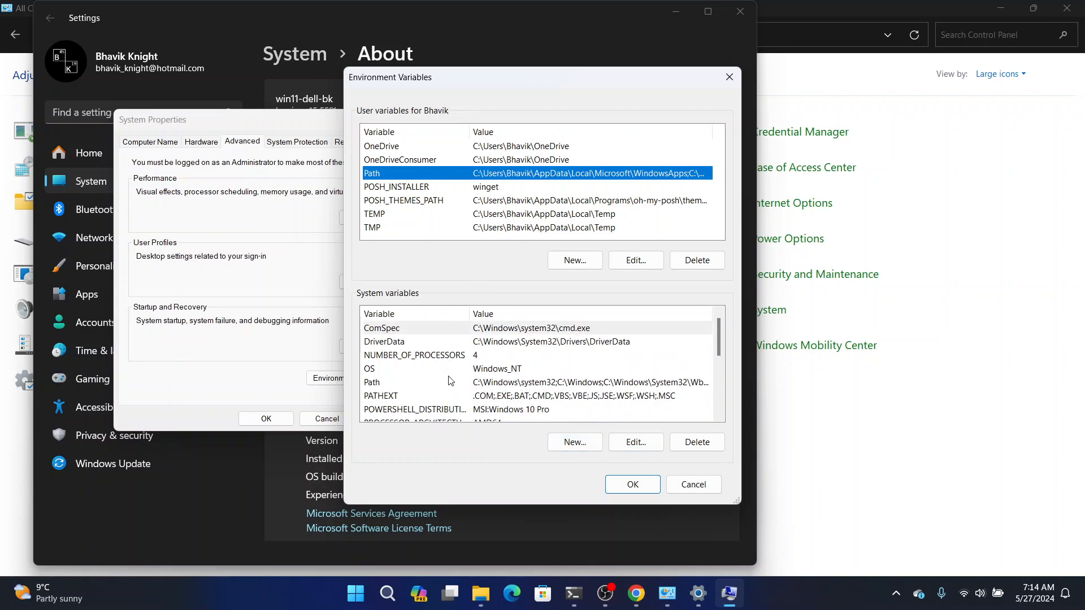
{"action": "left_click", "coordinate": [440, 382]}
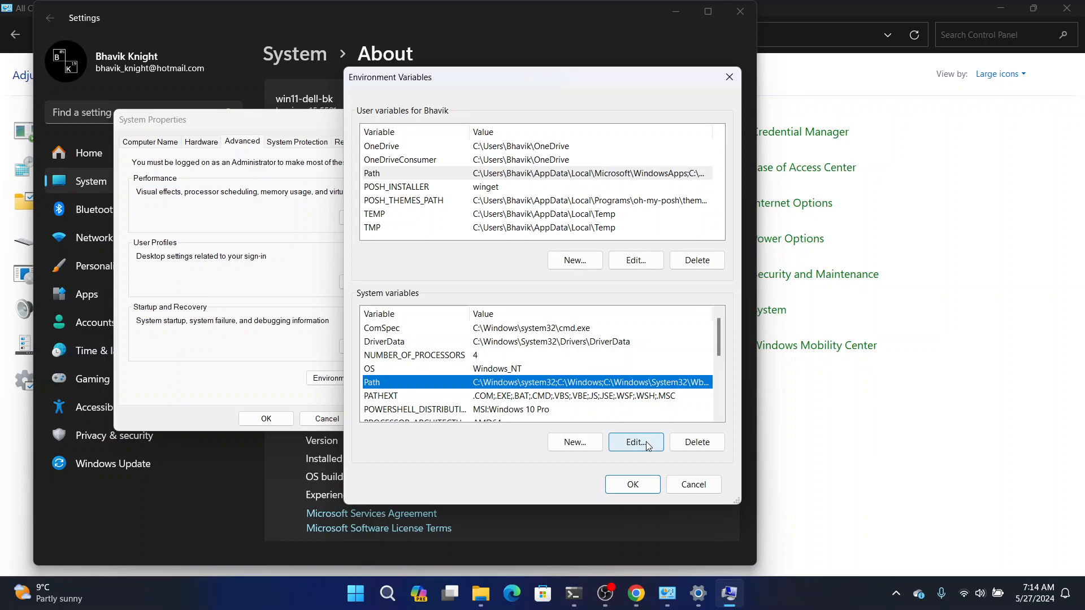
{"action": "left_click", "coordinate": [645, 443]}
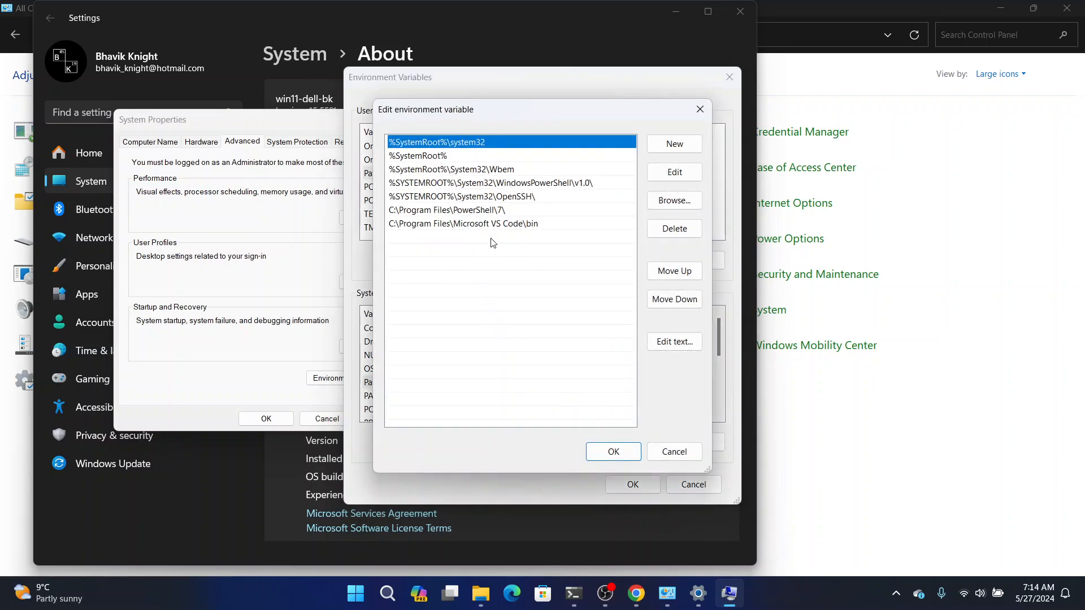
{"action": "left_click", "coordinate": [672, 452]}
- Examine the entries of the user Path variable and cancel out of the list
{"action": "left_click", "coordinate": [538, 178]}
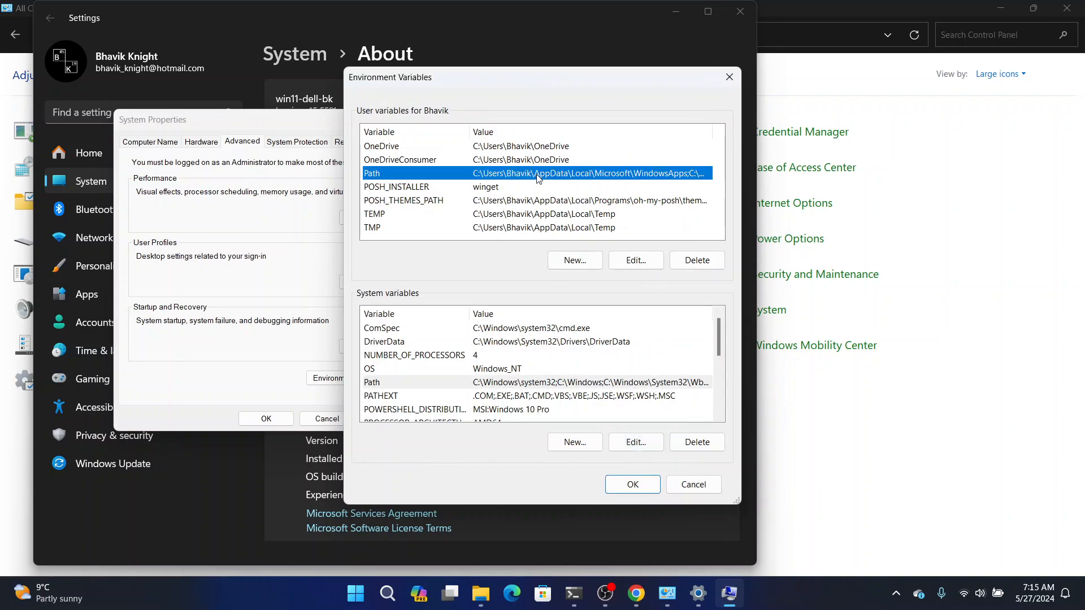
{"action": "left_click", "coordinate": [633, 261]}
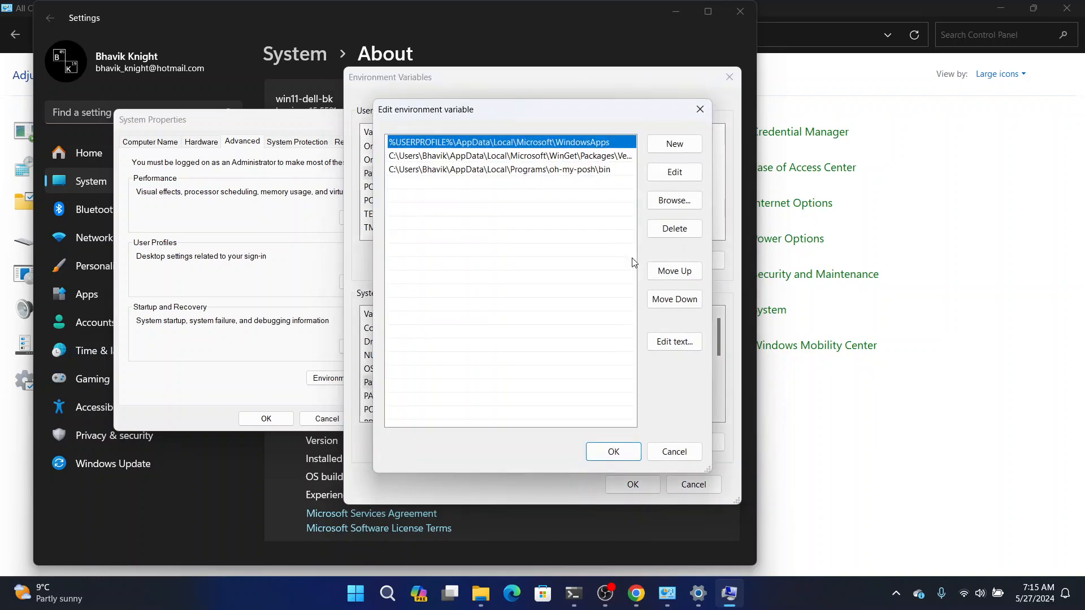
{"action": "left_click", "coordinate": [673, 452]}
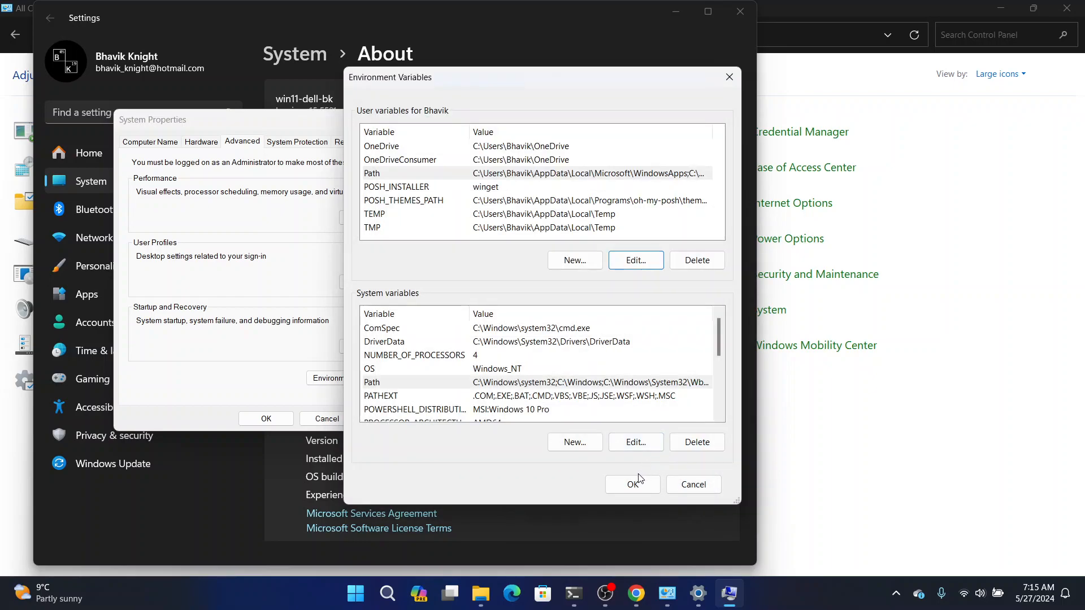
- Recheck the C:\Program Files\Microsoft VS Code\bin entry in the system Path and cancel out of all the system dialogs
{"action": "left_click", "coordinate": [568, 383]}
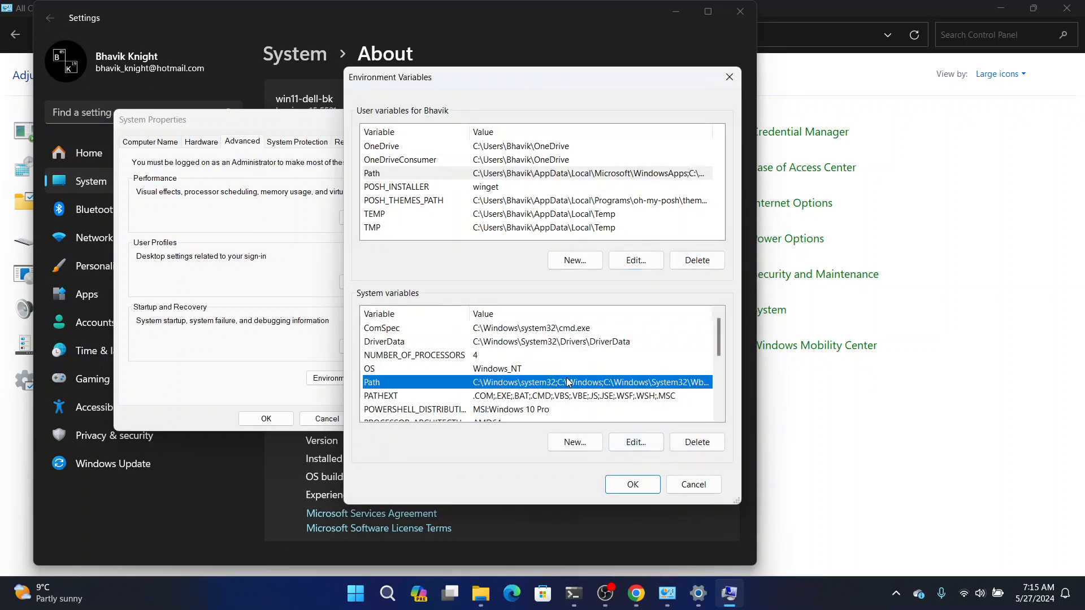
{"action": "left_click", "coordinate": [620, 444]}
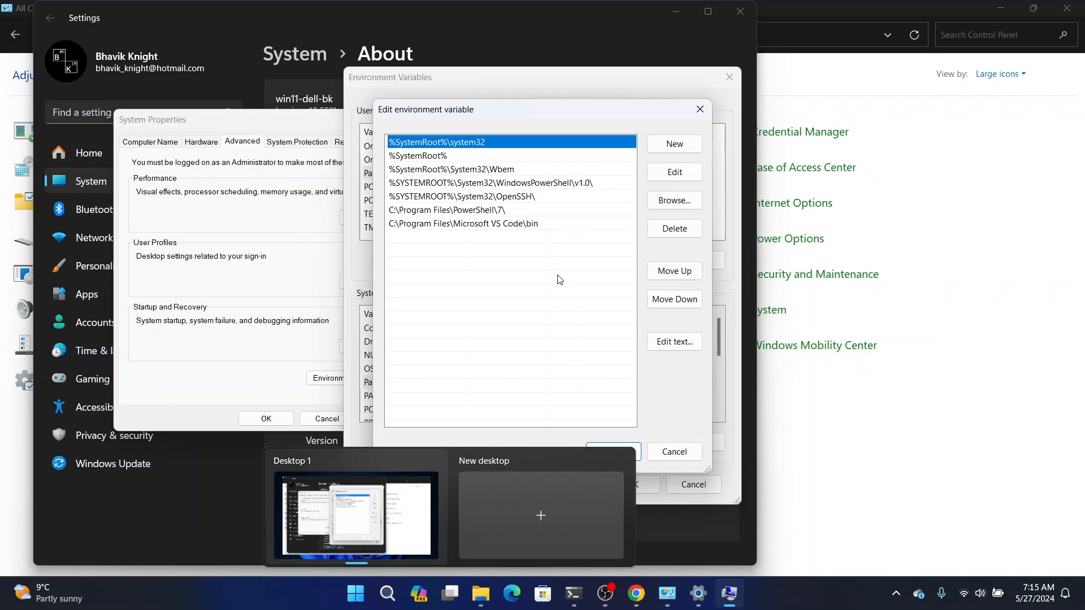
{"action": "left_click", "coordinate": [552, 224]}
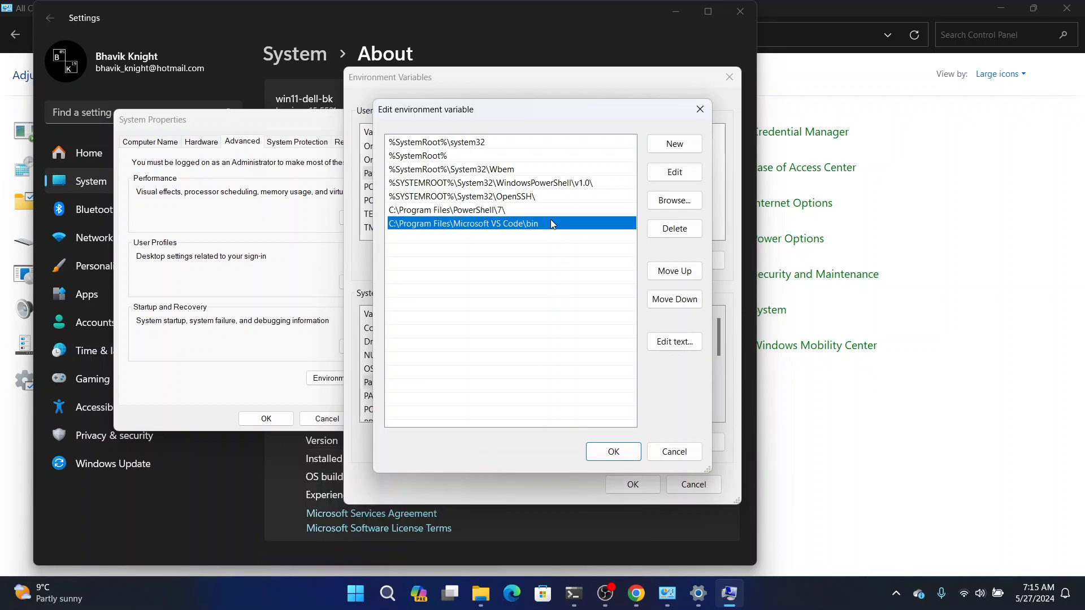
{"action": "left_click", "coordinate": [674, 451]}
{"action": "left_click", "coordinate": [693, 484]}
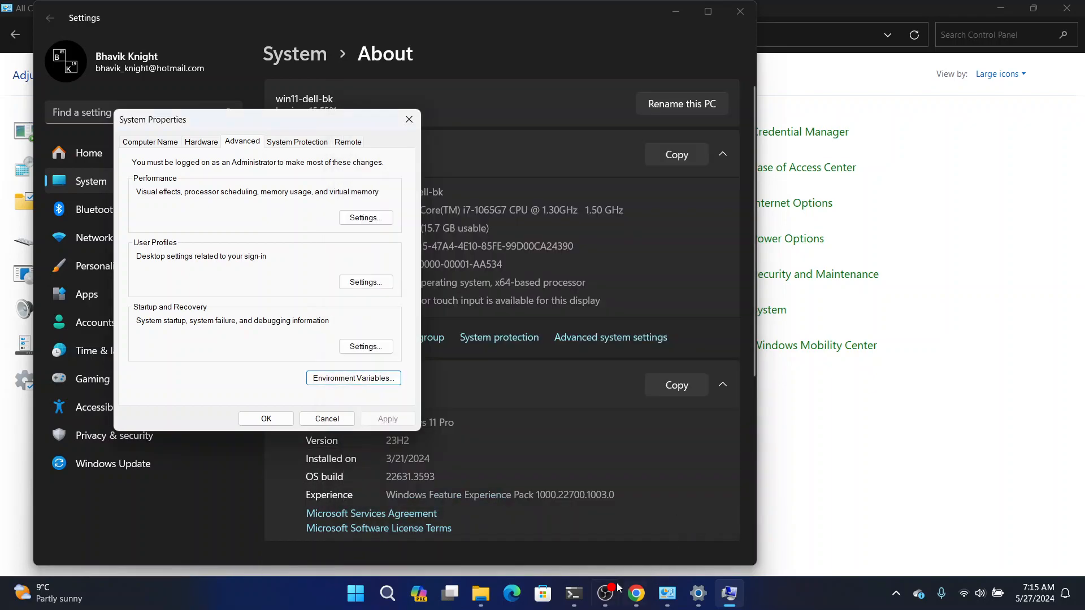
{"action": "left_click", "coordinate": [326, 419]}
- Close the elevated PowerShell session and open a new PowerShell tab in the regular Terminal window
{"action": "mouse_move", "coordinate": [605, 599]}
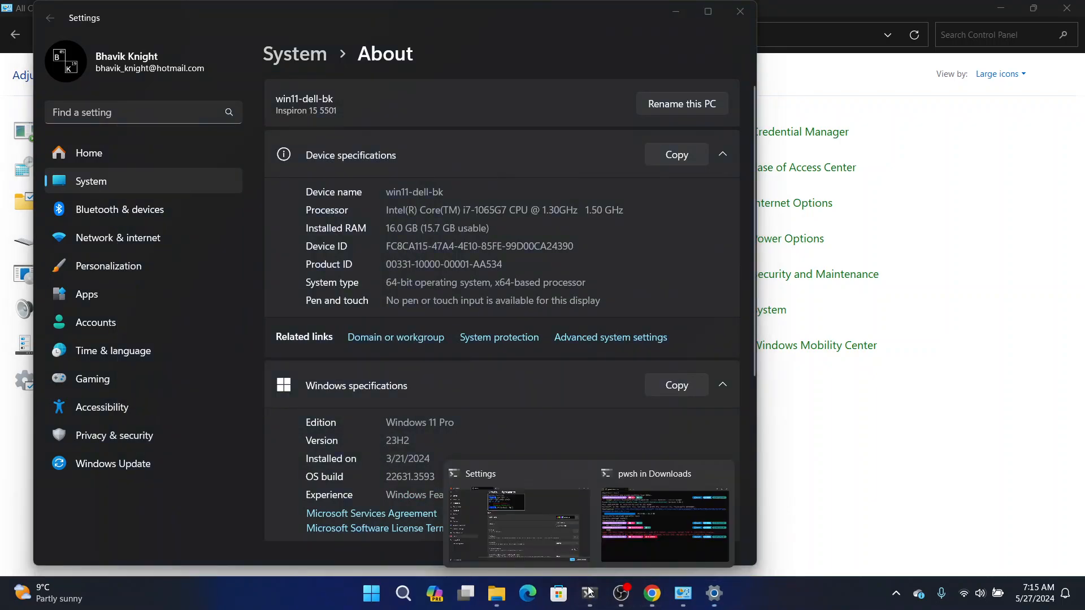
{"action": "left_click", "coordinate": [624, 511]}
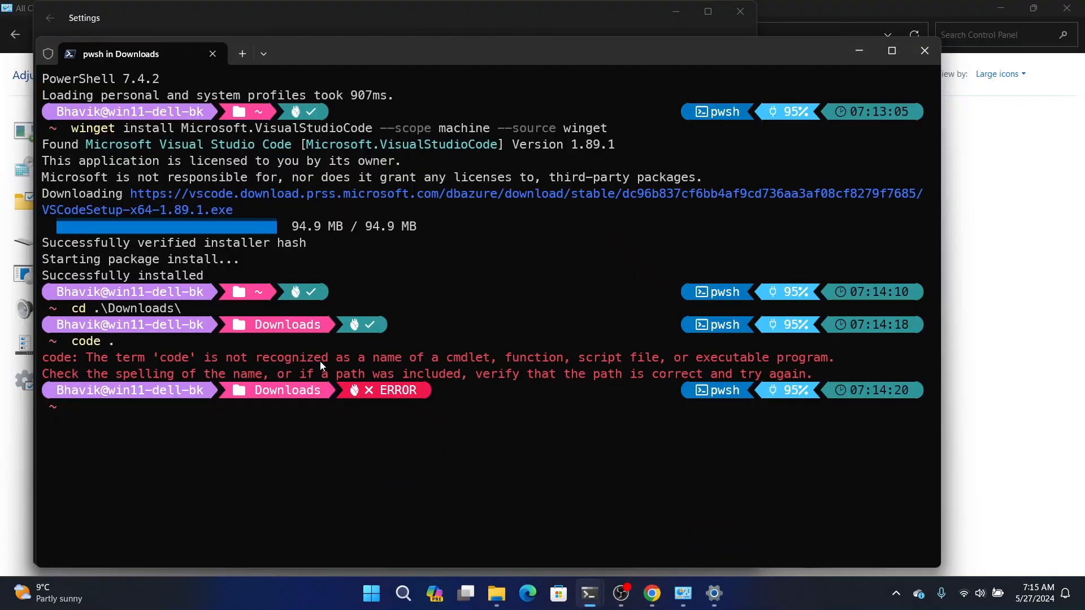
{"action": "left_click", "coordinate": [212, 54]}
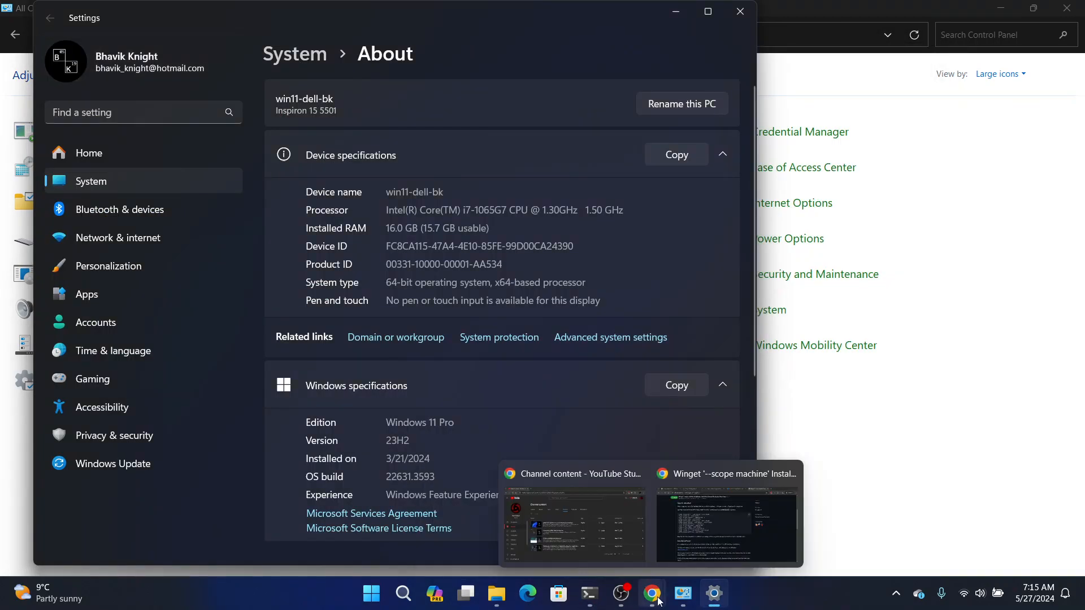
{"action": "left_click", "coordinate": [598, 590]}
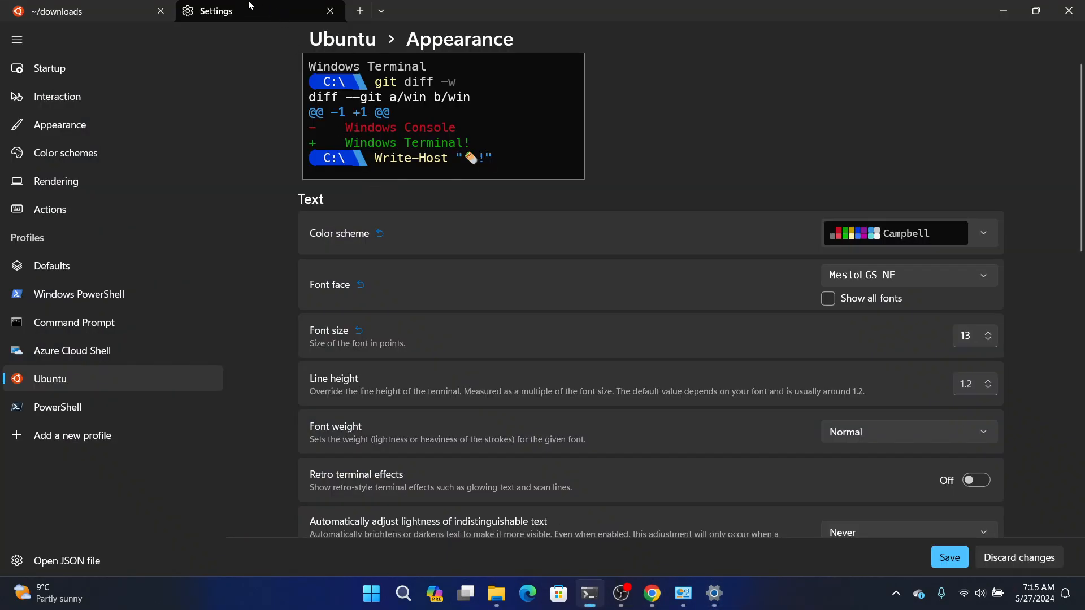
{"action": "left_click", "coordinate": [359, 11]}
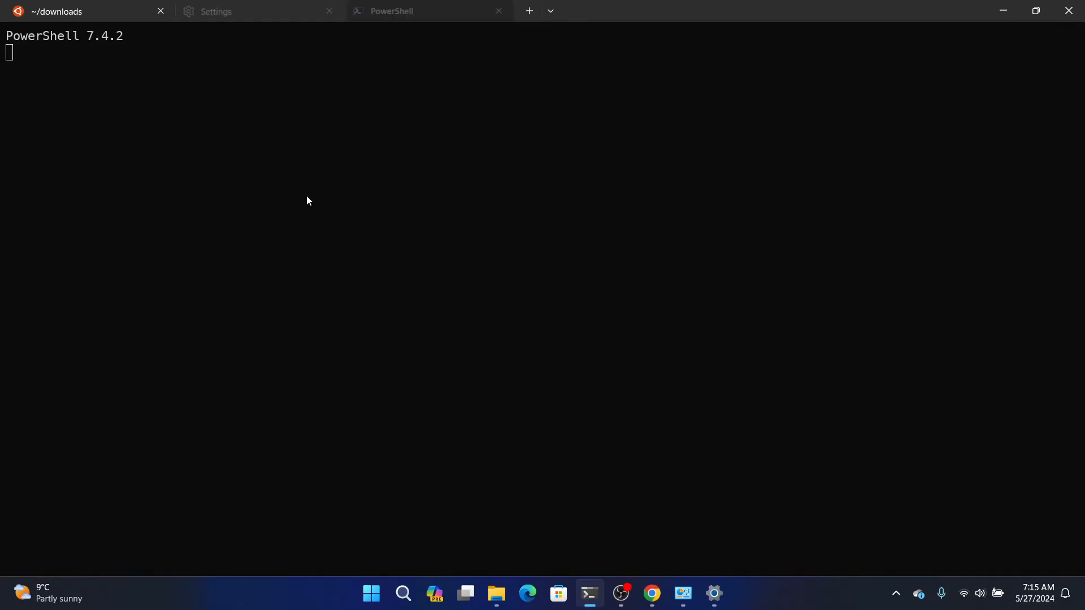
- Change to the Downloads folder, open it in Visual Studio Code with code . and close the editor window
{"action": "type", "text": "cd d"}
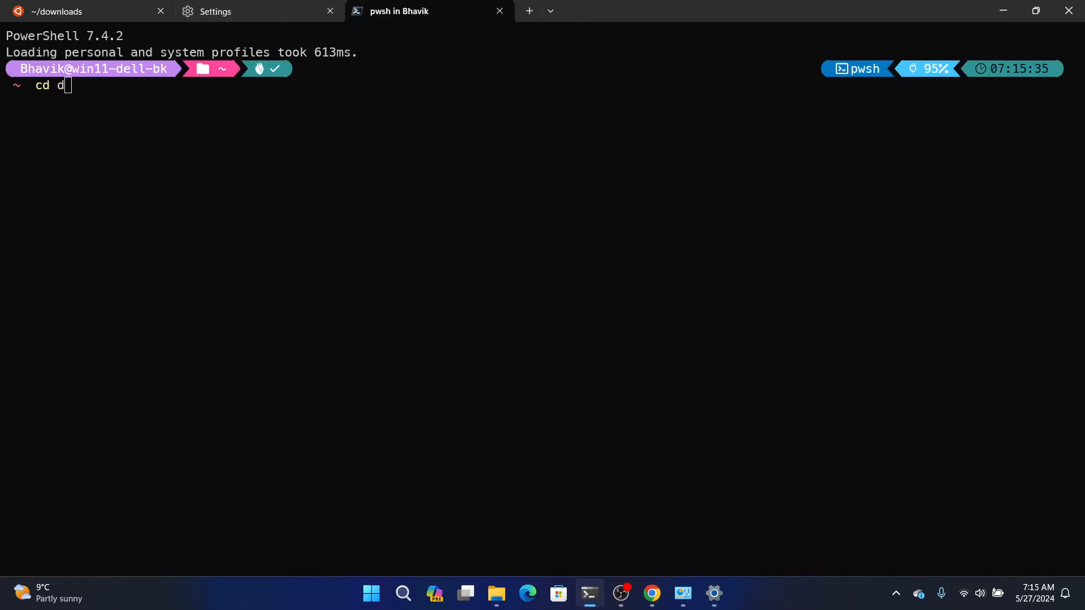
{"action": "key", "text": "Tab"}
{"action": "key", "text": "Return"}
{"action": "type", "text": "code ."}
{"action": "key", "text": "Return"}
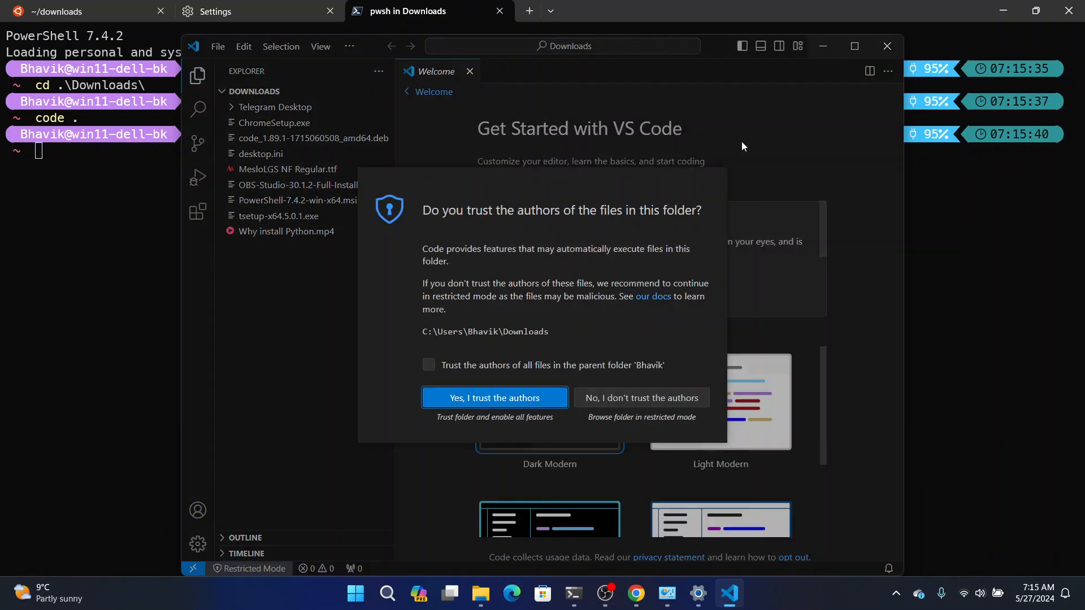
{"action": "left_click", "coordinate": [885, 48]}
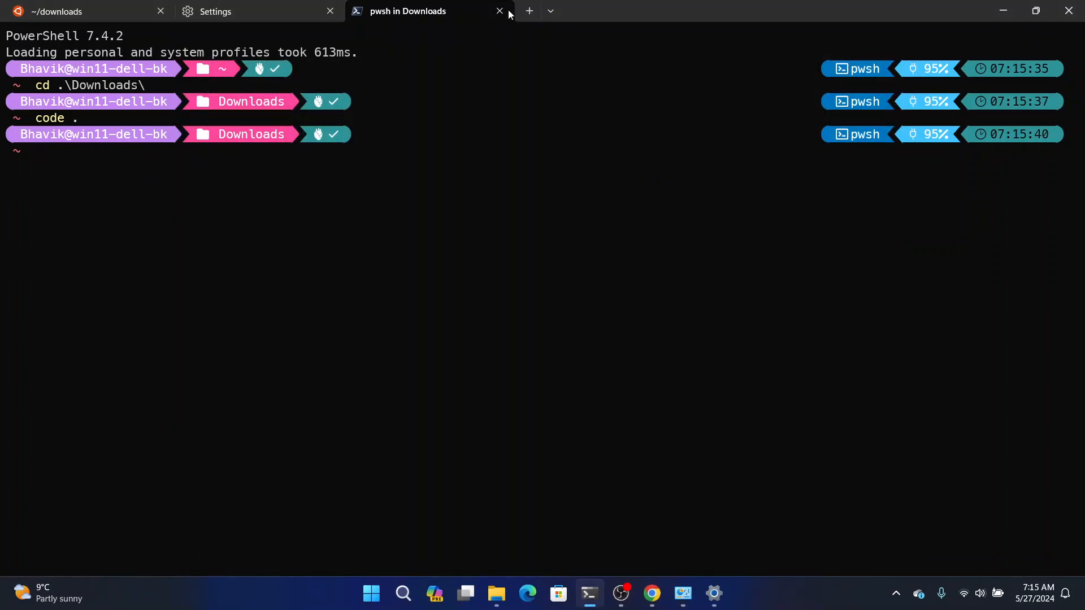
- Run code . in the Ubuntu session's ~/downloads folder, answer yes to continue anyway, and close the Linux editor window
{"action": "left_click", "coordinate": [64, 7]}
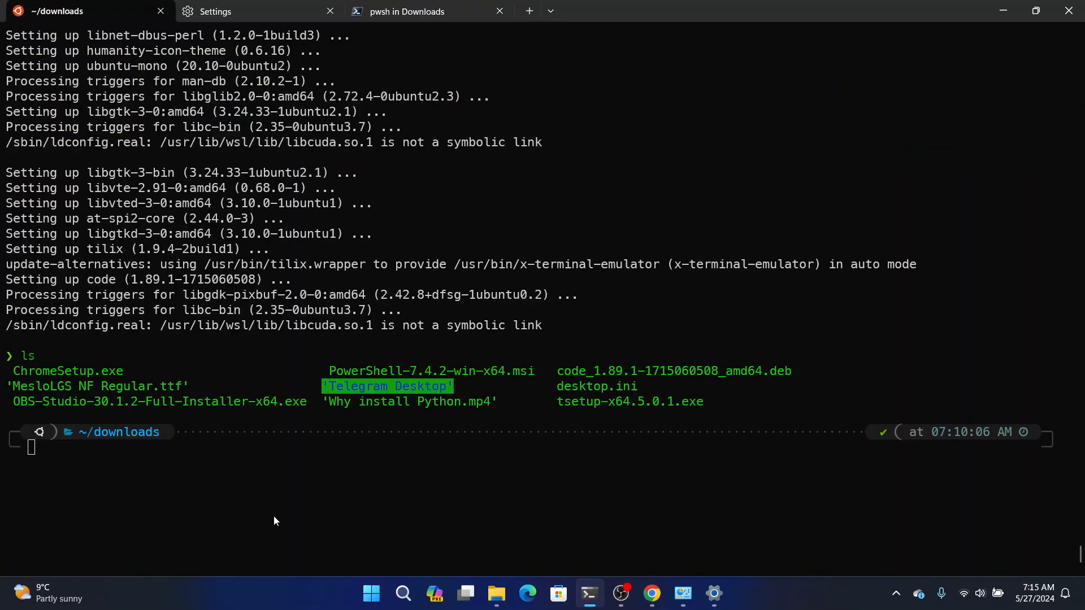
{"action": "type", "text": "code ."}
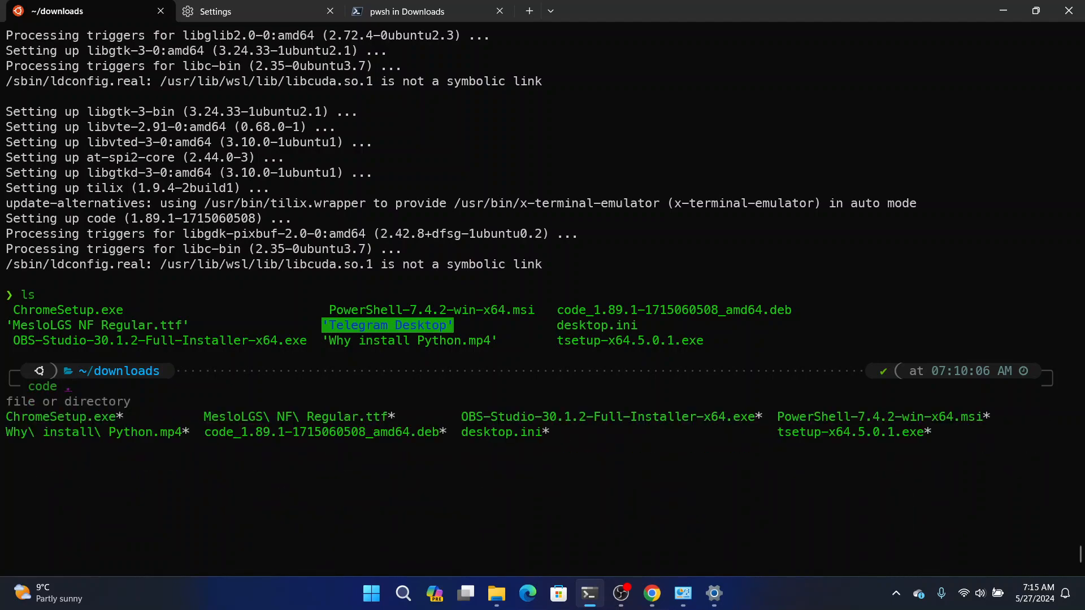
{"action": "key", "text": "Return"}
{"action": "type", "text": "yes"}
{"action": "key", "text": "Return"}
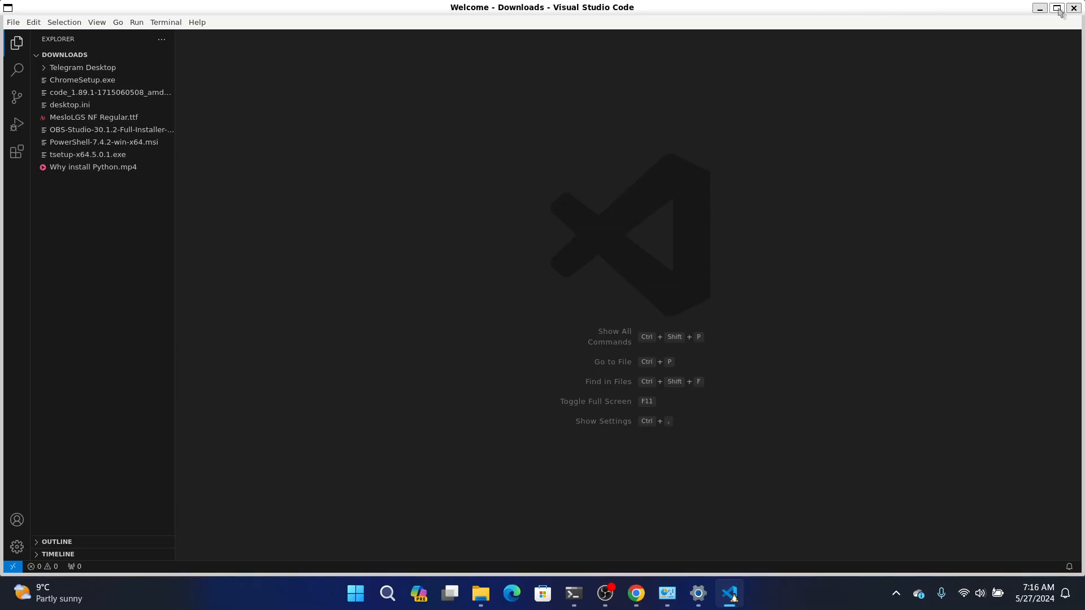
{"action": "key", "text": "alt+F4"}
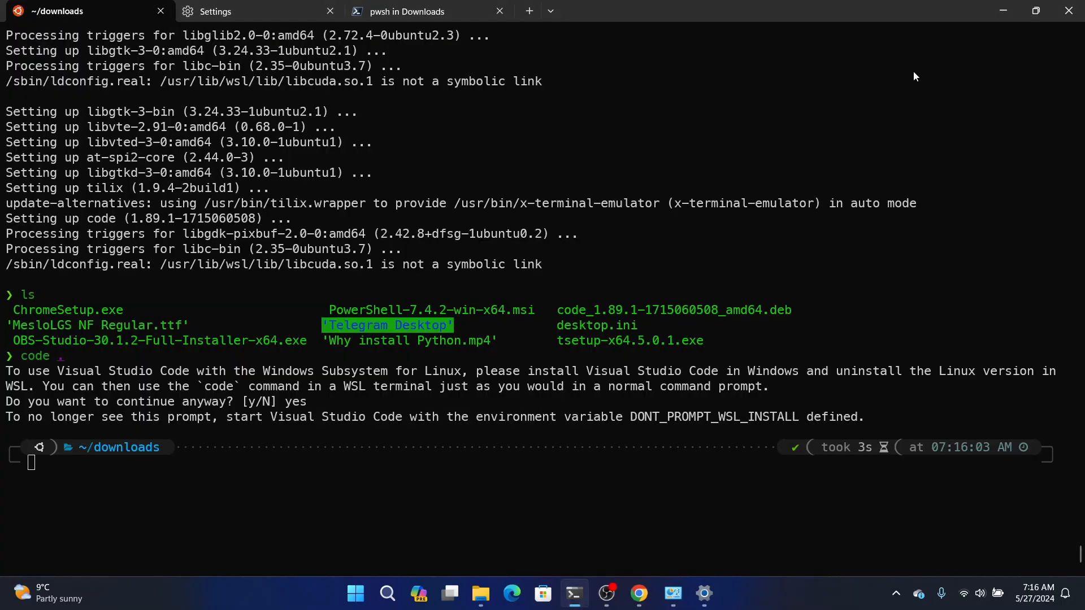
- Try to purge the Linux Visual Studio Code package with sudo dpkg --purge vscode
{"action": "type", "text": "sud"}
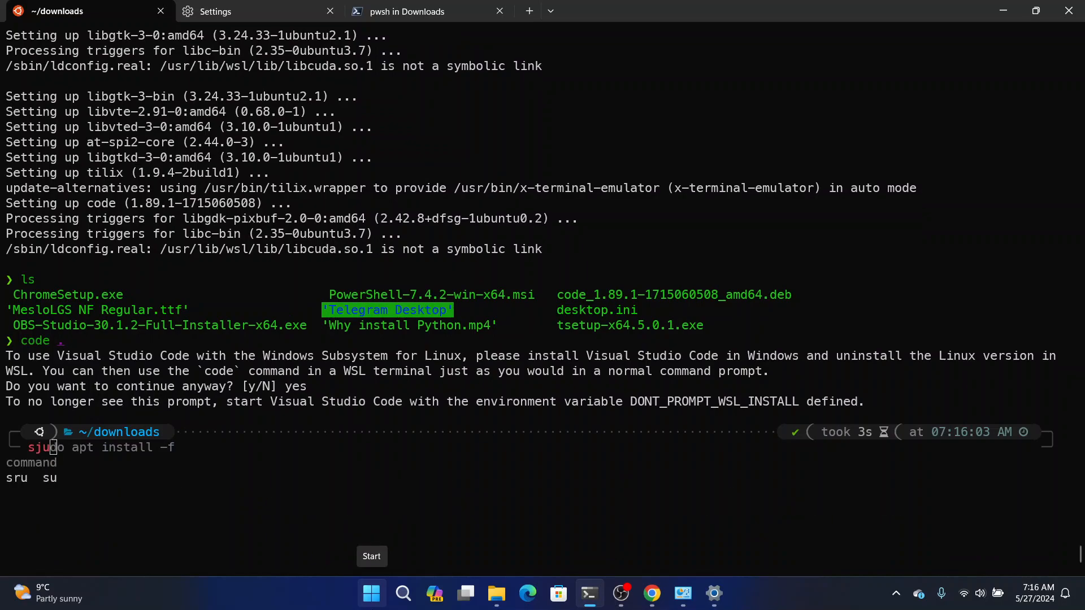
{"action": "type", "text": "o apt"}
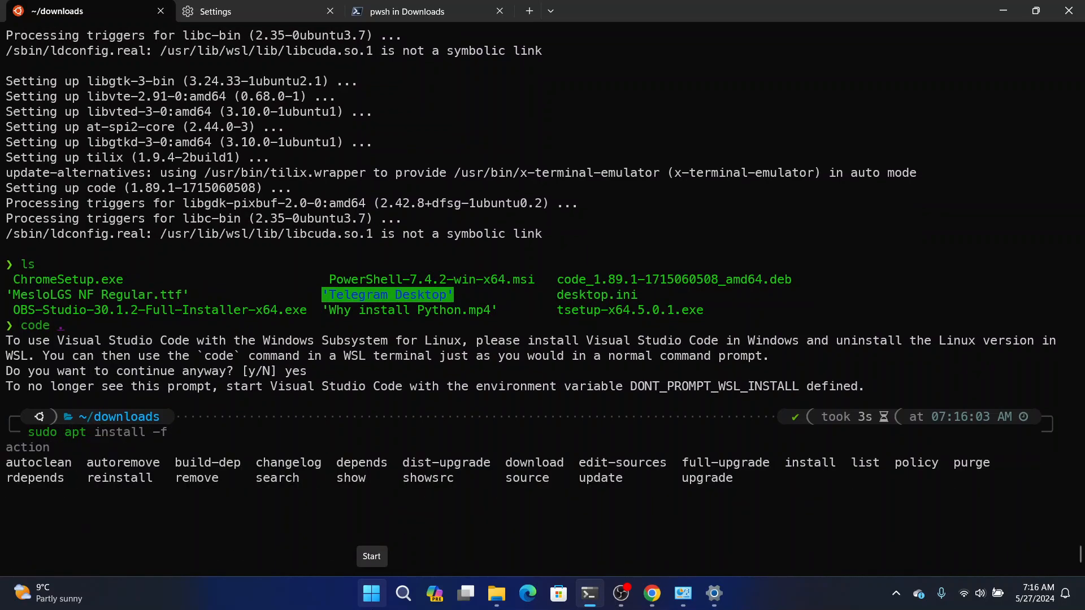
{"action": "key", "text": "BackSpace"}
{"action": "key", "text": "BackSpace"}
{"action": "key", "text": "BackSpace"}
{"action": "key", "text": "BackSpace"}
{"action": "type", "text": "dpkg -i code_1.89.1-1715060508_amd64.deb"}
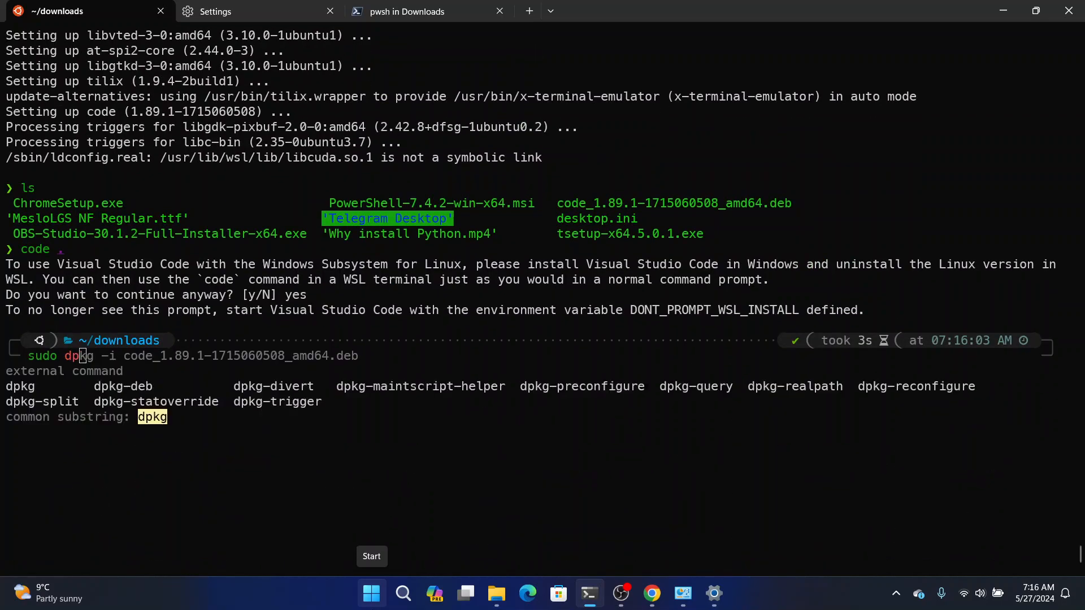
{"action": "type", "text": " -"}
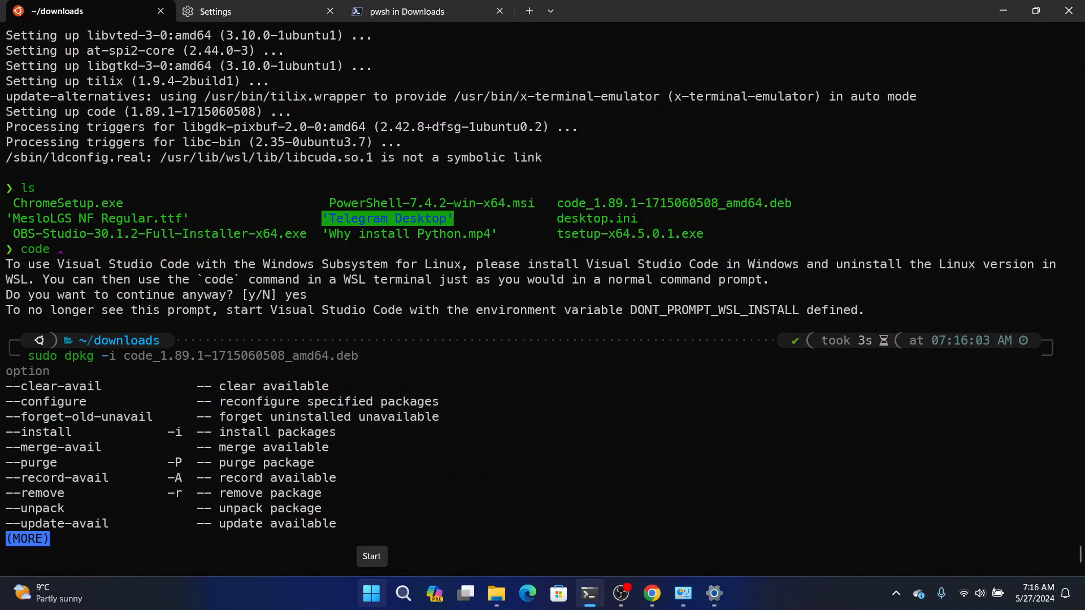
{"action": "type", "text": "-pur"}
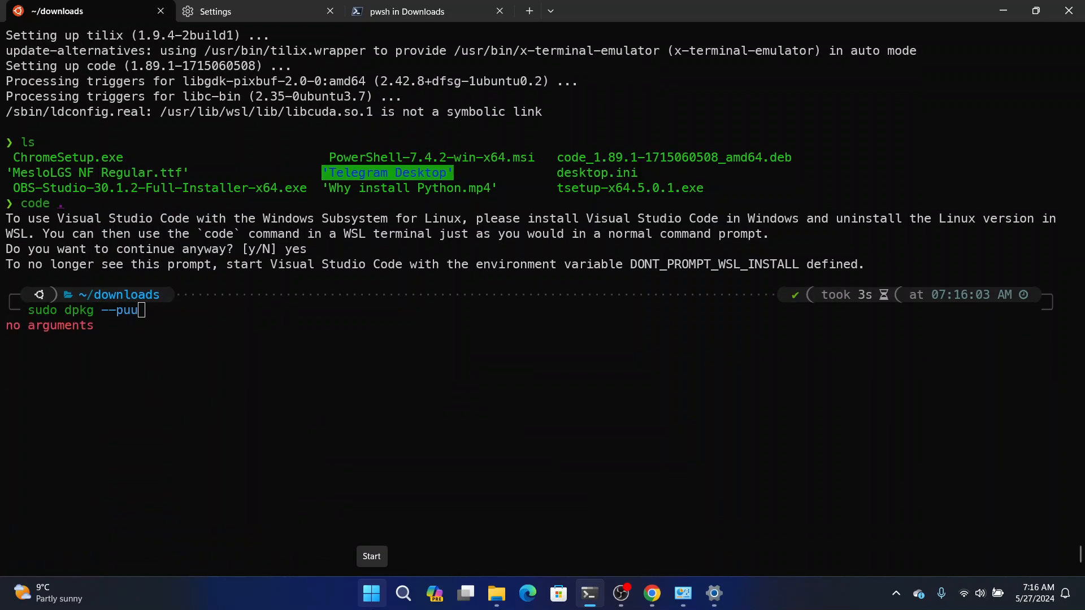
{"action": "type", "text": "ge code"}
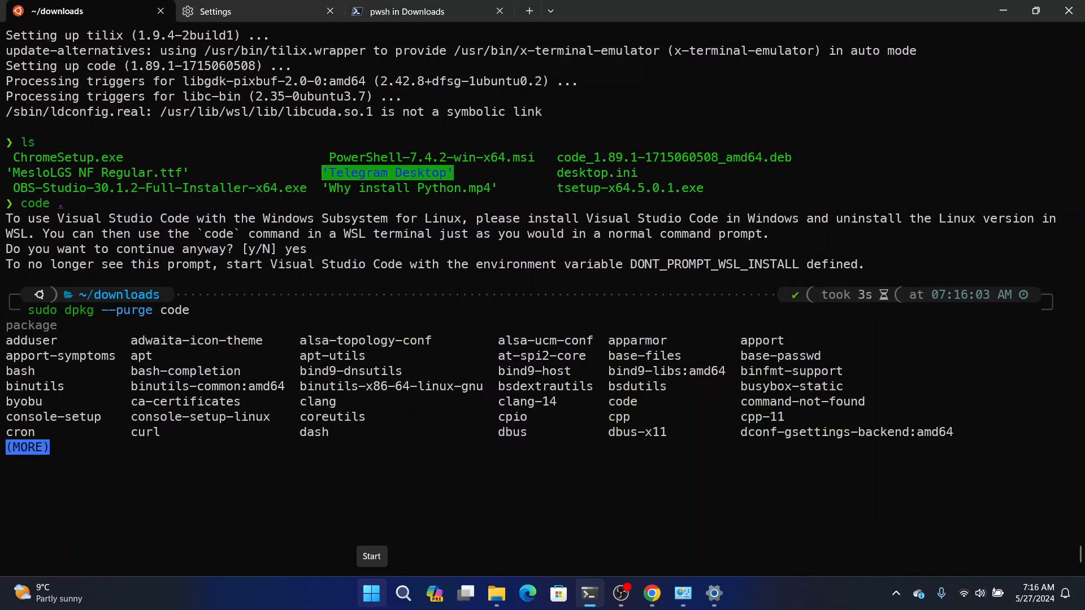
{"action": "key", "text": "BackSpace"}
{"action": "key", "text": "BackSpace"}
{"action": "key", "text": "BackSpace"}
{"action": "key", "text": "BackSpace"}
{"action": "key", "text": "BackSpace"}
{"action": "type", "text": "vscode"}
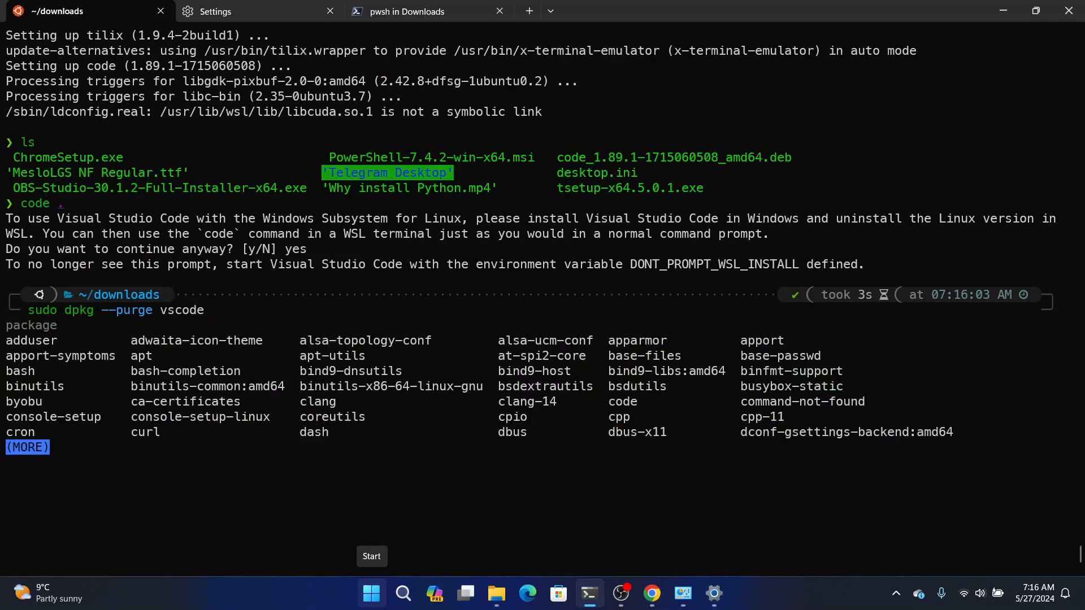
{"action": "key", "text": "Return"}
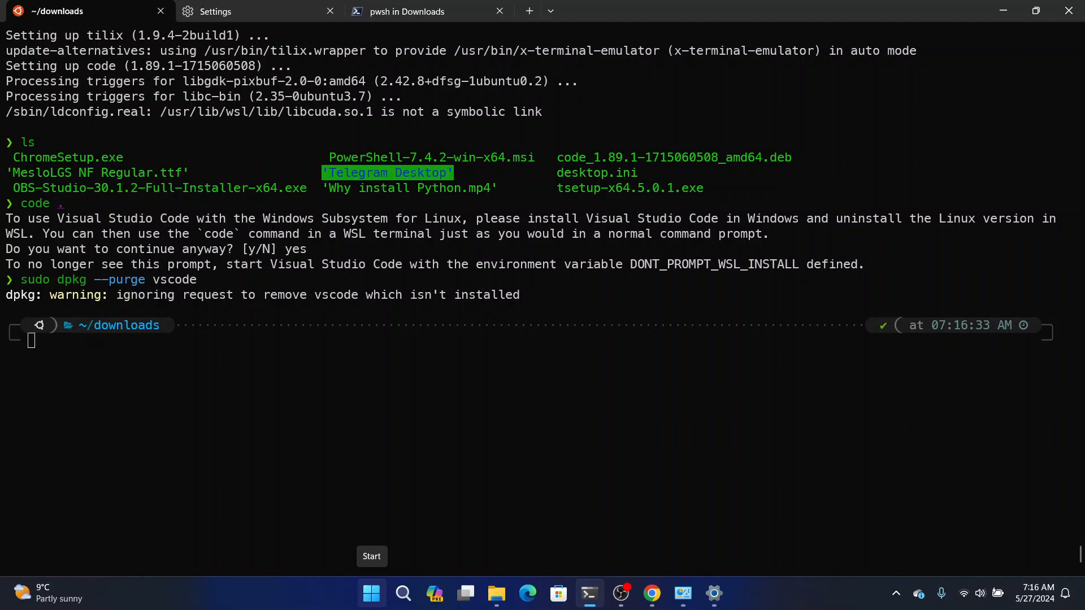
- Try to remove the Linux Visual Studio Code package with sudo dpkg --remove vscode
{"action": "key", "text": "Up"}
{"action": "key", "text": "Left"}
{"action": "key", "text": "Left"}
{"action": "key", "text": "Left"}
{"action": "key", "text": "Left"}
{"action": "key", "text": "Left"}
{"action": "key", "text": "Left"}
{"action": "key", "text": "Left"}
{"action": "key", "text": "Left"}
{"action": "key", "text": "Left"}
{"action": "key", "text": "Left"}
{"action": "key", "text": "Left"}
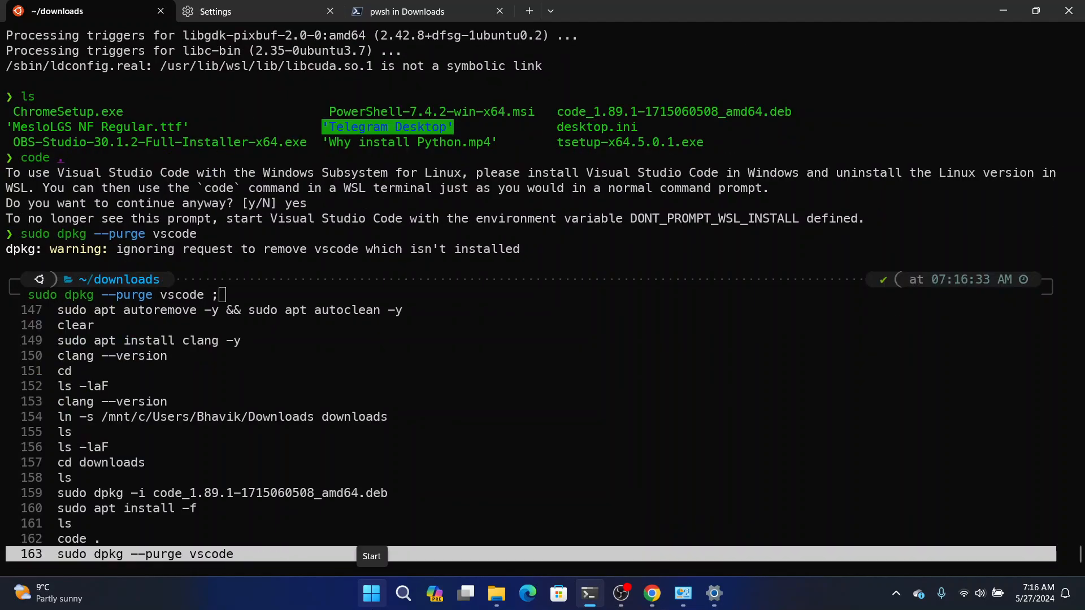
{"action": "key", "text": "Left"}
{"action": "key", "text": "Left"}
{"action": "key", "text": "Left"}
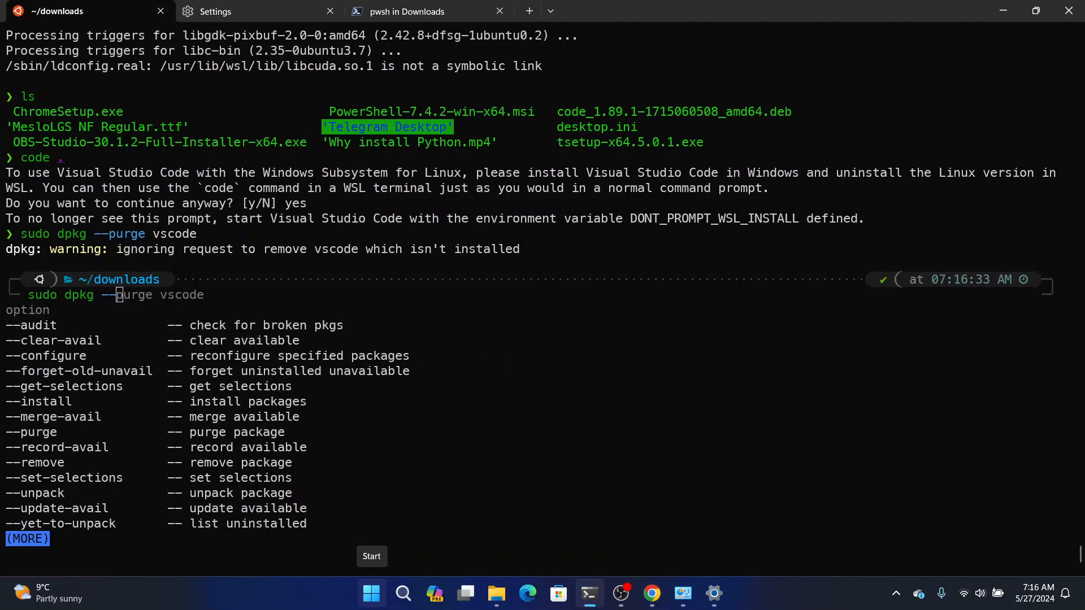
{"action": "key", "text": "ctrl+k"}
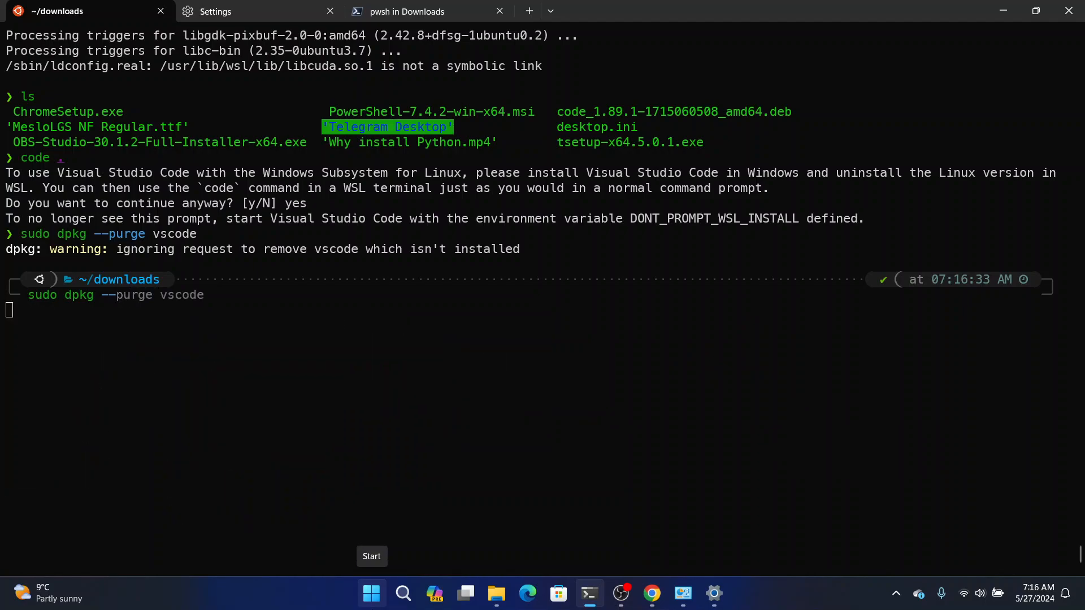
{"action": "type", "text": "remov"}
{"action": "type", "text": "vscode"}
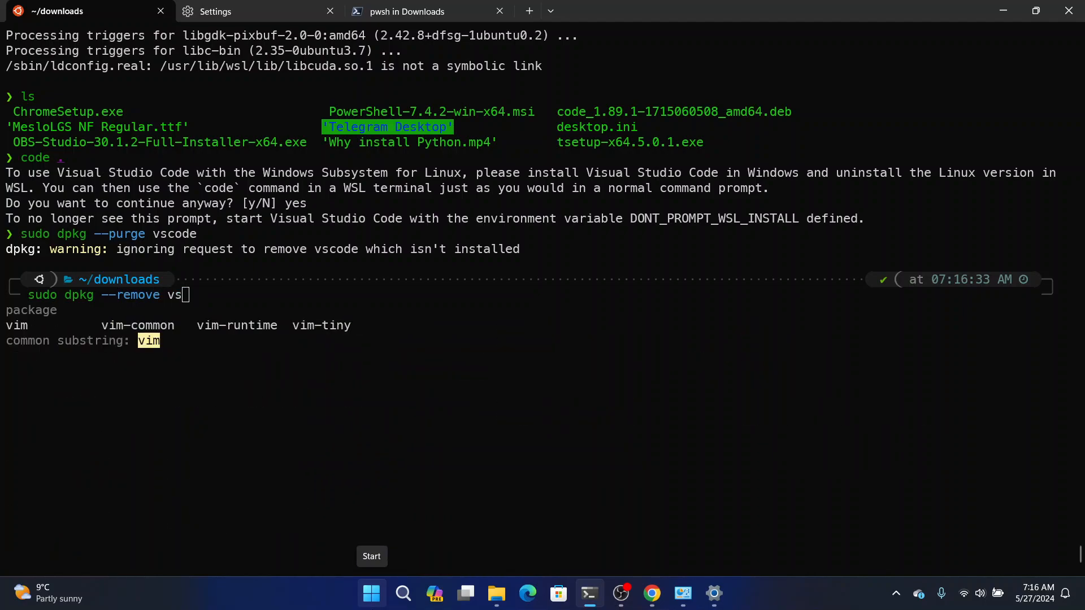
{"action": "key", "text": "Return"}
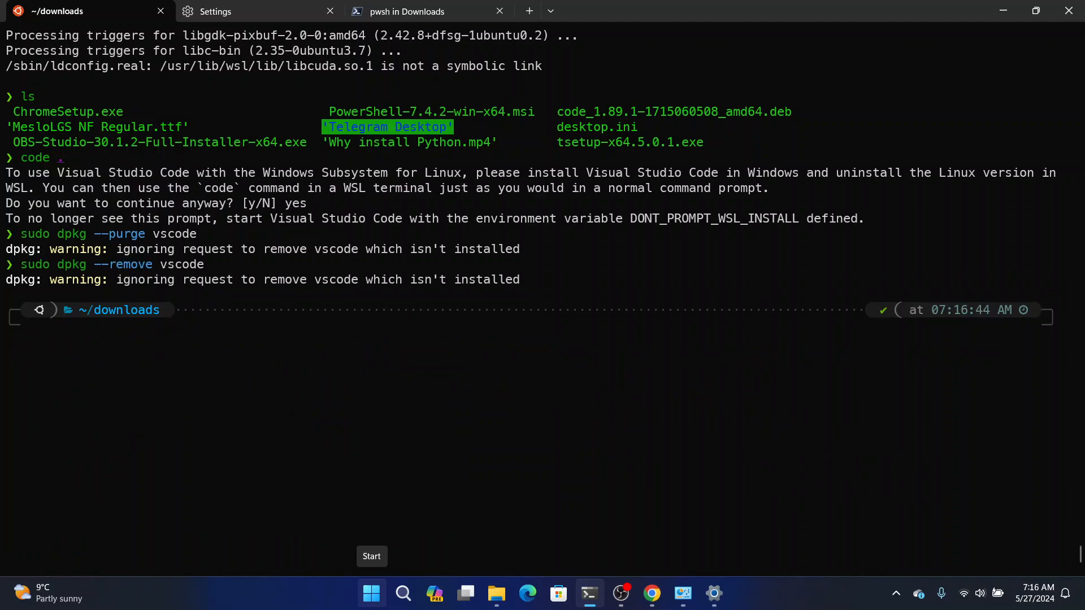
- Remove the Linux Visual Studio Code package with sudo dpkg --remove code
{"action": "key", "text": "Up"}
{"action": "key", "text": "BackSpace"}
{"action": "key", "text": "BackSpace"}
{"action": "key", "text": "BackSpace"}
{"action": "key", "text": "BackSpace"}
{"action": "key", "text": "BackSpace"}
{"action": "key", "text": "BackSpace"}
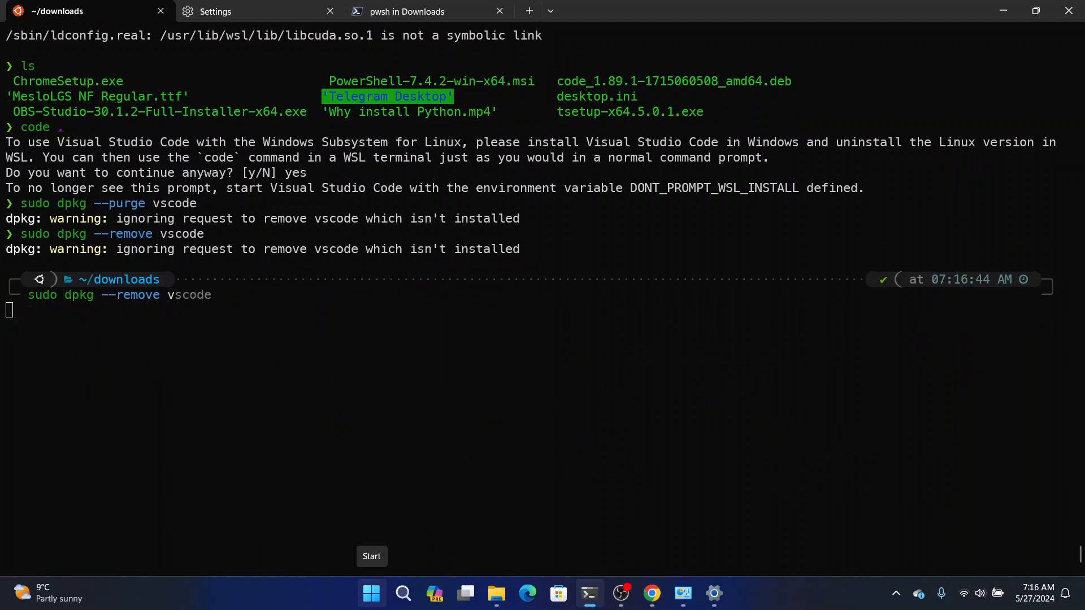
{"action": "key", "text": "Tab"}
{"action": "key", "text": "BackSpace"}
{"action": "type", "text": "code"}
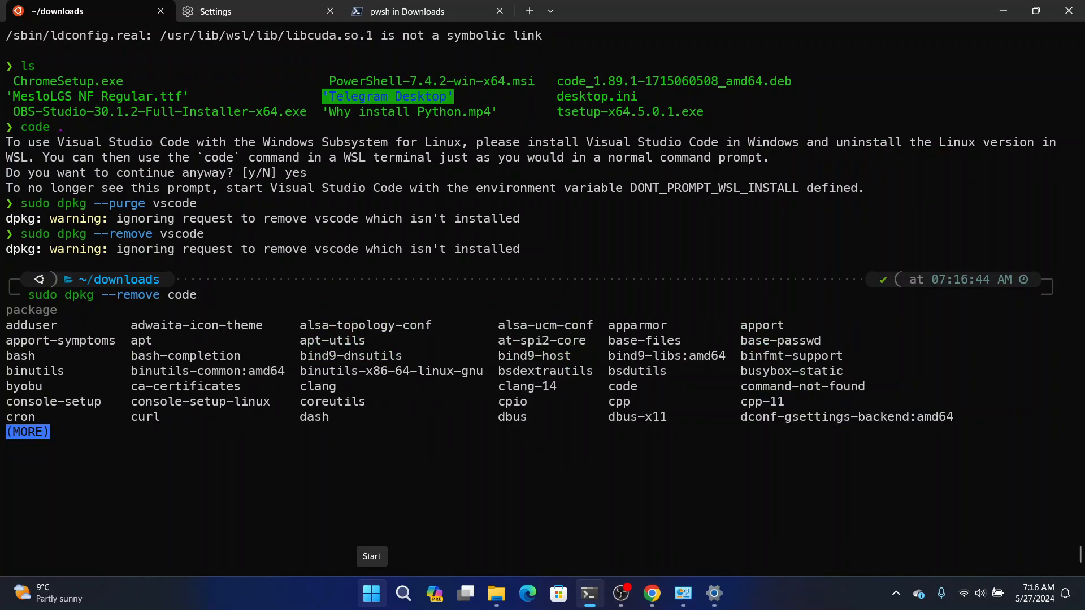
{"action": "key", "text": "Return"}
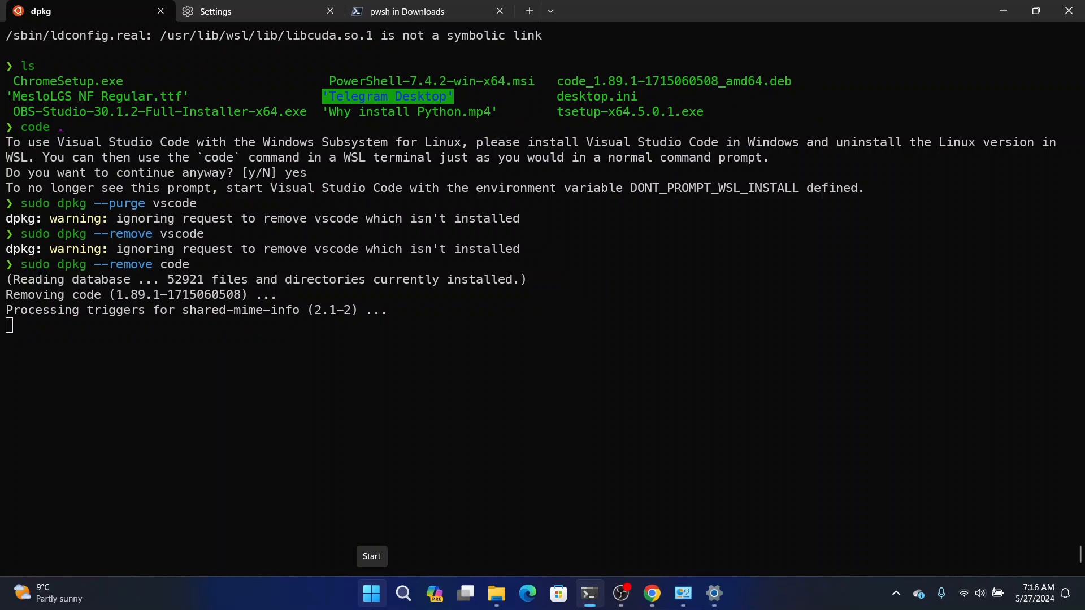
- Try to purge the code package with sudo dpkg --purge code -y
{"action": "key", "text": "Up"}
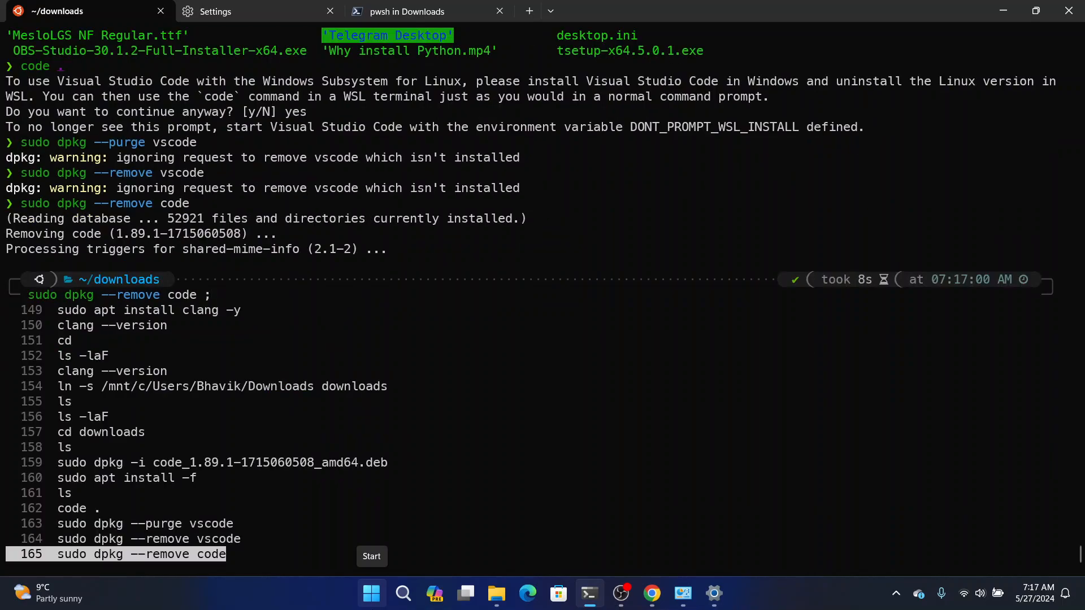
{"action": "key", "text": "Up"}
{"action": "key", "text": "Up"}
{"action": "key", "text": "Up"}
{"action": "key", "text": "Up"}
{"action": "key", "text": "Up"}
{"action": "key", "text": "Up"}
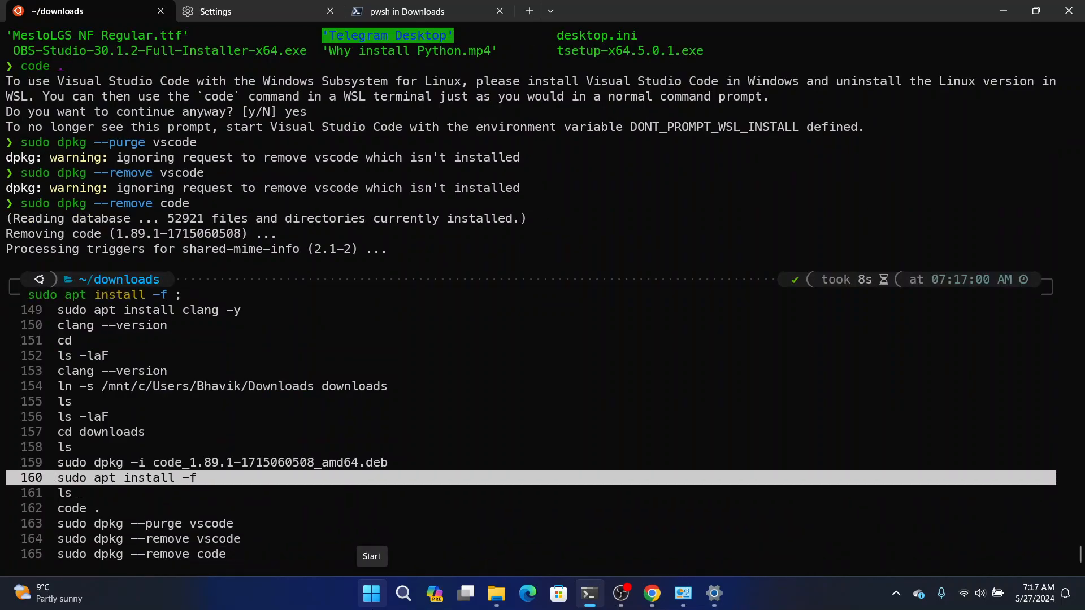
{"action": "key", "text": "Down"}
{"action": "key", "text": "Down"}
{"action": "key", "text": "BackSpace"}
{"action": "key", "text": "BackSpace"}
{"action": "key", "text": "BackSpace"}
{"action": "type", "text": "sudo "}
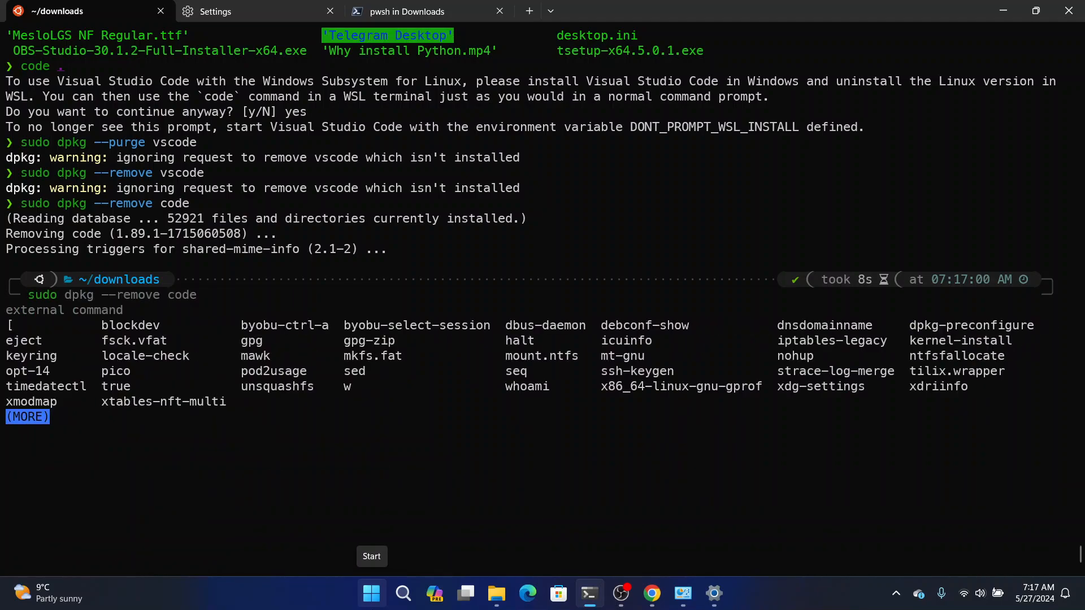
{"action": "type", "text": "dpk"}
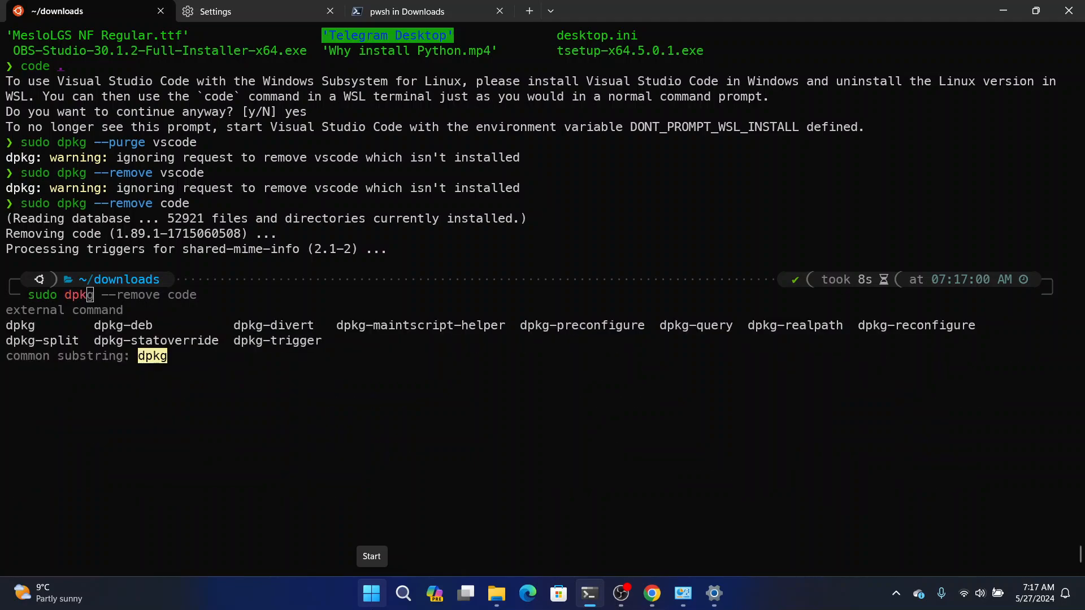
{"action": "type", "text": "g --pu"}
{"action": "key", "text": "Tab"}
{"action": "type", "text": "code -y"}
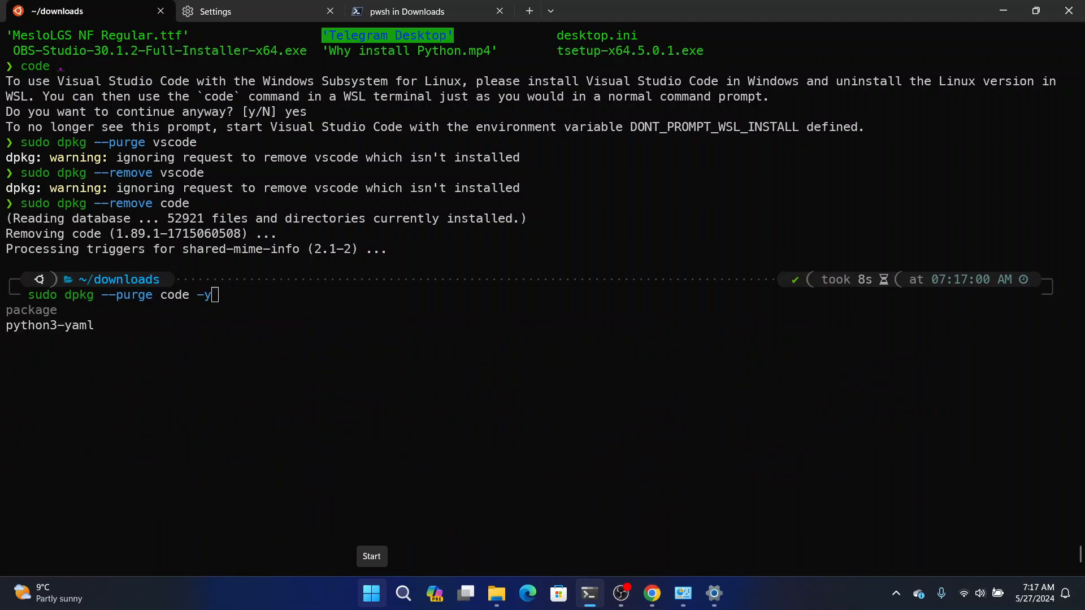
{"action": "key", "text": "Return"}
- Try to remove the code package through apt with sudo apt remove code
{"action": "type", "text": "s"}
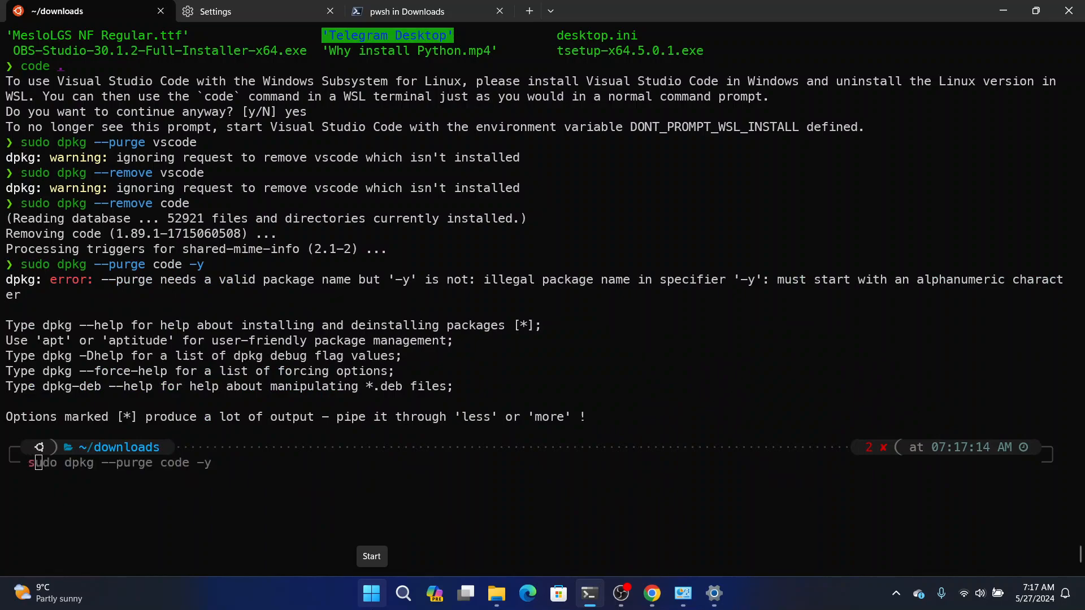
{"action": "type", "text": "udo apt re"}
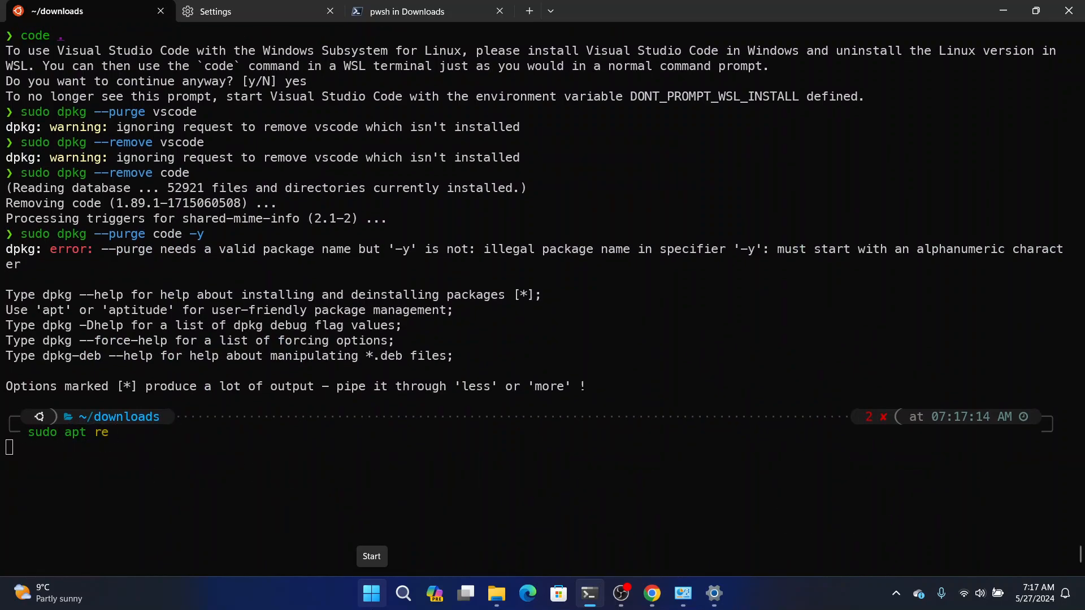
{"action": "type", "text": "move code"}
{"action": "key", "text": "Return"}
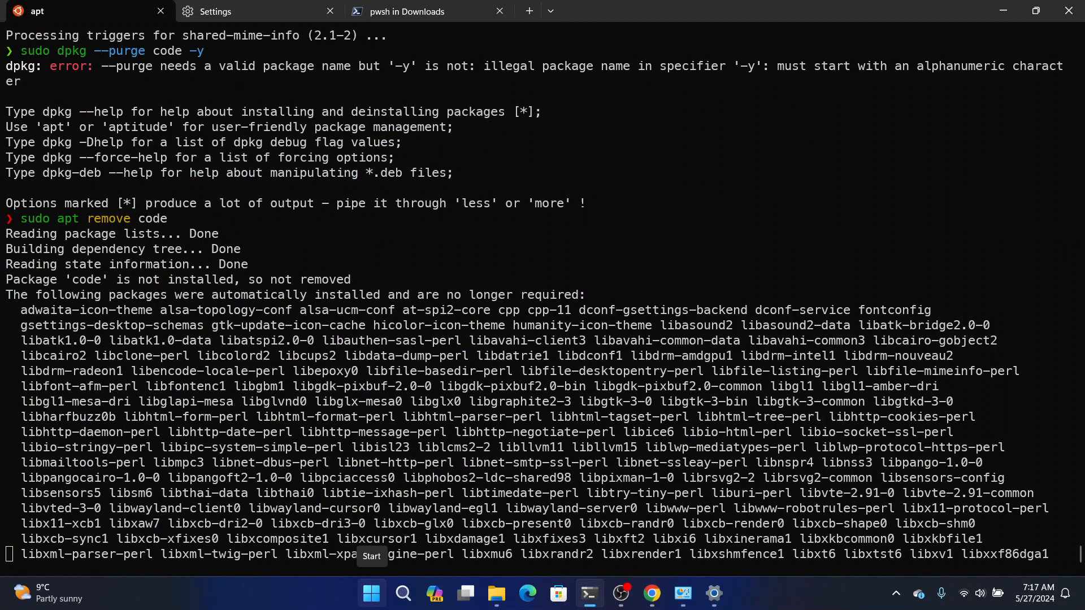
- Purge the remaining configuration of the code package with sudo apt purge code, answering y to continue
{"action": "type", "text": "sudo "}
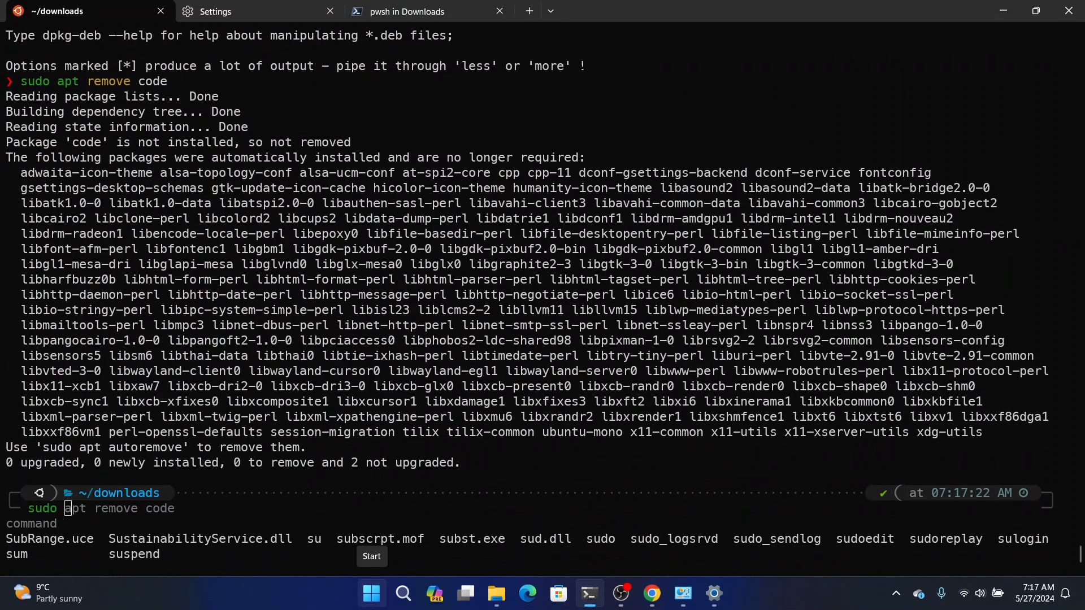
{"action": "type", "text": "apt purge code"}
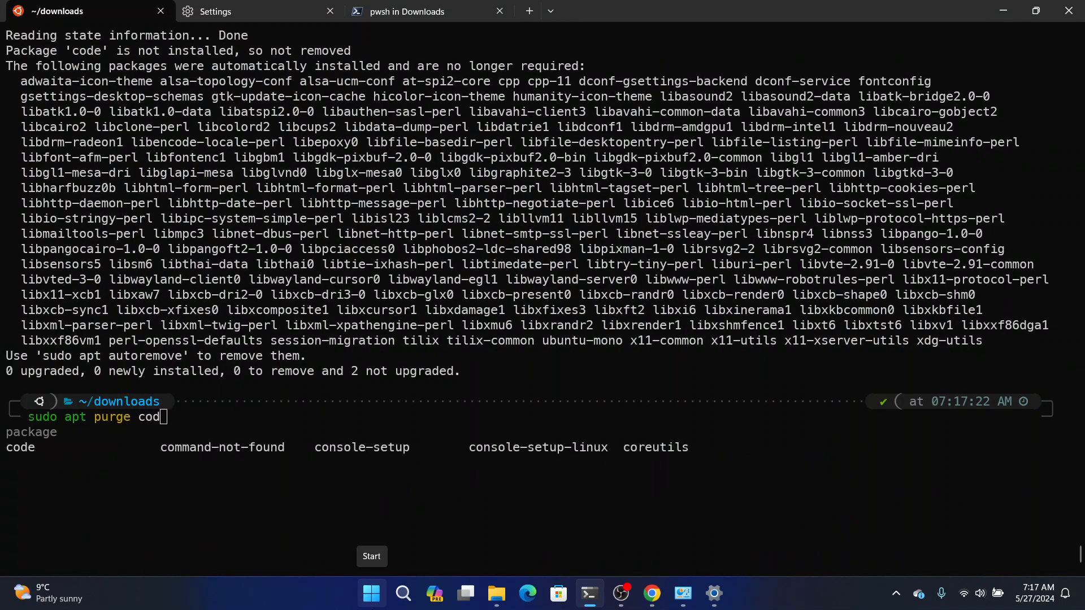
{"action": "key", "text": "Return"}
{"action": "type", "text": "y"}
{"action": "key", "text": "Return"}
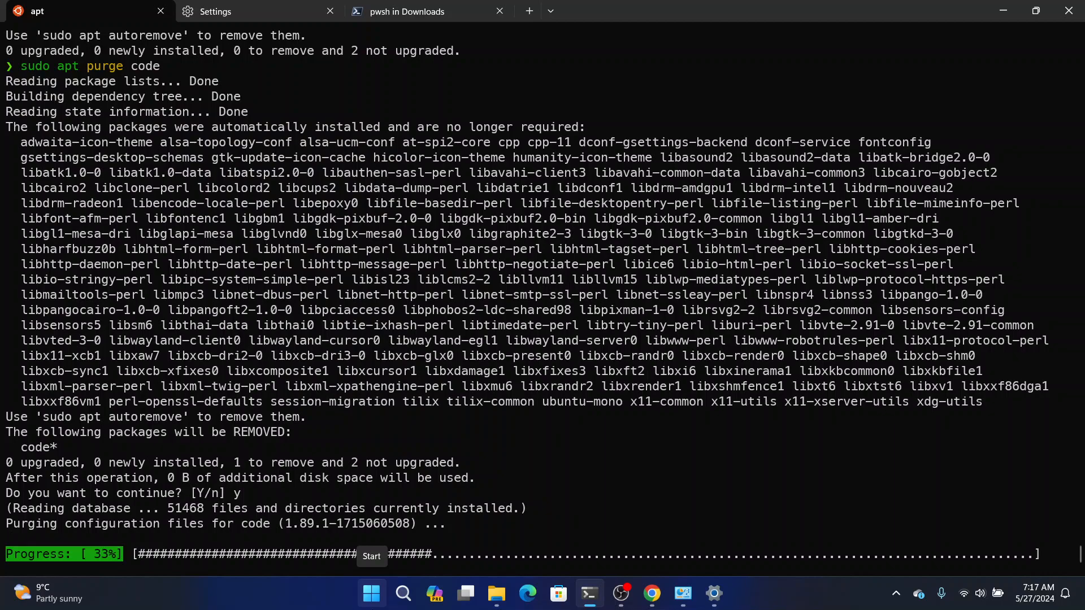
- Clean up unneeded packages with sudo apt autoremove -y && sudo apt autoclean -y
{"action": "type", "text": "sydo"}
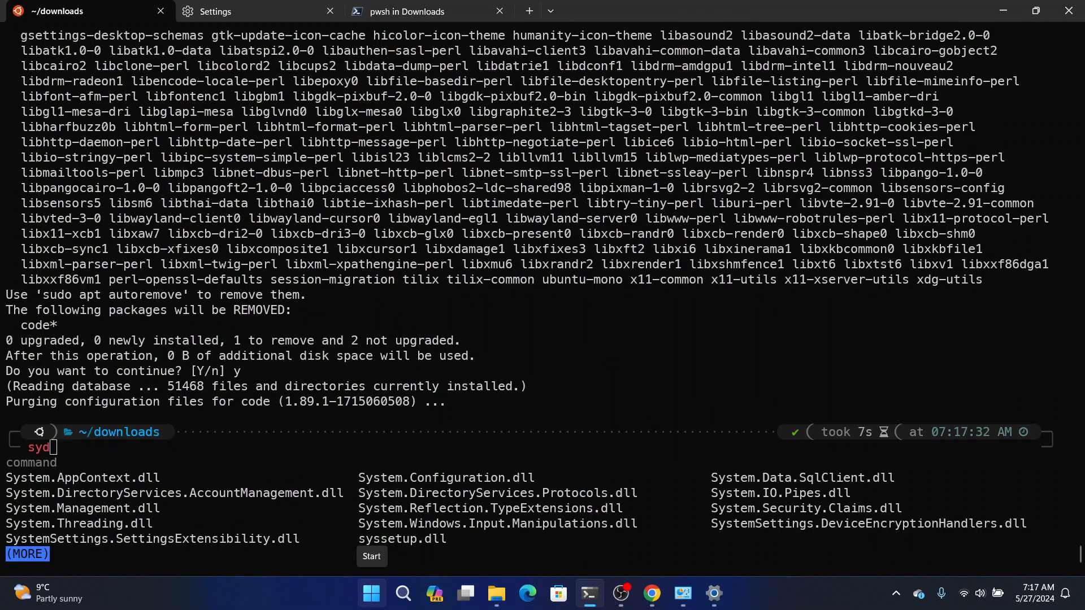
{"action": "key", "text": "BackSpace"}
{"action": "key", "text": "BackSpace"}
{"action": "key", "text": "BackSpace"}
{"action": "key", "text": "BackSpace"}
{"action": "type", "text": "udo "}
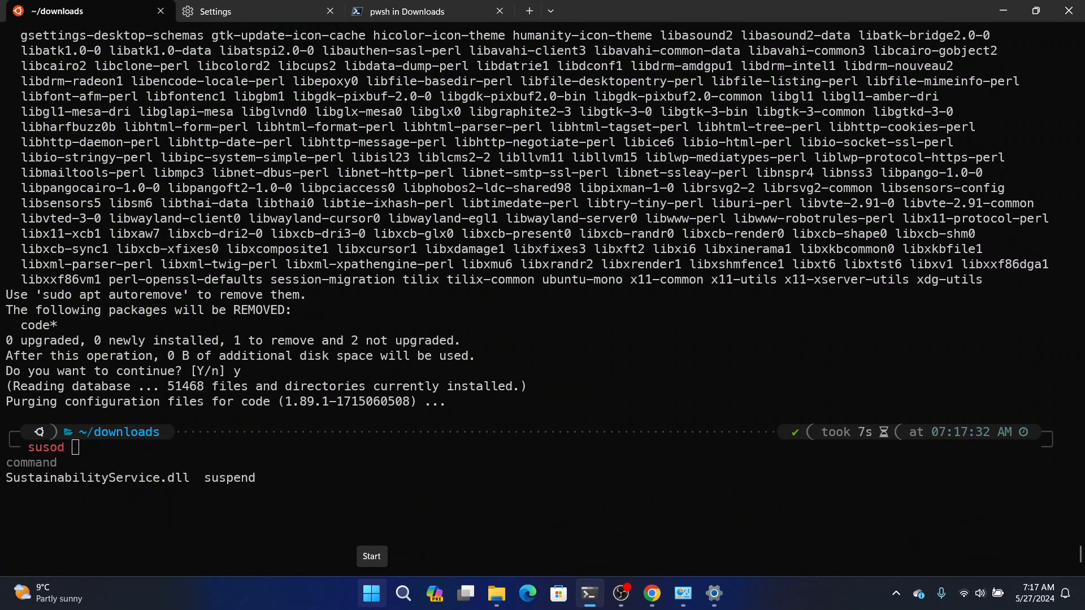
{"action": "type", "text": "apt "}
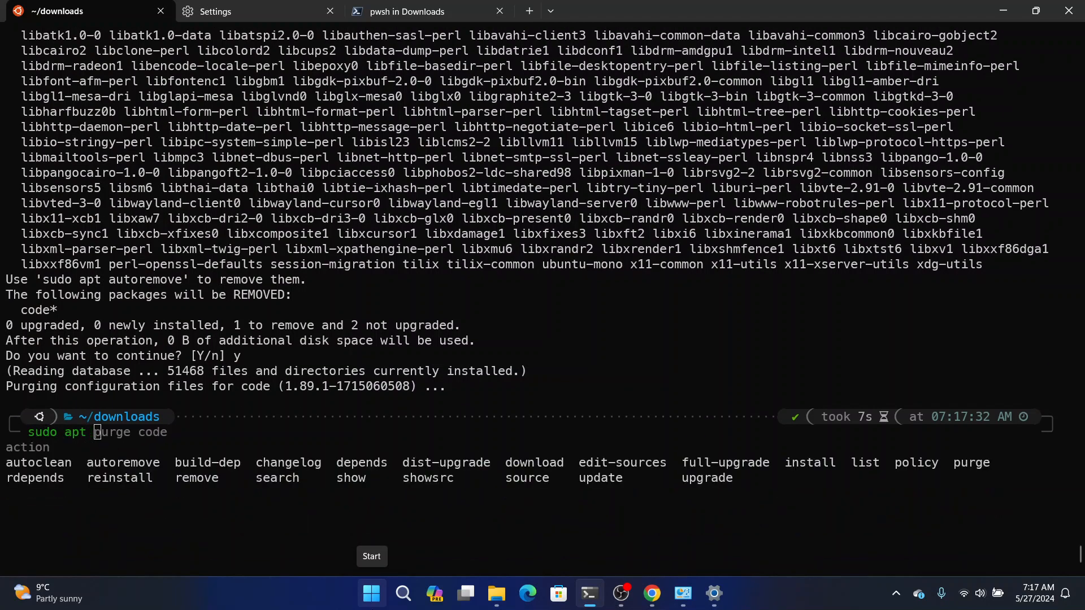
{"action": "type", "text": "re"}
{"action": "key", "text": "BackSpace"}
{"action": "type", "text": "autoremove -y && sudo apt autoclean -y"}
{"action": "key", "text": "Right"}
{"action": "key", "text": "Return"}
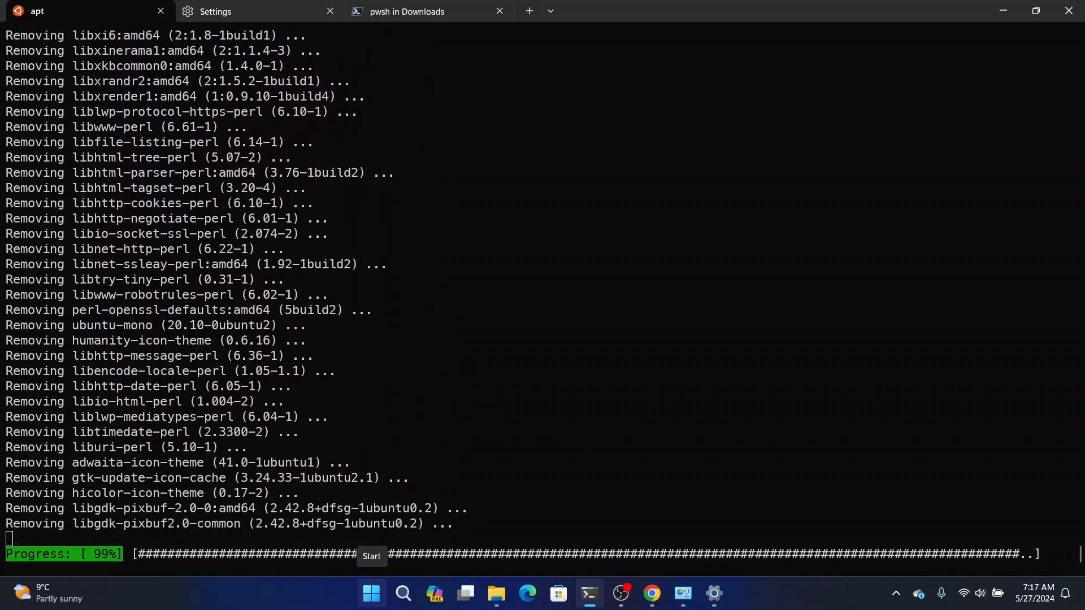
- Return the Ubuntu session to the home directory with cd and clear the terminal output
{"action": "type", "text": "cl"}
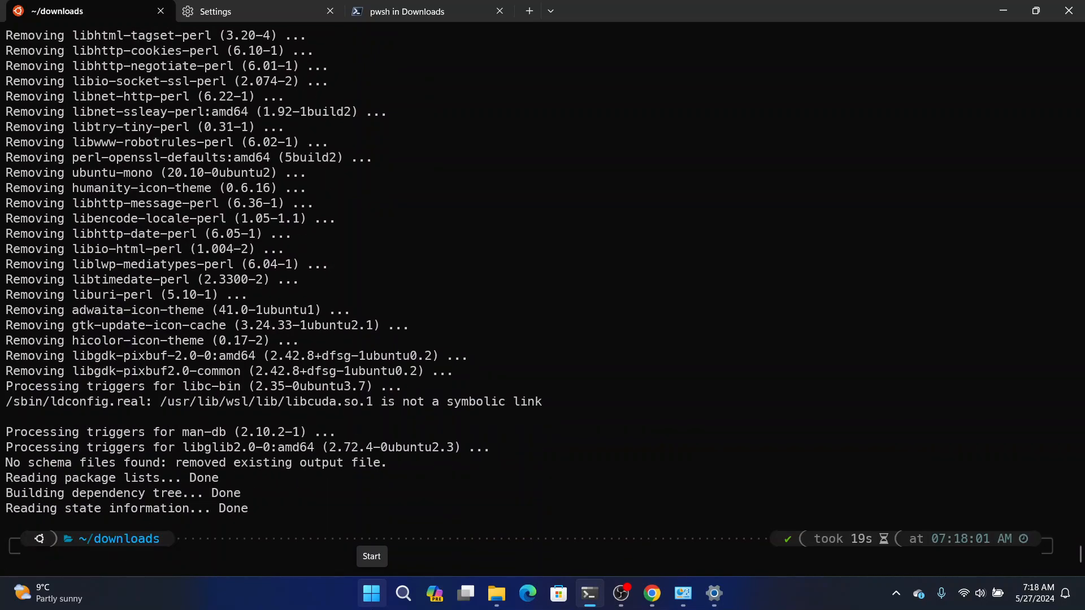
{"action": "key", "text": "Tab"}
{"action": "type", "text": "ear"}
{"action": "key", "text": "Return"}
{"action": "type", "text": "cd"}
{"action": "key", "text": "Return"}
{"action": "type", "text": "clear"}
{"action": "key", "text": "Return"}
- Run code . in the Ubuntu home directory to test whether the command still exists, and clear the output
{"action": "type", "text": "code ."}
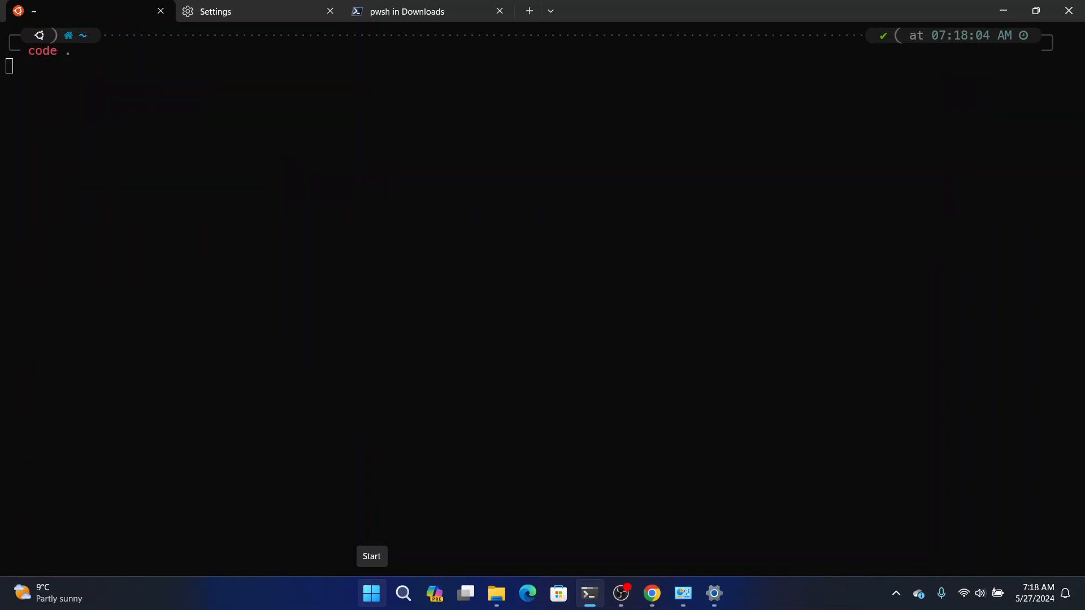
{"action": "key", "text": "Return"}
{"action": "type", "text": "clear"}
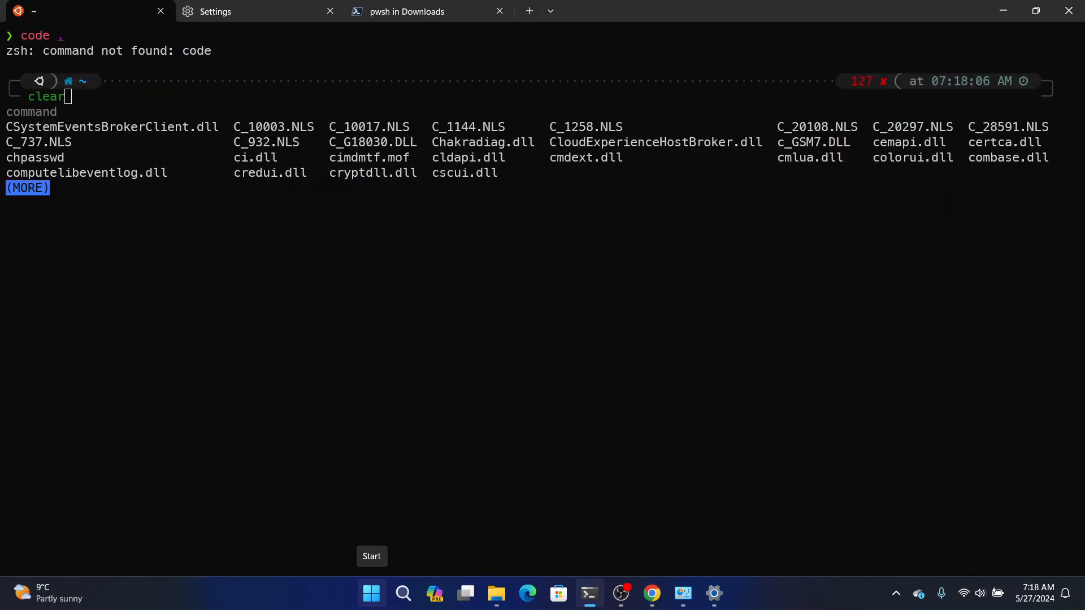
{"action": "key", "text": "Return"}
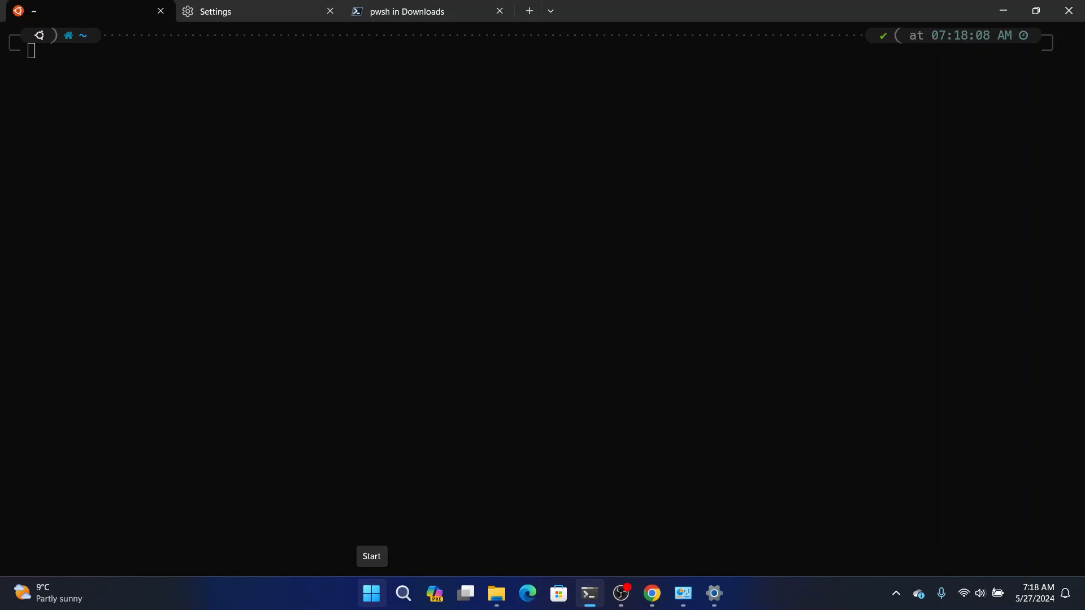
- List the Ubuntu home directory's contents with ls and, including hidden files and details, with ls -laF
{"action": "type", "text": "ls"}
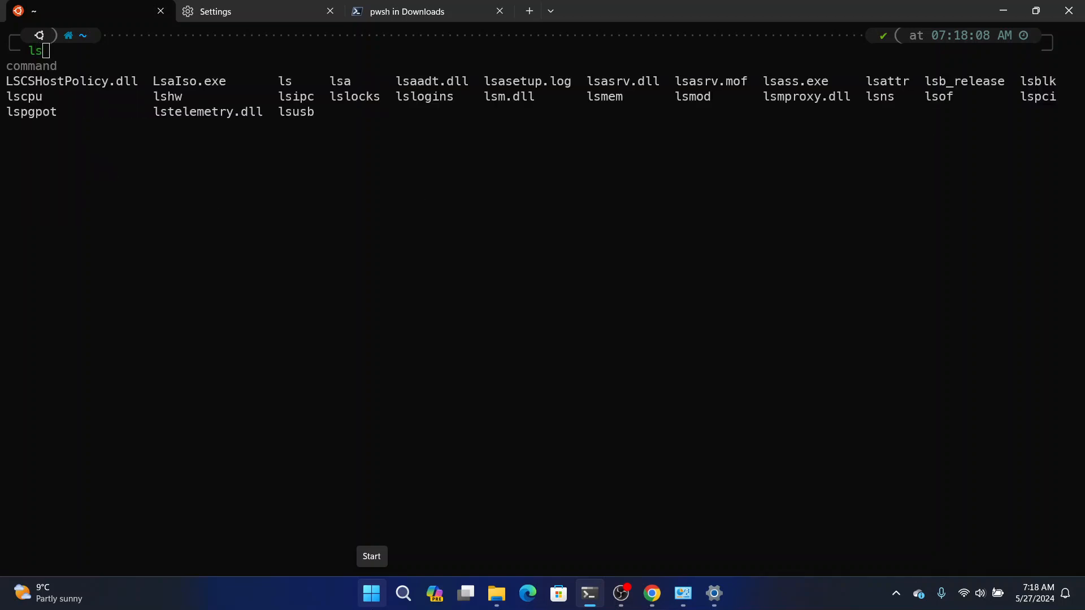
{"action": "key", "text": "Return"}
{"action": "type", "text": "ls -laf"}
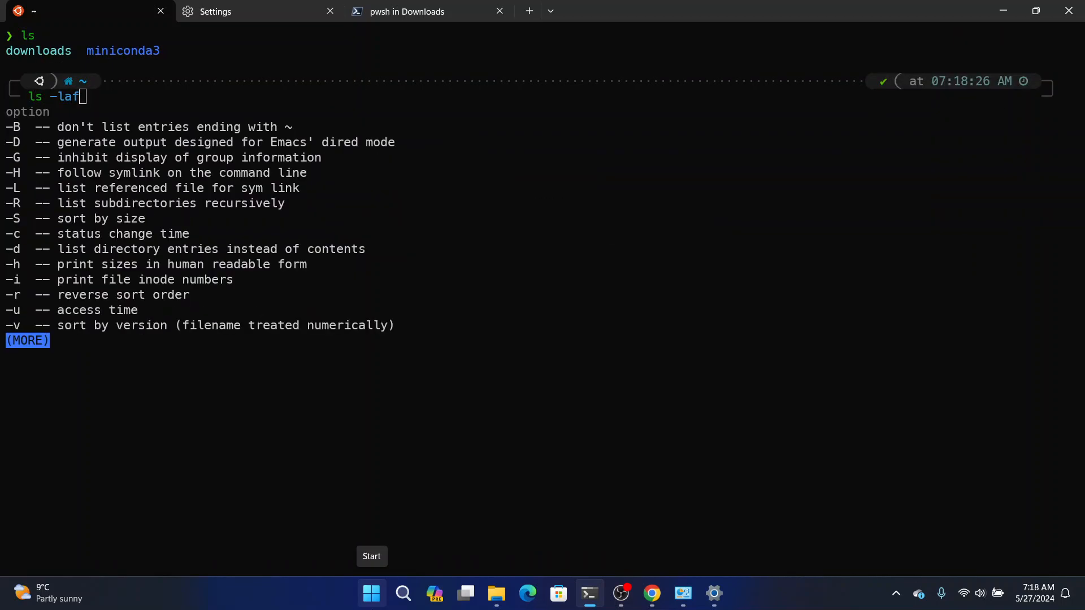
{"action": "key", "text": "BackSpace"}
{"action": "type", "text": "F"}
{"action": "key", "text": "Return"}
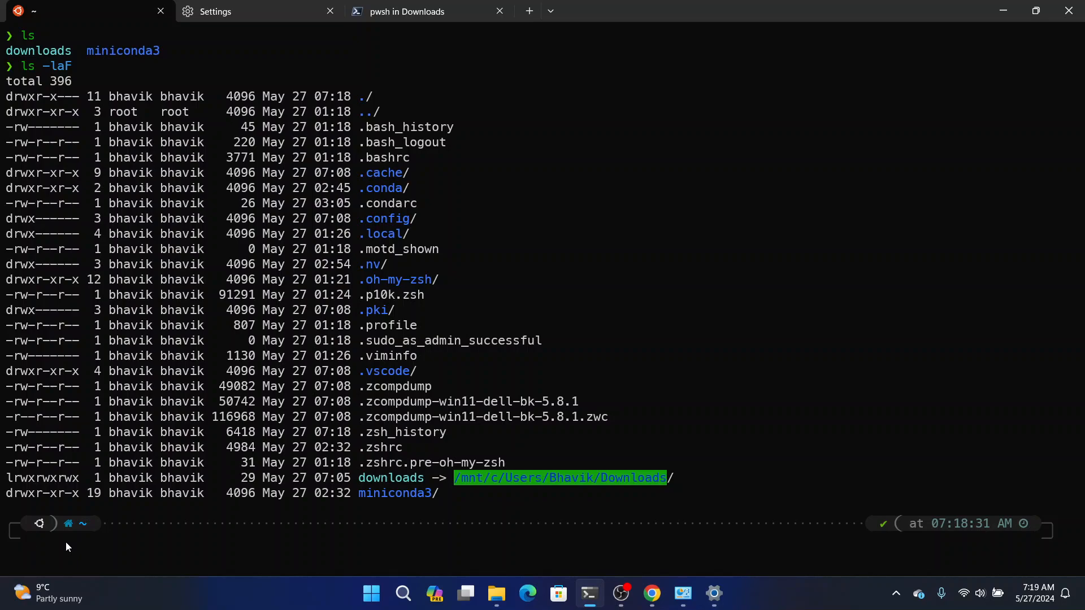
- Close the pwsh tab for Downloads in Terminal and switch to the Chrome window
{"action": "left_click", "coordinate": [469, 11]}
{"action": "left_click", "coordinate": [503, 14]}
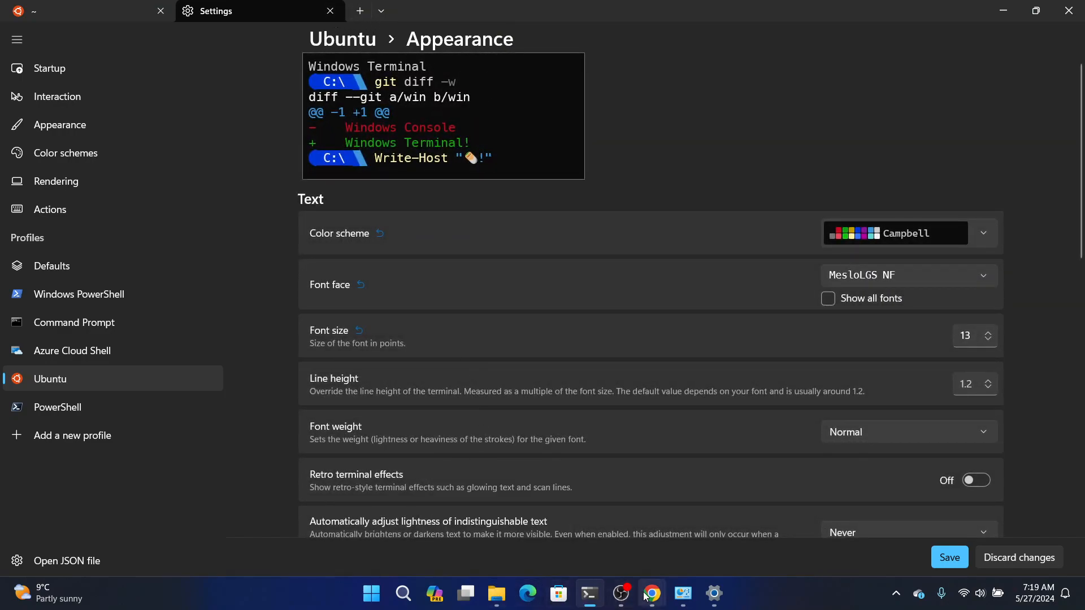
{"action": "mouse_move", "coordinate": [645, 596]}
{"action": "left_click", "coordinate": [663, 554]}
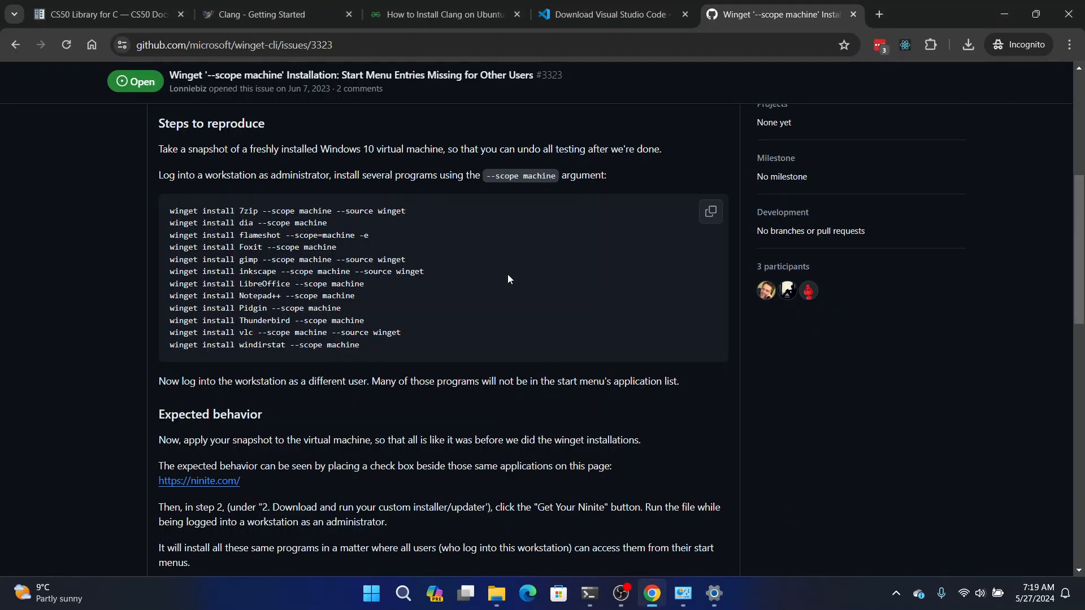
- Load the video author's GitHub profile page on github.com in the current browser tab
{"action": "left_click", "coordinate": [407, 40]}
{"action": "type", "text": "git"}
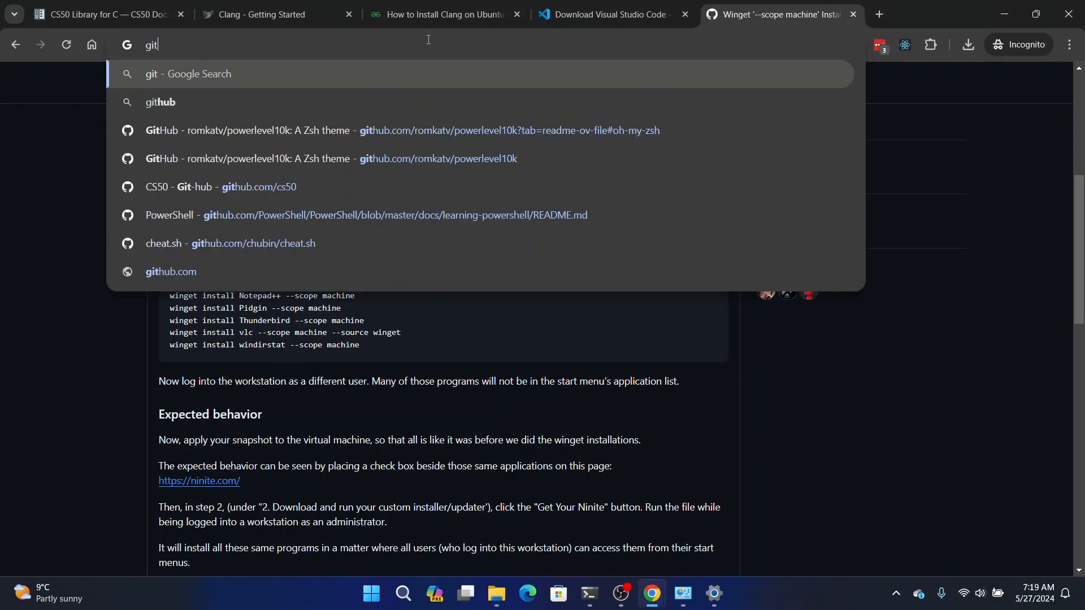
{"action": "type", "text": "hub.com"}
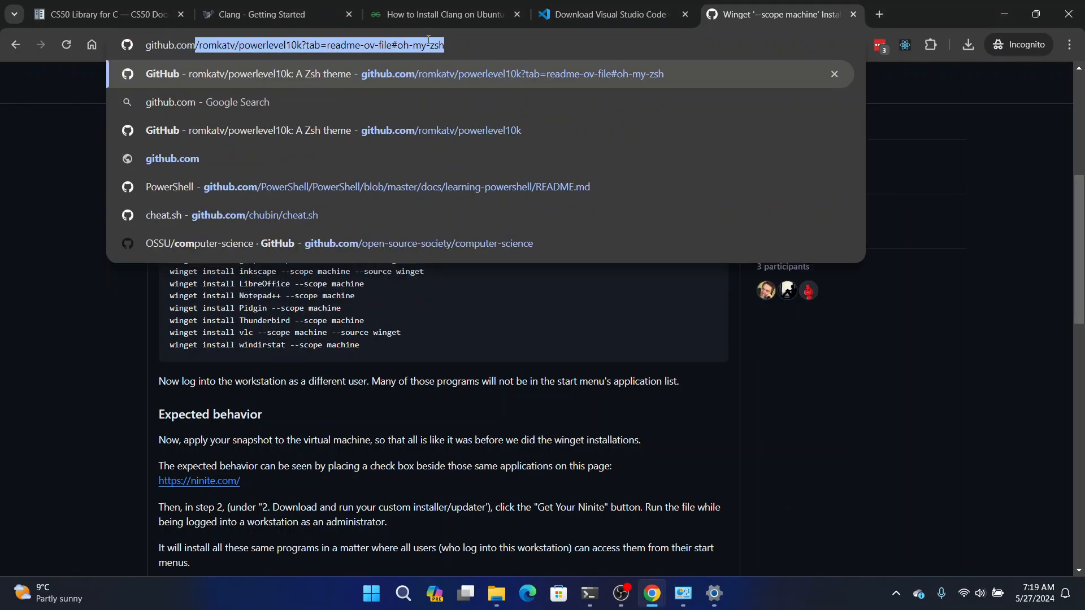
{"action": "type", "text": "/bhavik-knight"}
{"action": "key", "text": "Return"}
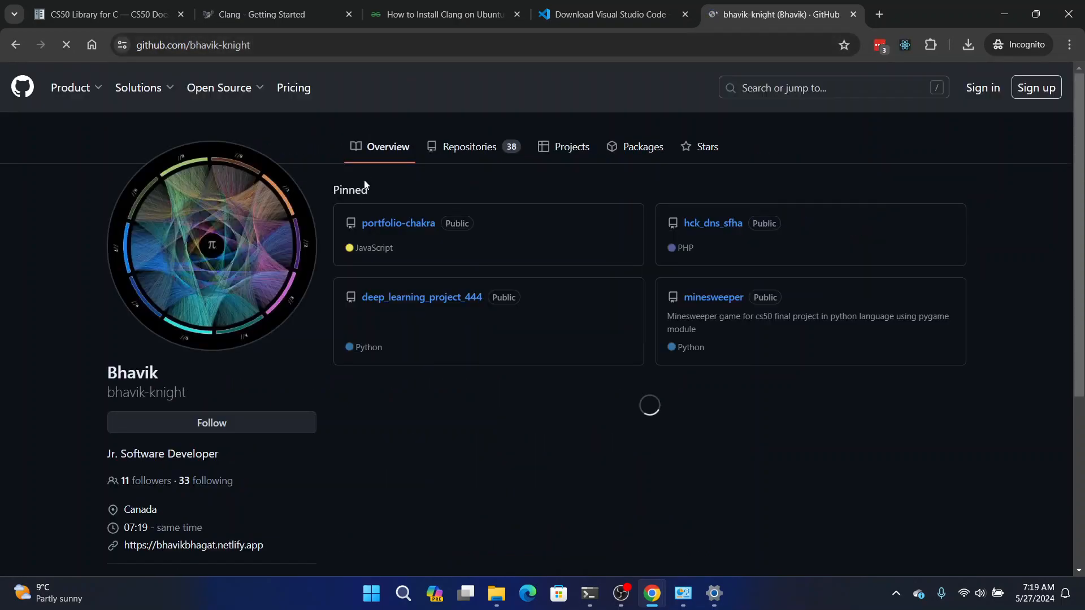
- Filter the author's GitHub repositories by "set" and open the setup_stuff repository
{"action": "left_click", "coordinate": [500, 148]}
{"action": "scroll", "coordinate": [407, 319], "scroll_direction": "down", "scroll_amount": 5}
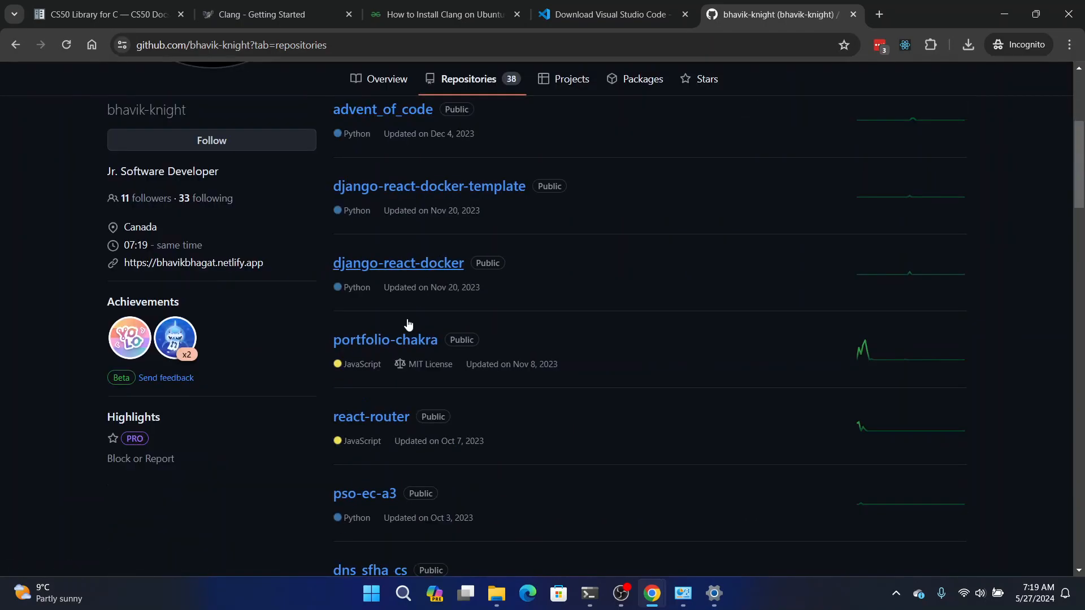
{"action": "scroll", "coordinate": [407, 319], "scroll_direction": "up", "scroll_amount": 5}
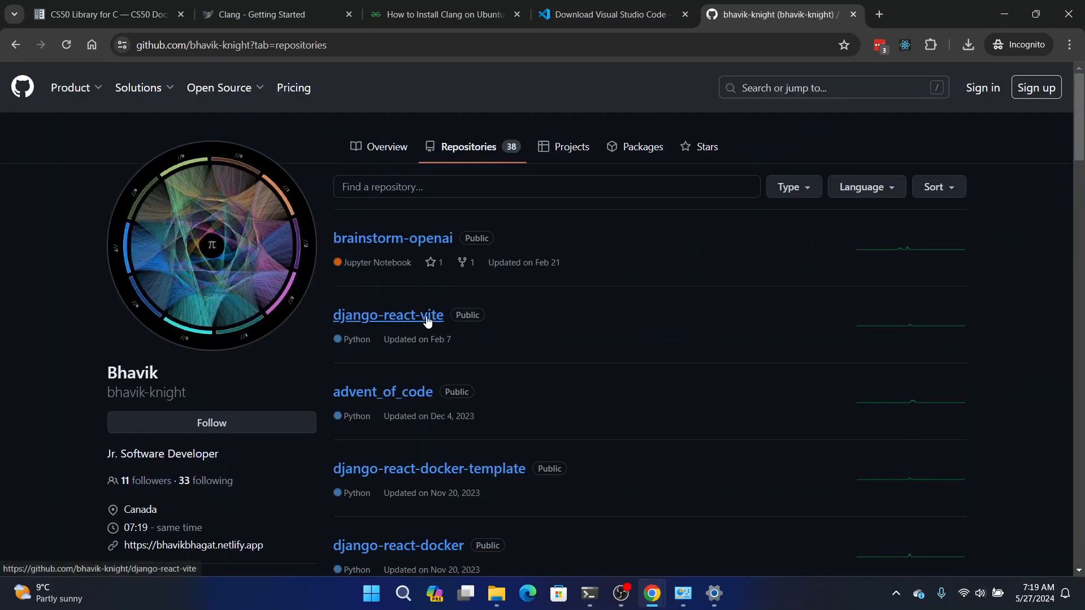
{"action": "left_click", "coordinate": [548, 186]}
{"action": "type", "text": "set"}
{"action": "left_click", "coordinate": [367, 278]}
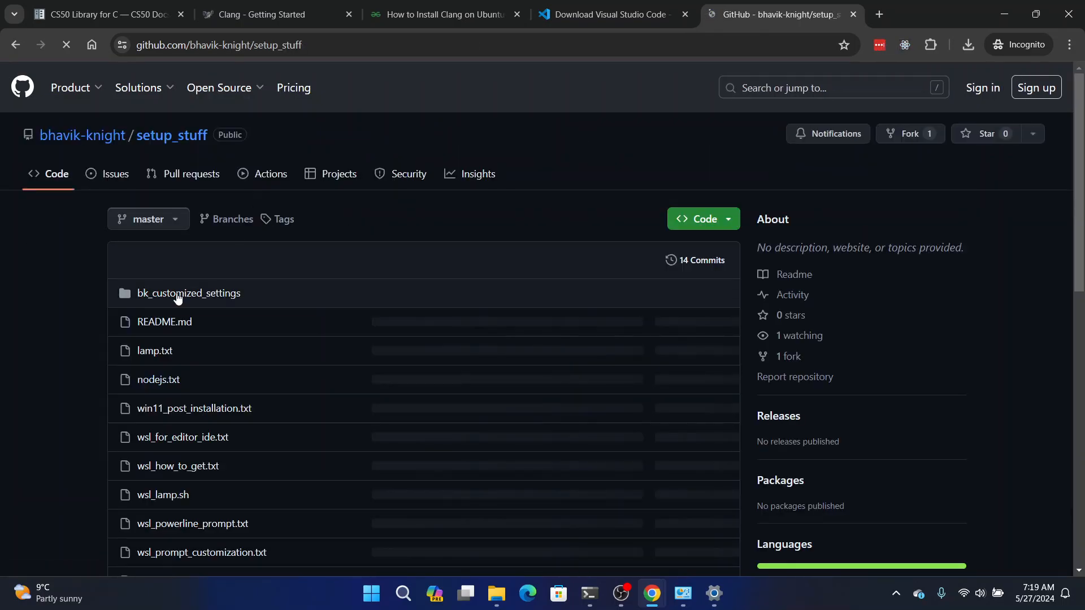
- Open bash_aliases in the bk_customized_settings folder and read through its alias and path variable definitions
{"action": "left_click", "coordinate": [181, 298]}
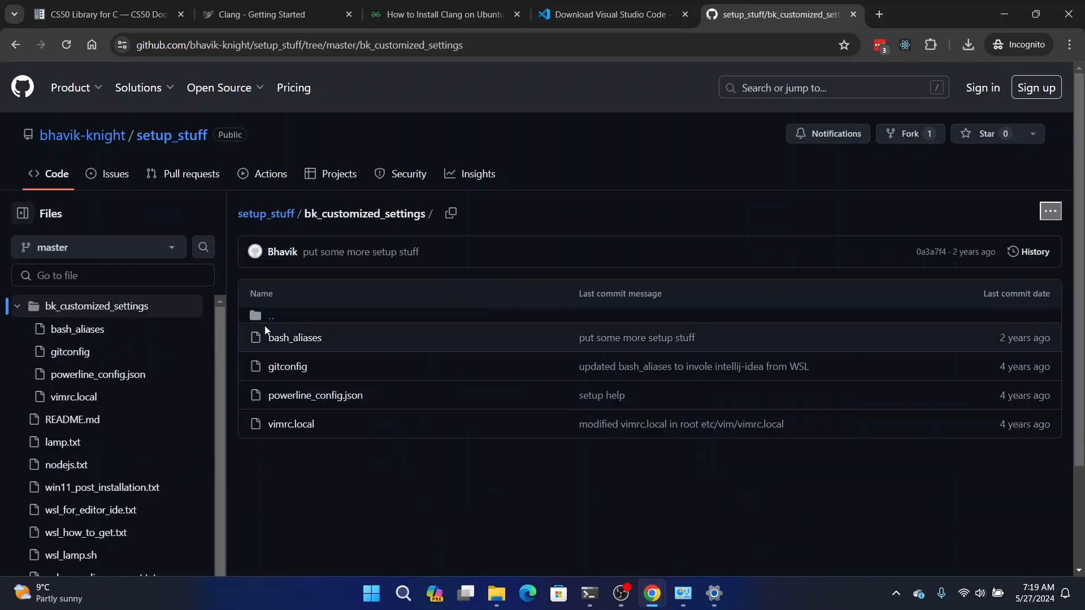
{"action": "left_click", "coordinate": [285, 338]}
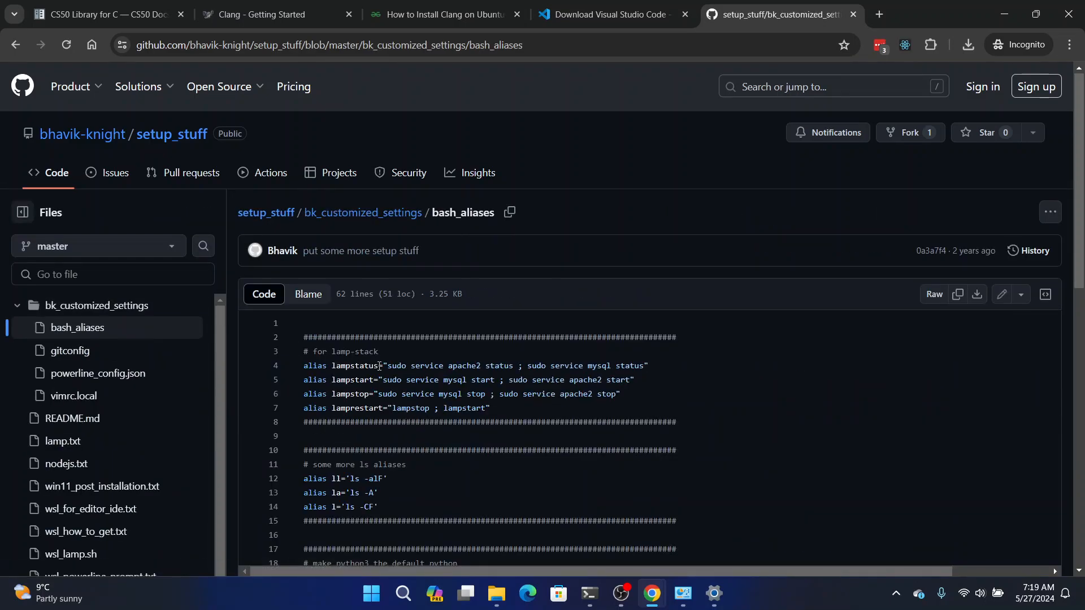
{"action": "scroll", "coordinate": [379, 366], "scroll_direction": "down", "scroll_amount": 3}
{"action": "scroll", "coordinate": [378, 210], "scroll_direction": "down", "scroll_amount": 3}
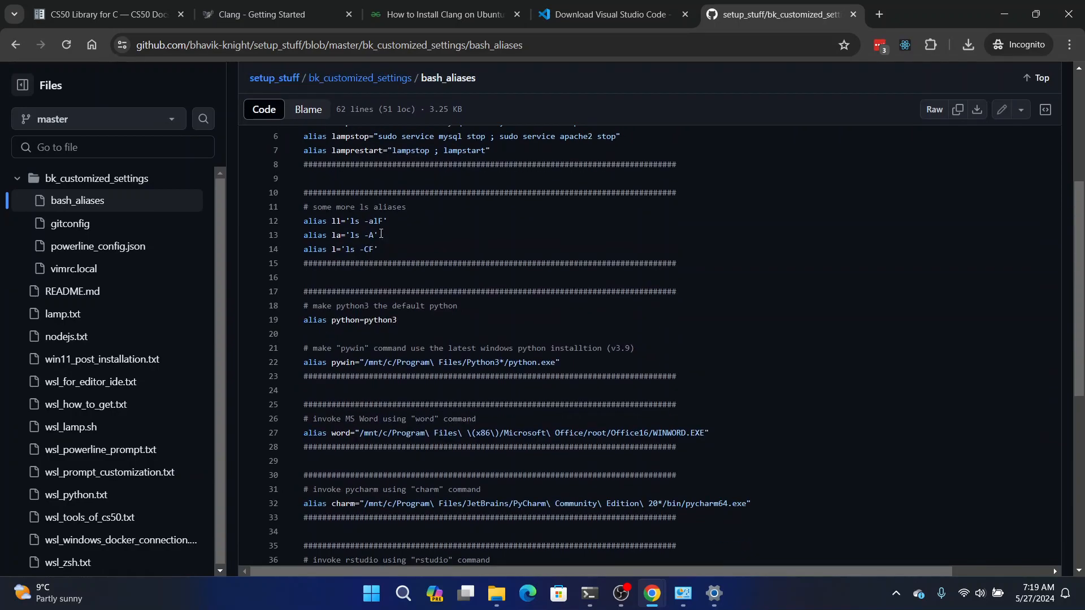
{"action": "scroll", "coordinate": [381, 241], "scroll_direction": "up", "scroll_amount": 2}
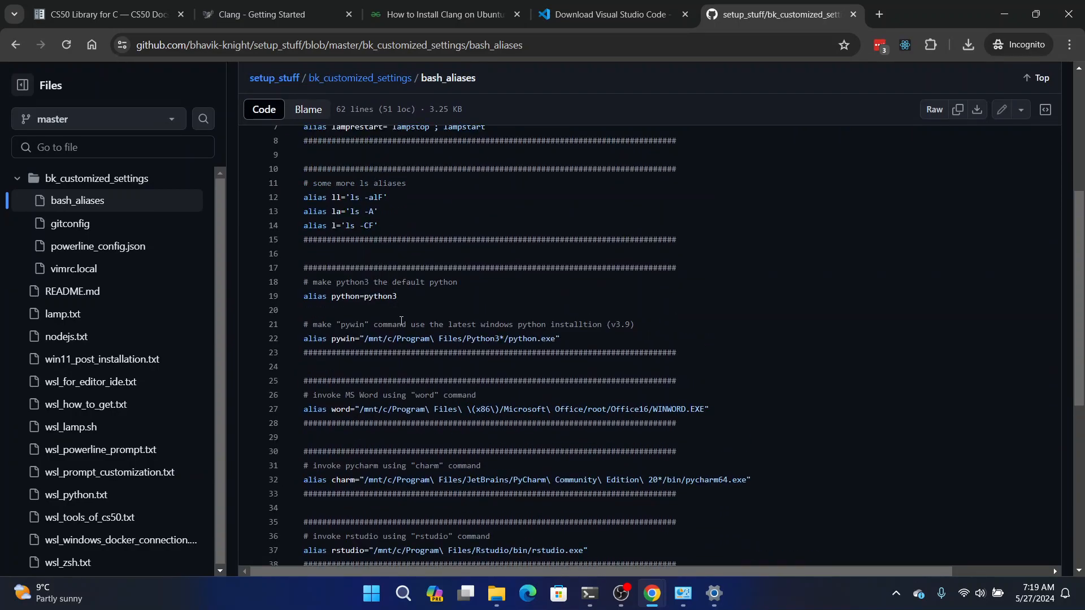
{"action": "scroll", "coordinate": [401, 320], "scroll_direction": "up", "scroll_amount": 2}
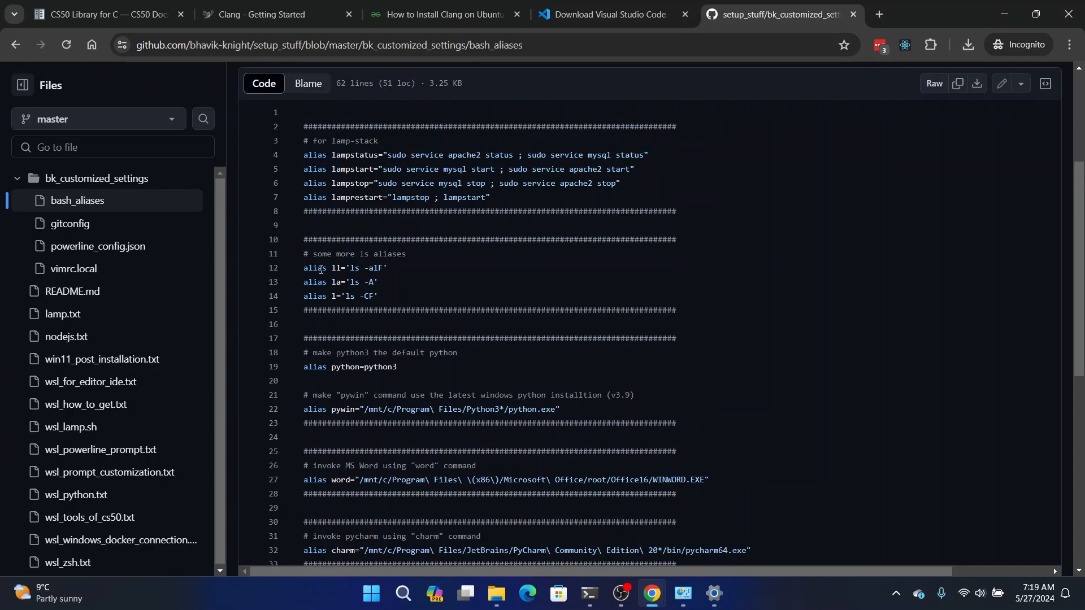
{"action": "scroll", "coordinate": [403, 431], "scroll_direction": "down", "scroll_amount": 2}
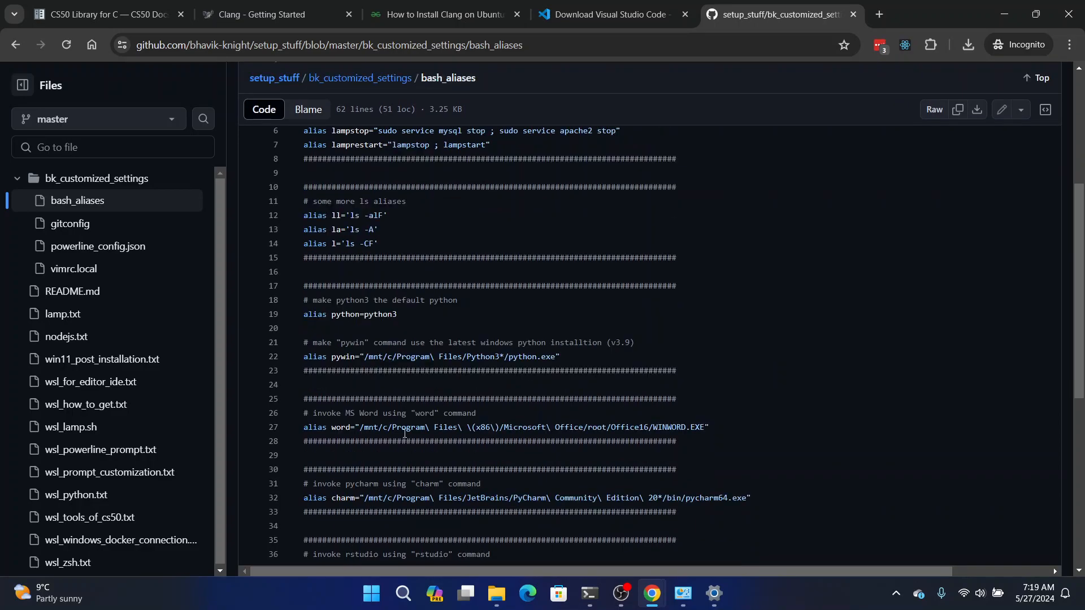
{"action": "scroll", "coordinate": [330, 412], "scroll_direction": "down", "scroll_amount": 4}
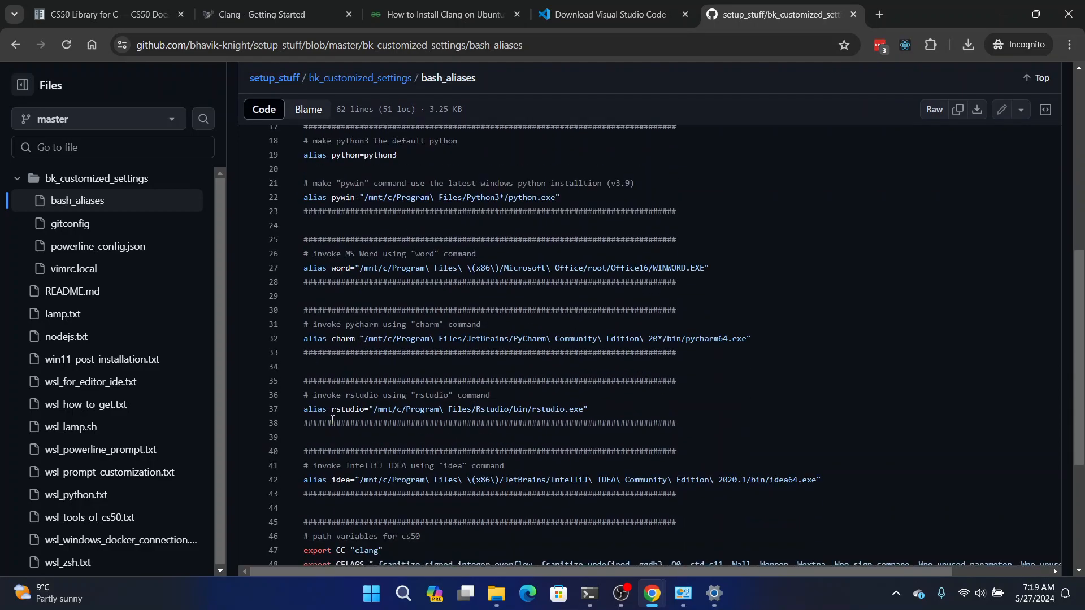
{"action": "scroll", "coordinate": [332, 420], "scroll_direction": "down", "scroll_amount": 2}
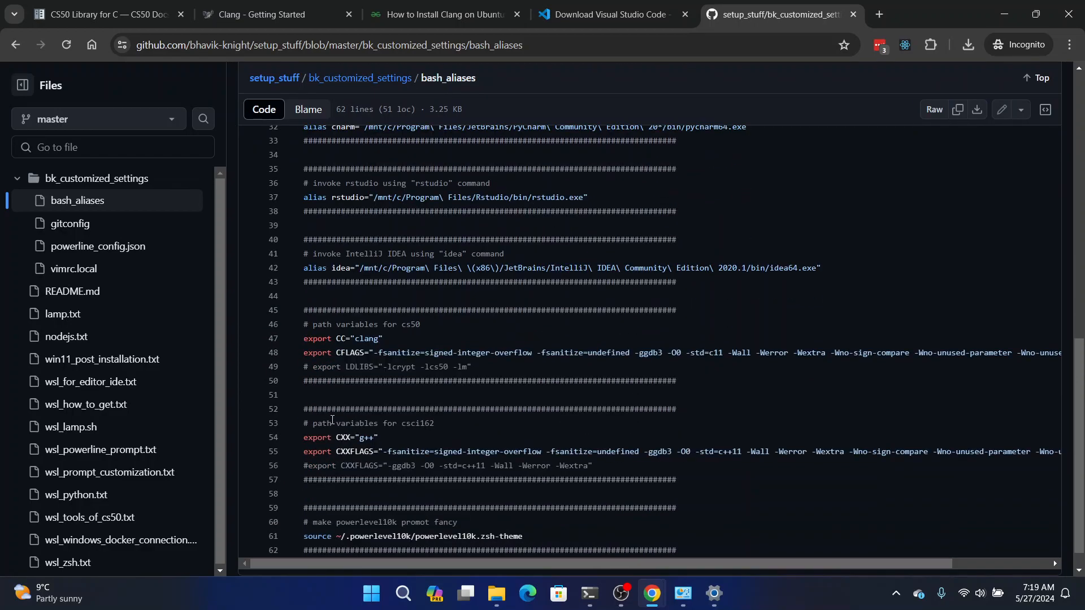
{"action": "scroll", "coordinate": [332, 428], "scroll_direction": "up", "scroll_amount": 5}
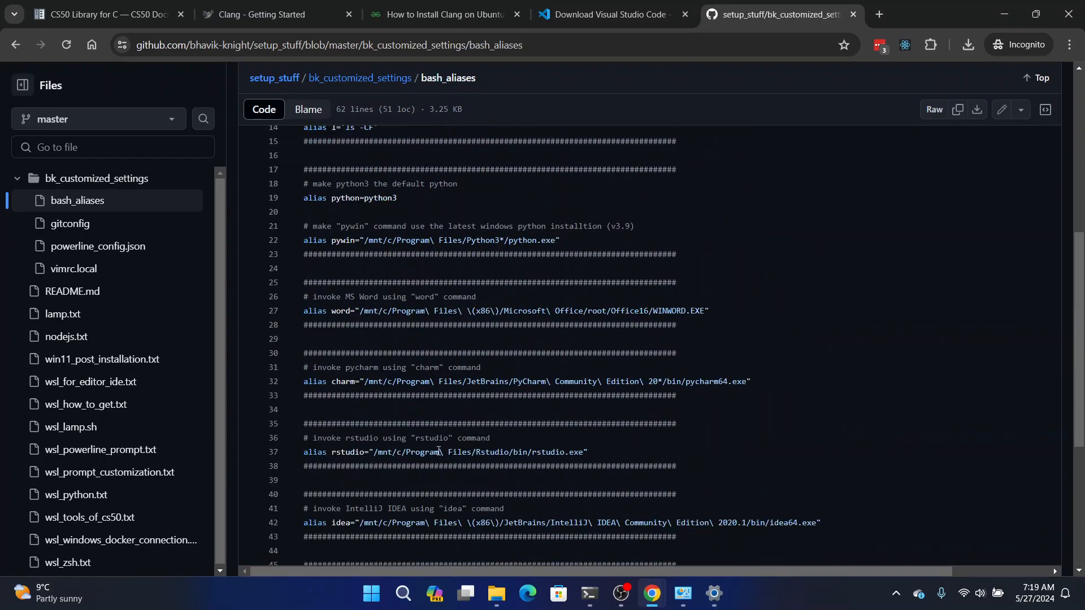
{"action": "scroll", "coordinate": [471, 352], "scroll_direction": "up", "scroll_amount": 3}
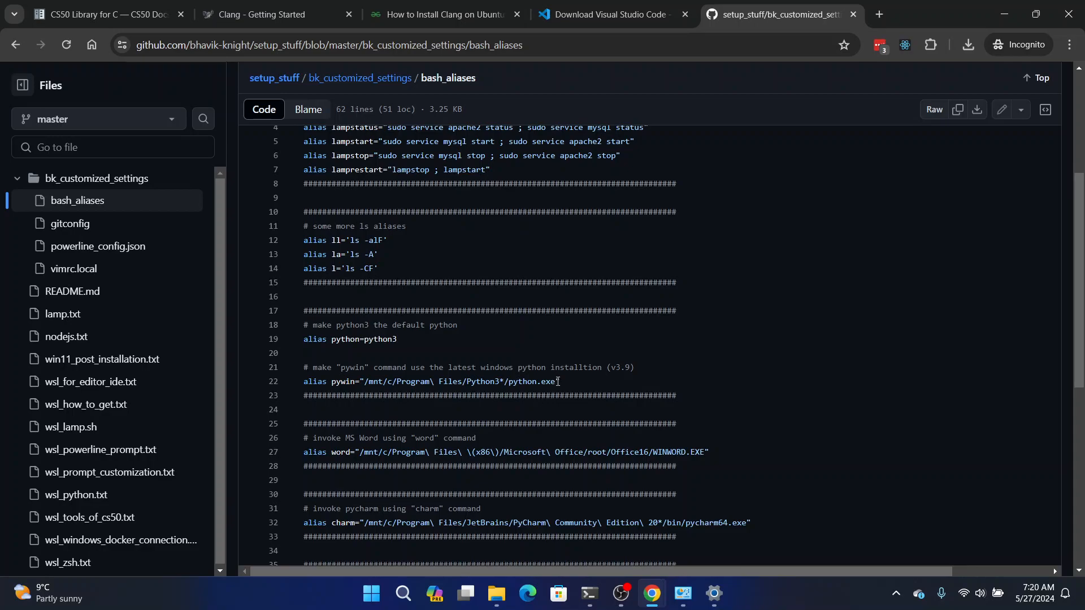
{"action": "scroll", "coordinate": [557, 381], "scroll_direction": "down", "scroll_amount": 9}
{"action": "scroll", "coordinate": [644, 441], "scroll_direction": "up", "scroll_amount": 12}
{"action": "scroll", "coordinate": [644, 440], "scroll_direction": "up", "scroll_amount": 1}
- Switch to the Ubuntu session in Terminal, open ~/.bash_aliases in vim and enter insert mode
{"action": "key", "text": "alt+Tab"}
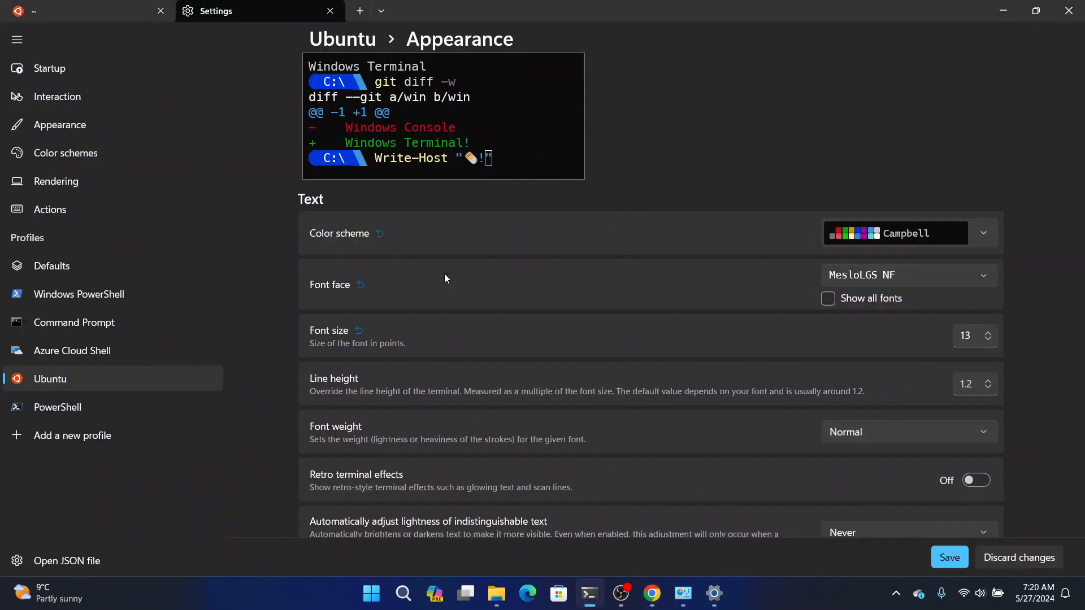
{"action": "key", "text": "alt+Tab"}
{"action": "key", "text": "alt+Tab"}
{"action": "key", "text": "alt+Tab"}
{"action": "key", "text": "alt+Tab"}
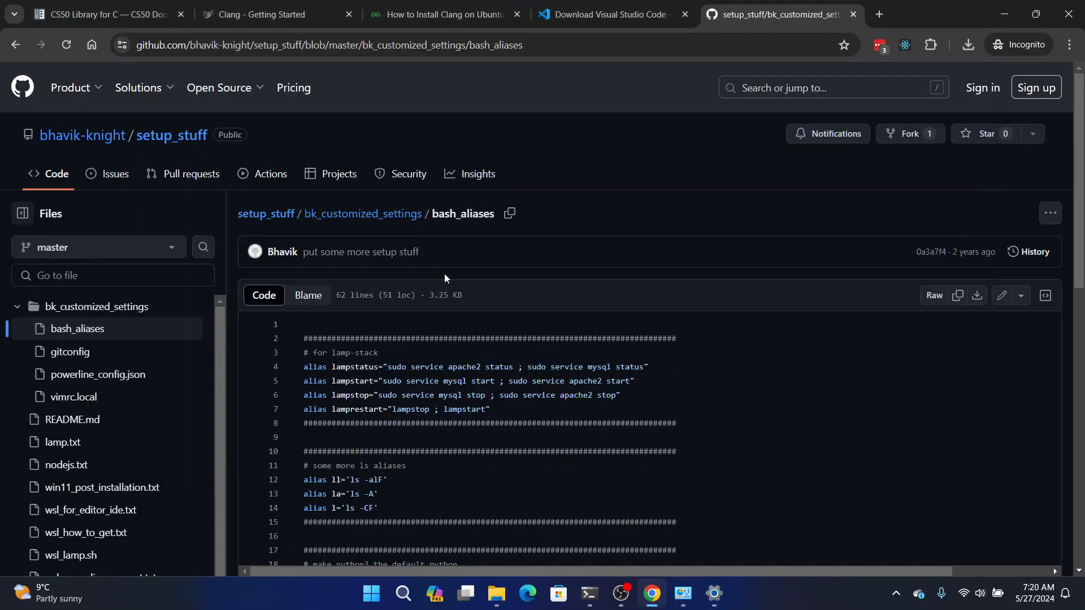
{"action": "key", "text": "alt+Tab"}
{"action": "key", "text": "alt+Tab"}
{"action": "left_click", "coordinate": [90, 11]}
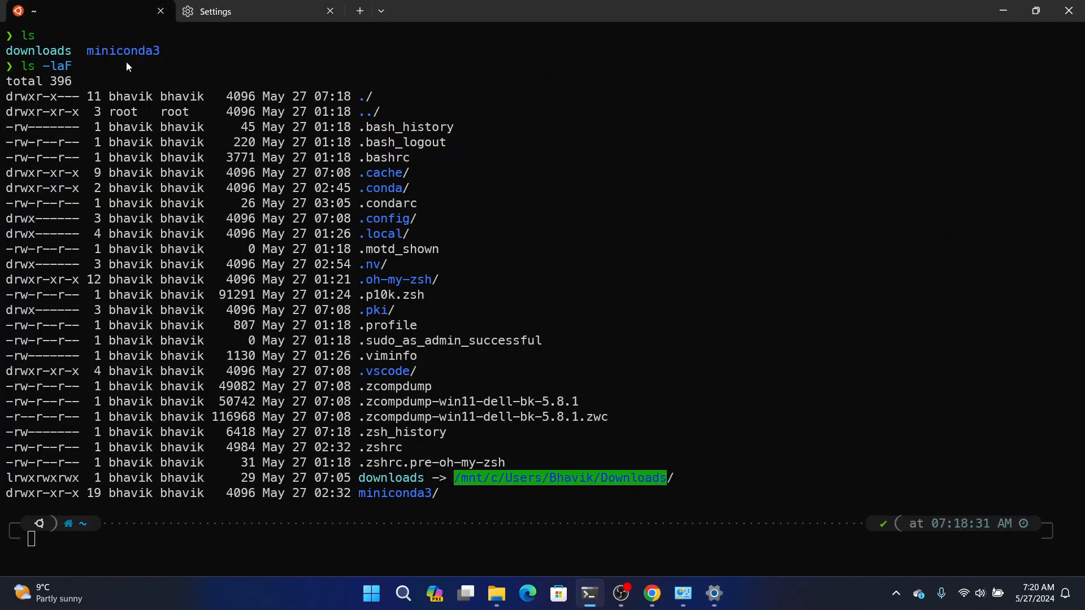
{"action": "type", "text": "vi"}
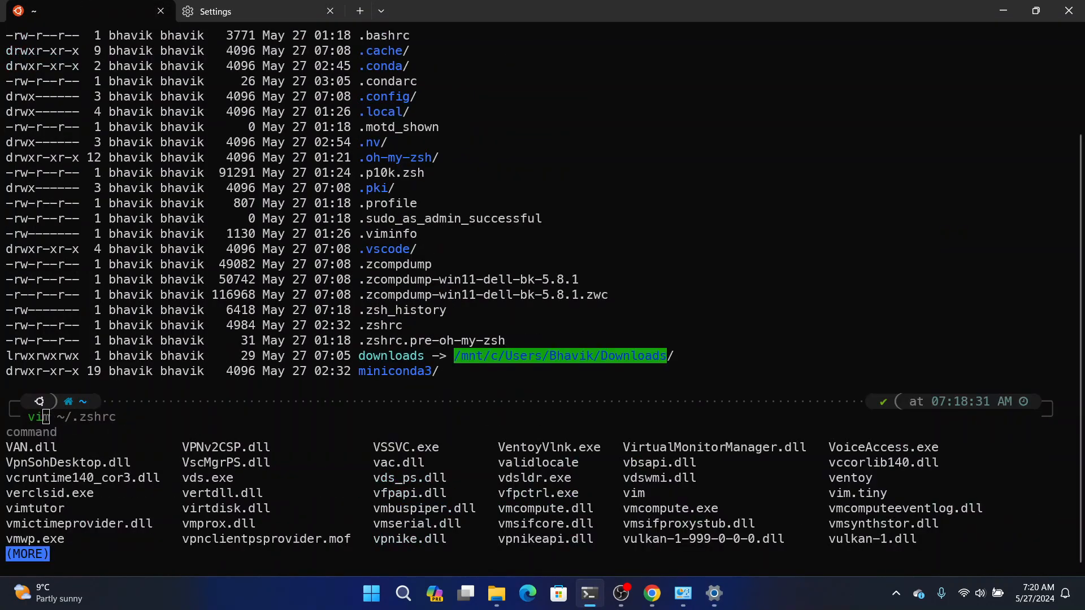
{"action": "type", "text": "m ~/.bash_"}
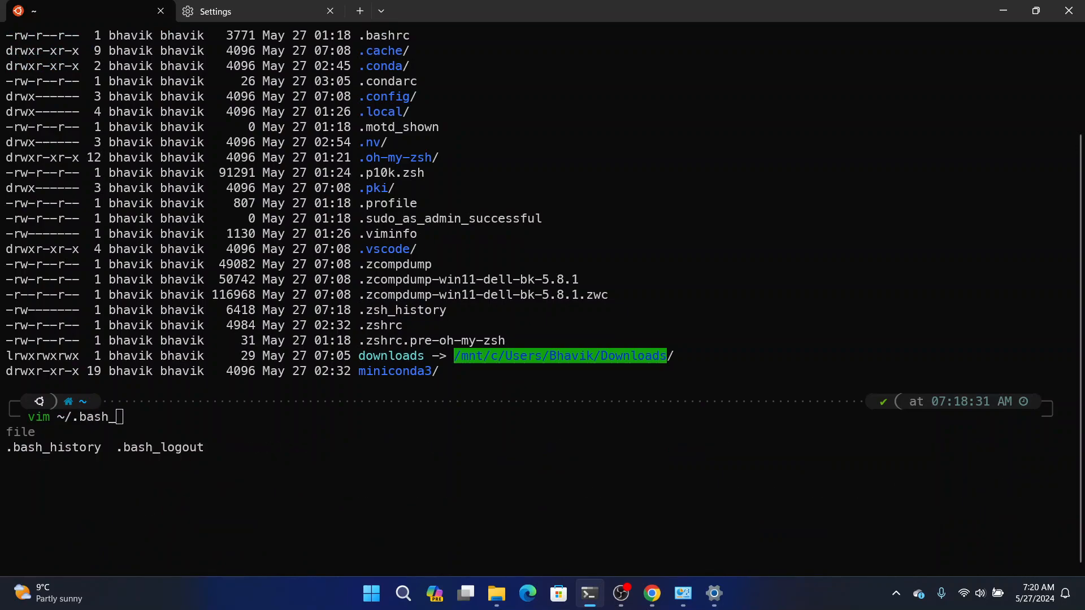
{"action": "type", "text": "aliases"}
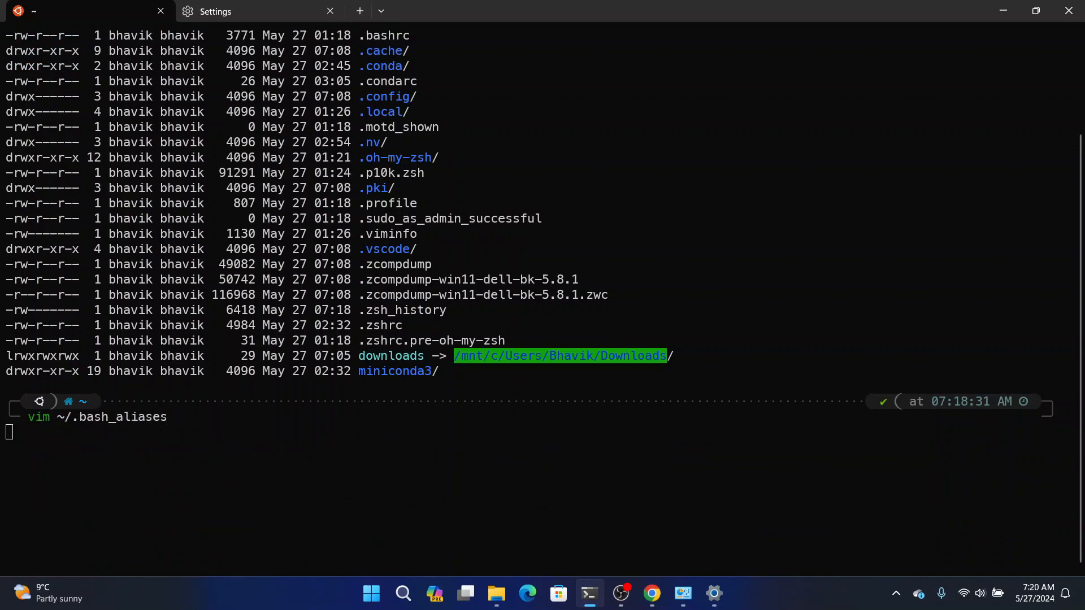
{"action": "key", "text": "Return"}
{"action": "key", "text": "i"}
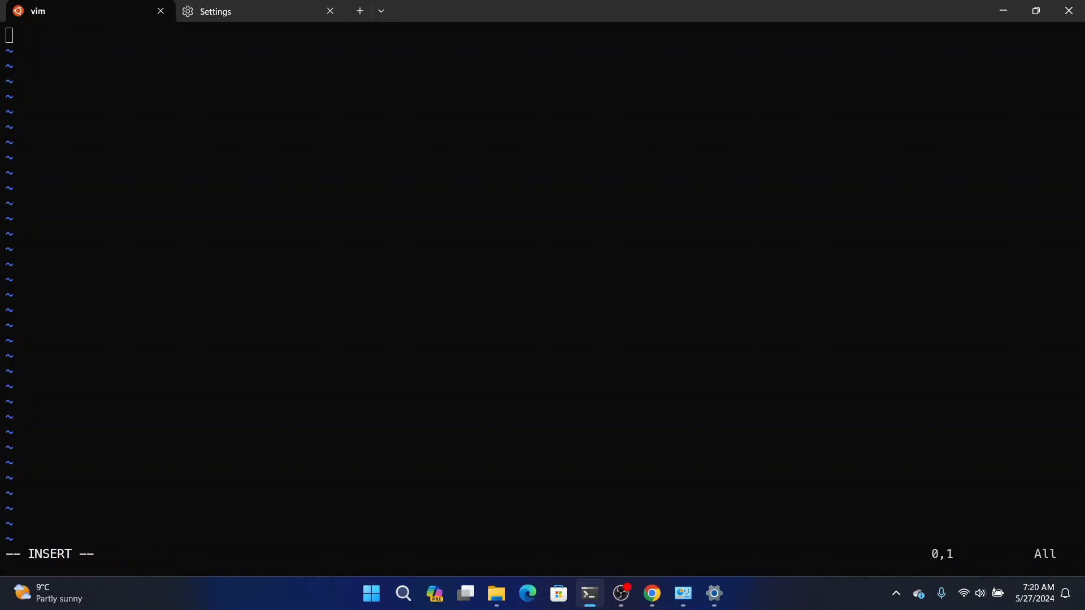
- Copy the "some more ls aliases" block with its separator lines from the GitHub bash_aliases page into the vim file
{"action": "key", "text": "alt+Tab"}
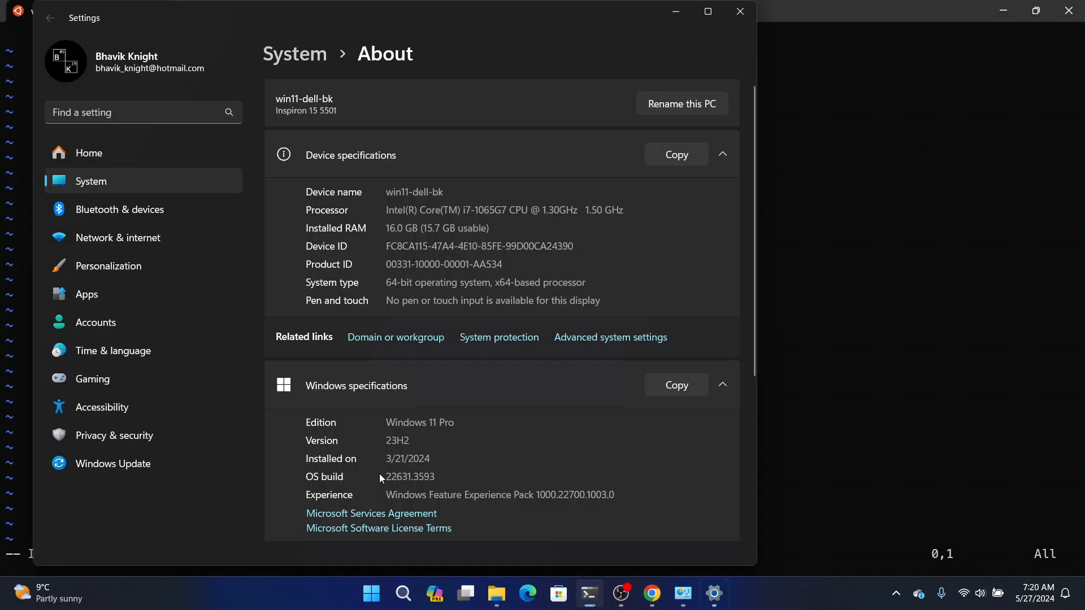
{"action": "key", "text": "alt+Tab"}
{"action": "key", "text": "Tab"}
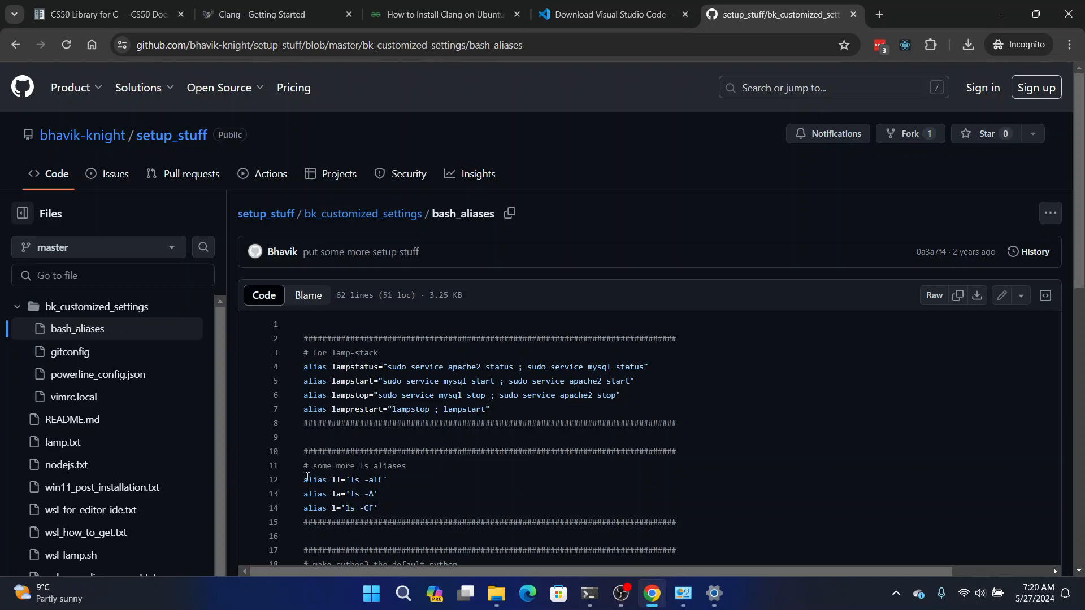
{"action": "left_click_drag", "start_coordinate": [304, 453], "coordinate": [689, 523]}
{"action": "key", "text": "ctrl+c"}
{"action": "key", "text": "alt+Tab"}
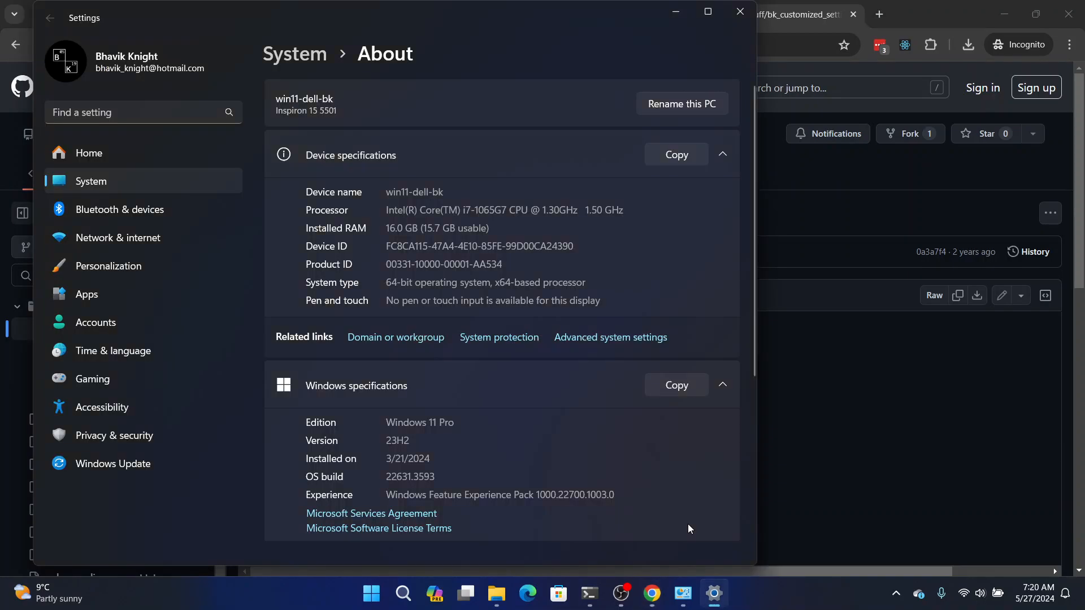
{"action": "key", "text": "alt+Tab"}
{"action": "key", "text": "Tab"}
{"action": "key", "text": "ctrl+shift+v"}
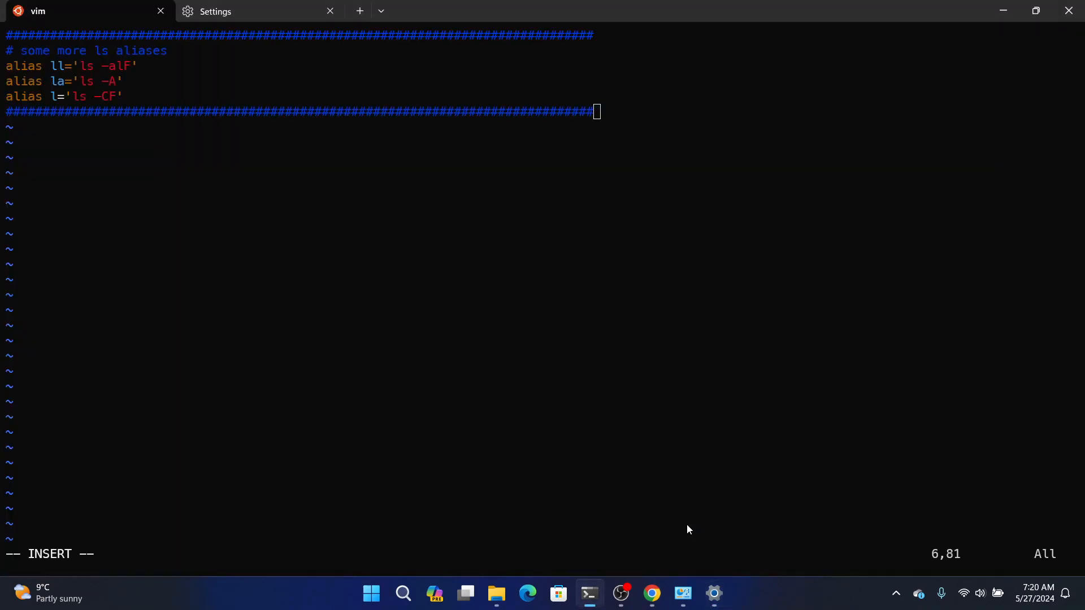
- Add a blank line and a second # separator line below the ls aliases, and open a new line under it
{"action": "key", "text": "Escape"}
{"action": "key", "text": "o"}
{"action": "key", "text": "Return"}
{"action": "key", "text": "Return"}
{"action": "key", "text": "BackSpace"}
{"action": "key", "text": "BackSpace"}
{"action": "key", "text": "Up"}
{"action": "key", "text": "Escape"}
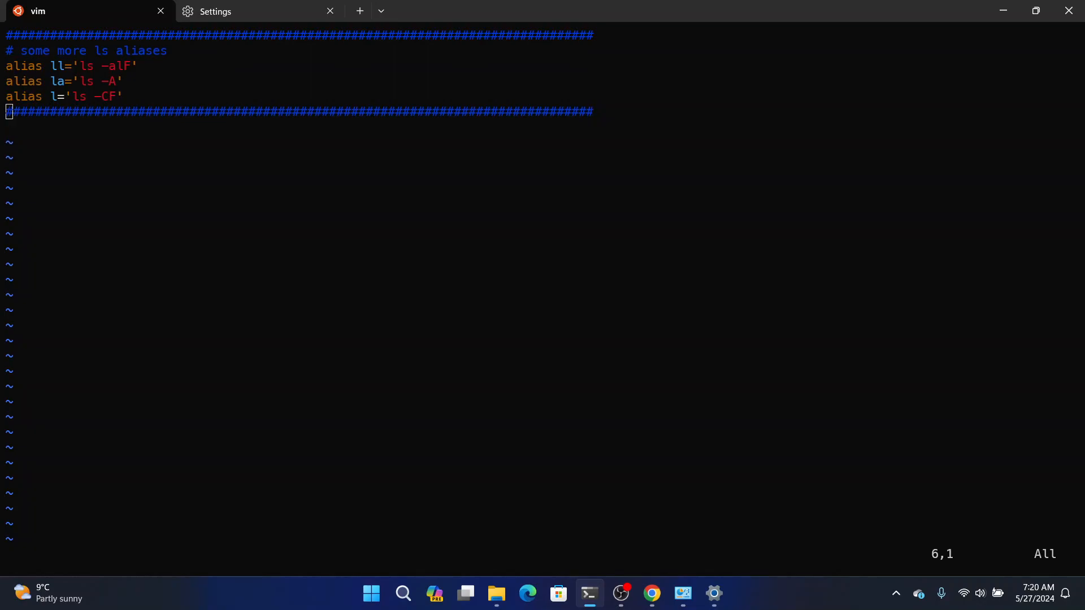
{"action": "key", "text": "j"}
{"action": "key", "text": "p"}
{"action": "type", "text": "o"}
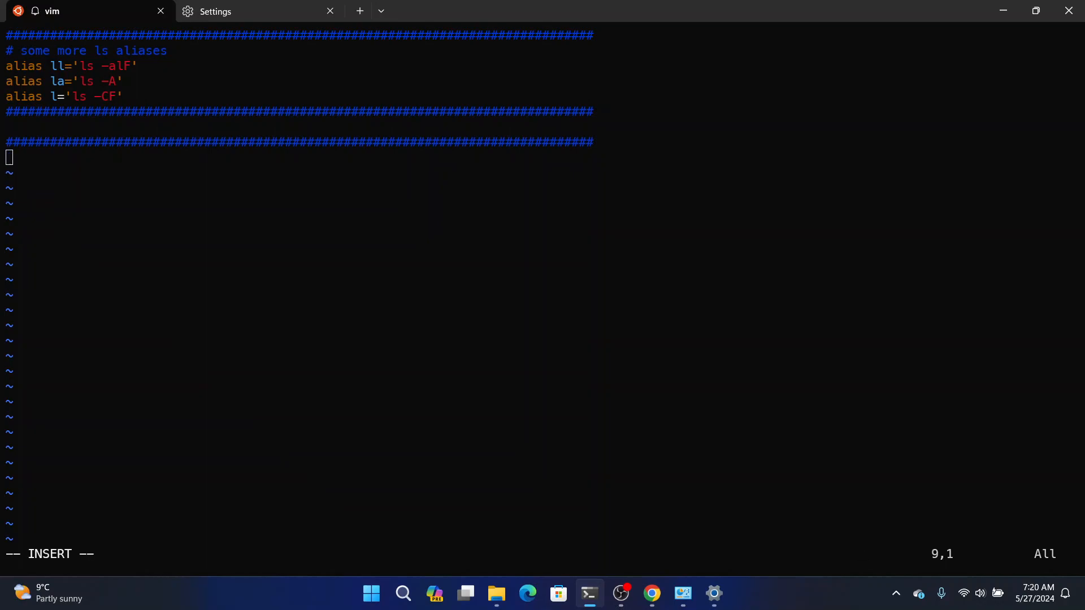
- Begin a new alias definition with alias code= below the second separator line
{"action": "type", "text": "a"}
{"action": "key", "text": "BackSpace"}
{"action": "type", "text": "alei"}
{"action": "key", "text": "BackSpace"}
{"action": "key", "text": "BackSpace"}
{"action": "type", "text": "ias"}
{"action": "key", "text": "BackSpace"}
{"action": "type", "text": "s code ="}
{"action": "key", "text": "BackSpace"}
{"action": "key", "text": "BackSpace"}
{"action": "type", "text": "="}
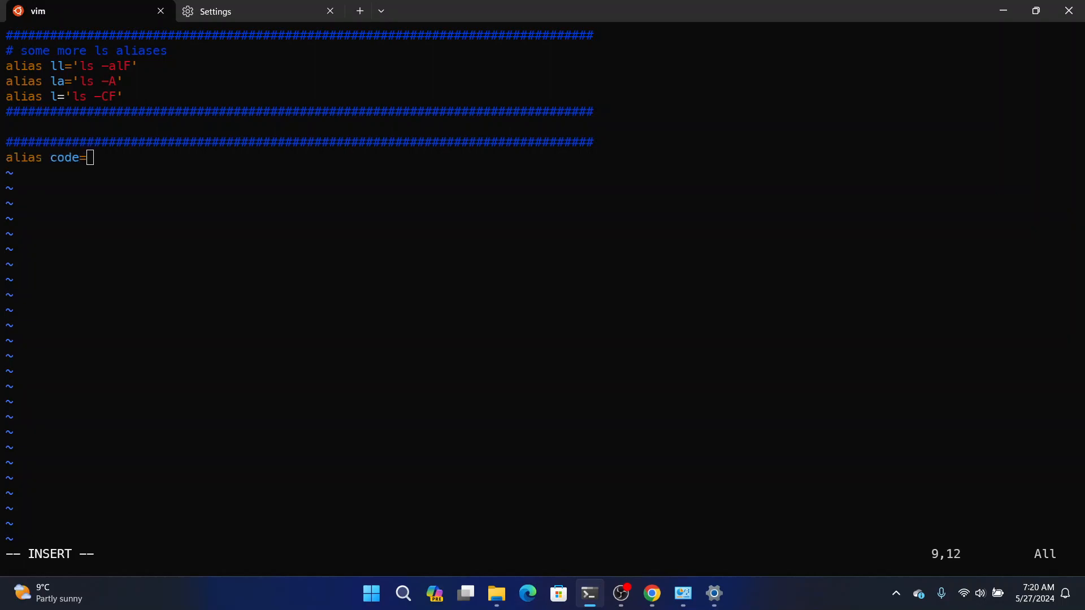
- Check the pywin alias path format on the GitHub page, and start the code alias value with "/mnt/c/Users/ plus the Windows user folder
{"action": "key", "text": "alt+Tab"}
{"action": "key", "text": "alt+Tab"}
{"action": "key", "text": "alt+Tab"}
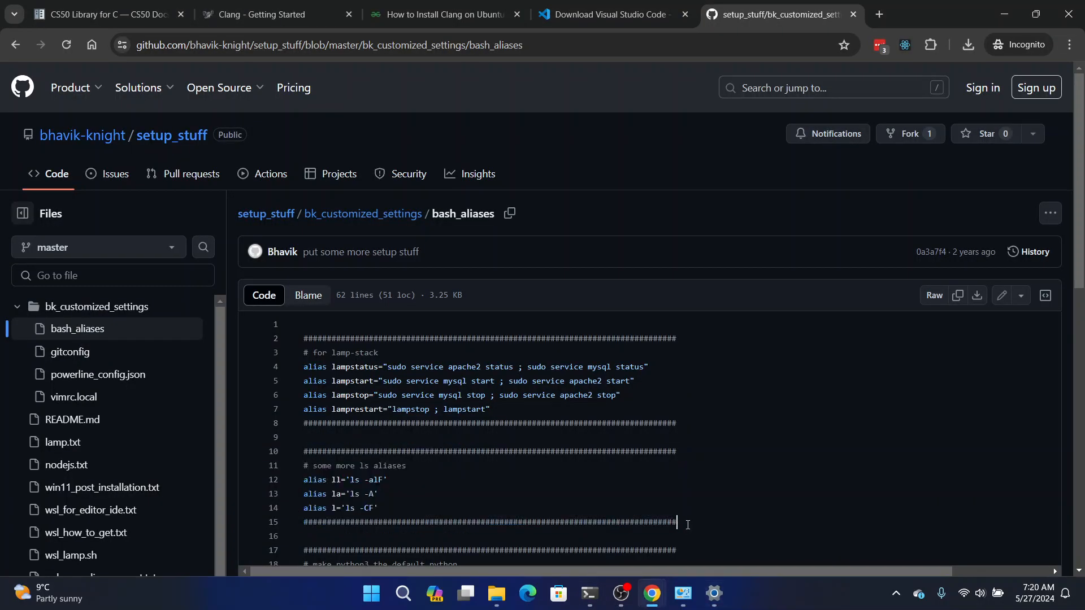
{"action": "scroll", "coordinate": [381, 386], "scroll_direction": "down", "scroll_amount": 5}
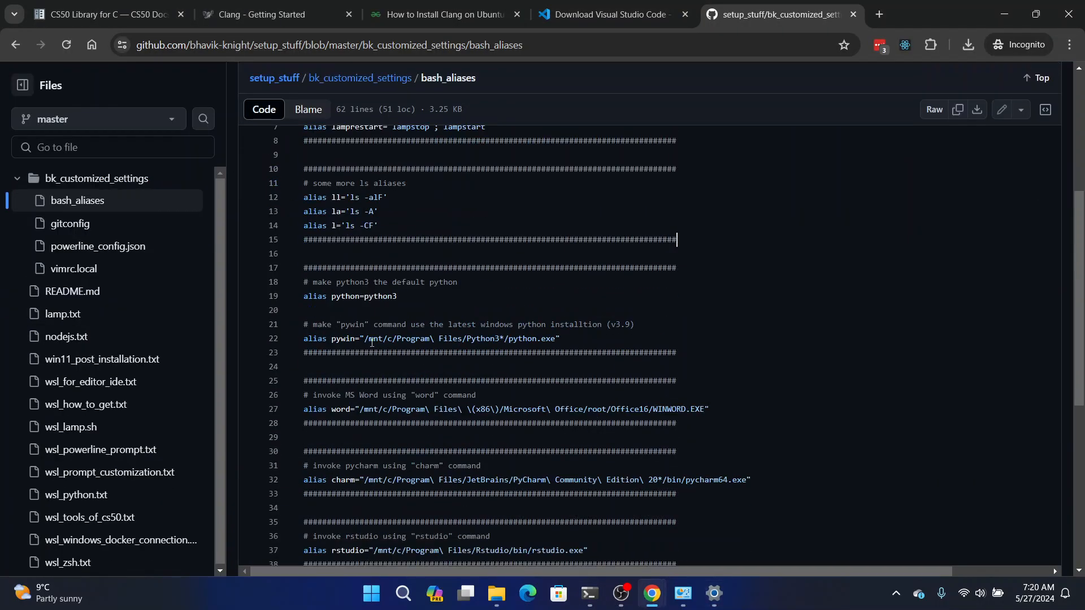
{"action": "key", "text": "alt+Tab"}
{"action": "key", "text": "alt+Tab"}
{"action": "key", "text": "alt+Tab"}
{"action": "type", "text": "\"/mn"}
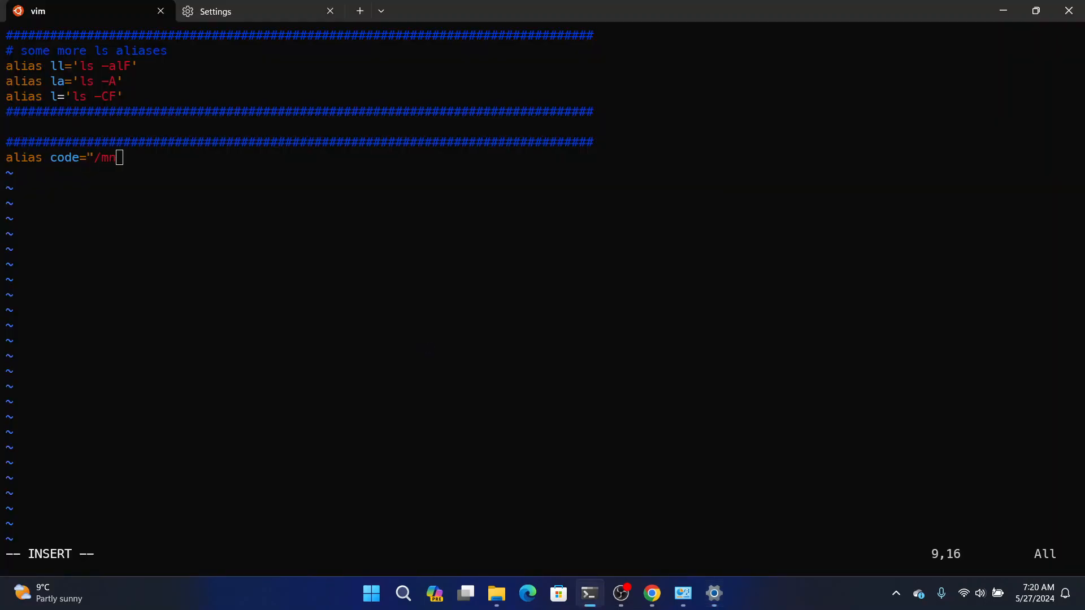
{"action": "type", "text": "t/c/Users/bhavik/"}
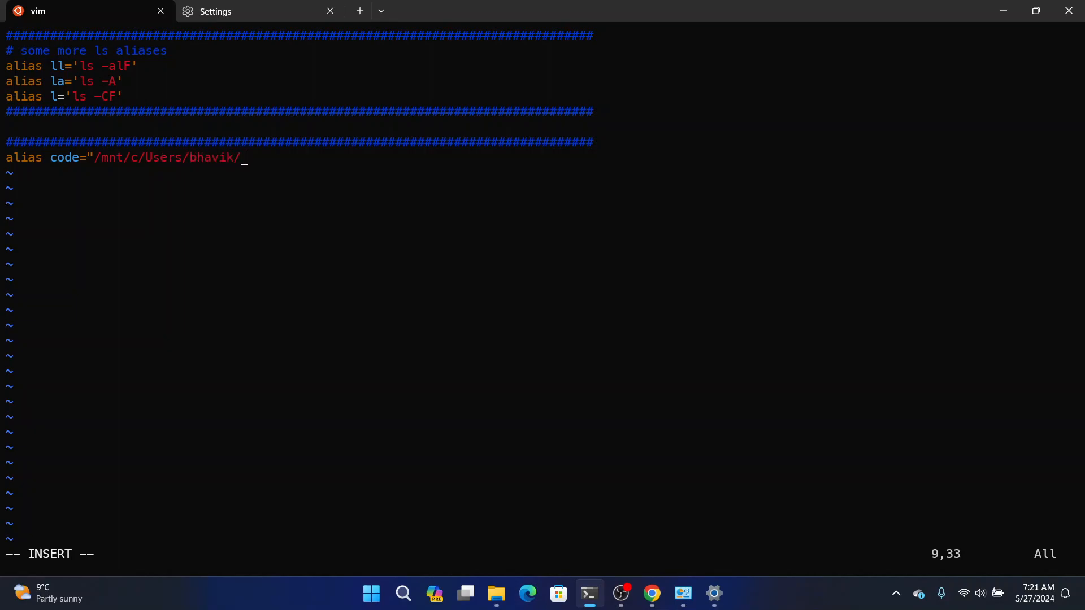
- Replace the Windows user folder in the code alias path with Program, so the value reads "/mnt/c/Users/Program
{"action": "key", "text": "alt+Tab"}
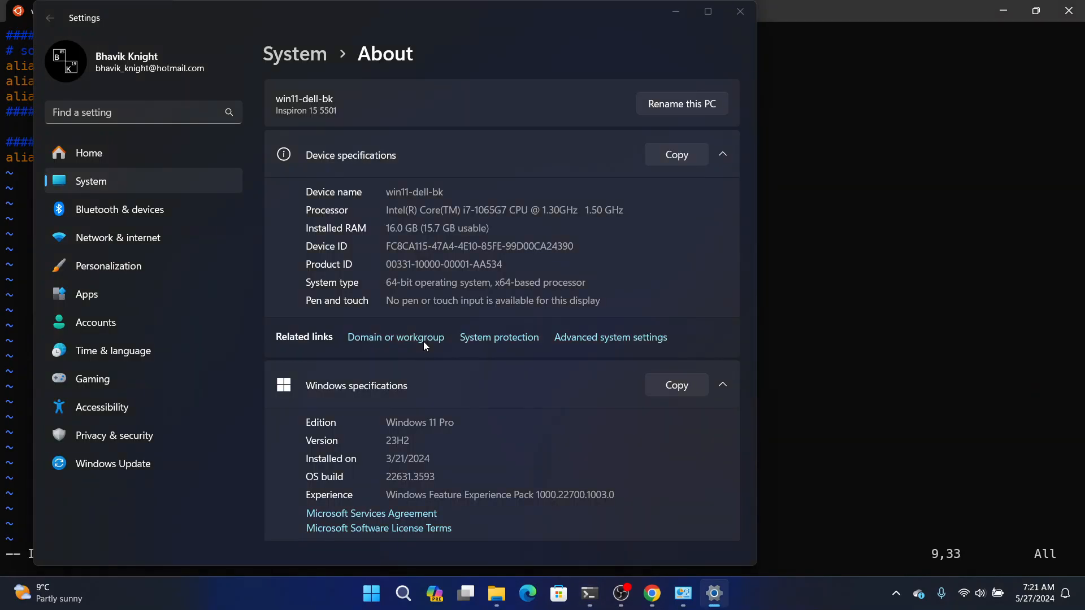
{"action": "key", "text": "alt+Tab"}
{"action": "key", "text": "alt+Tab"}
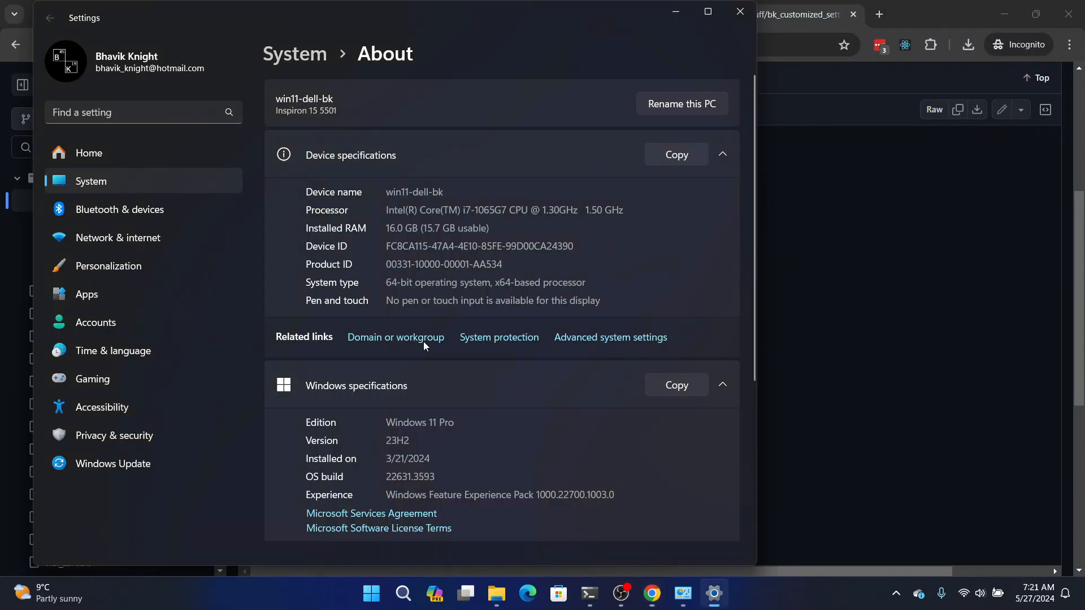
{"action": "key", "text": "alt+Tab"}
{"action": "key", "text": "alt+Tab"}
{"action": "key", "text": "BackSpace"}
{"action": "key", "text": "BackSpace"}
{"action": "key", "text": "BackSpace"}
{"action": "key", "text": "BackSpace"}
{"action": "key", "text": "BackSpace"}
{"action": "key", "text": "BackSpace"}
{"action": "key", "text": "BackSpace"}
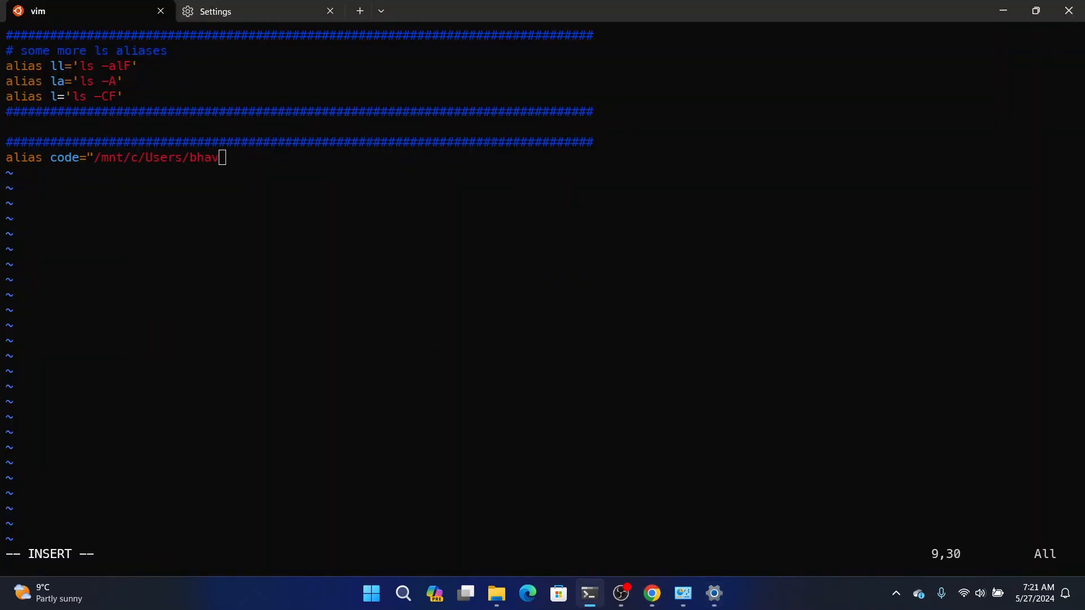
{"action": "type", "text": "Program"}
{"action": "key", "text": "Return"}
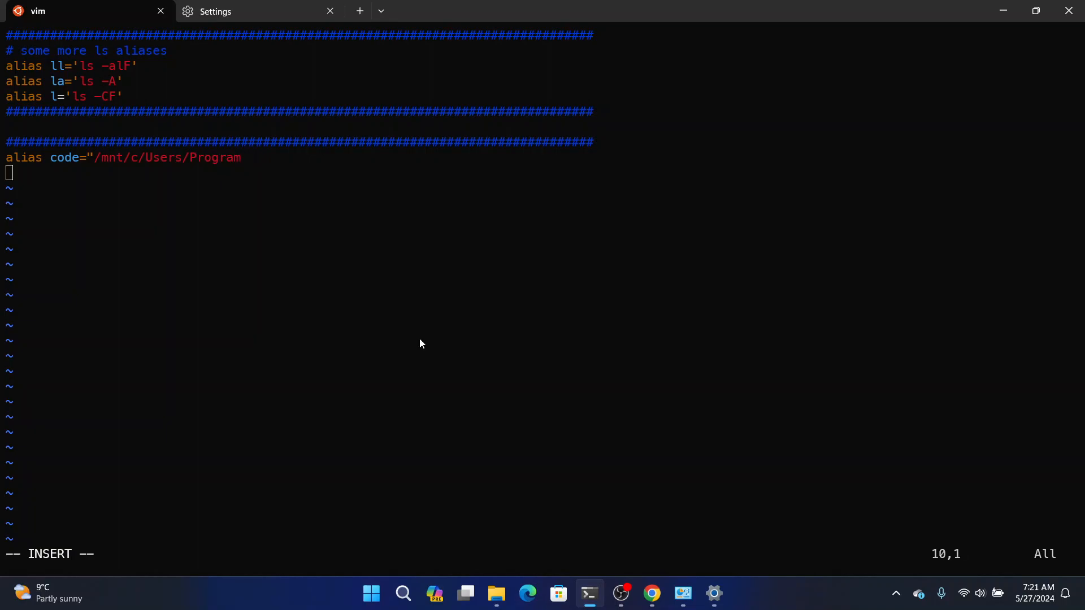
- Launch Windows Visual Studio Code, trust the authors of the Downloads folder, close the Welcome page, and exit the editor
{"action": "left_click", "coordinate": [497, 593]}
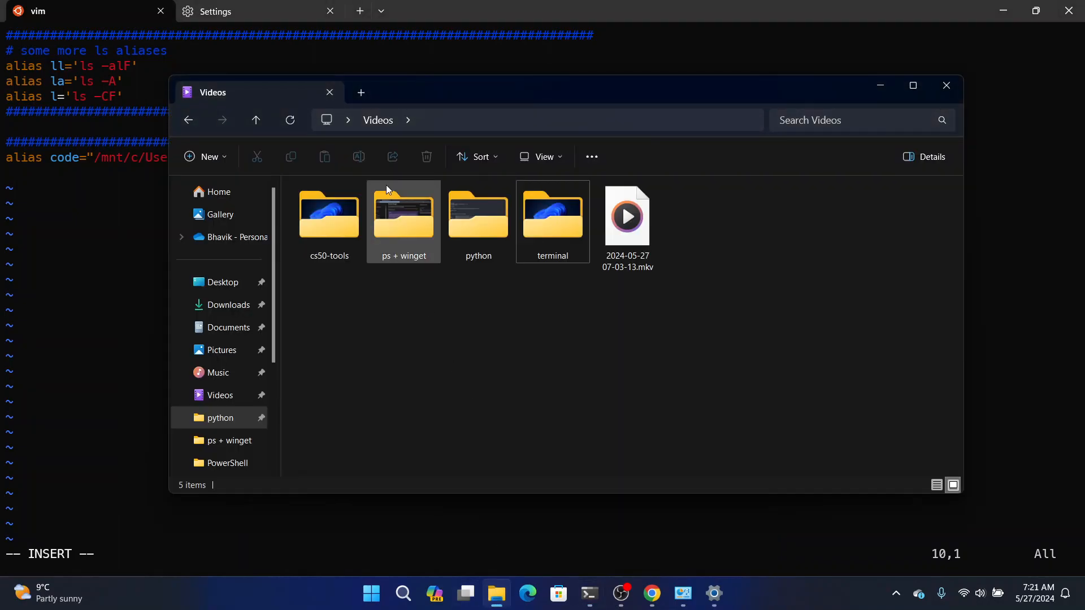
{"action": "left_click", "coordinate": [219, 418]}
{"action": "left_click", "coordinate": [371, 594]}
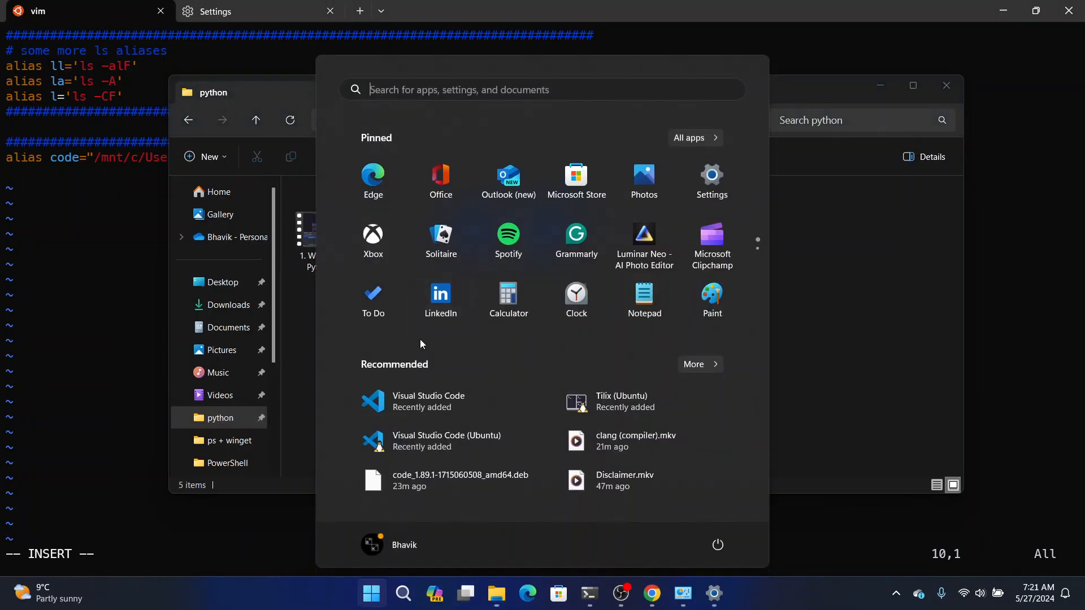
{"action": "left_click", "coordinate": [437, 395]}
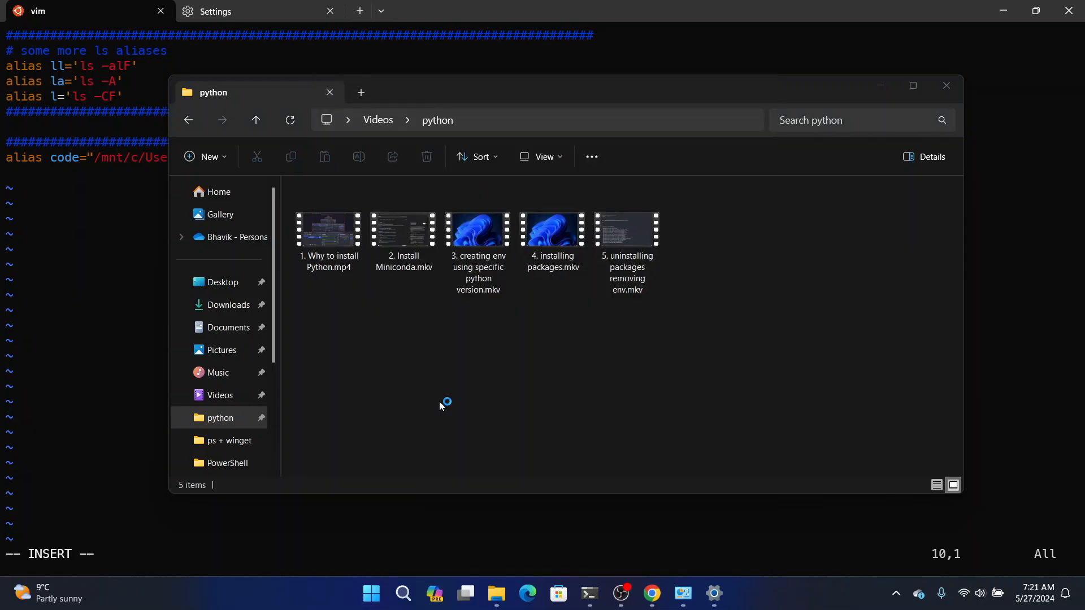
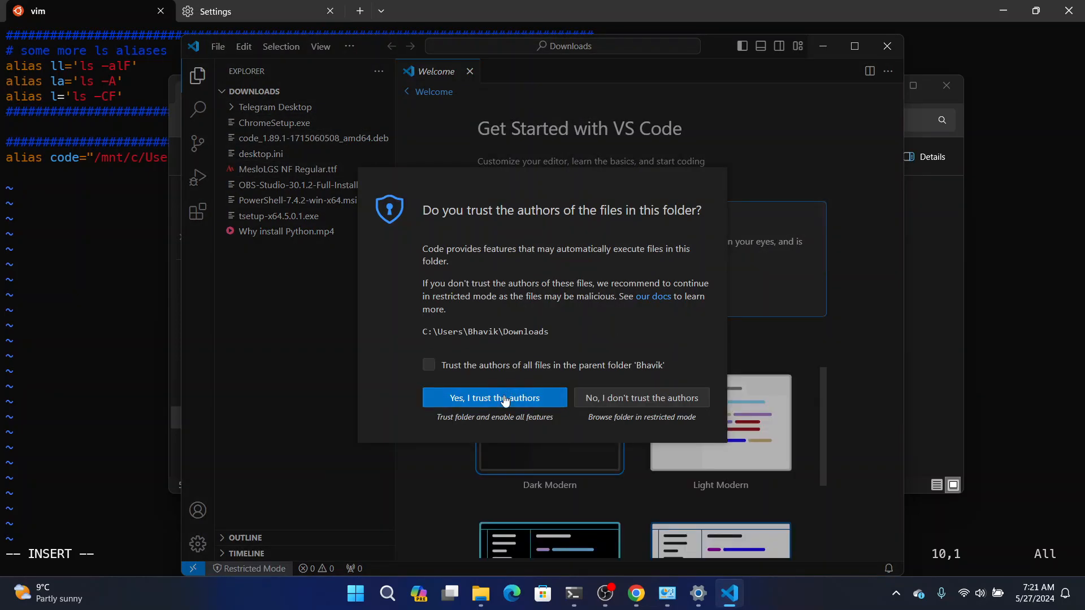
{"action": "left_click", "coordinate": [504, 399]}
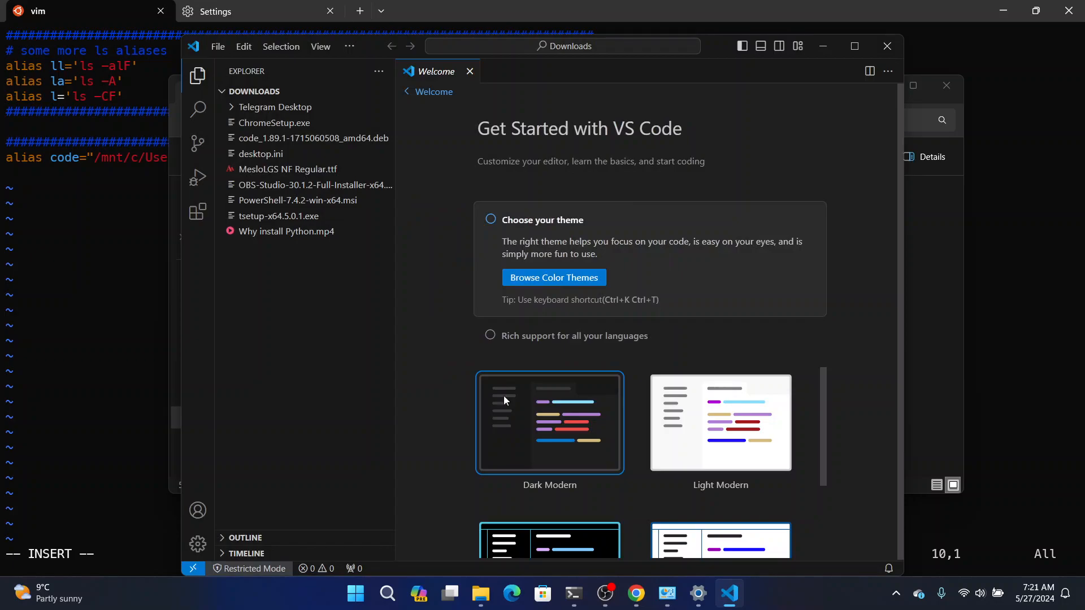
{"action": "left_click", "coordinate": [469, 70]}
{"action": "left_click", "coordinate": [217, 49]}
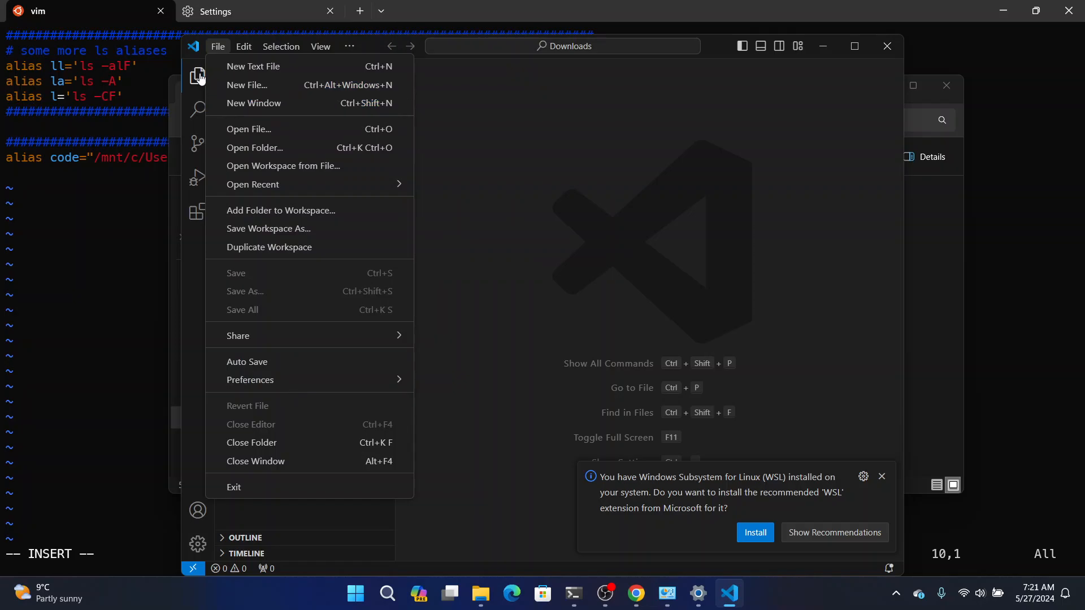
{"action": "left_click", "coordinate": [884, 45]}
- Copy the folder path from the Visual Studio Code shortcut's file location and paste it on the line below the code alias in vim
{"action": "left_click", "coordinate": [371, 593]}
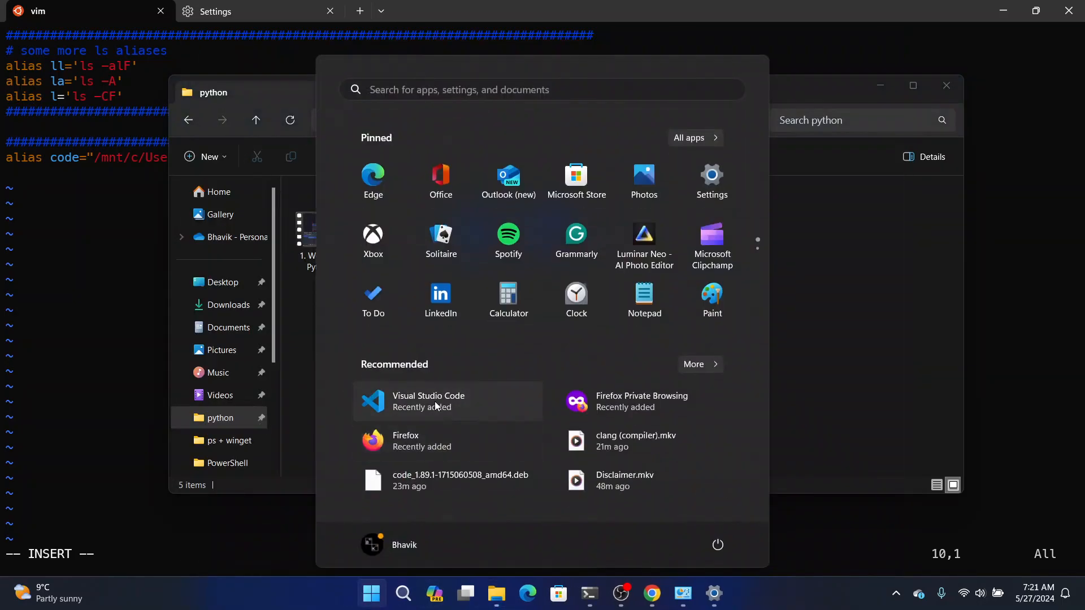
{"action": "right_click", "coordinate": [435, 401]}
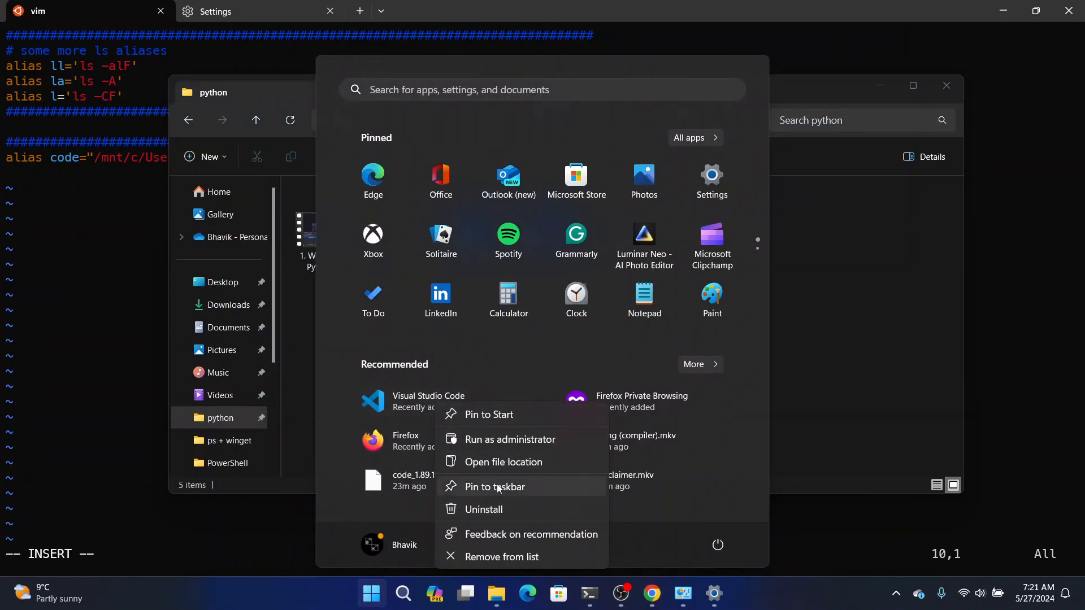
{"action": "left_click", "coordinate": [500, 462]}
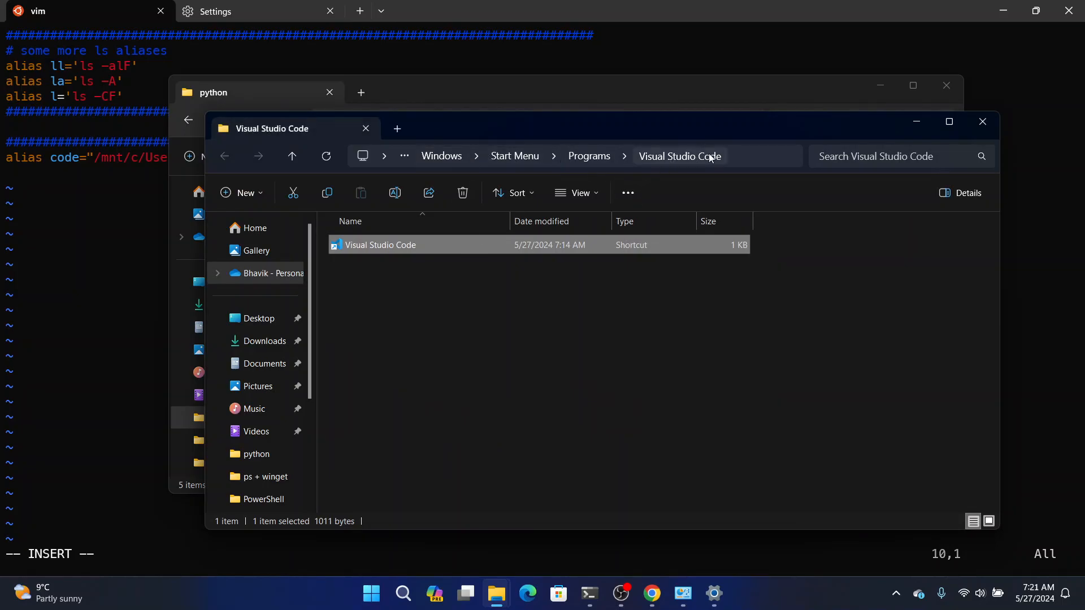
{"action": "left_click", "coordinate": [747, 156]}
{"action": "key", "text": "ctrl+c"}
{"action": "key", "text": "alt+Tab"}
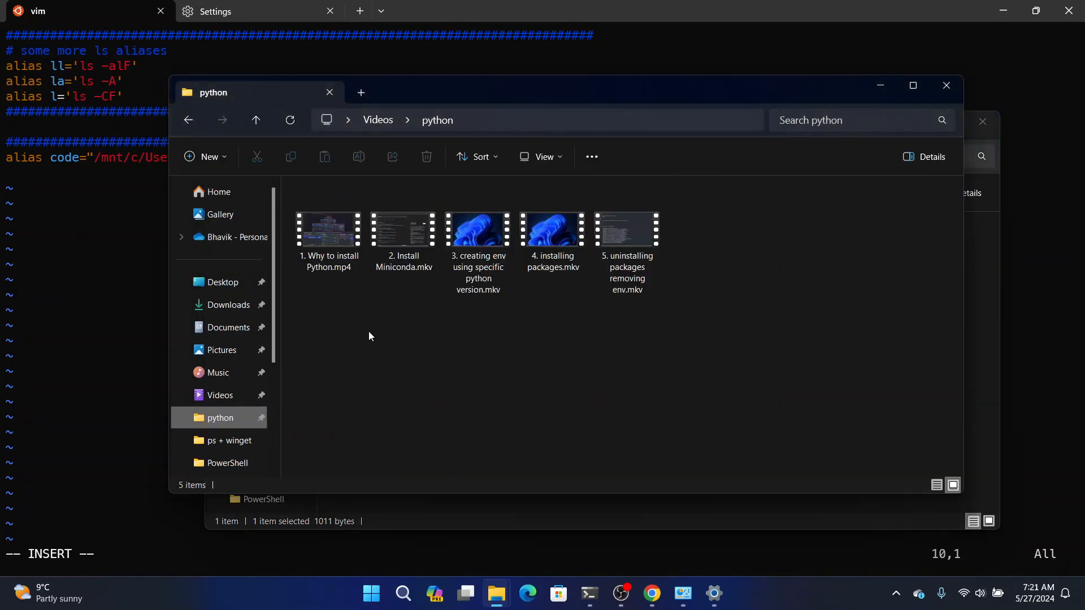
{"action": "key", "text": "alt+Tab"}
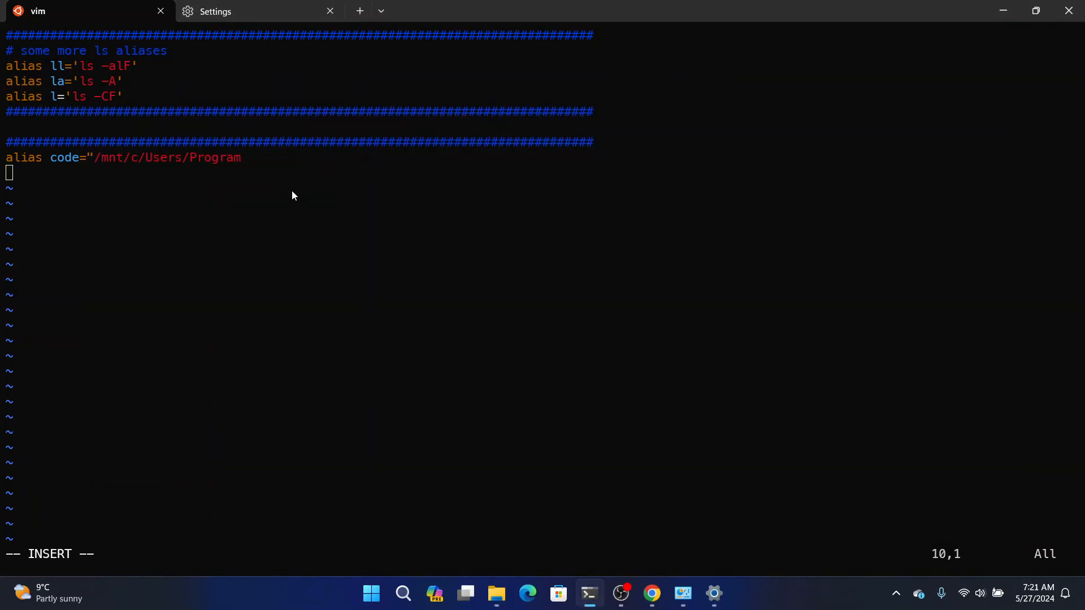
{"action": "key", "text": "ctrl+v"}
{"action": "key", "text": "Left"}
{"action": "key", "text": "Left"}
{"action": "key", "text": "Left"}
{"action": "key", "text": "Left"}
{"action": "key", "text": "Left"}
{"action": "key", "text": "Left"}
{"action": "key", "text": "Left"}
{"action": "key", "text": "Left"}
{"action": "key", "text": "Left"}
{"action": "key", "text": "Left"}
{"action": "key", "text": "Left"}
{"action": "key", "text": "Left"}
{"action": "key", "text": "Left"}
{"action": "key", "text": "Left"}
{"action": "key", "text": "Left"}
{"action": "key", "text": "Left"}
{"action": "key", "text": "Left"}
{"action": "key", "text": "Left"}
{"action": "key", "text": "Left"}
{"action": "key", "text": "Left"}
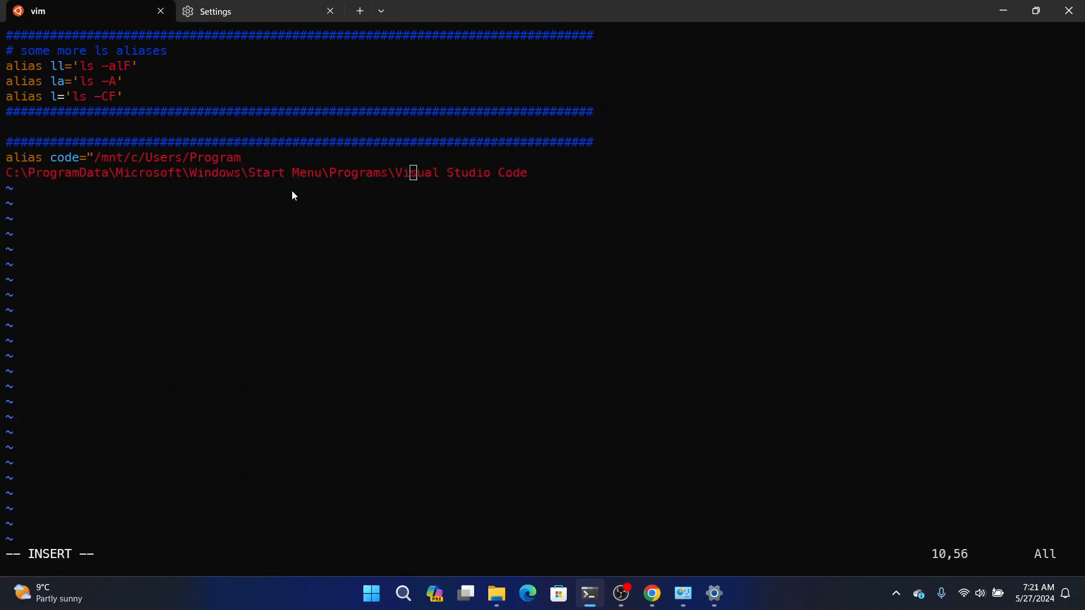
{"action": "key", "text": "Left"}
{"action": "key", "text": "Left"}
{"action": "key", "text": "Left"}
{"action": "key", "text": "Left"}
{"action": "key", "text": "Left"}
{"action": "key", "text": "Left"}
{"action": "key", "text": "Left"}
{"action": "key", "text": "Left"}
{"action": "key", "text": "Left"}
{"action": "key", "text": "Left"}
{"action": "key", "text": "Left"}
{"action": "key", "text": "Left"}
{"action": "key", "text": "Left"}
{"action": "key", "text": "Left"}
{"action": "key", "text": "Left"}
{"action": "key", "text": "Left"}
{"action": "key", "text": "Left"}
{"action": "key", "text": "Left"}
{"action": "key", "text": "Left"}
{"action": "key", "text": "Left"}
- Browse File Explorer to C:\Program Files\Microsoft VS Code\bin to find where the code launcher is installed
{"action": "key", "text": "alt+Tab"}
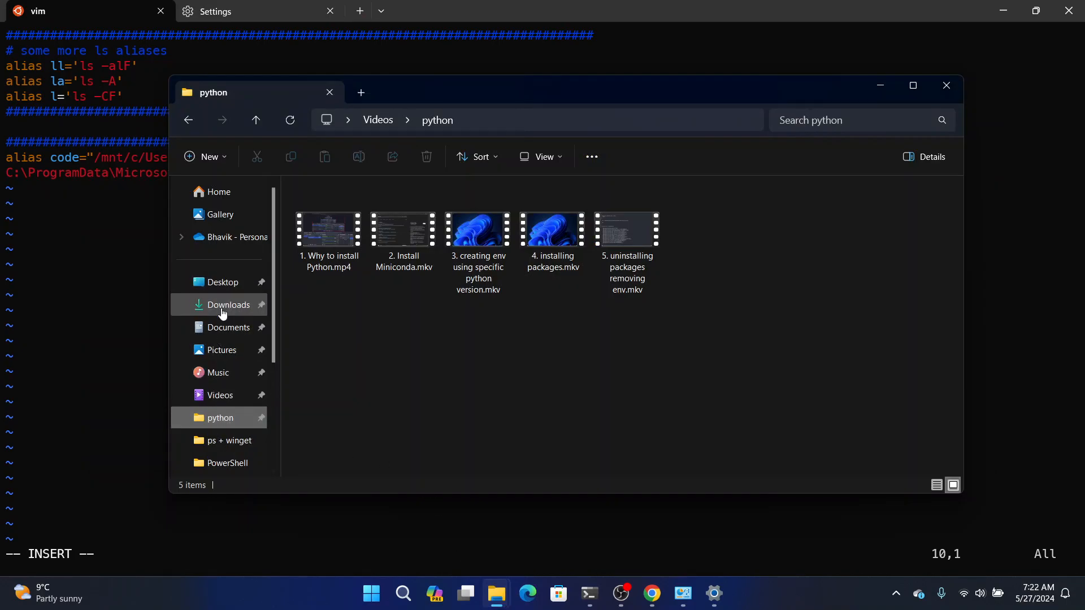
{"action": "scroll", "coordinate": [219, 316], "scroll_direction": "down", "scroll_amount": 3}
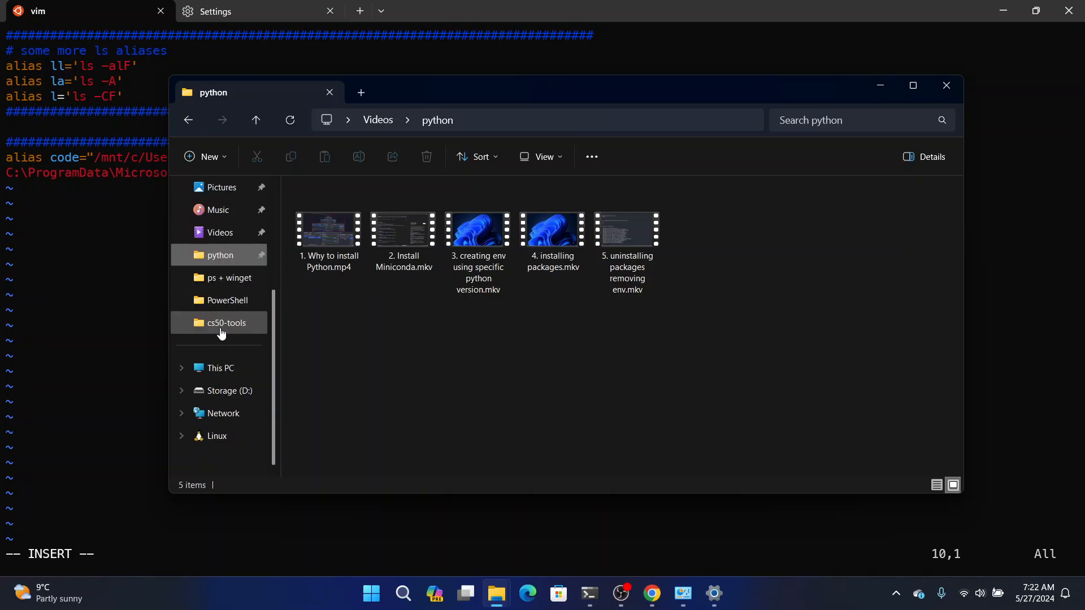
{"action": "left_click", "coordinate": [211, 364]}
{"action": "double_click", "coordinate": [371, 208]}
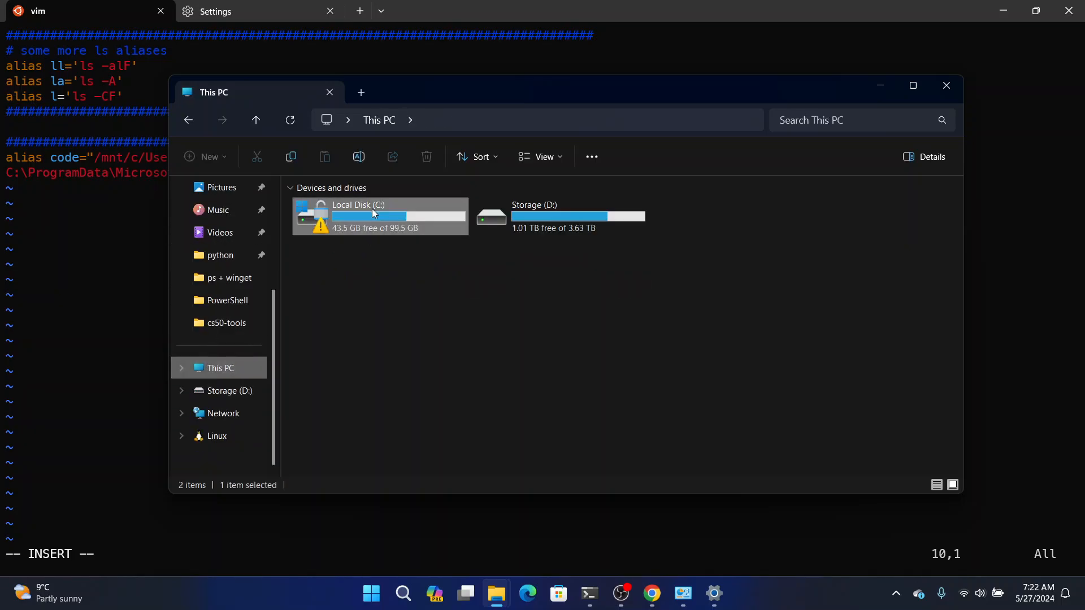
{"action": "double_click", "coordinate": [337, 300]}
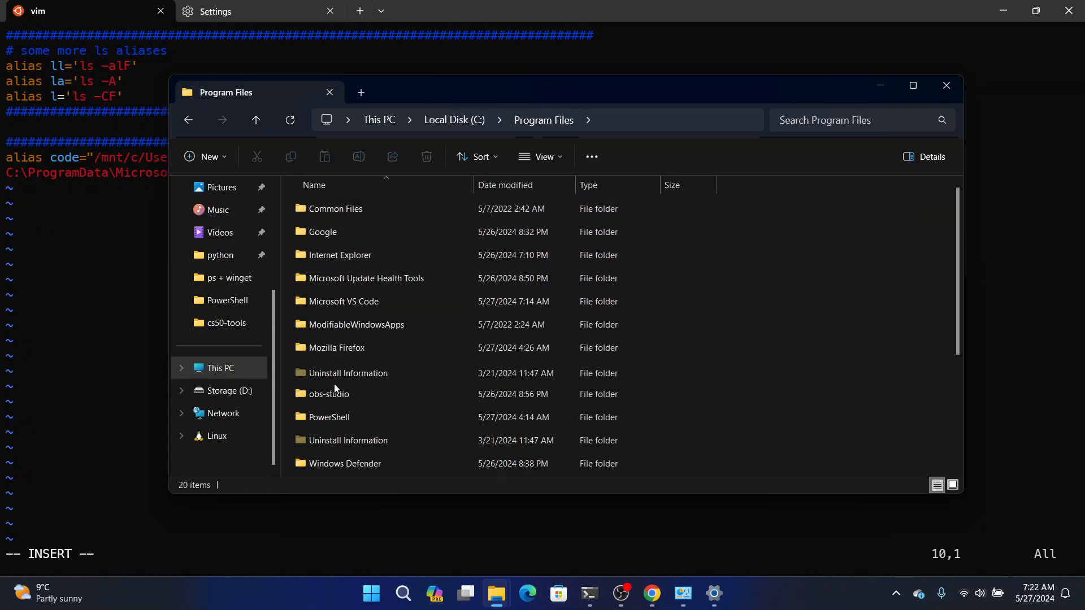
{"action": "scroll", "coordinate": [333, 389], "scroll_direction": "down", "scroll_amount": 2}
{"action": "scroll", "coordinate": [345, 317], "scroll_direction": "up", "scroll_amount": 2}
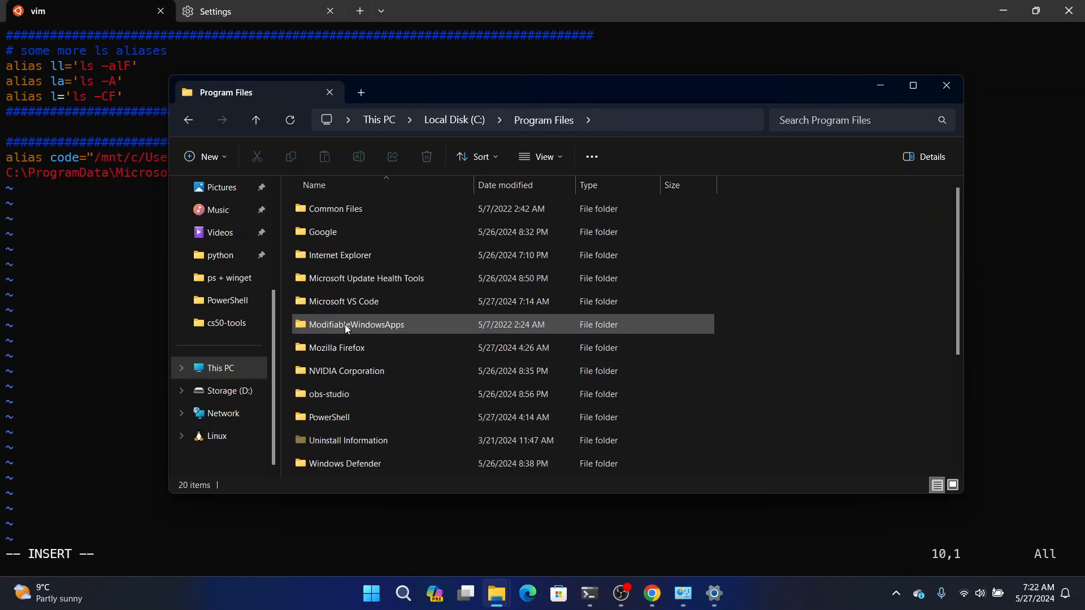
{"action": "left_click", "coordinate": [344, 301]}
{"action": "double_click", "coordinate": [344, 300]}
{"action": "double_click", "coordinate": [344, 215]}
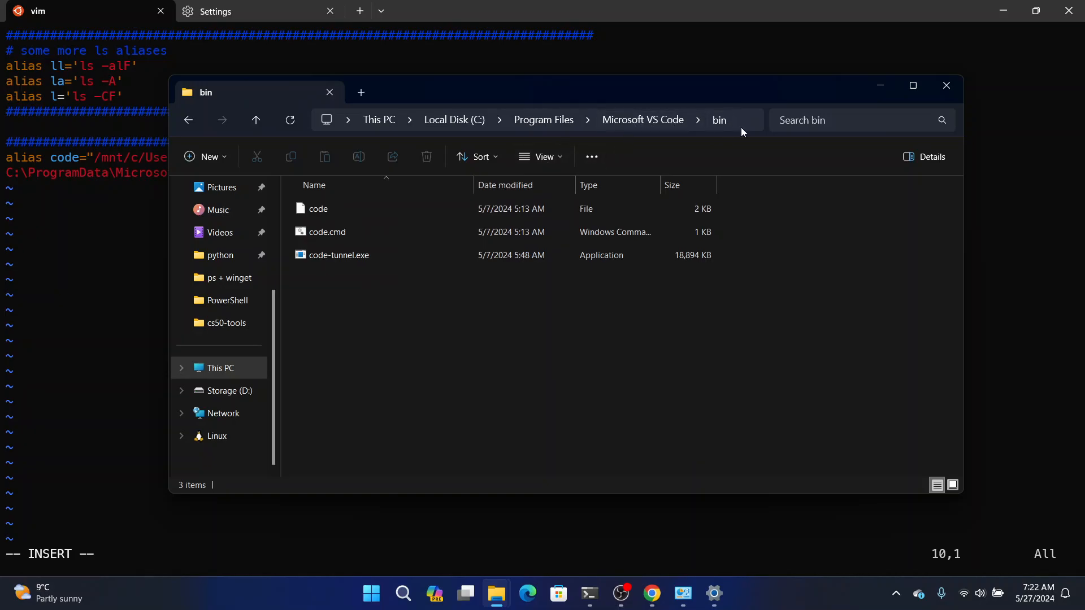
- Clear the pasted Start Menu path from the line below the code alias in vim
{"action": "left_click", "coordinate": [219, 179]}
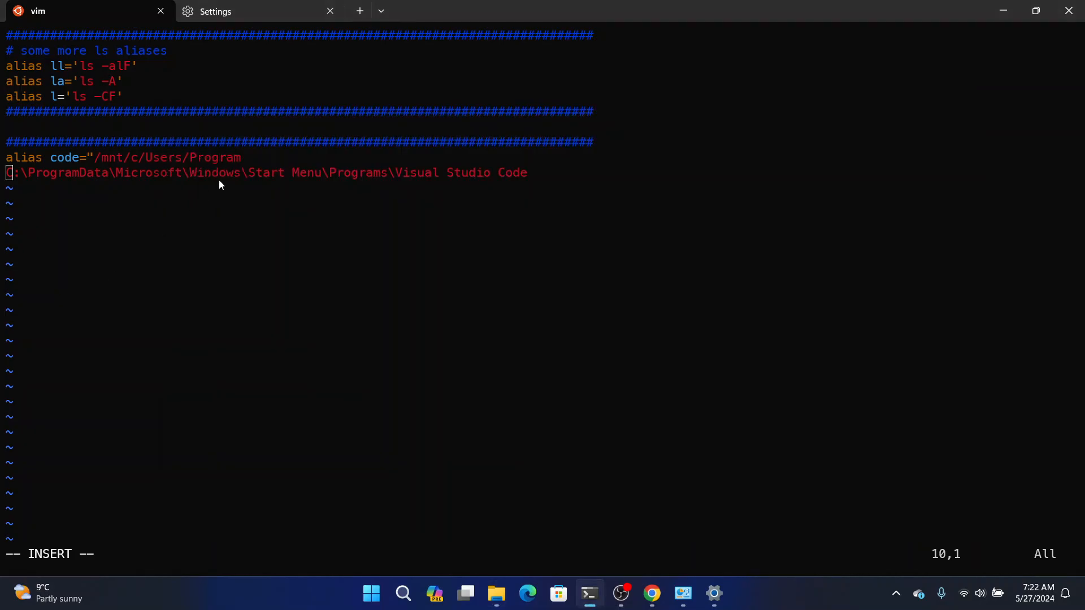
{"action": "key", "text": "Escape"}
{"action": "key", "text": "ctrl+c"}
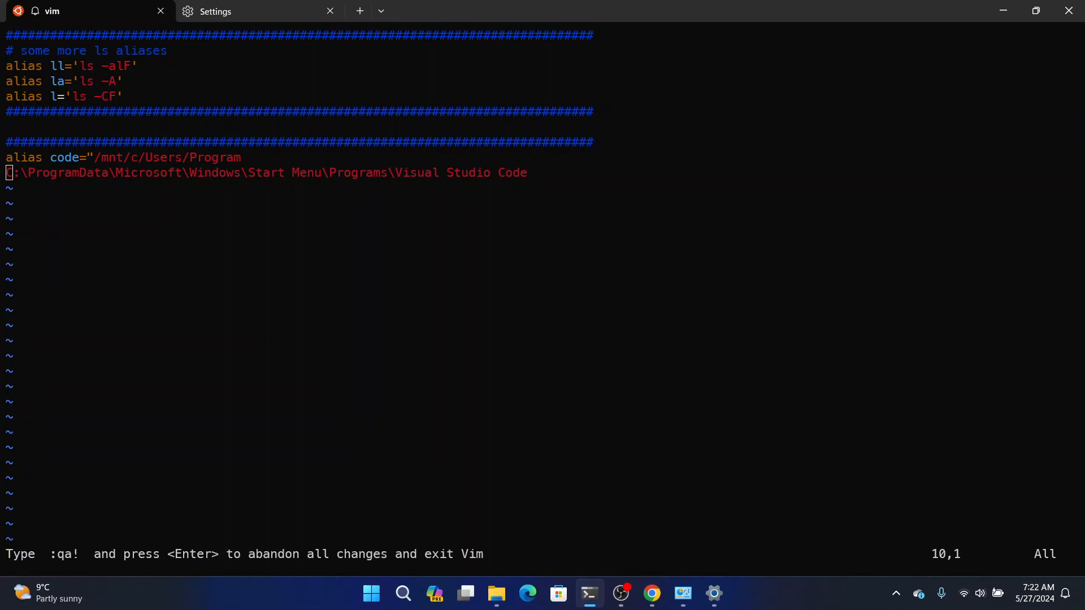
{"action": "key", "text": "c"}
{"action": "key", "text": "c"}
- Extend the code alias path after Program with "\ Files/", escaping the space
{"action": "key", "text": "Up"}
{"action": "key", "text": "Right"}
{"action": "key", "text": "Left"}
{"action": "key", "text": "End"}
{"action": "key", "text": "Return"}
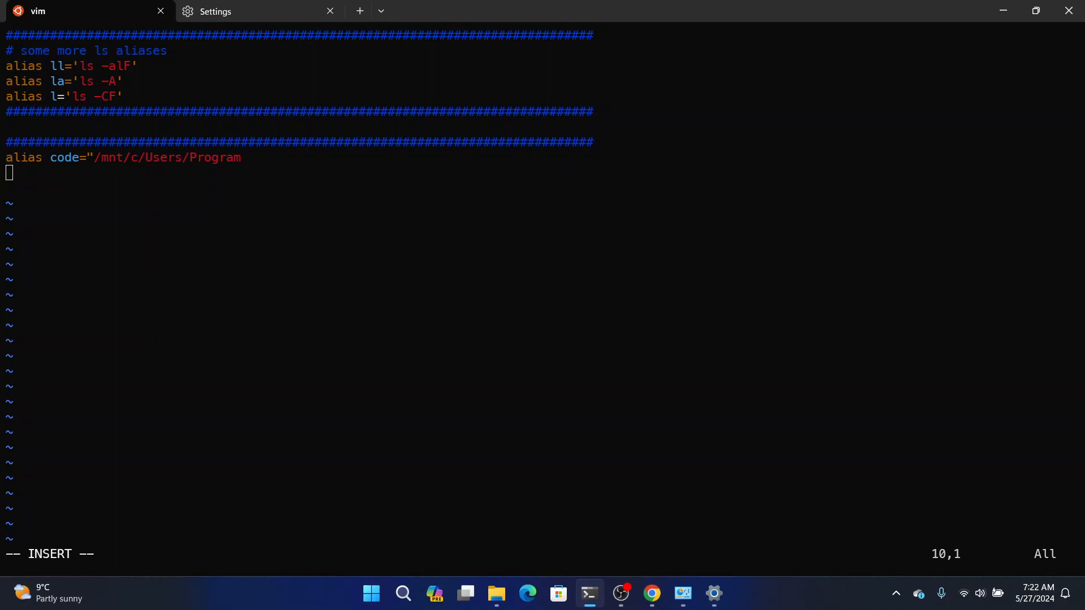
{"action": "key", "text": "BackSpace"}
{"action": "type", "text": "\\ Files"}
{"action": "key", "text": "Return"}
{"action": "key", "text": "BackSpace"}
{"action": "type", "text": "/"}
- Complete the code alias path with Microsoft\ VS\ Code/bin and a closing double quote, matching the folder names in File Explorer
{"action": "key", "text": "alt+Tab"}
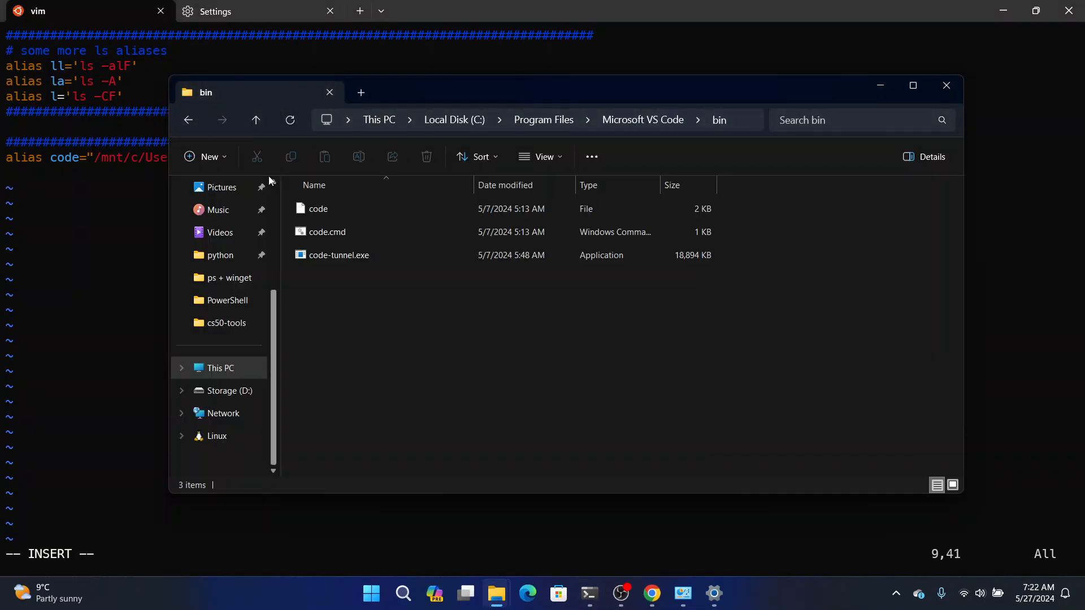
{"action": "key", "text": "alt+Tab"}
{"action": "type", "text": "Mir"}
{"action": "key", "text": "BackSpace"}
{"action": "type", "text": "crosoft"}
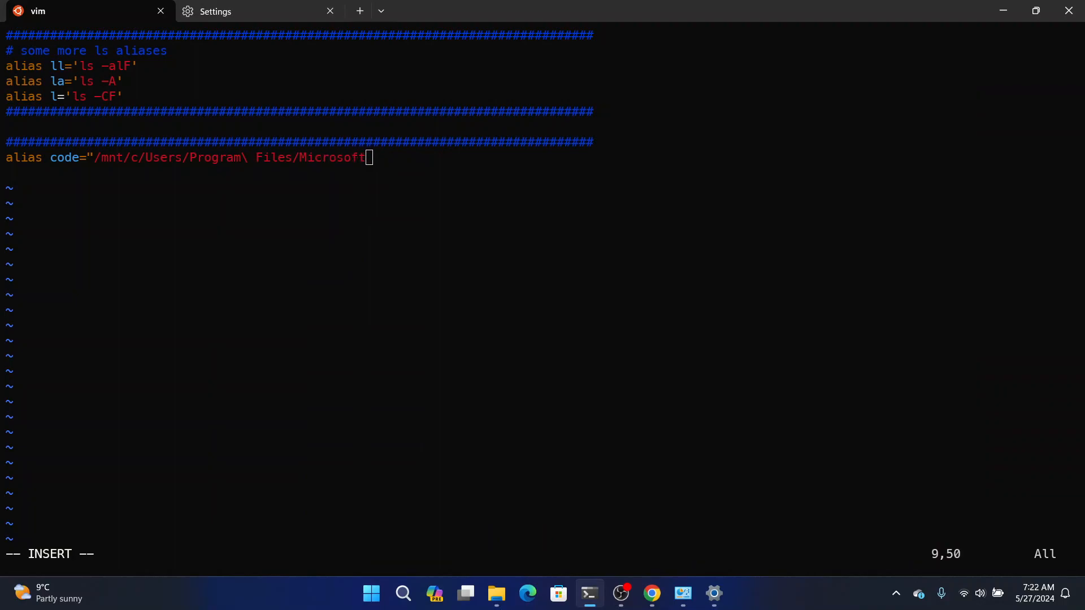
{"action": "key", "text": "Return"}
{"action": "key", "text": "BackSpace"}
{"action": "type", "text": "'"}
{"action": "key", "text": "BackSpace"}
{"action": "type", "text": "\\ VS\\ Code"}
{"action": "key", "text": "Tab"}
{"action": "key", "text": "BackSpace"}
{"action": "key", "text": "BackSpace"}
{"action": "key", "text": "alt+Tab"}
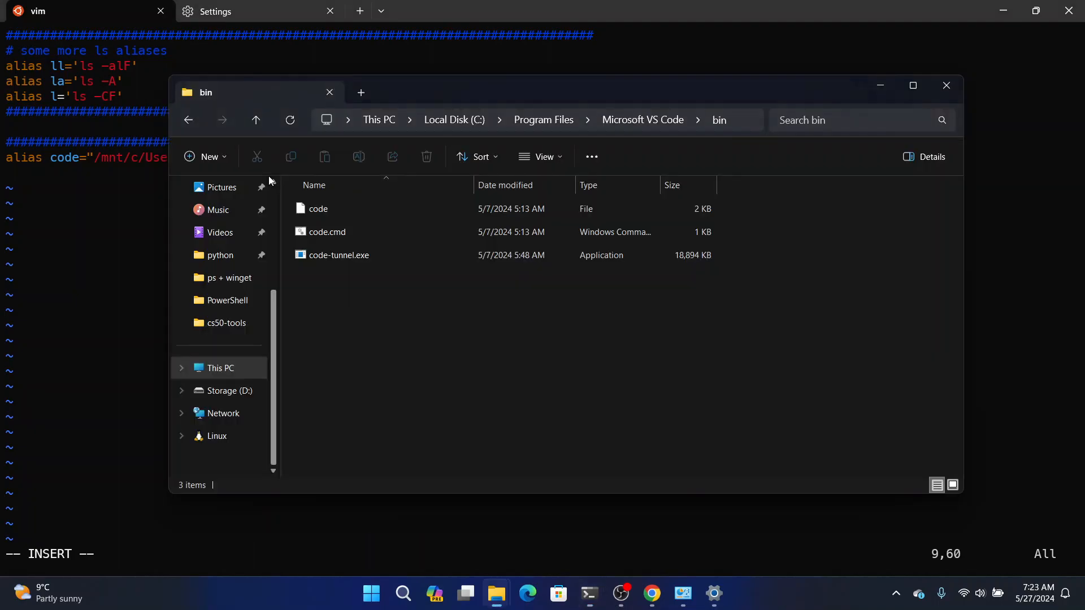
{"action": "key", "text": "alt+Tab"}
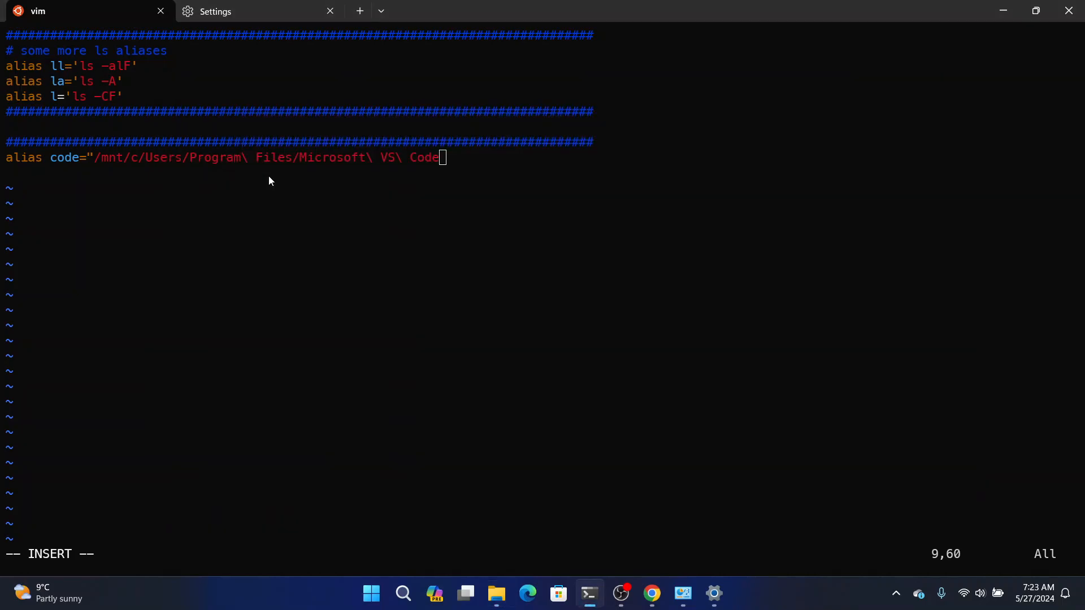
{"action": "type", "text": "/bin\""}
{"action": "key", "text": "Escape"}
- Duplicate the # separator line above the code alias onto the line directly below the alias
{"action": "key", "text": "Up"}
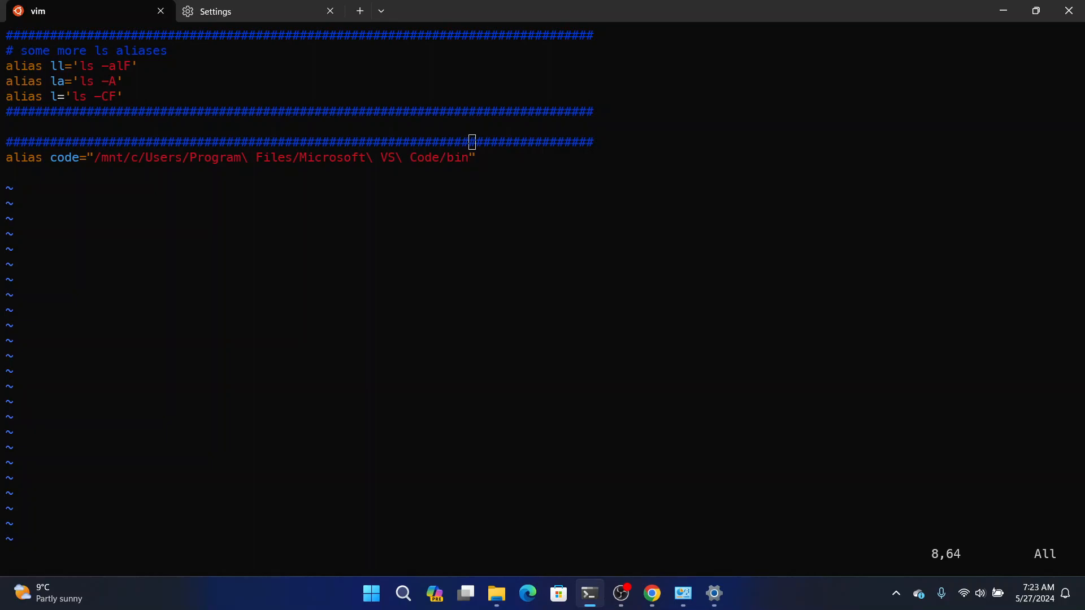
{"action": "key", "text": "y"}
{"action": "key", "text": "Down"}
{"action": "key", "text": "p"}
- Add the comment # for vscode above the code alias, and save and quit the file
{"action": "key", "text": "Up"}
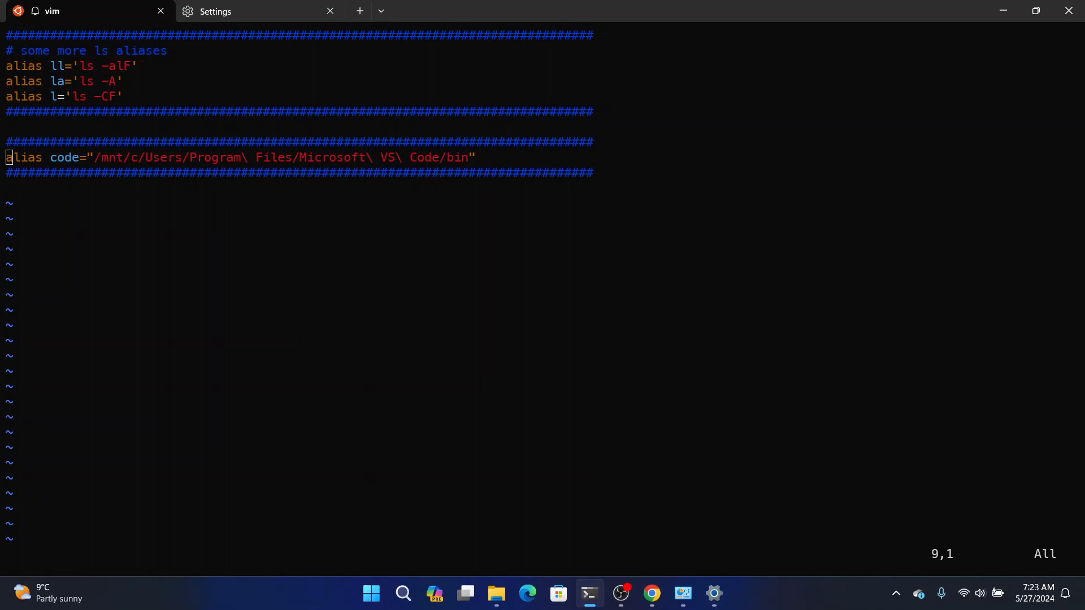
{"action": "type", "text": "O# for cs"}
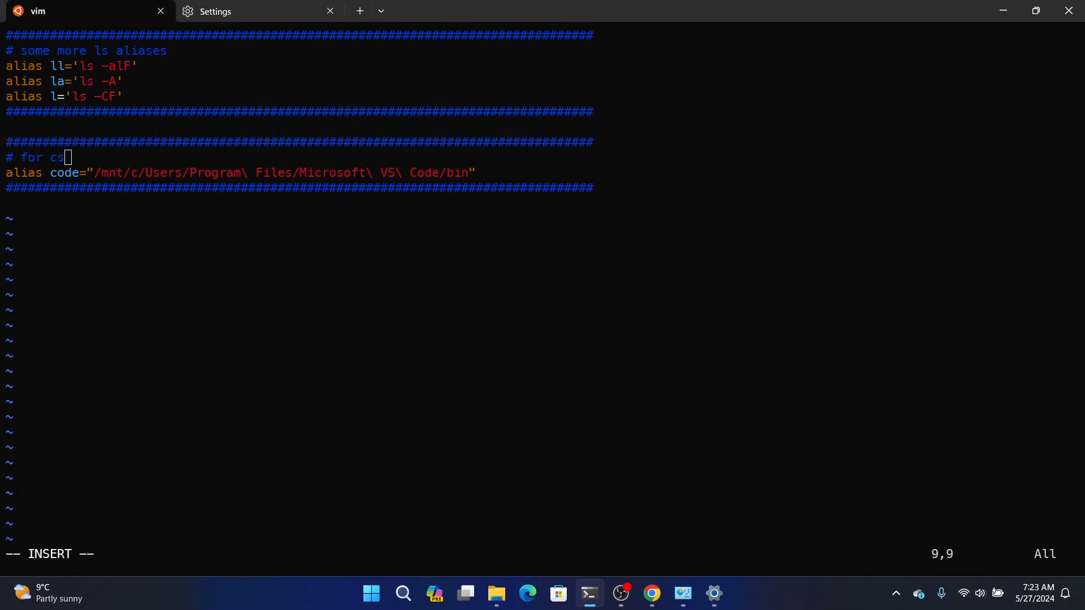
{"action": "key", "text": "BackSpace"}
{"action": "key", "text": "BackSpace"}
{"action": "type", "text": "vscode"}
{"action": "key", "text": "BackSpace"}
{"action": "key", "text": "Left"}
{"action": "key", "text": "Left"}
{"action": "key", "text": "Left"}
{"action": "key", "text": "Left"}
{"action": "key", "text": "Left"}
{"action": "key", "text": "Left"}
{"action": "key", "text": "Left"}
{"action": "key", "text": "Left"}
{"action": "key", "text": "Escape"}
{"action": "type", "text": ":wq"}
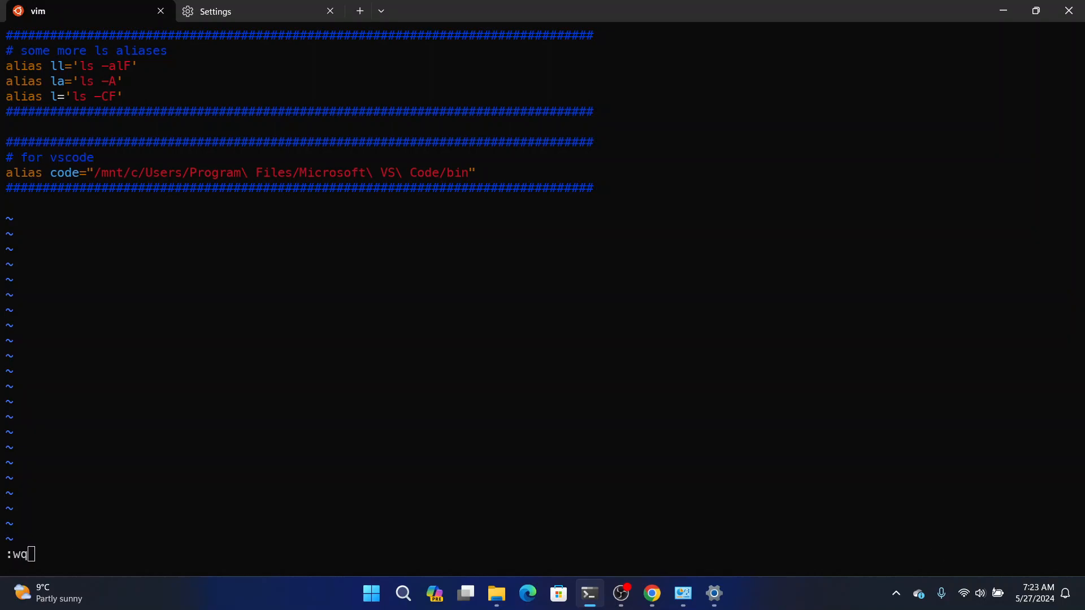
{"action": "key", "text": "Return"}
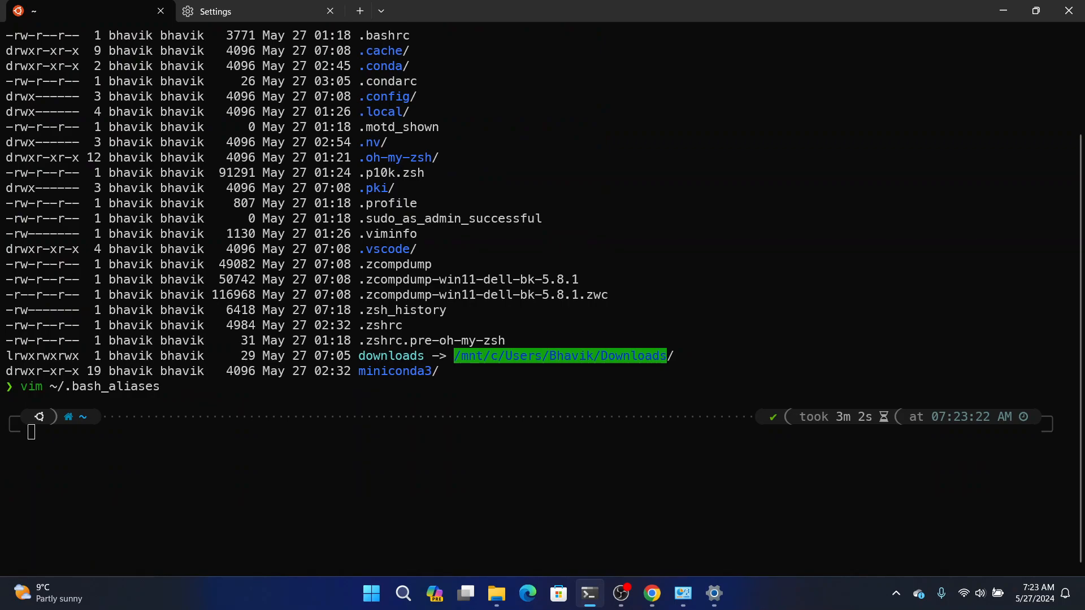
- Reopen ~/.bash_aliases in vim to review the aliases, and save and quit the file
{"action": "key", "text": "ctrl+r"}
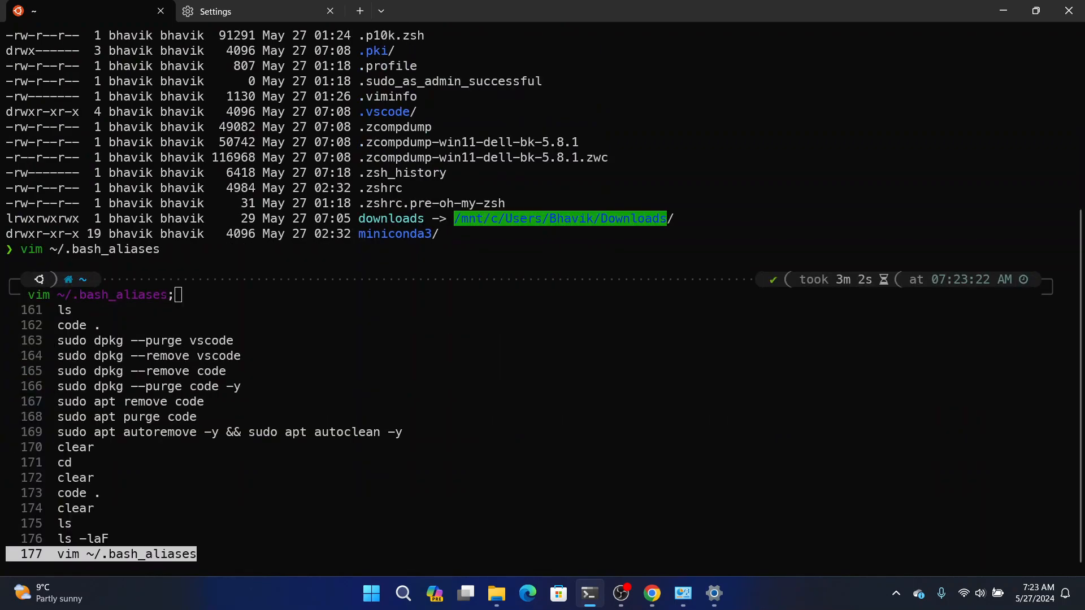
{"action": "key", "text": "Return"}
{"action": "key", "text": "Return"}
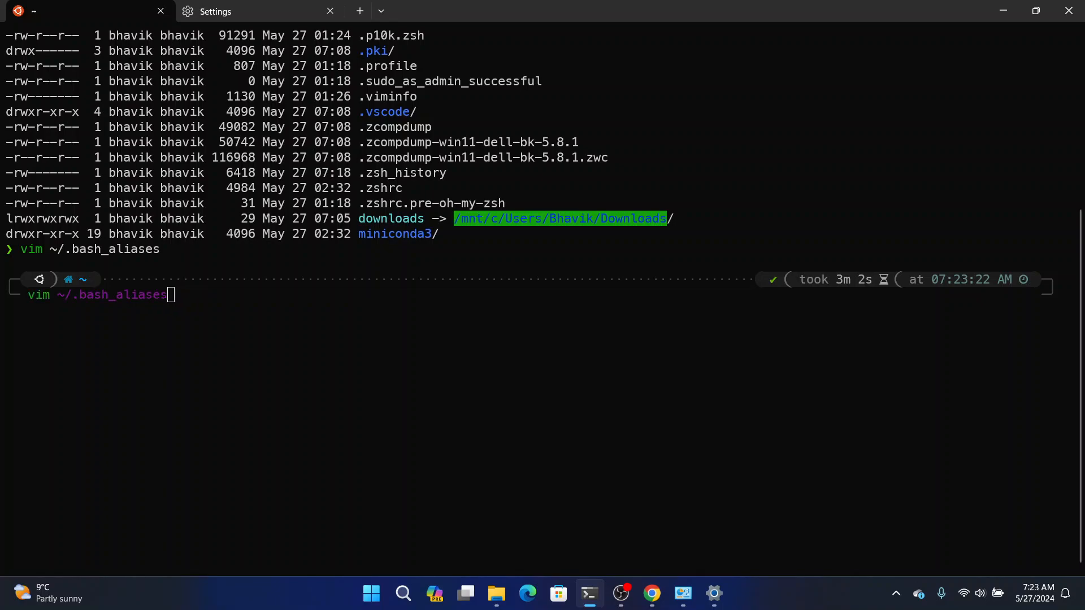
{"action": "key", "text": "colon"}
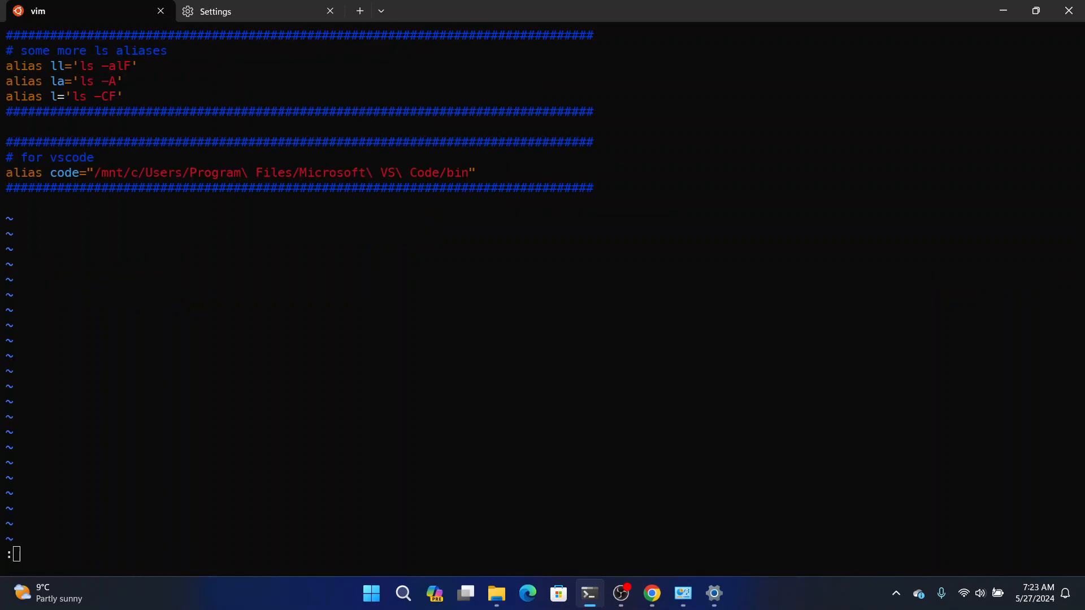
{"action": "type", "text": "wq"}
{"action": "key", "text": "Return"}
- Load the new aliases into the current shell with source ~/.bash_aliases
{"action": "type", "text": "source "}
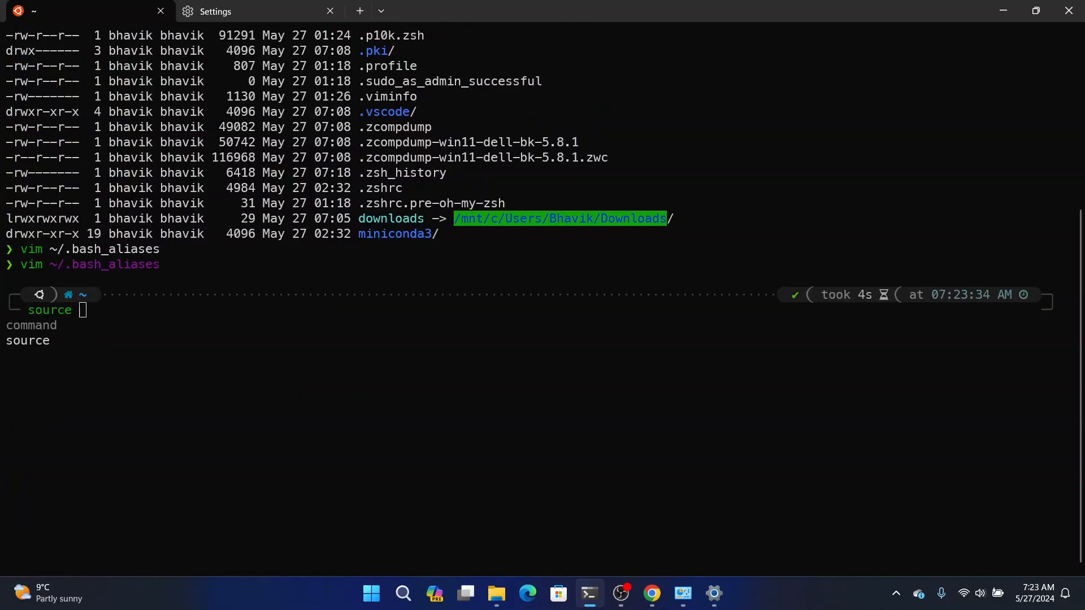
{"action": "type", "text": "~/"}
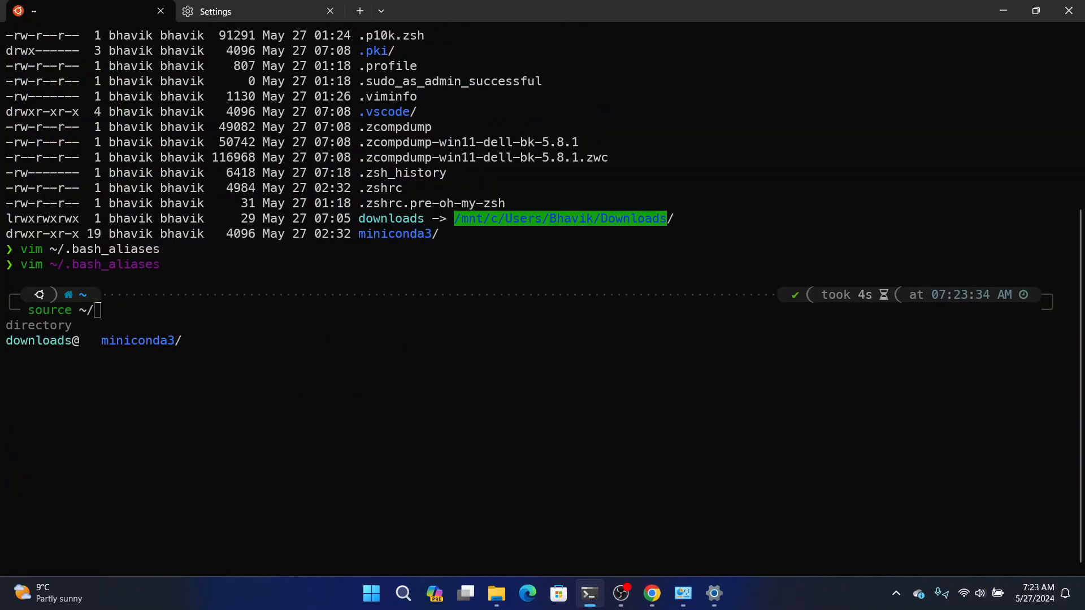
{"action": "type", "text": ".bash_aliaes"}
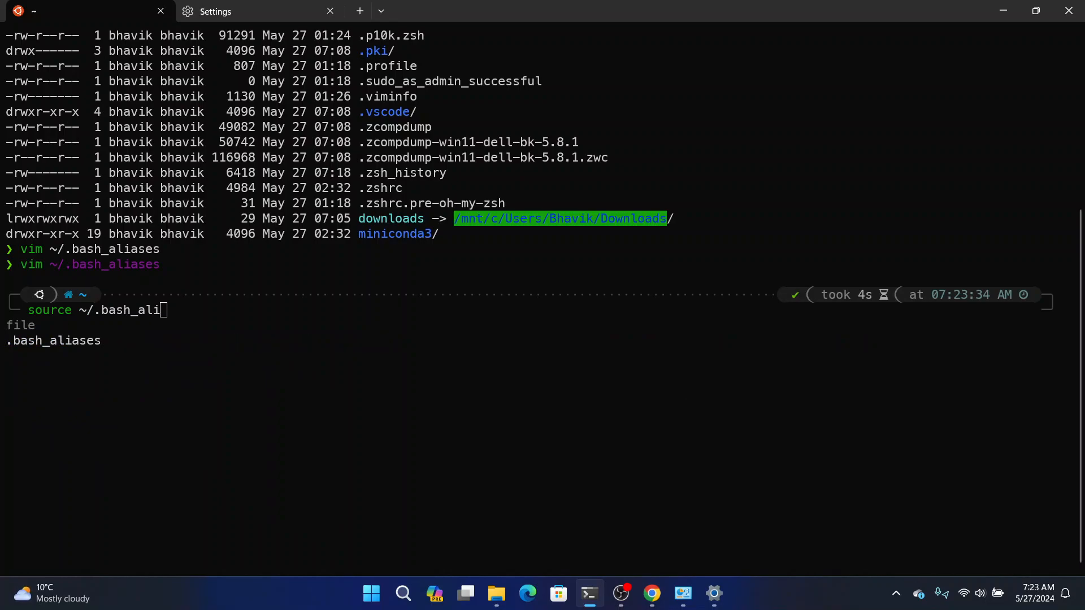
{"action": "key", "text": "BackSpace"}
{"action": "key", "text": "BackSpace"}
{"action": "key", "text": "BackSpace"}
{"action": "type", "text": "ases"}
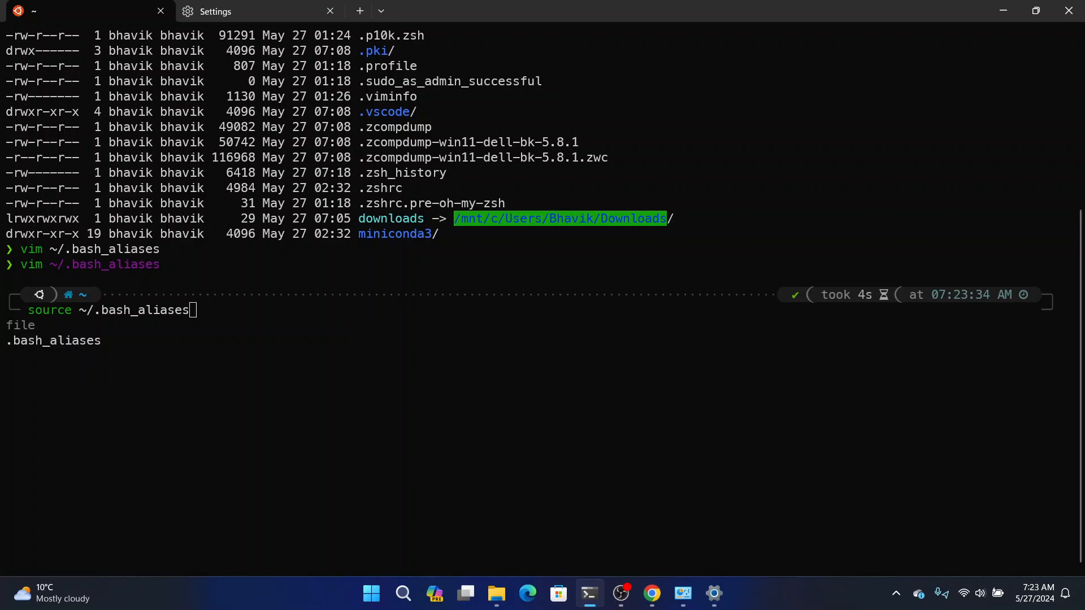
{"action": "key", "text": "Return"}
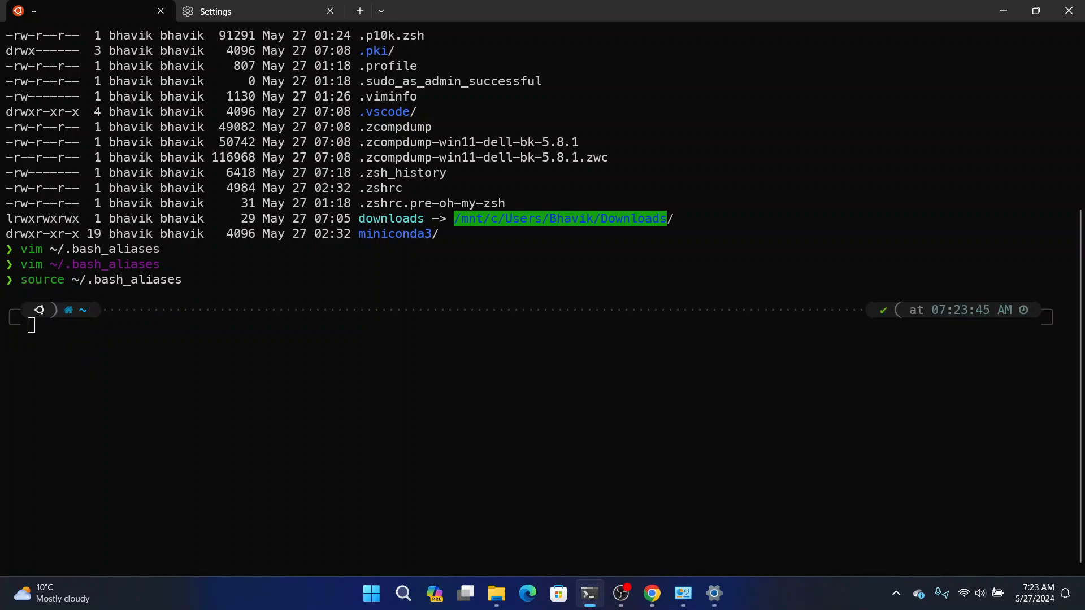
- Run code . in the home folder and check the Visual Studio Code bin folder's path in File Explorer
{"action": "type", "text": "code ."}
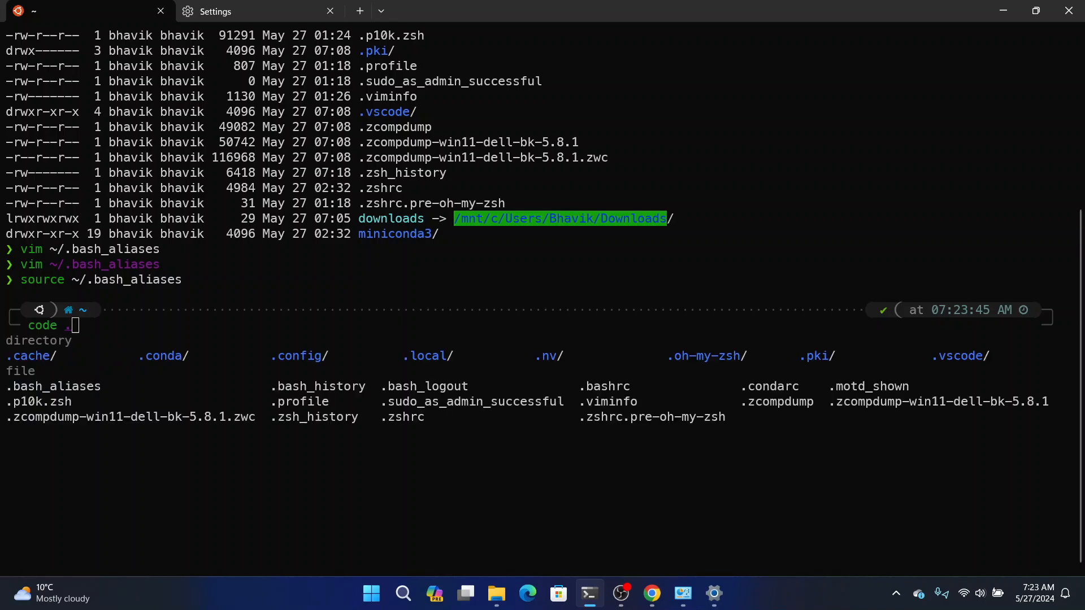
{"action": "key", "text": "Return"}
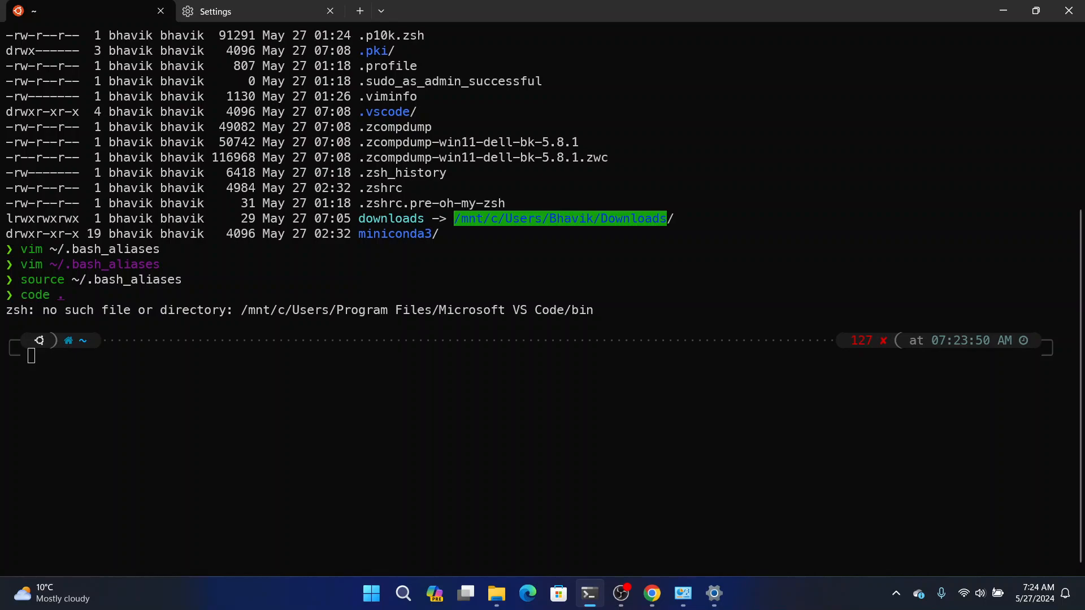
{"action": "key", "text": "alt+Tab"}
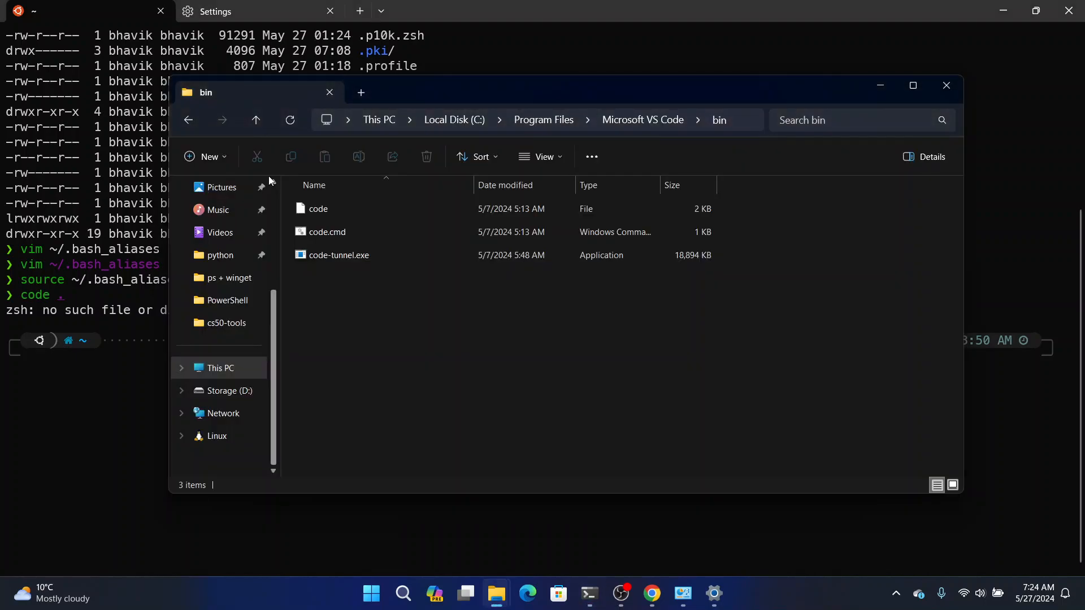
{"action": "key", "text": "alt+Tab"}
{"action": "key", "text": "alt+Tab"}
{"action": "key", "text": "alt+Tab"}
{"action": "key", "text": "Up"}
{"action": "key", "text": "Up"}
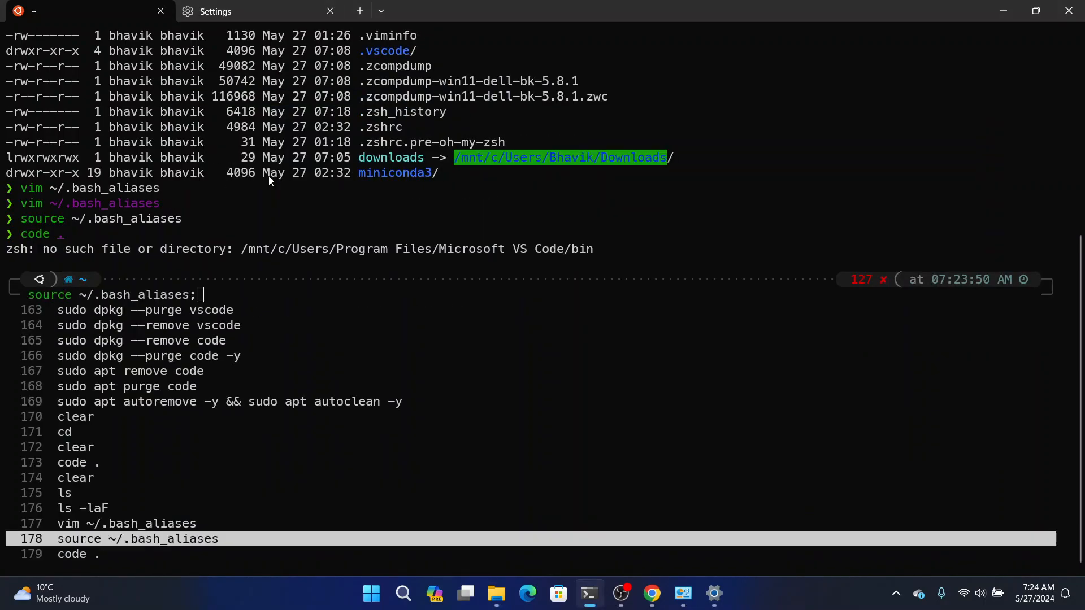
{"action": "key", "text": "Return"}
{"action": "key", "text": "BackSpace"}
{"action": "key", "text": "BackSpace"}
{"action": "key", "text": "Tab"}
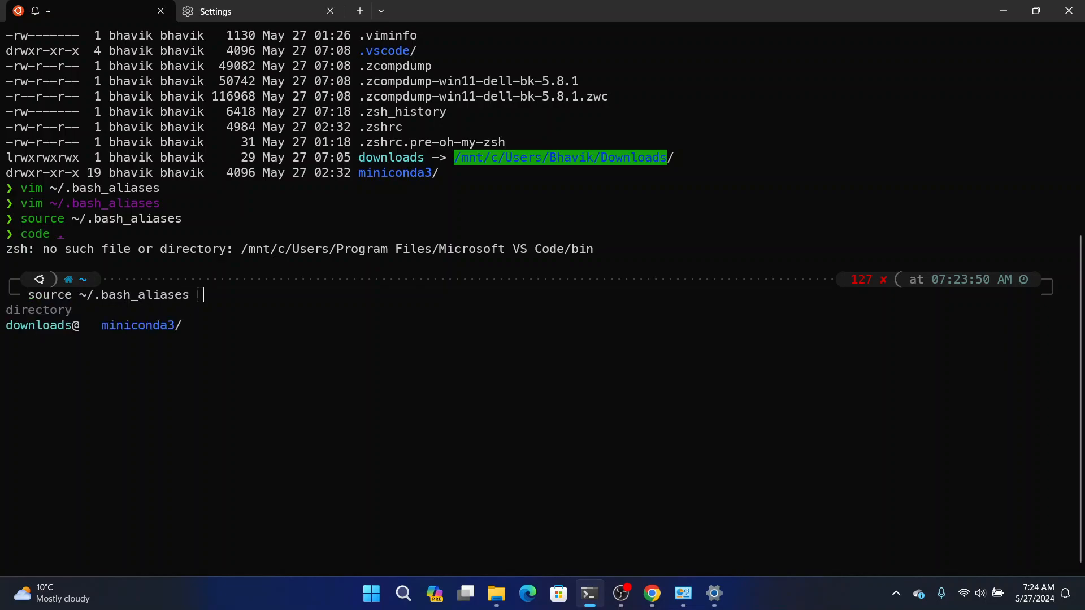
{"action": "key", "text": "ctrl+c"}
- Open ~/.bash_aliases in vim again from the shell's command history
{"action": "key", "text": "Up"}
{"action": "key", "text": "Up"}
{"action": "key", "text": "Up"}
{"action": "key", "text": "Up"}
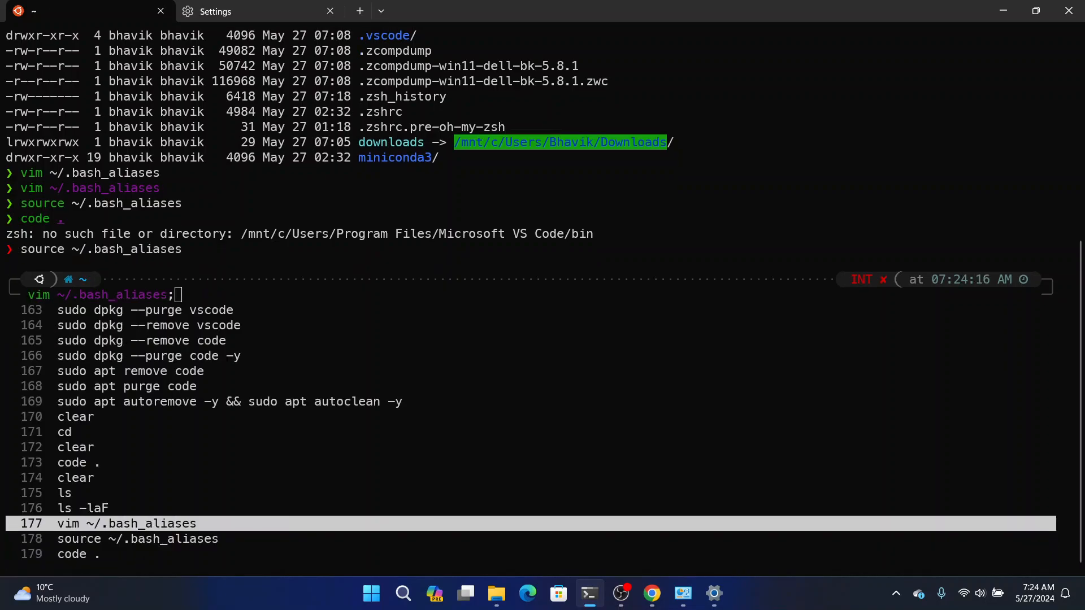
{"action": "key", "text": "Down"}
{"action": "key", "text": "Return"}
{"action": "key", "text": "BackSpace"}
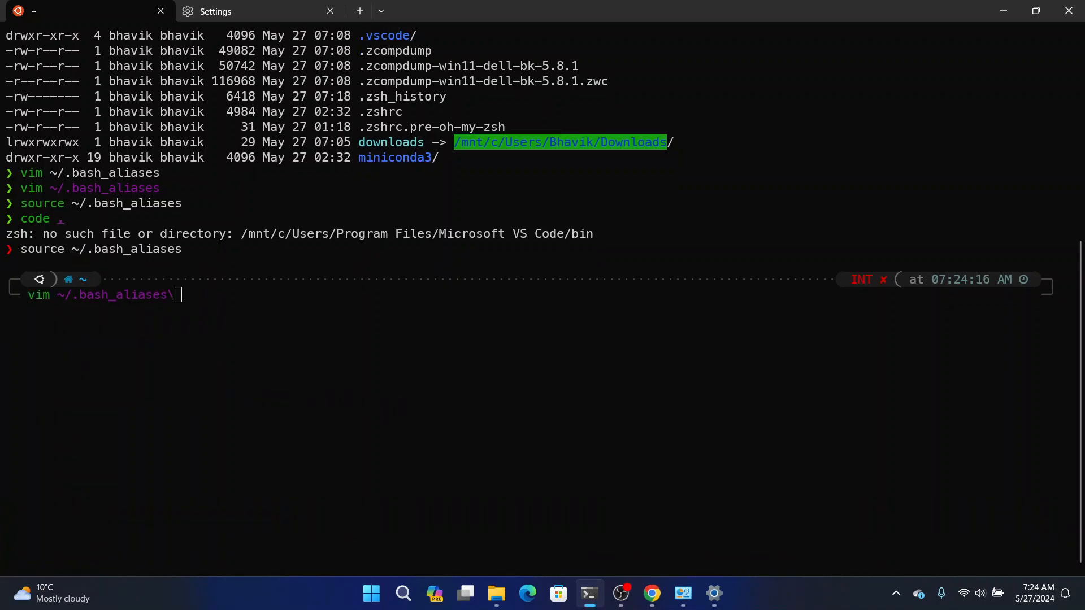
{"action": "type", "text": "\\"}
{"action": "key", "text": "Tab"}
{"action": "key", "text": "BackSpace"}
{"action": "key", "text": "Return"}
- Remove Users/ from the code alias path so it reads /mnt/c/Program\ Files/Microsoft\ VS\ Code/bin, and save and quit the file
{"action": "key", "text": "j"}
{"action": "key", "text": "l"}
{"action": "key", "text": "w"}
{"action": "key", "text": "w"}
{"action": "key", "text": "w"}
{"action": "key", "text": "w"}
{"action": "key", "text": "w"}
{"action": "key", "text": "w"}
{"action": "key", "text": "w"}
{"action": "key", "text": "d"}
{"action": "key", "text": "w"}
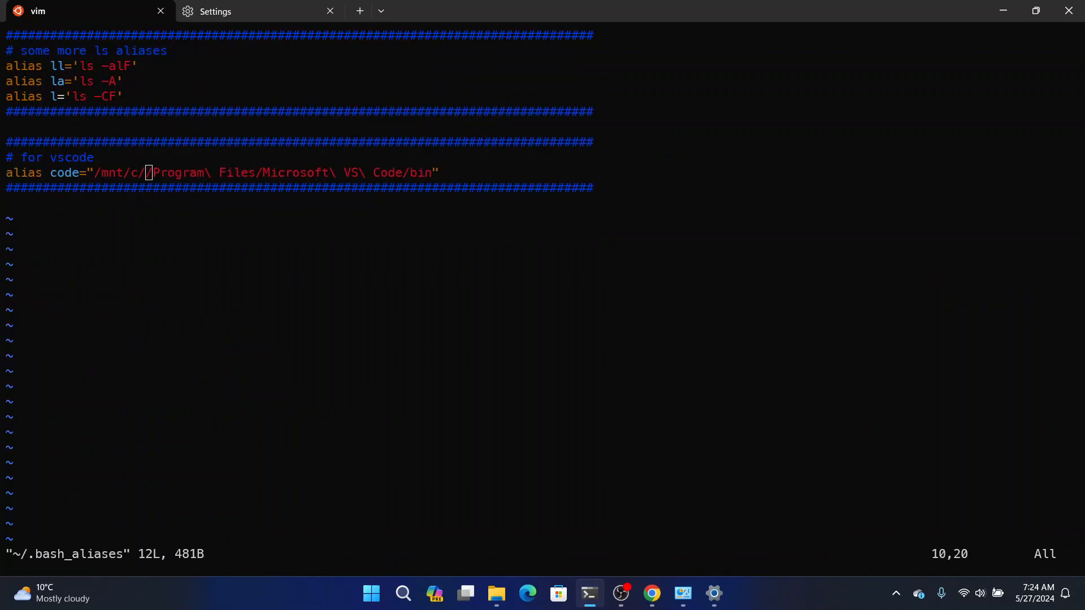
{"action": "type", "text": "x:wq"}
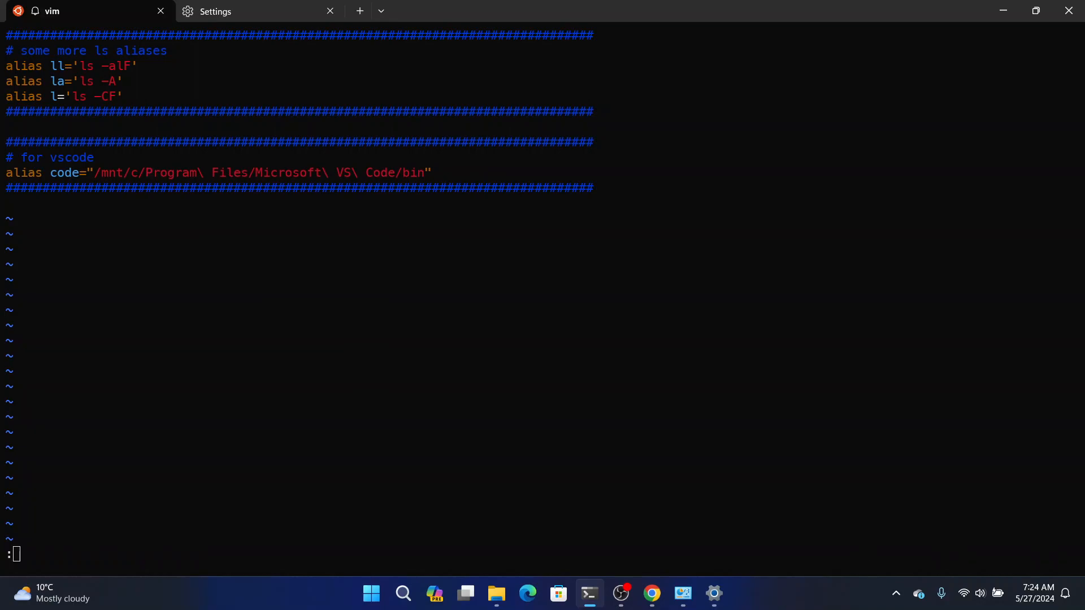
{"action": "key", "text": "Return"}
- Reload the edited aliases with source ~/.bash_aliases and run code . in the home folder
{"action": "key", "text": "Up"}
{"action": "key", "text": "Up"}
{"action": "key", "text": "Up"}
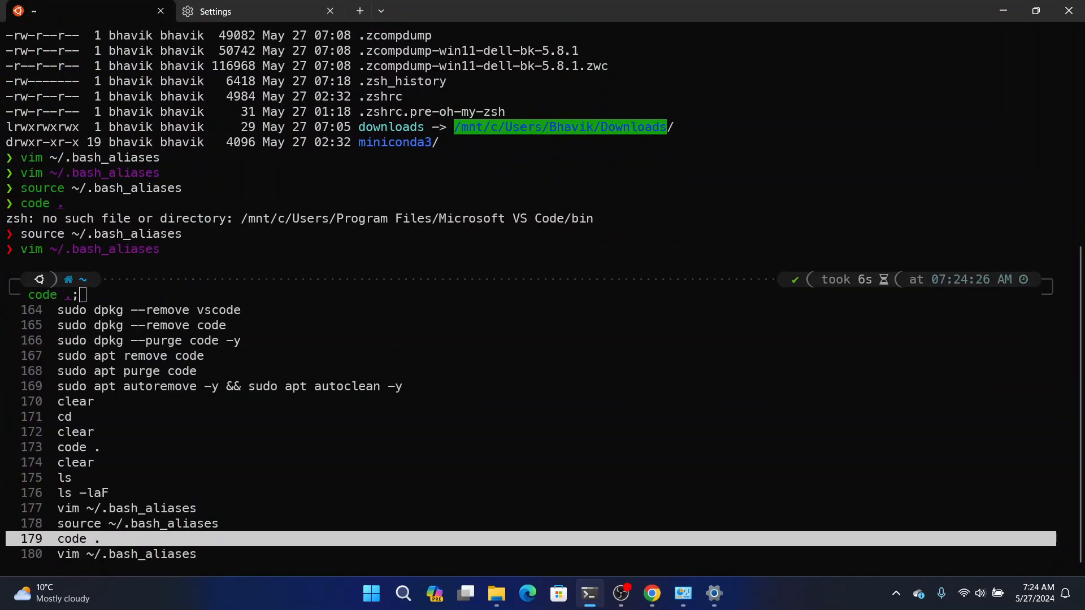
{"action": "key", "text": "Return"}
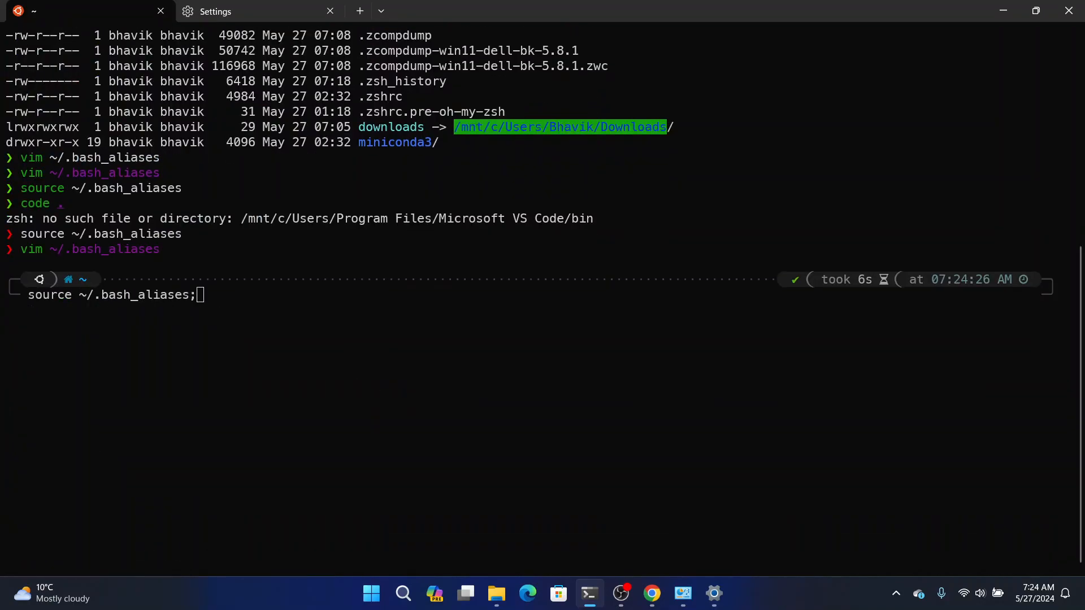
{"action": "key", "text": "Return"}
{"action": "type", "text": "code ."}
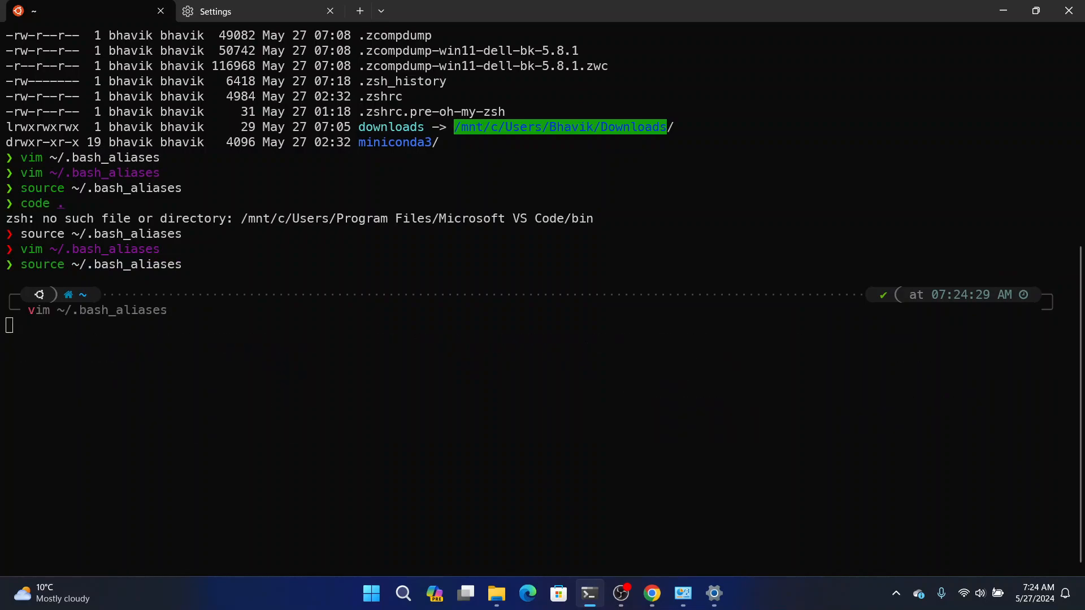
{"action": "key", "text": "Return"}
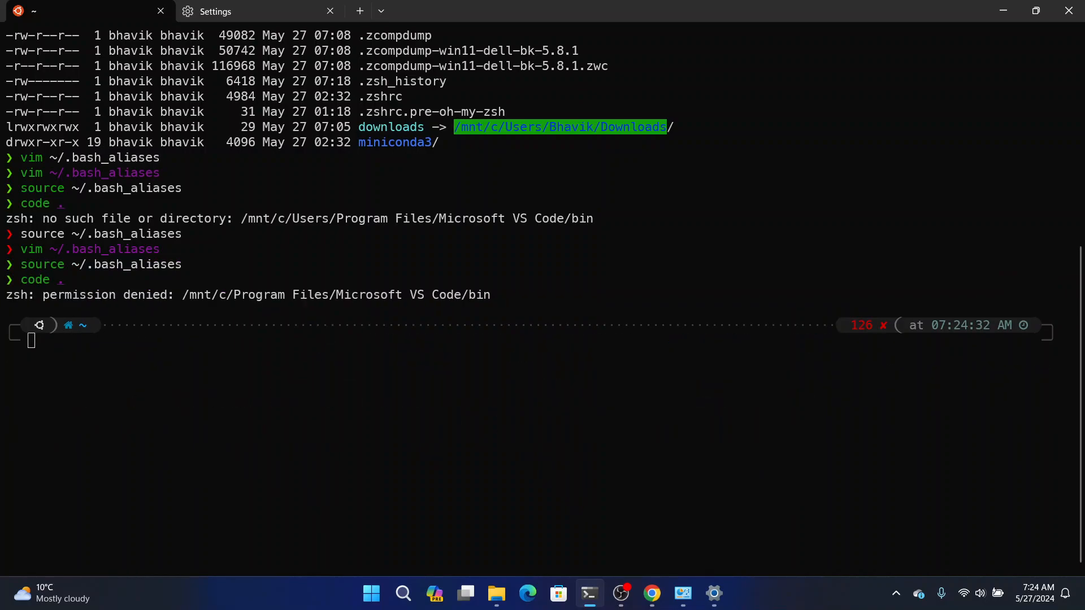
{"action": "type", "text": "su"}
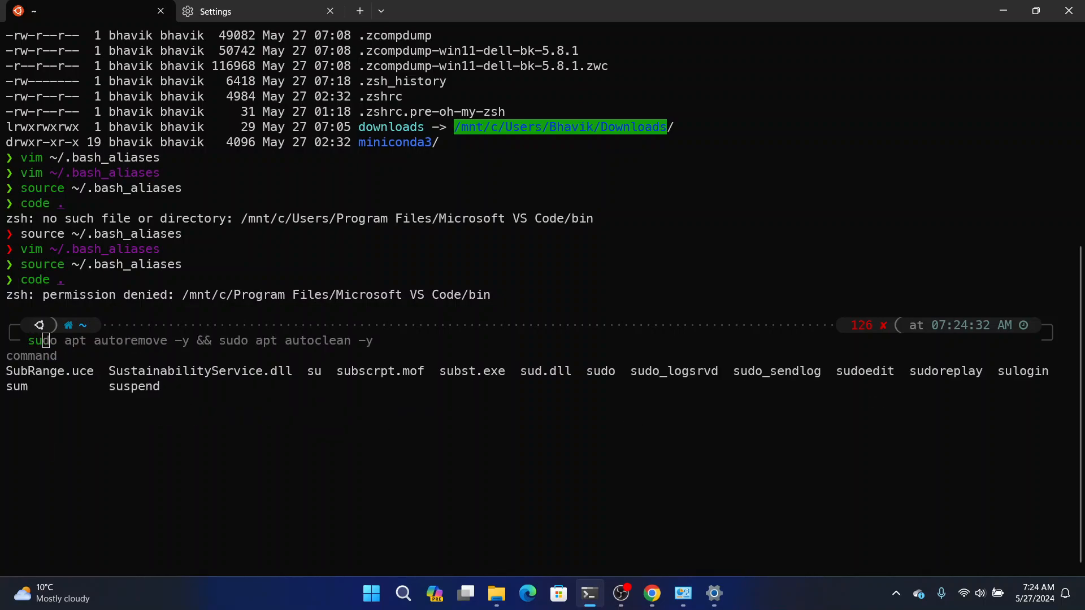
{"action": "key", "text": "BackSpace"}
{"action": "key", "text": "BackSpace"}
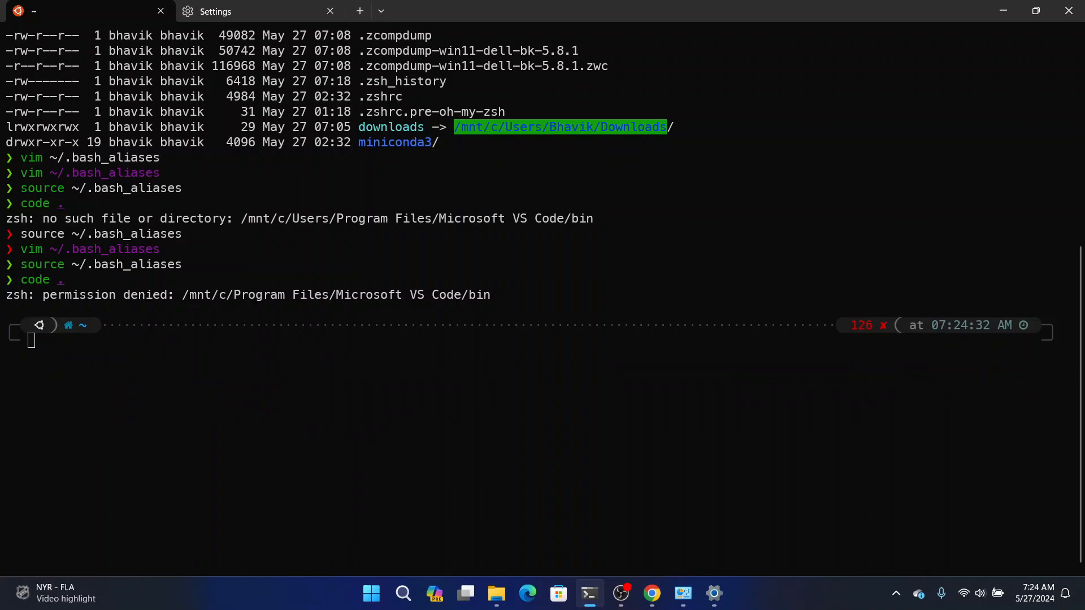
{"action": "key", "text": "Up"}
{"action": "key", "text": "BackSpace"}
{"action": "key", "text": "BackSpace"}
{"action": "key", "text": "BackSpace"}
{"action": "key", "text": "BackSpace"}
{"action": "key", "text": "BackSpace"}
{"action": "key", "text": "BackSpace"}
{"action": "key", "text": "BackSpace"}
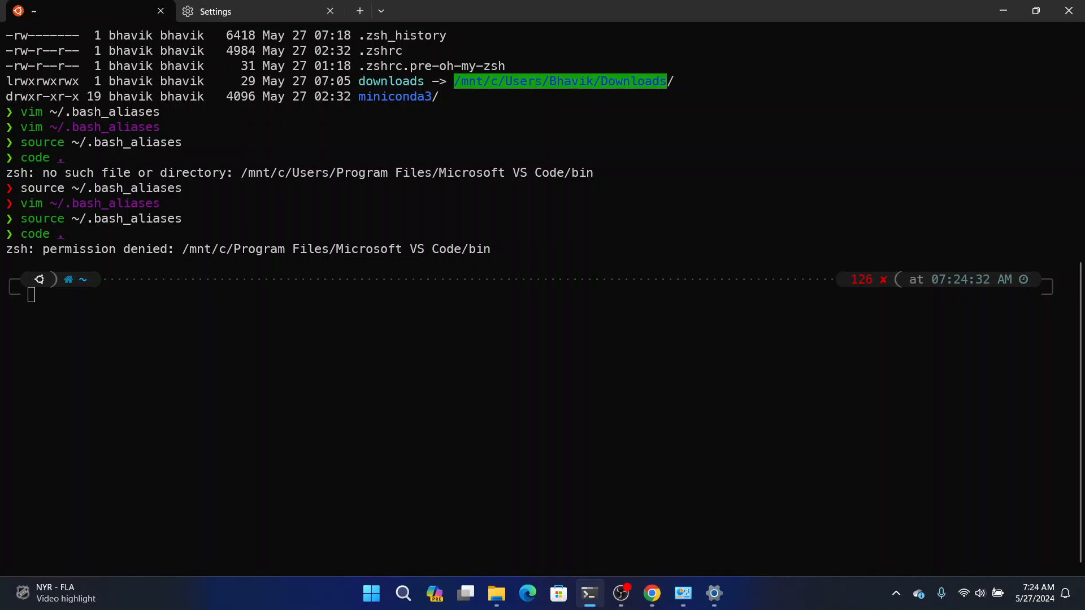
- Try to open the home folder in Visual Studio Code with sudo code
{"action": "type", "text": "sudo"}
{"action": "type", "text": " code ."}
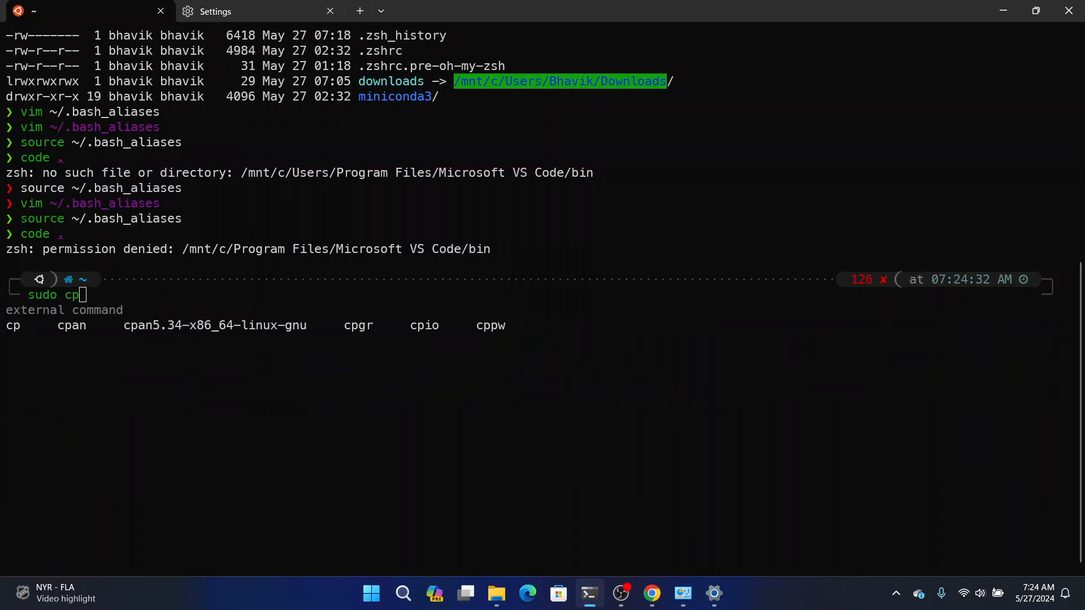
{"action": "key", "text": "Return"}
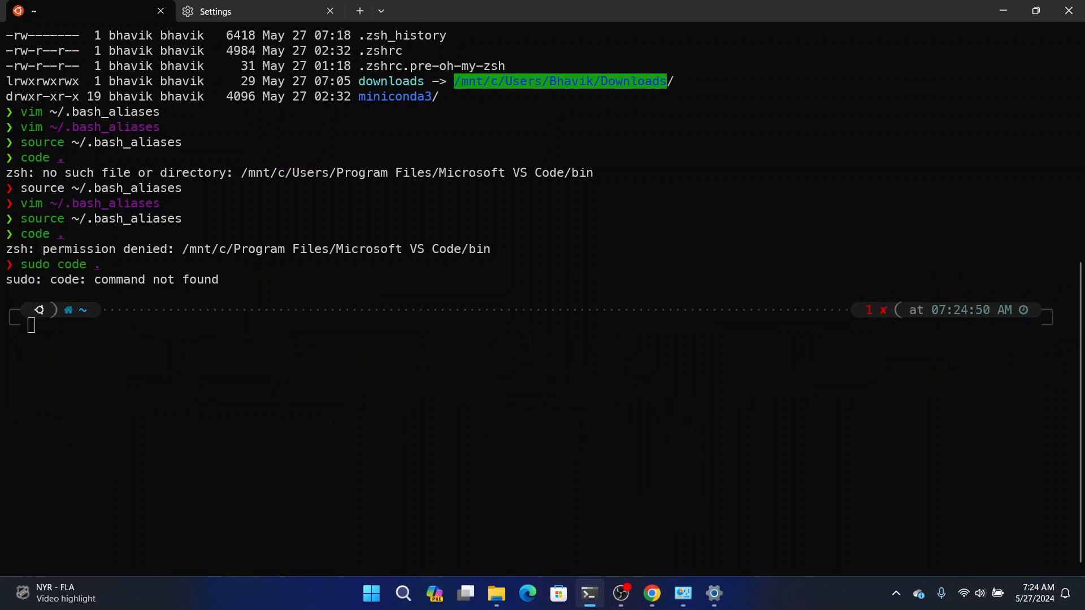
{"action": "key", "text": "Up"}
{"action": "key", "text": "BackSpace"}
{"action": "key", "text": "BackSpace"}
{"action": "key", "text": "BackSpace"}
{"action": "key", "text": "BackSpace"}
{"action": "key", "text": "BackSpace"}
{"action": "key", "text": "BackSpace"}
{"action": "key", "text": "BackSpace"}
{"action": "key", "text": "BackSpace"}
{"action": "key", "text": "BackSpace"}
{"action": "key", "text": "BackSpace"}
{"action": "key", "text": "BackSpace"}
{"action": "key", "text": "BackSpace"}
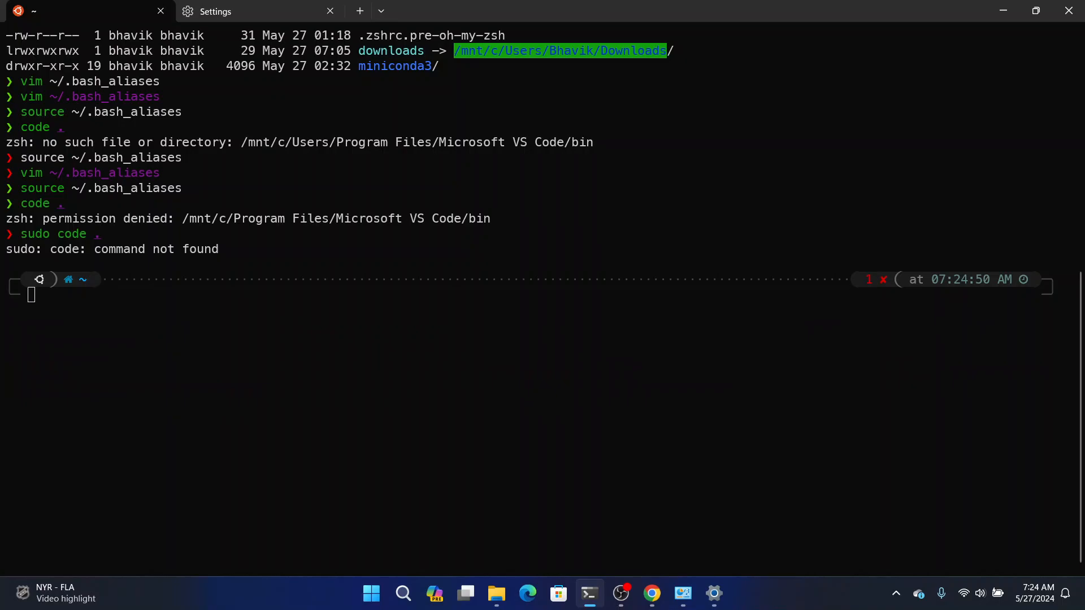
{"action": "key", "text": "Up"}
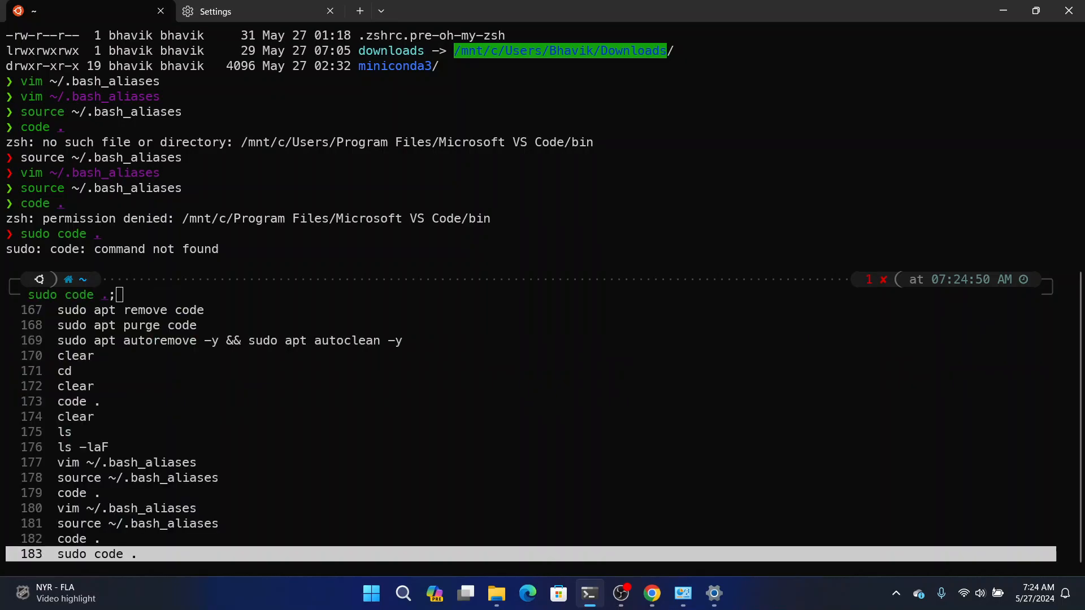
{"action": "key", "text": "Up"}
{"action": "key", "text": "Up"}
{"action": "key", "text": "Up"}
{"action": "key", "text": "Up"}
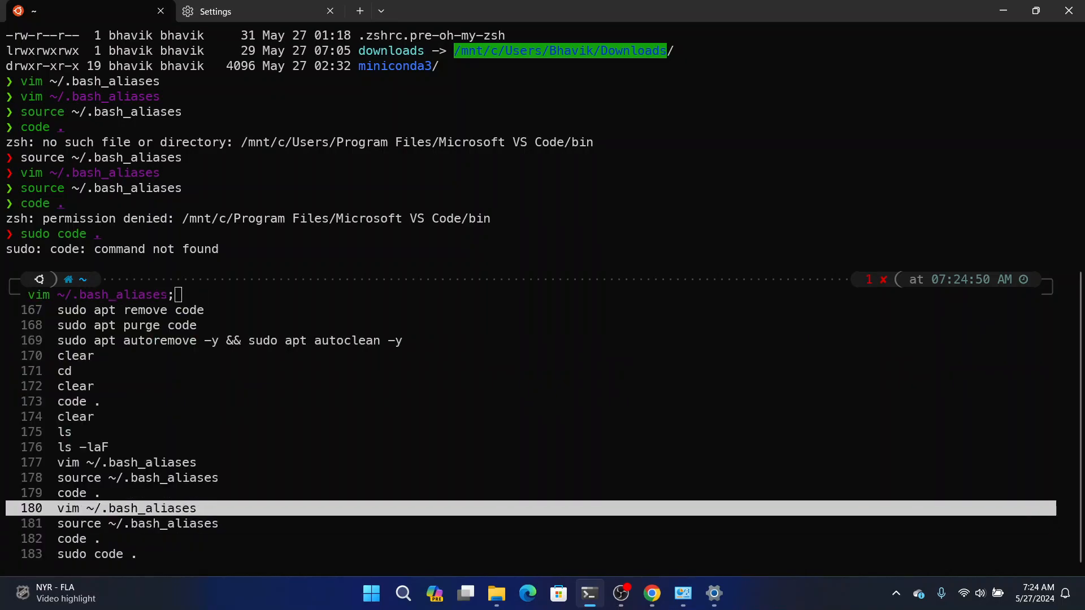
{"action": "key", "text": "Down"}
{"action": "key", "text": "Down"}
{"action": "key", "text": "Down"}
{"action": "key", "text": "Down"}
{"action": "key", "text": "Down"}
{"action": "key", "text": "Down"}
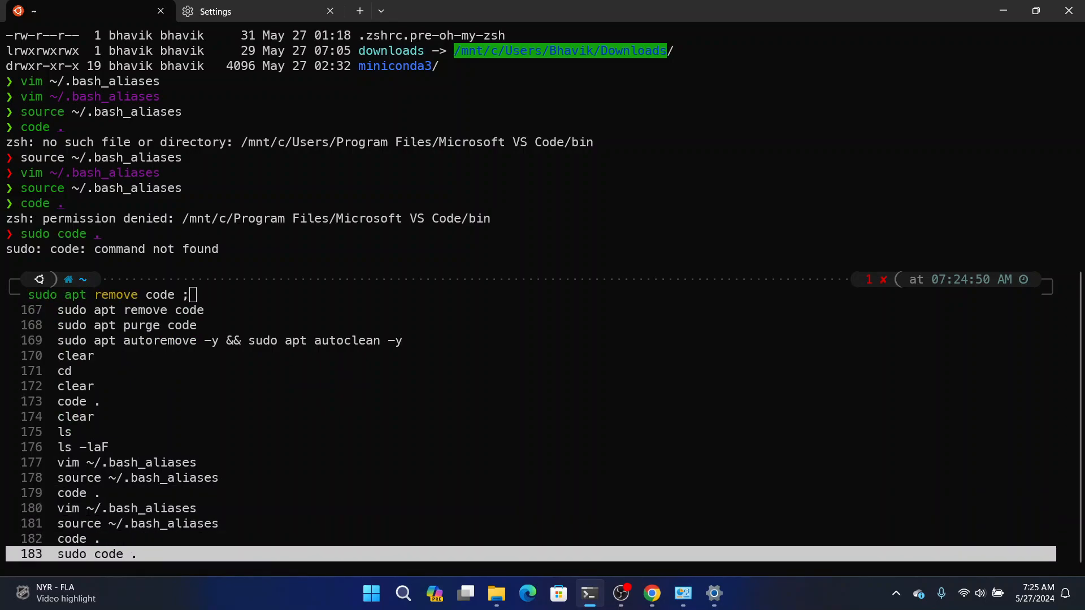
{"action": "key", "text": "BackSpace"}
{"action": "key", "text": "BackSpace"}
{"action": "key", "text": "BackSpace"}
{"action": "key", "text": "BackSpace"}
{"action": "key", "text": "BackSpace"}
{"action": "key", "text": "BackSpace"}
{"action": "key", "text": "BackSpace"}
{"action": "key", "text": "BackSpace"}
{"action": "key", "text": "BackSpace"}
{"action": "key", "text": "BackSpace"}
{"action": "key", "text": "BackSpace"}
{"action": "key", "text": "BackSpace"}
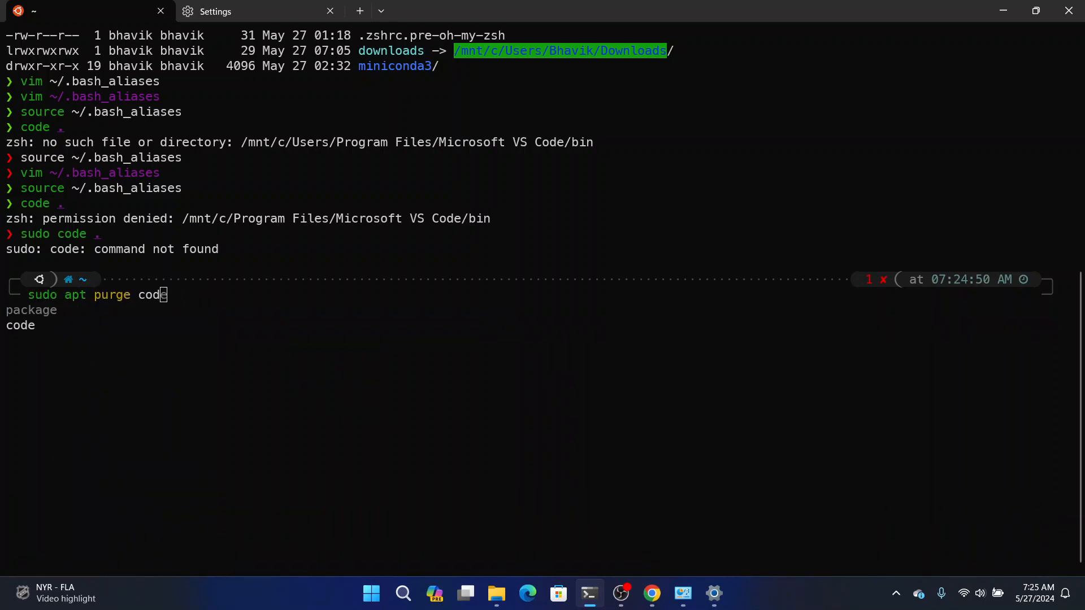
{"action": "key", "text": "BackSpace"}
{"action": "key", "text": "BackSpace"}
{"action": "key", "text": "BackSpace"}
{"action": "key", "text": "BackSpace"}
{"action": "key", "text": "BackSpace"}
{"action": "key", "text": "BackSpace"}
{"action": "key", "text": "BackSpace"}
{"action": "key", "text": "BackSpace"}
- End the Ubuntu shell session with exit and close its terminal tab
{"action": "type", "text": "exit"}
{"action": "key", "text": "Return"}
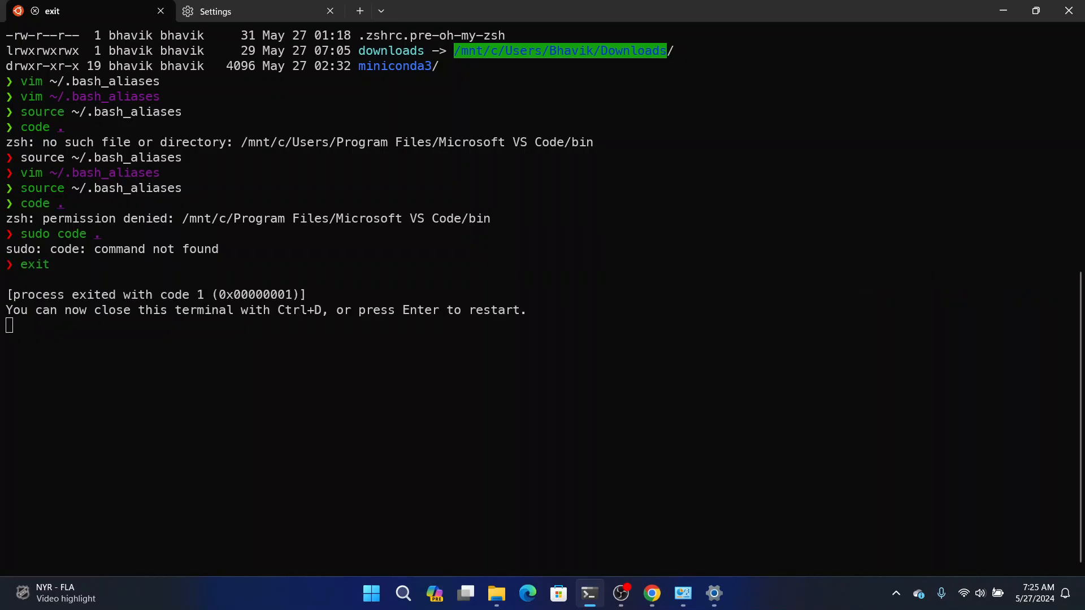
{"action": "key", "text": "ctrl+d"}
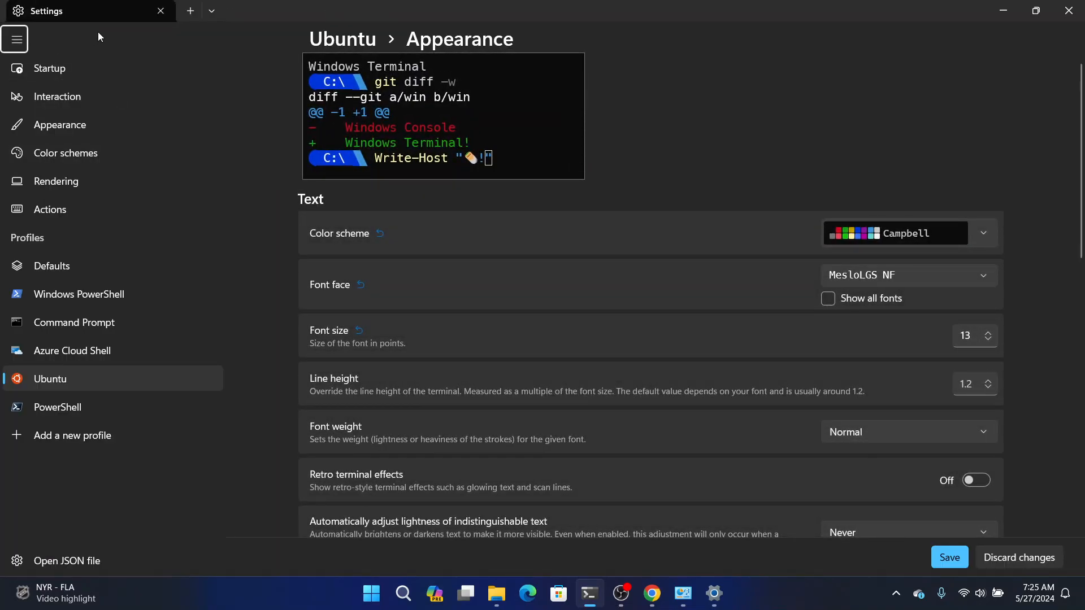
- Open a new PowerShell tab and close the Settings tab
{"action": "left_click", "coordinate": [191, 10]}
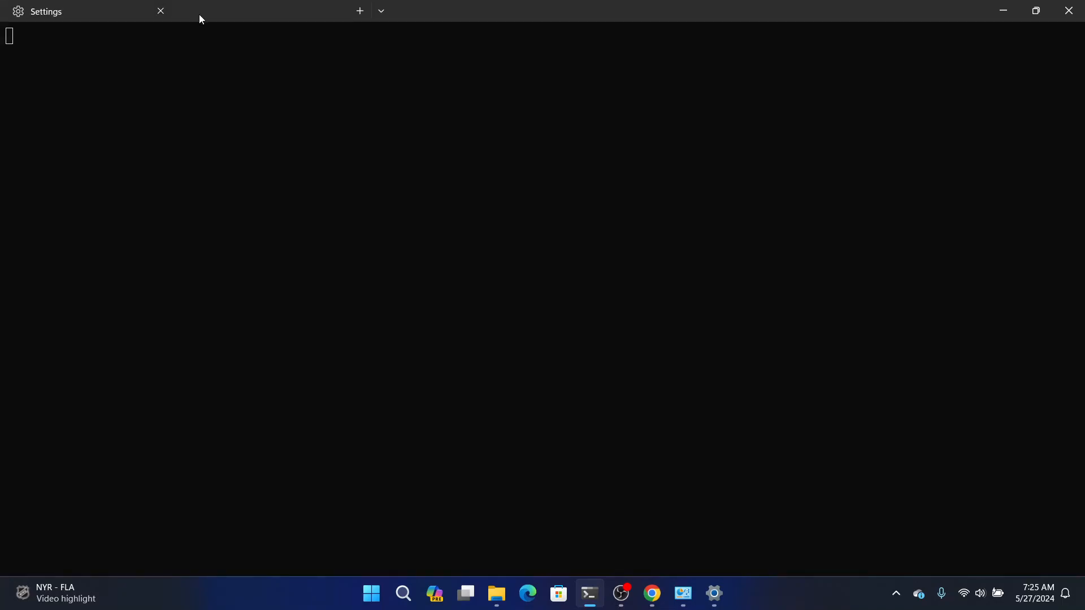
{"action": "left_click", "coordinate": [160, 11]}
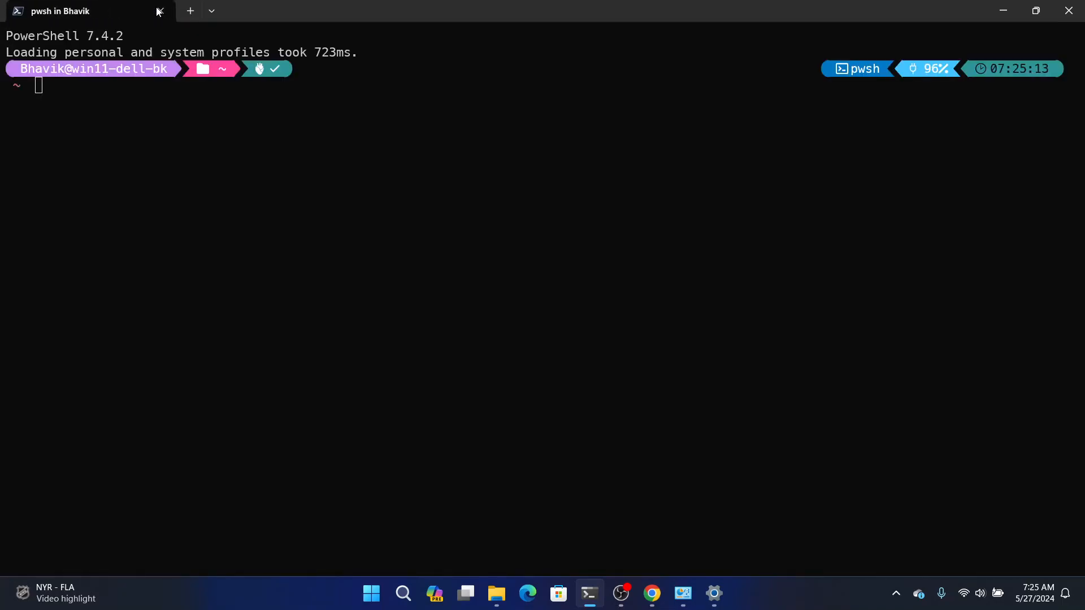
- Restart Windows Terminal with a fresh Ubuntu session, leaving no PowerShell tab open
{"action": "left_click", "coordinate": [160, 10]}
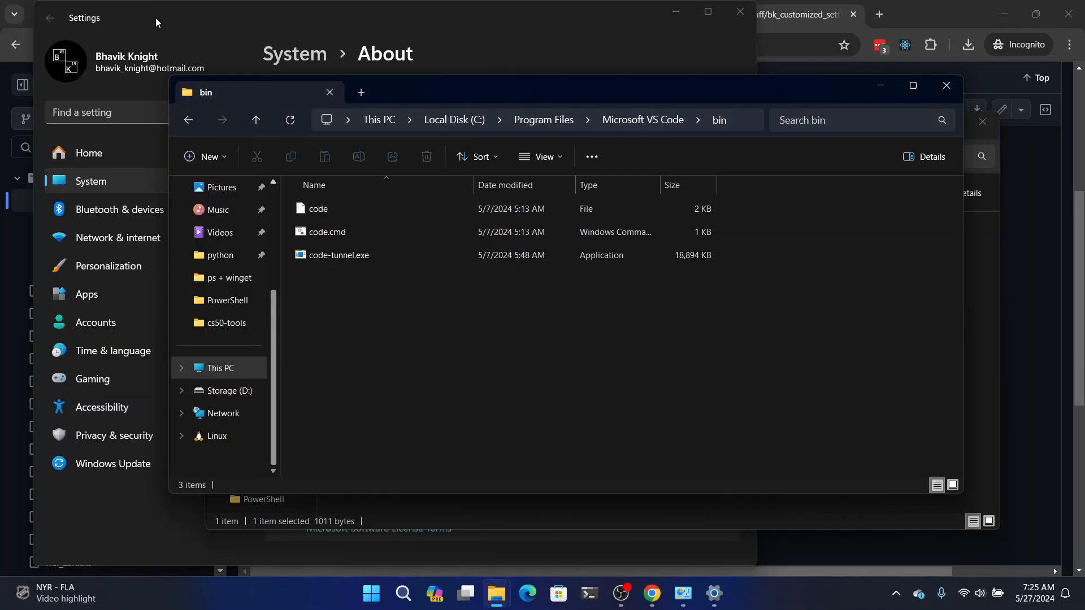
{"action": "left_click", "coordinate": [587, 591]}
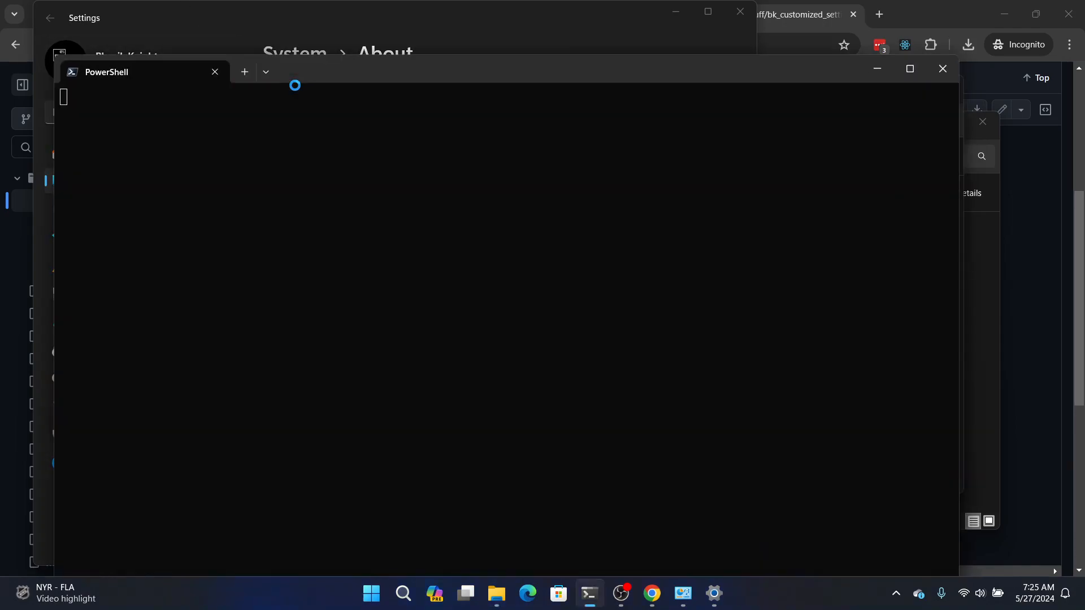
{"action": "left_click", "coordinate": [266, 72]}
{"action": "left_click", "coordinate": [282, 164]}
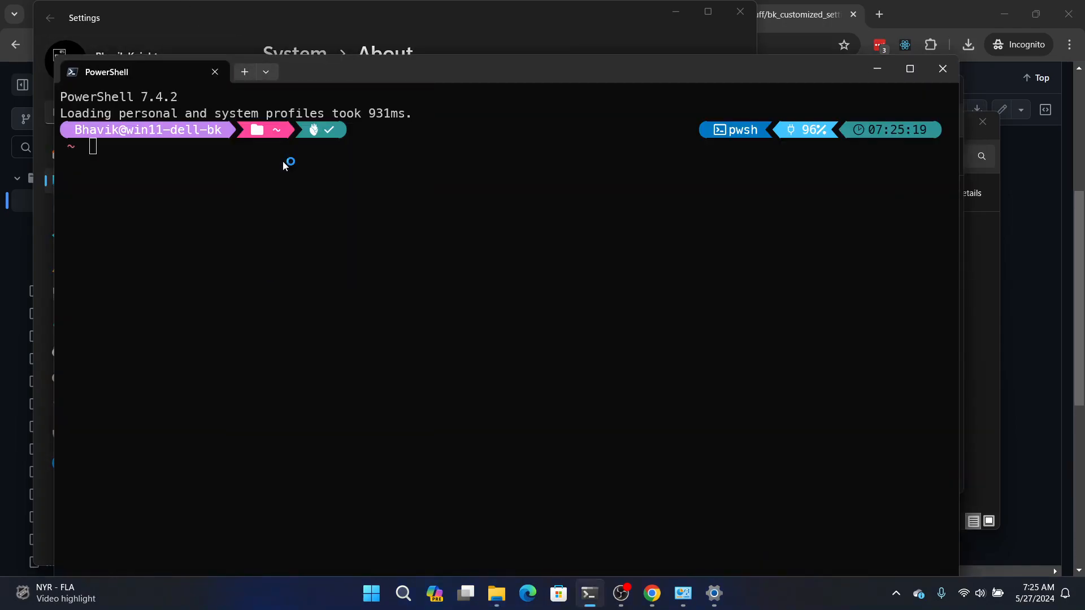
{"action": "left_click", "coordinate": [214, 72]}
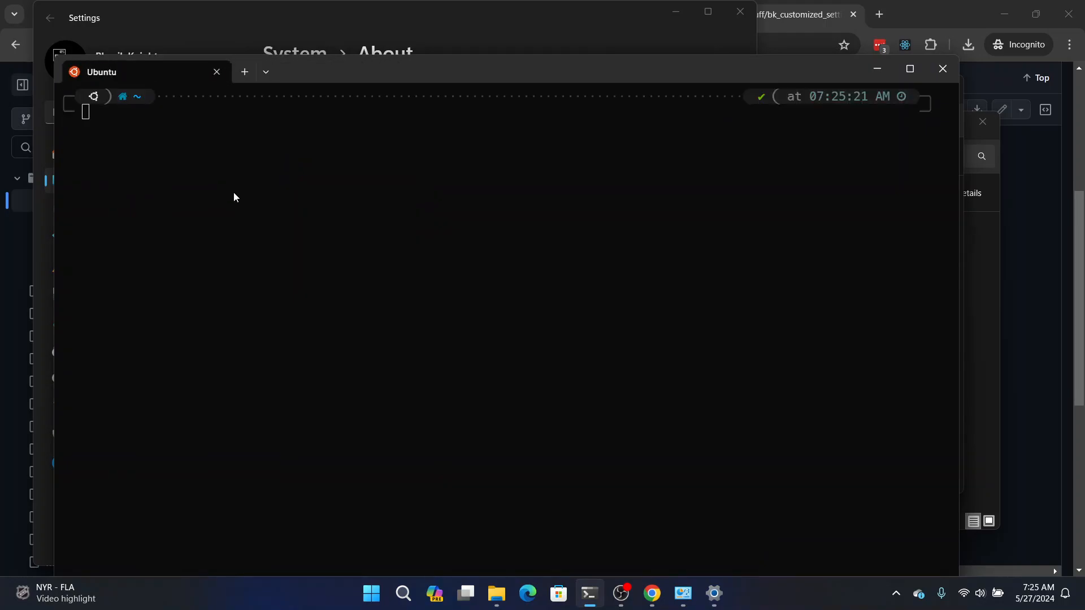
- Open the Ubuntu home folder in Visual Studio Code with code ., allow host wsl.localhost, trust the folder's authors, and close the editor
{"action": "type", "text": "code ."}
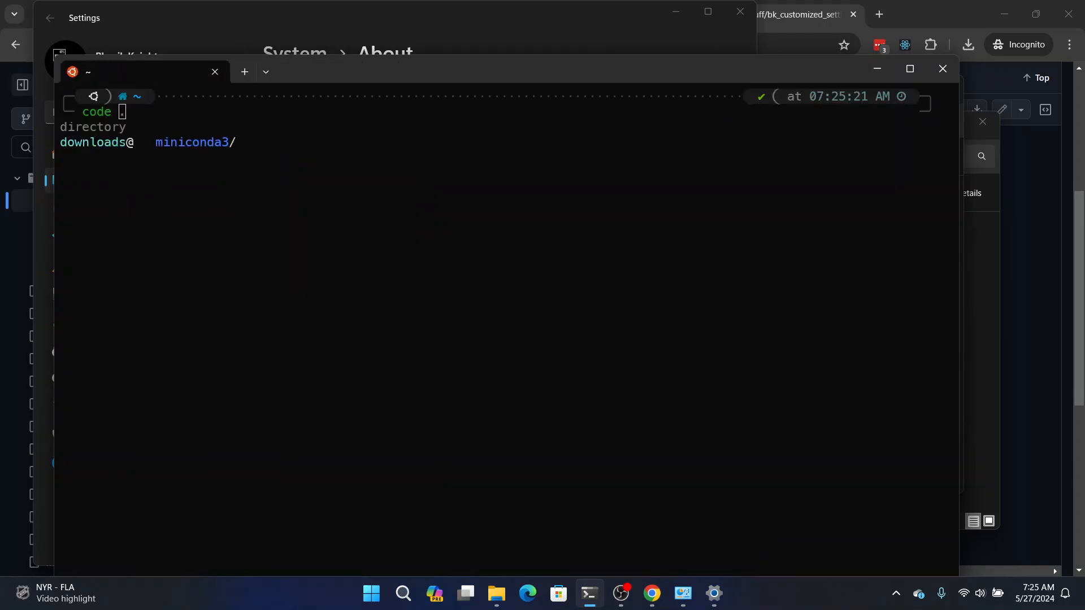
{"action": "key", "text": "Return"}
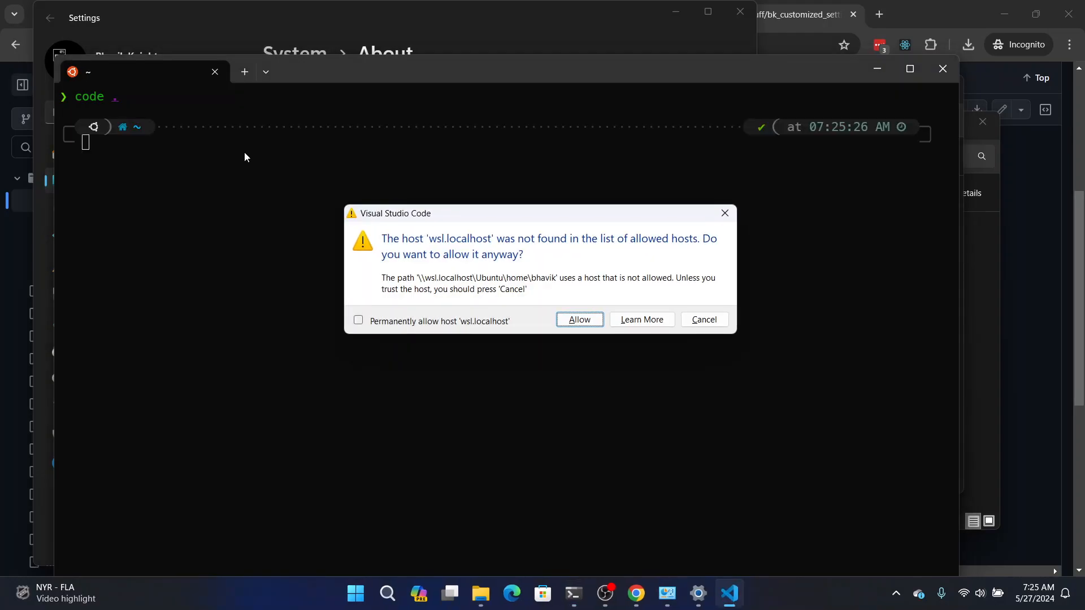
{"action": "left_click", "coordinate": [590, 320]}
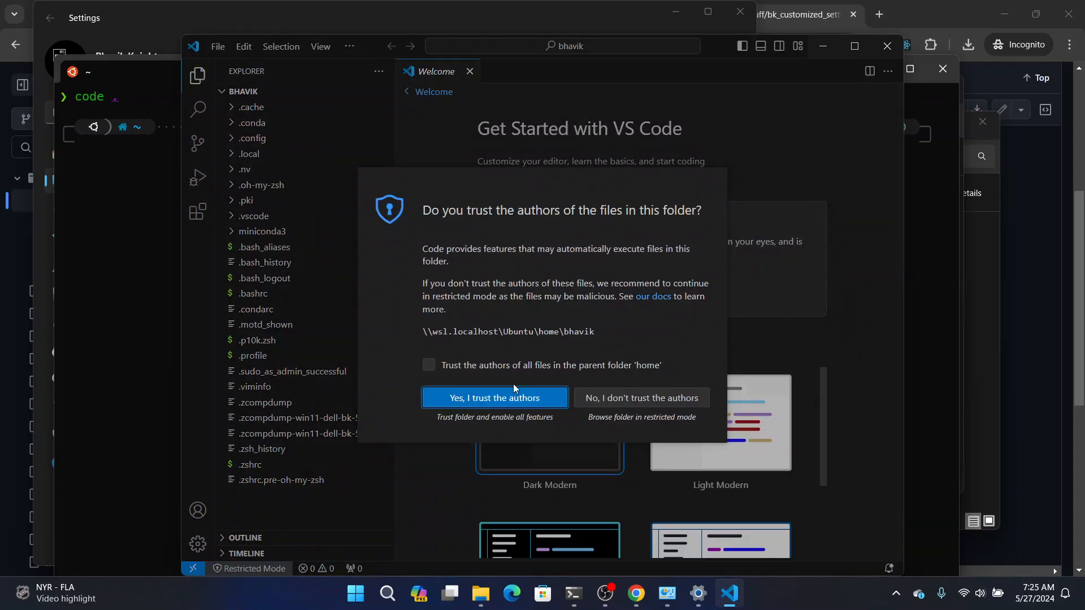
{"action": "left_click", "coordinate": [512, 396]}
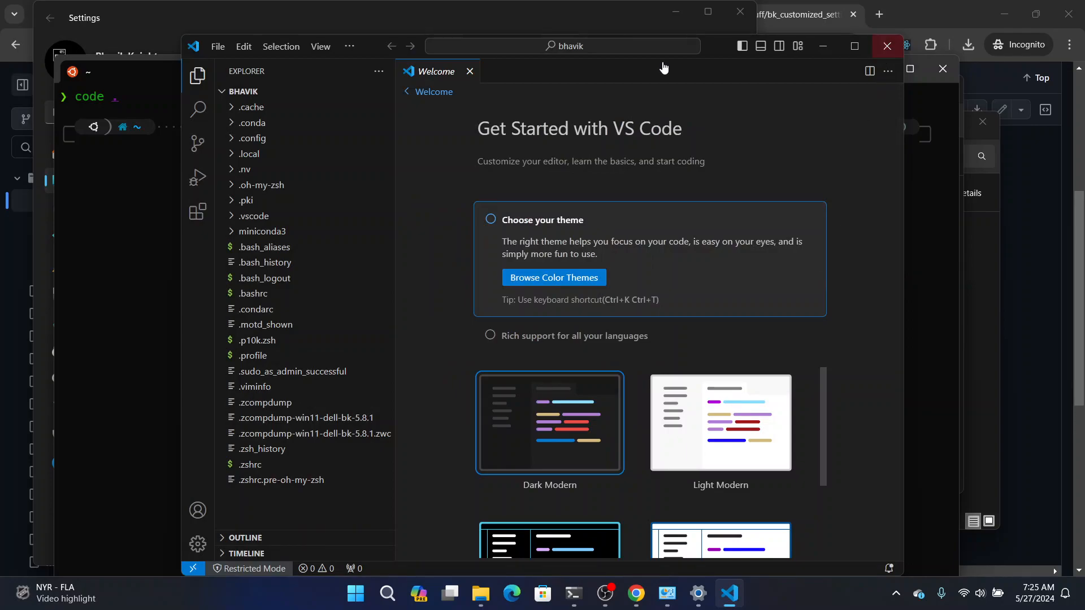
{"action": "left_click", "coordinate": [470, 71]}
{"action": "left_click", "coordinate": [884, 47]}
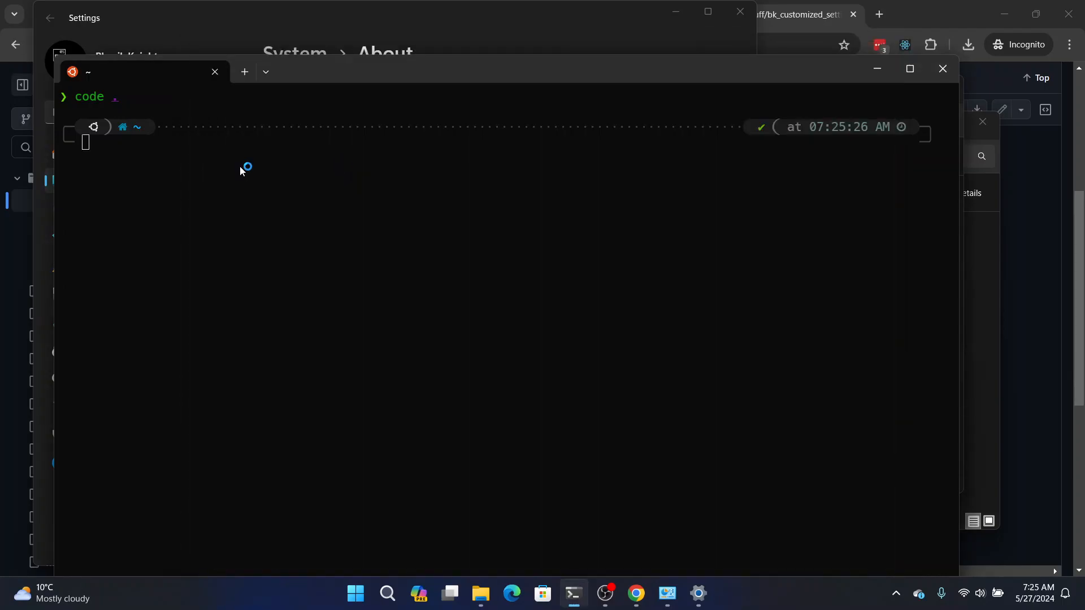
- Change to the downloads folder, open it in Visual Studio Code with code ., and close the editor window
{"action": "type", "text": "cd dow"}
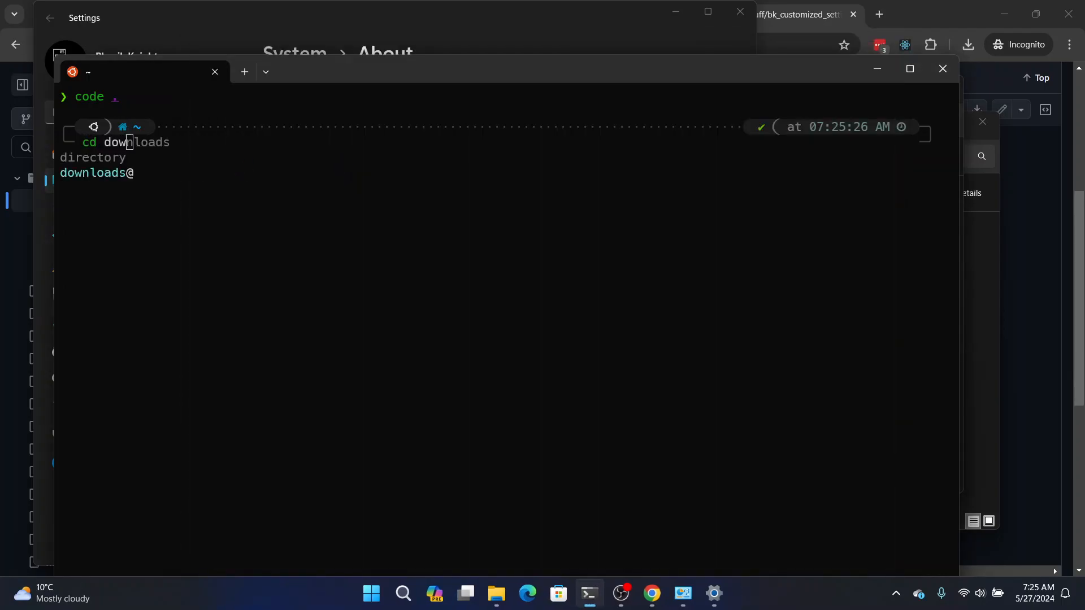
{"action": "key", "text": "Tab"}
{"action": "key", "text": "Return"}
{"action": "type", "text": "code ."}
{"action": "key", "text": "Return"}
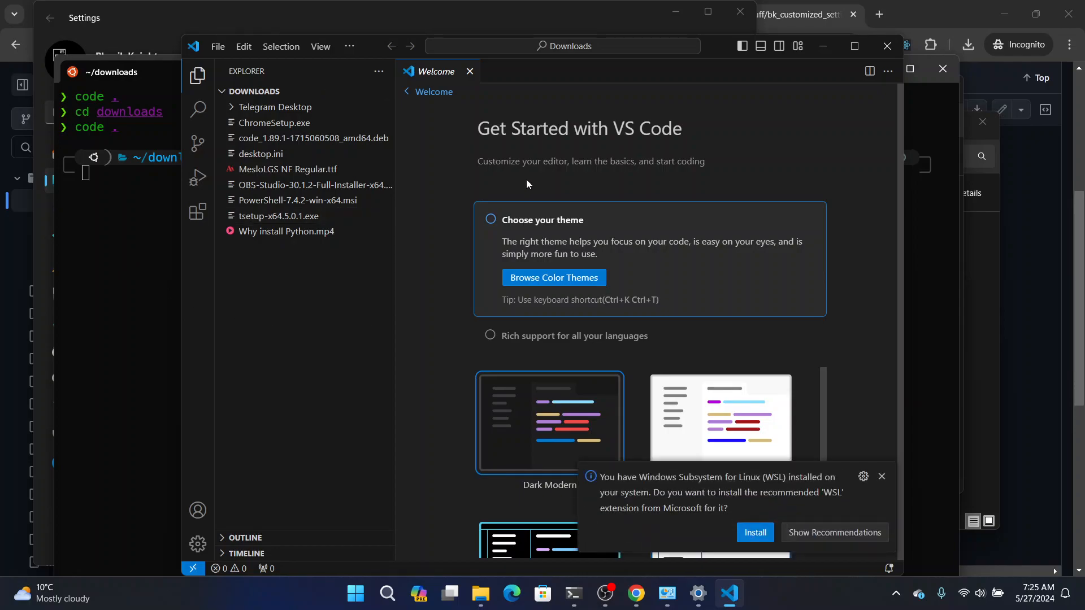
{"action": "left_click", "coordinate": [887, 46]}
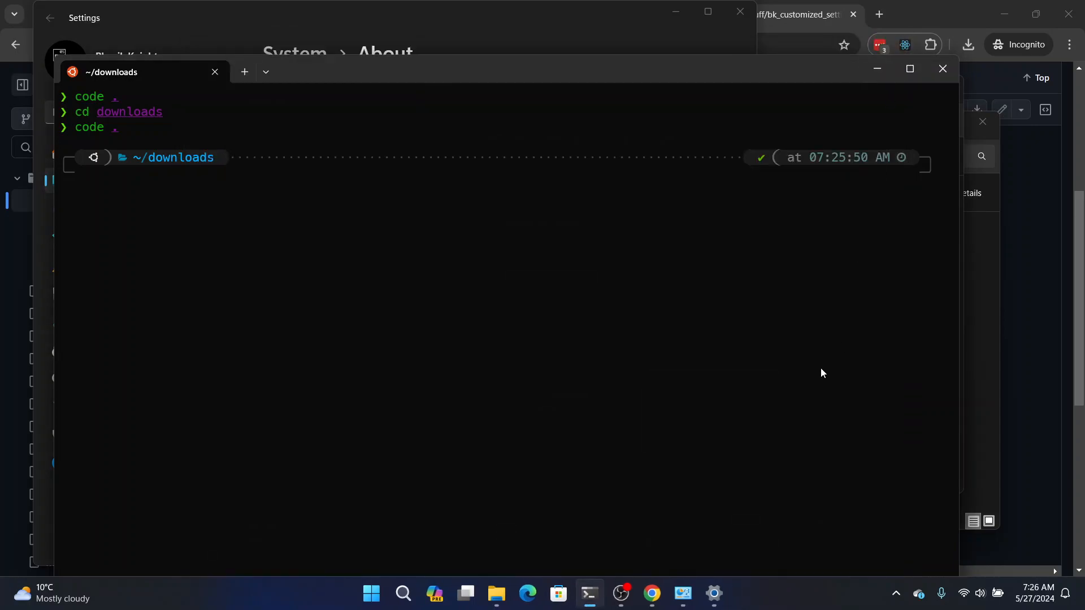